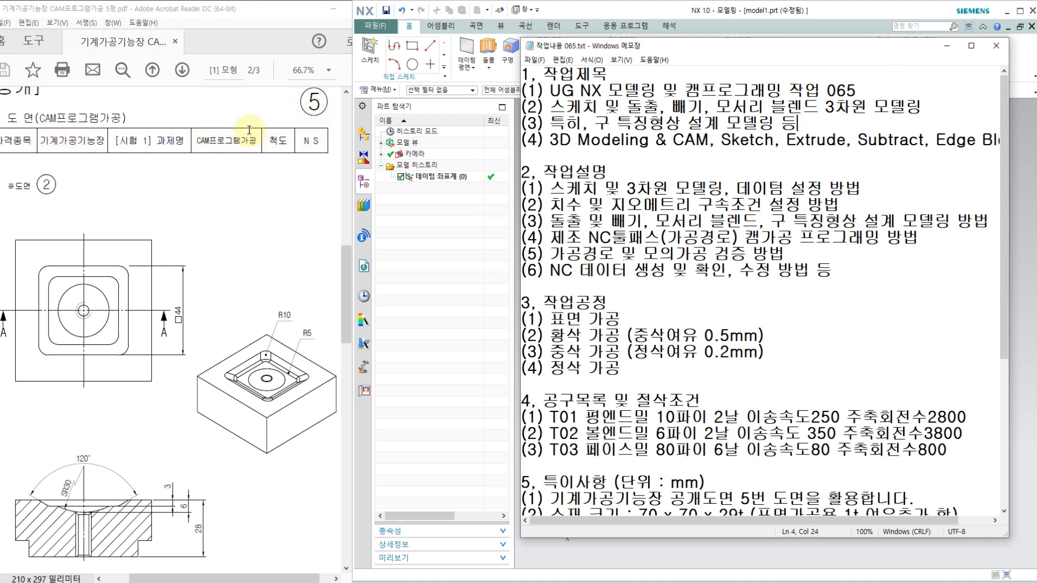
# Step: Look through sheets 2 and 3 of the part drawing PDF, ending on the CAM machining drawing
pyautogui.scroll(-3, 188, 225)
pyautogui.scroll(3, 178, 233)
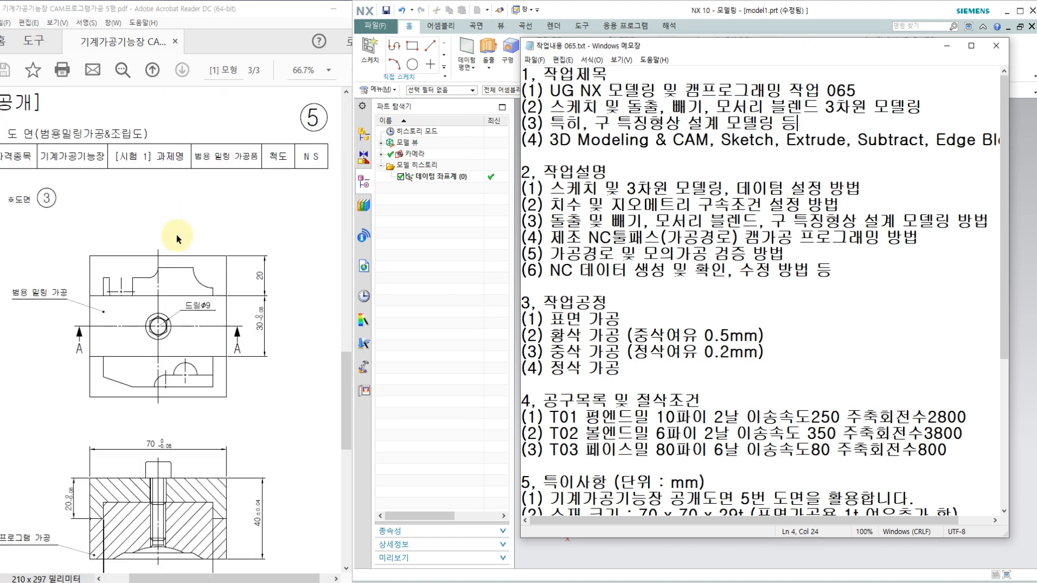
pyautogui.scroll(-3, 178, 233)
pyautogui.scroll(1, 178, 233)
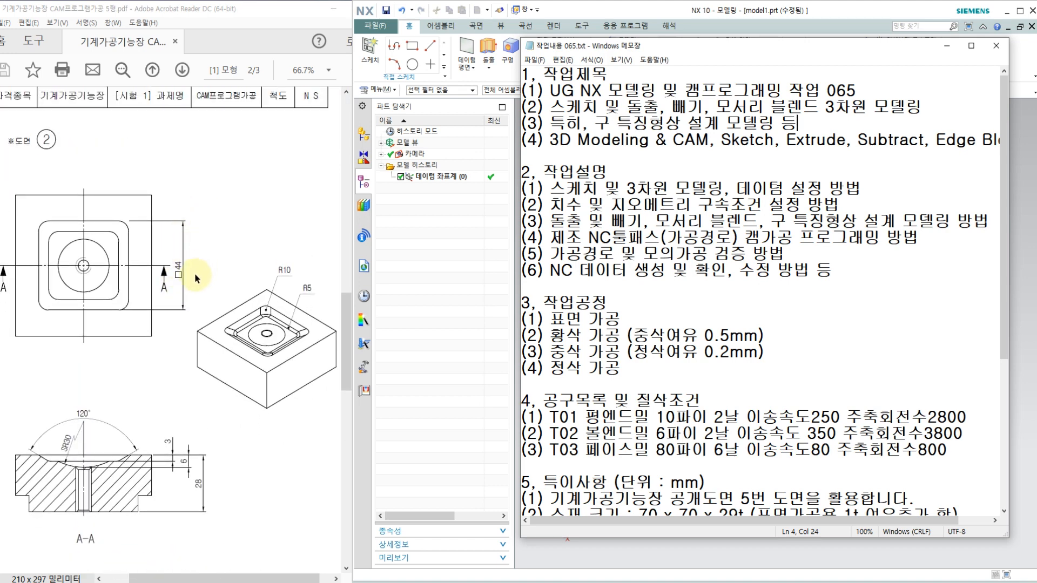
# Step: Read the machining operations with their finishing allowances and the T01 to T03 tool list in the work notes
pyautogui.click(573, 172)
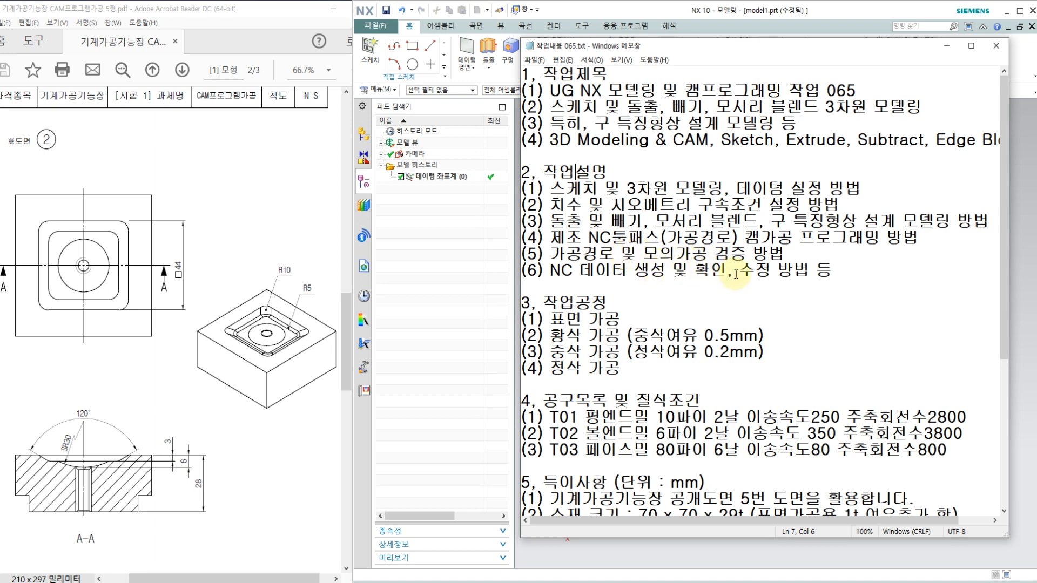
pyautogui.moveTo(551, 318); pyautogui.dragTo(760, 336)
pyautogui.click(641, 341)
pyautogui.moveTo(636, 352); pyautogui.dragTo(746, 353)
pyautogui.scroll(-2, 629, 311)
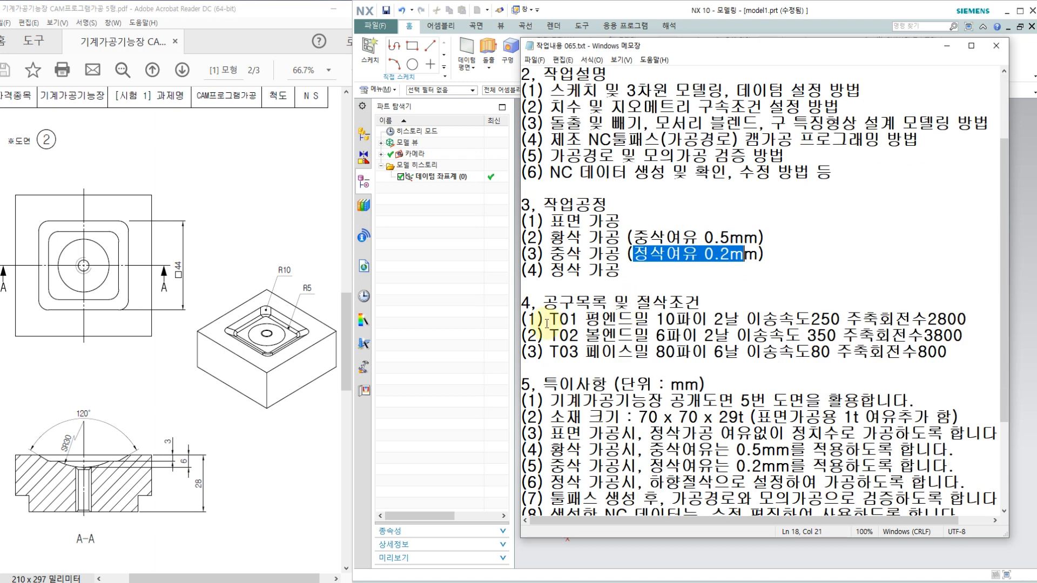
pyautogui.moveTo(549, 319); pyautogui.dragTo(649, 323)
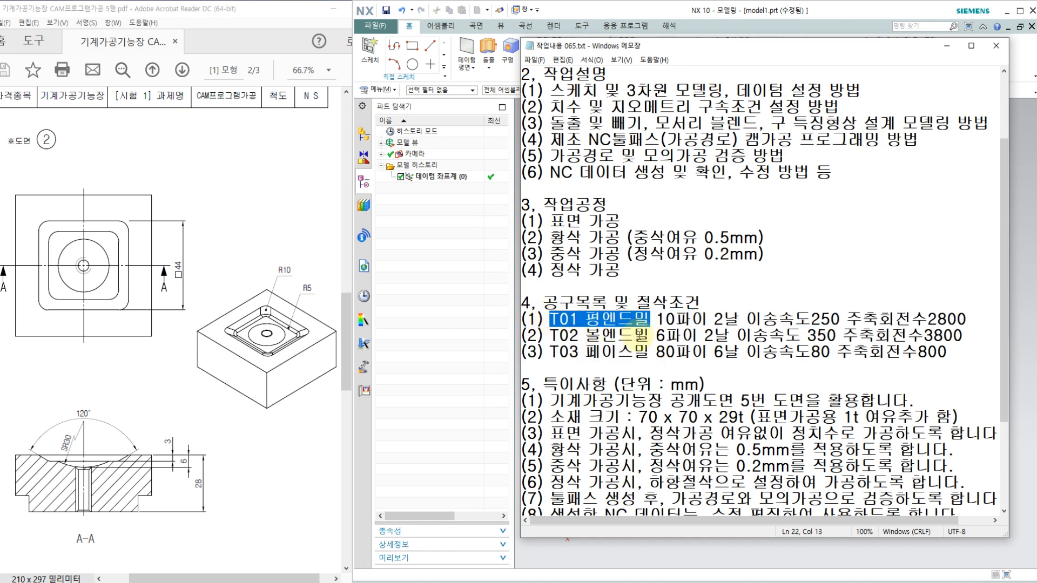
pyautogui.moveTo(550, 335); pyautogui.dragTo(641, 337)
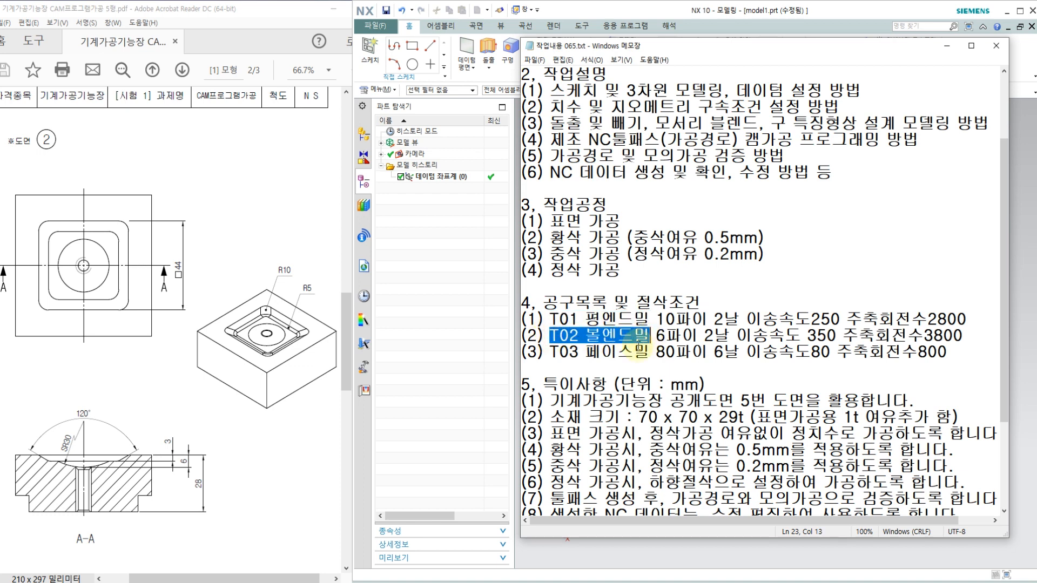
pyautogui.moveTo(550, 352); pyautogui.dragTo(638, 352)
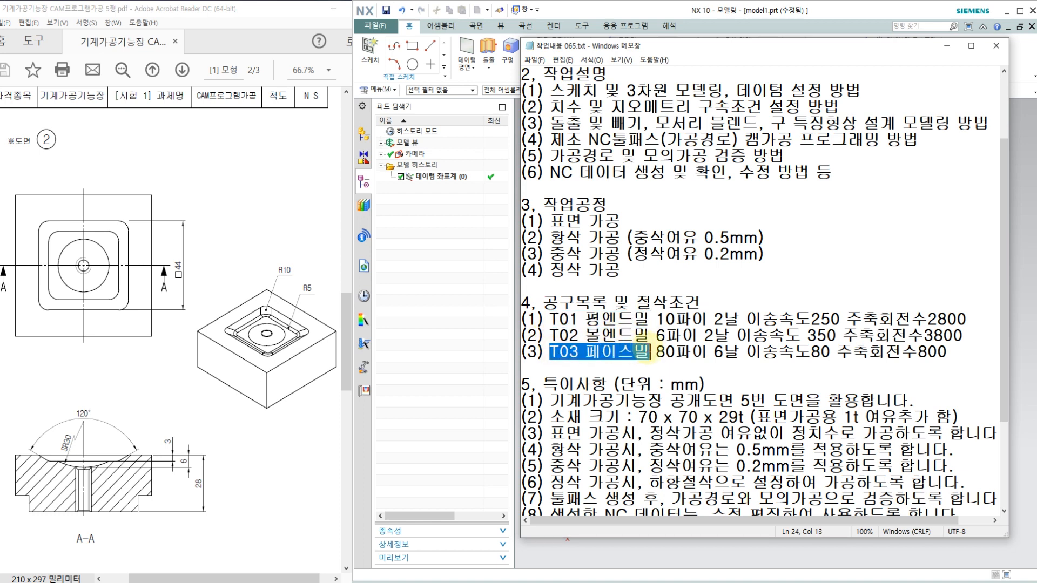
pyautogui.scroll(-3, 610, 367)
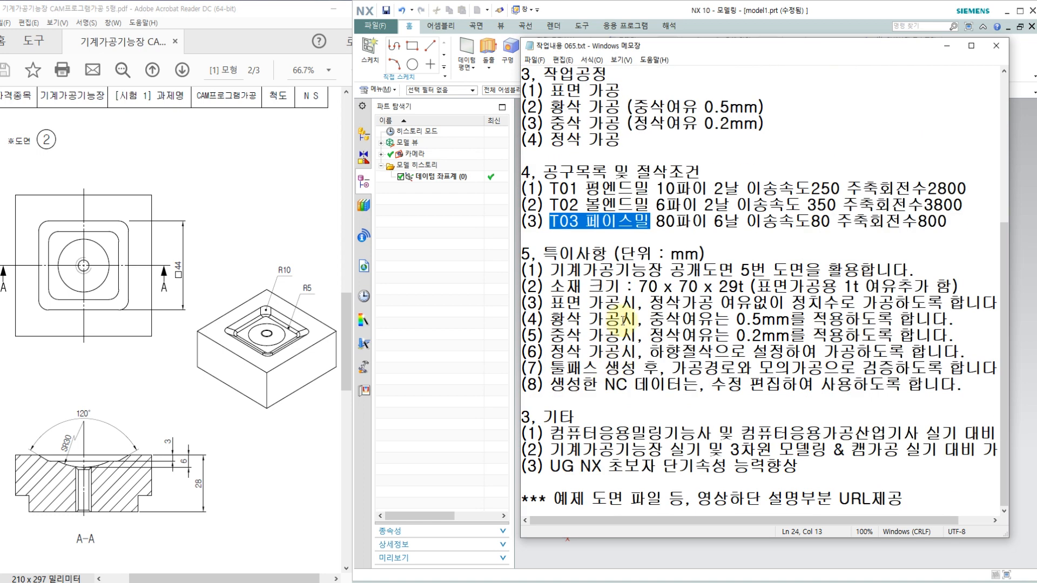
# Step: Compare the stock size given in the work notes with the part drawings on sheets 1 and 2
pyautogui.scroll(2, 259, 346)
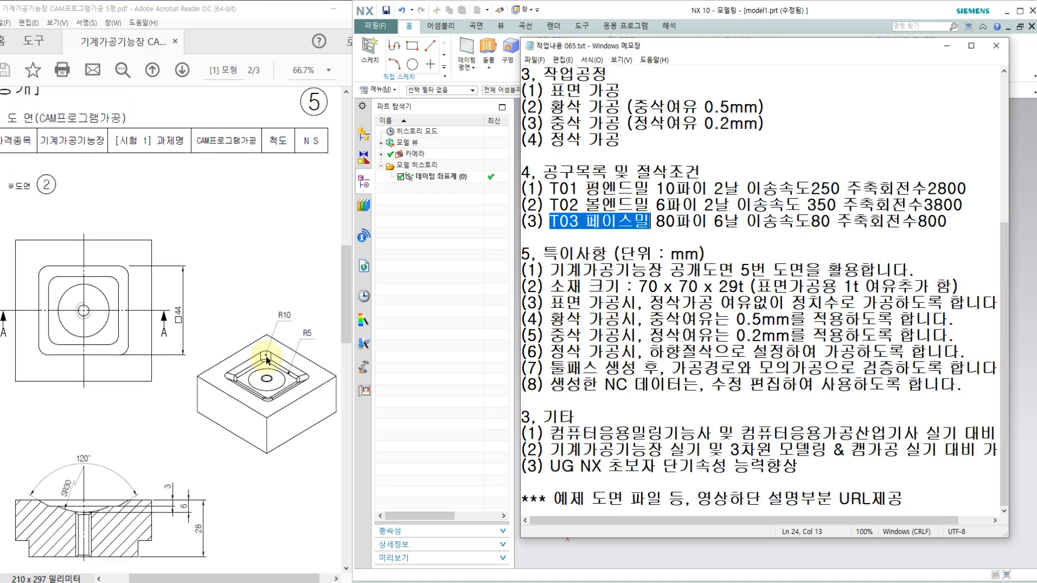
pyautogui.click(697, 320)
pyautogui.moveTo(550, 269); pyautogui.dragTo(964, 392)
pyautogui.click(648, 286)
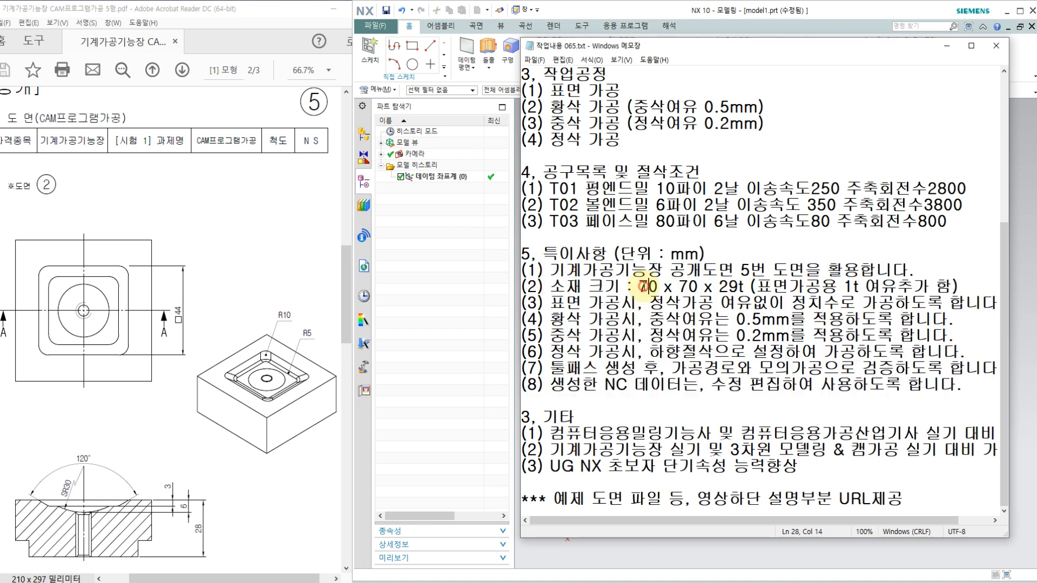
pyautogui.click(726, 286)
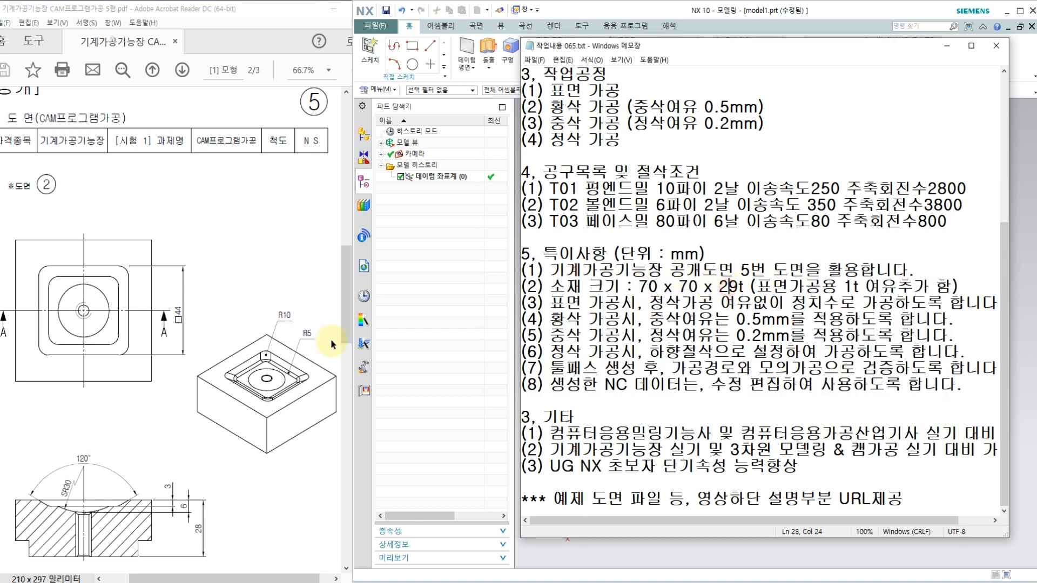
pyautogui.click(133, 358)
pyautogui.scroll(-1, 134, 359)
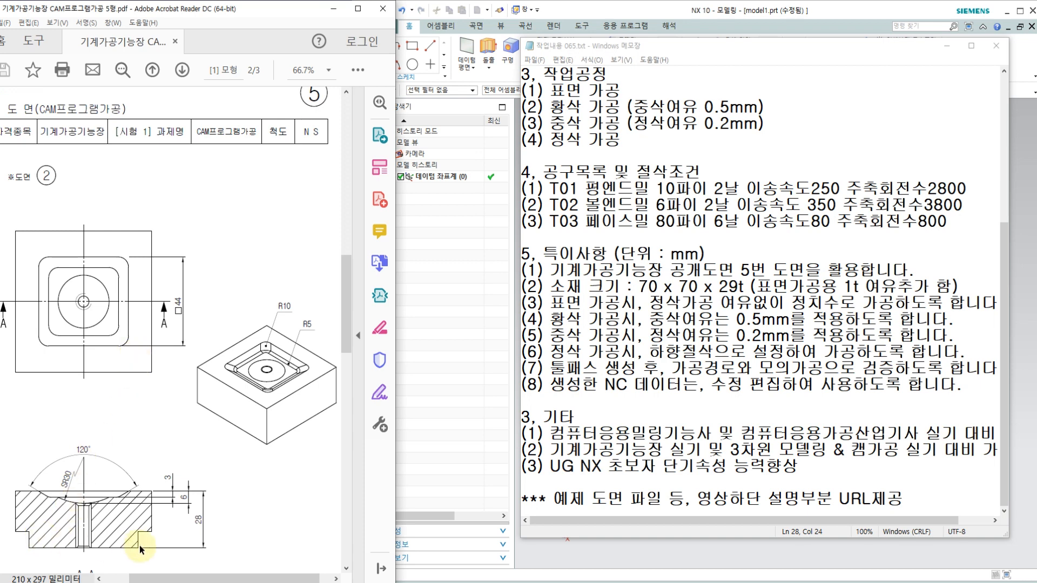
pyautogui.scroll(1, 146, 431)
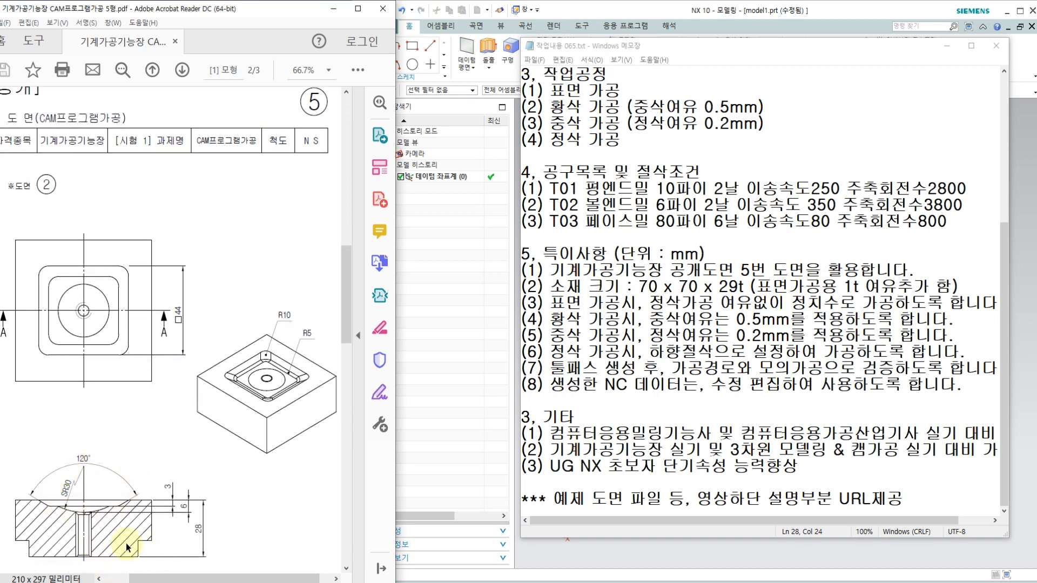
pyautogui.scroll(10, 193, 405)
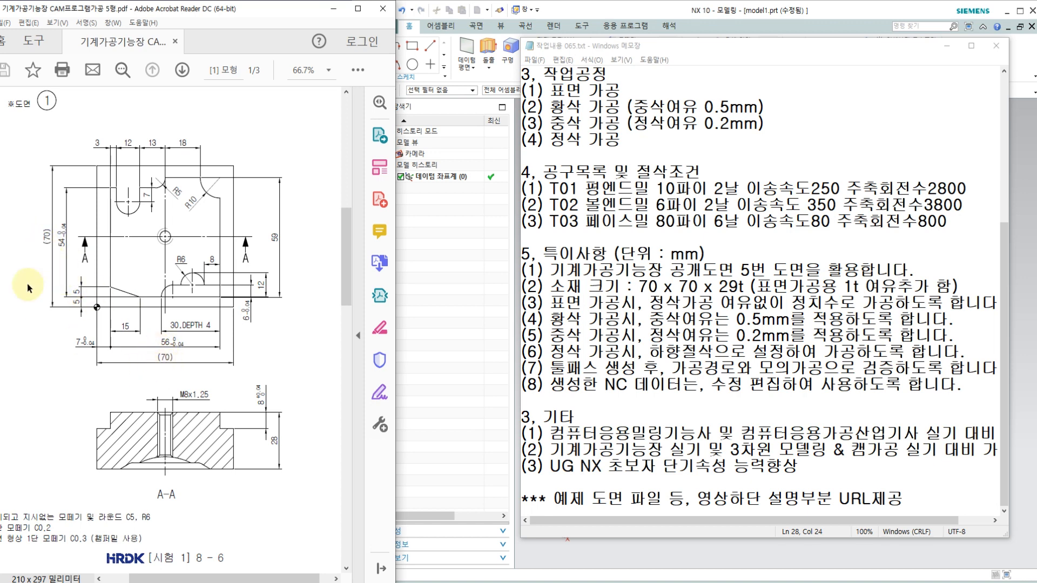
pyautogui.scroll(-10, 231, 428)
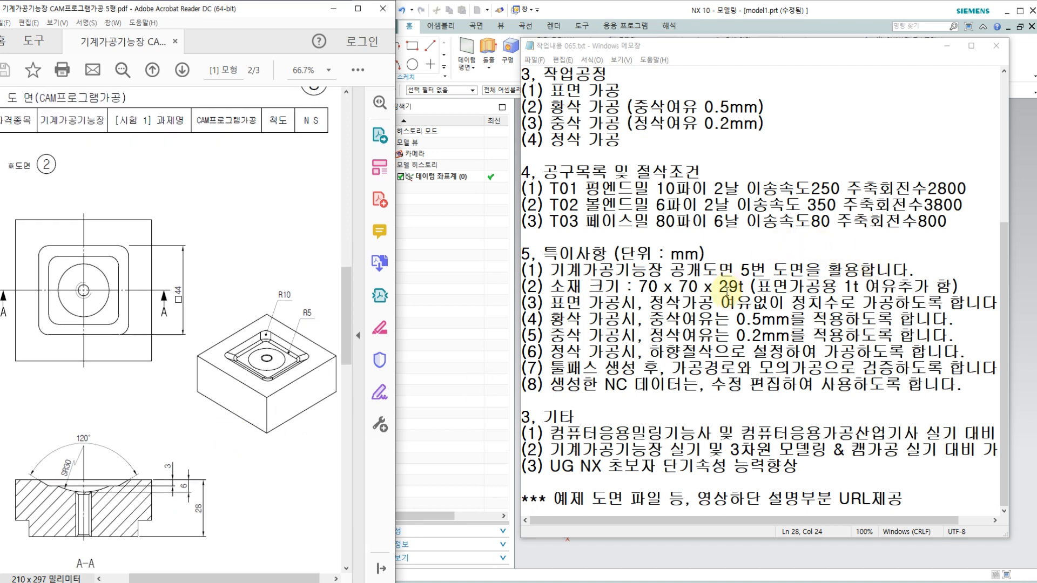
# Step: Read the extra stock for surface machining and the remaining special remarks in the work notes
pyautogui.click(757, 286)
pyautogui.moveTo(780, 285); pyautogui.dragTo(930, 288)
pyautogui.click(937, 286)
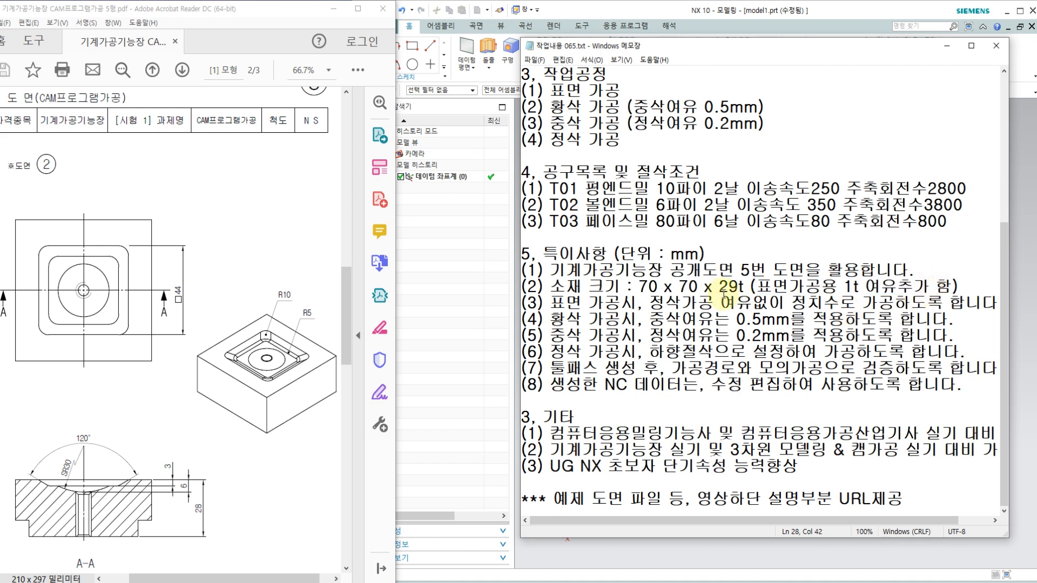
pyautogui.click(702, 334)
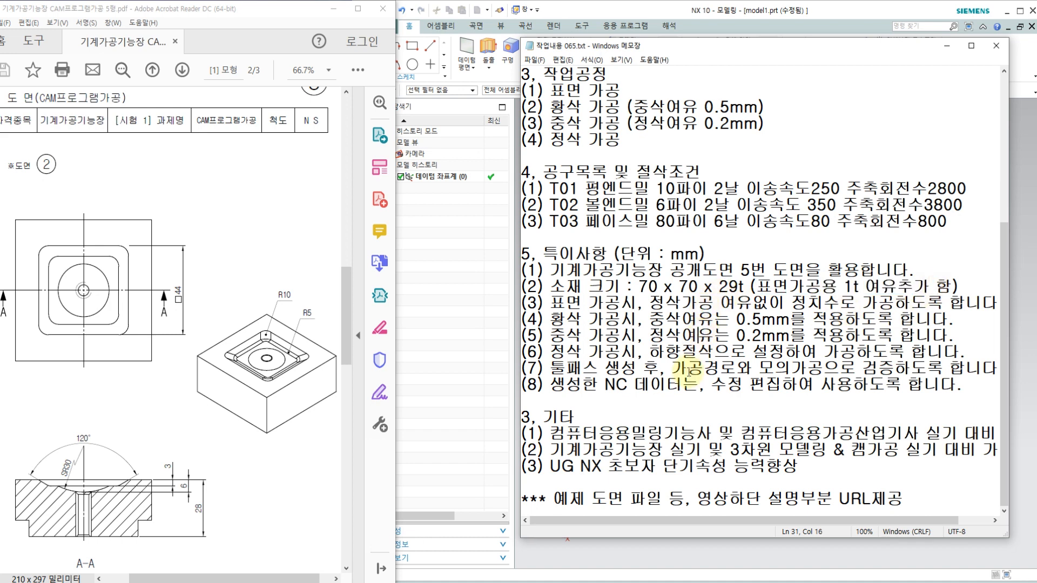
pyautogui.click(677, 403)
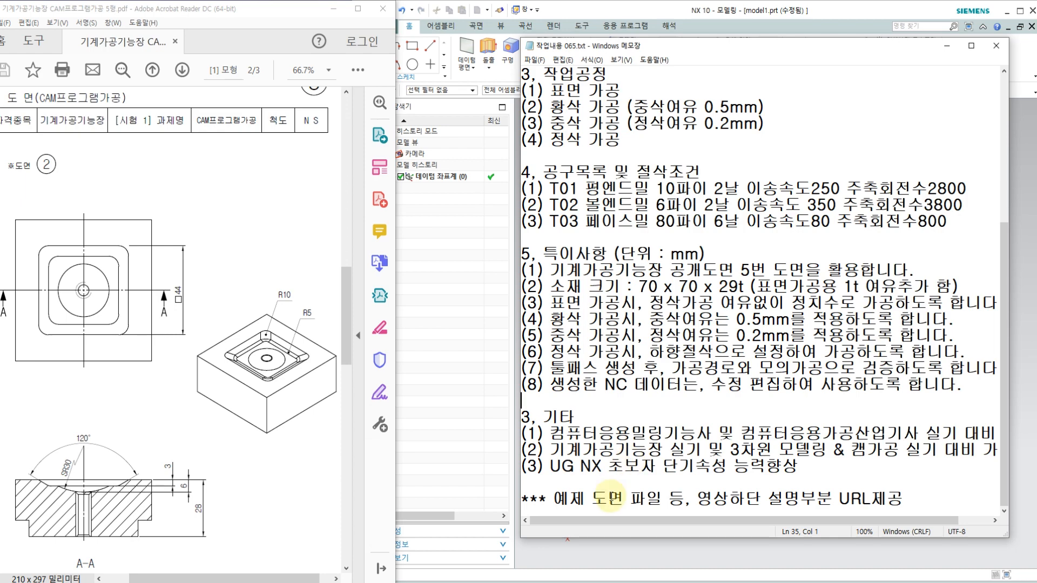
pyautogui.scroll(5, 651, 375)
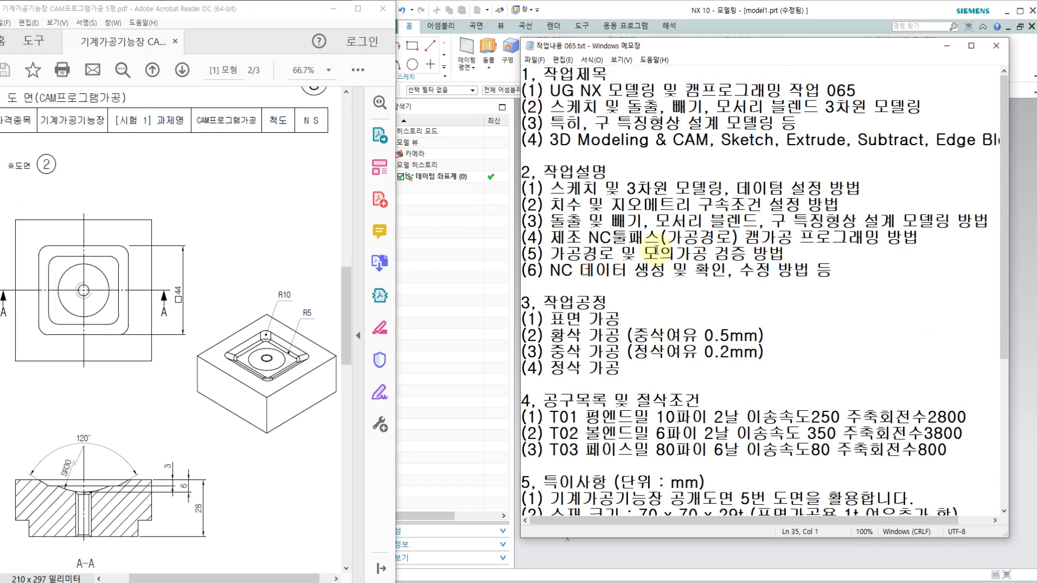
# Step: Examine the plan view and section A-A on sheet 2 of the drawing for the pocket, spherical recess and height dimensions
pyautogui.click(263, 213)
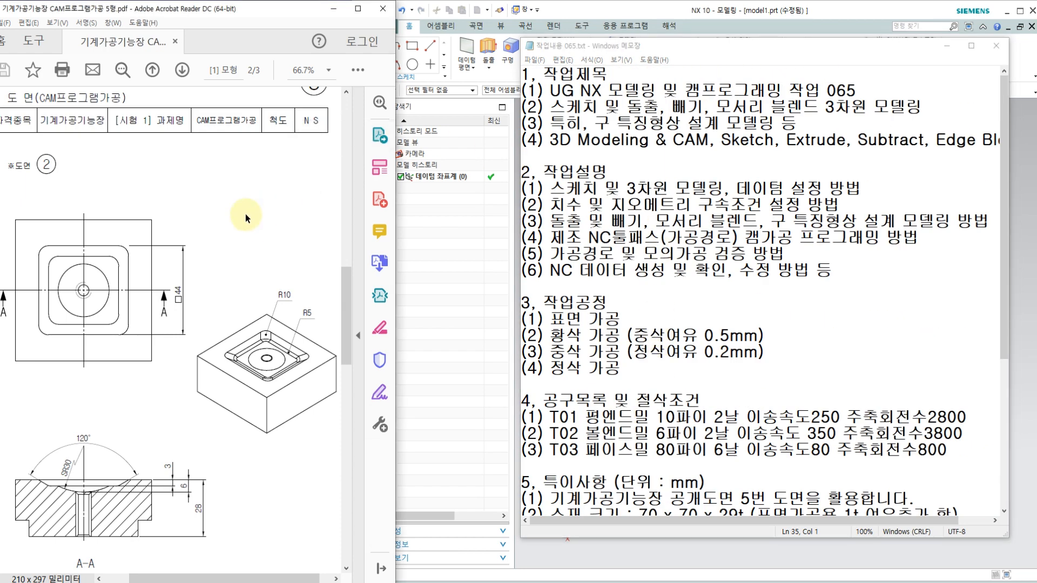
pyautogui.scroll(2, 245, 213)
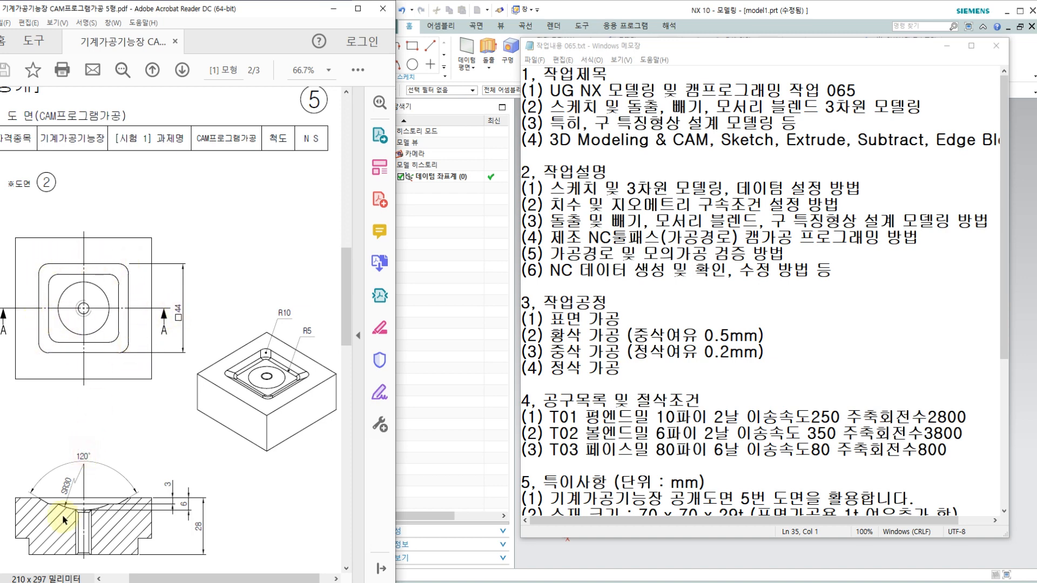
pyautogui.keyDown('ctrl'); pyautogui.scroll(3, 46, 526); pyautogui.keyUp('ctrl')
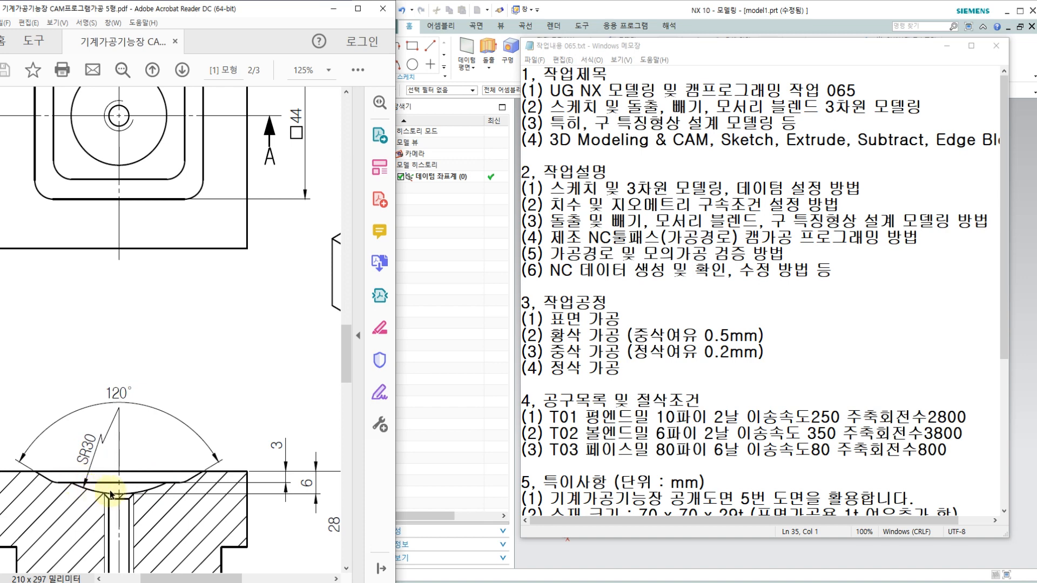
pyautogui.moveTo(158, 577)
pyautogui.mouseDown()
pyautogui.moveTo(240, 574)
pyautogui.moveTo(155, 569)
pyautogui.mouseUp()
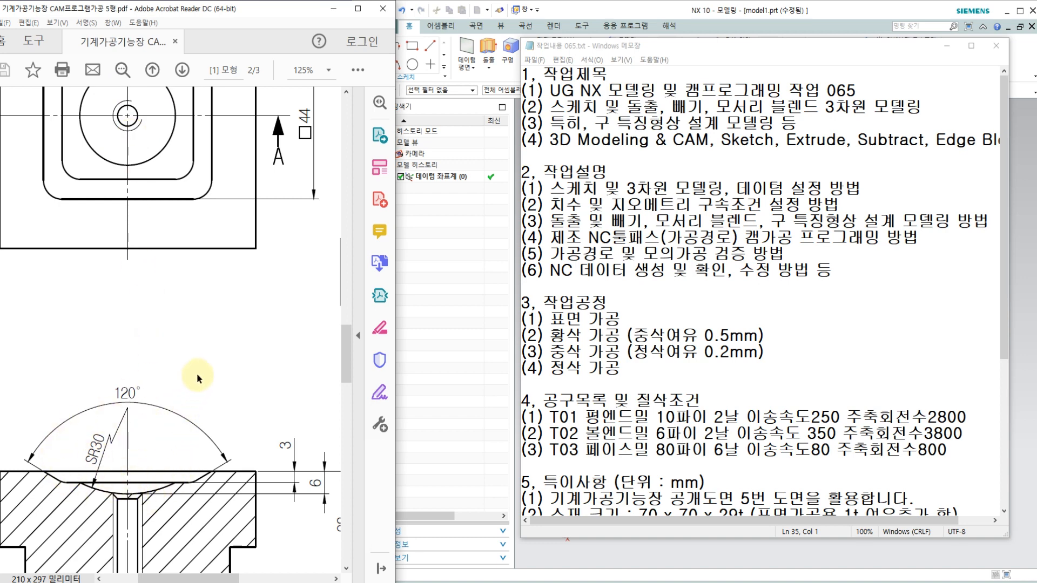
pyautogui.keyDown('ctrl'); pyautogui.scroll(-2, 203, 355); pyautogui.keyUp('ctrl')
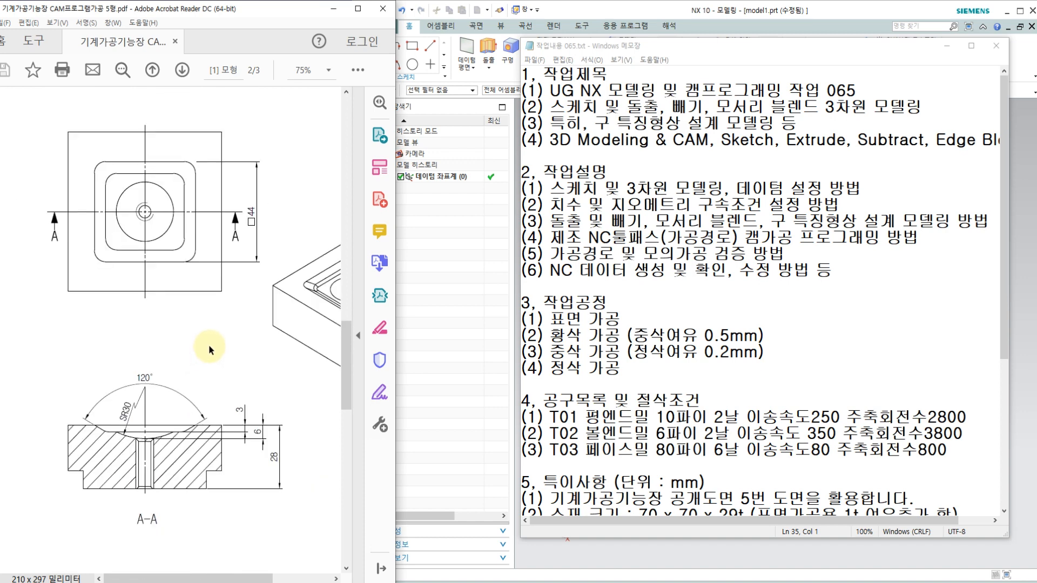
pyautogui.keyDown('ctrl'); pyautogui.scroll(1, 208, 346); pyautogui.keyUp('ctrl')
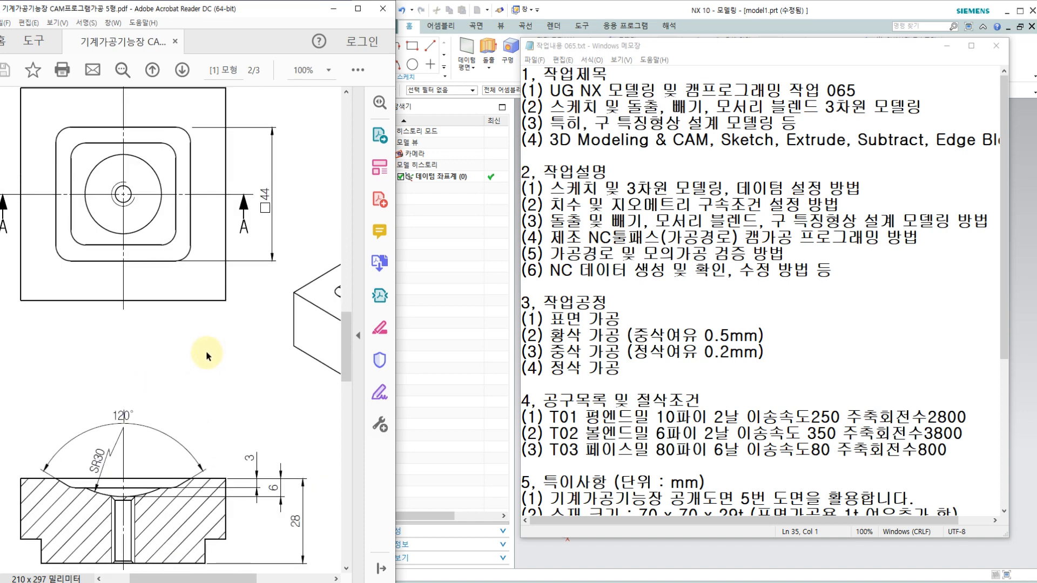
pyautogui.scroll(1, 206, 351)
pyautogui.scroll(-2, 206, 351)
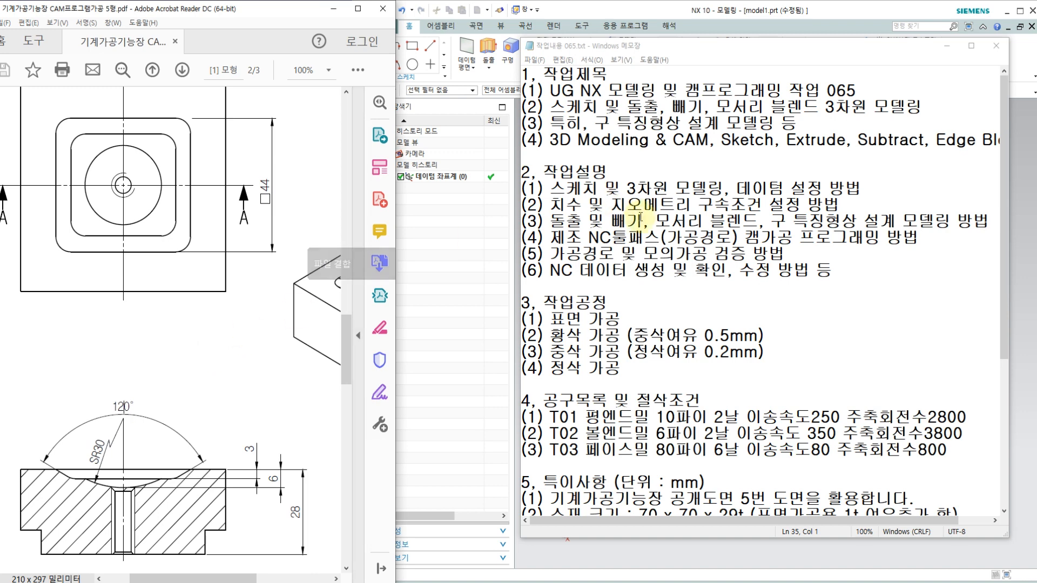
# Step: Minimize the work notes and create a sketch on the XY plane of the datum coordinate system in NX
pyautogui.click(946, 45)
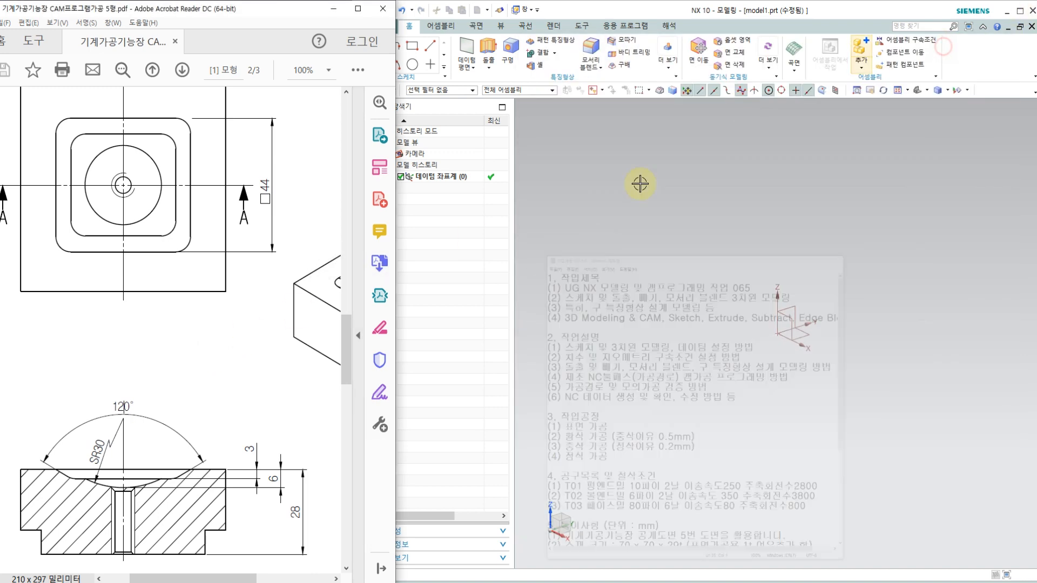
pyautogui.click(596, 242)
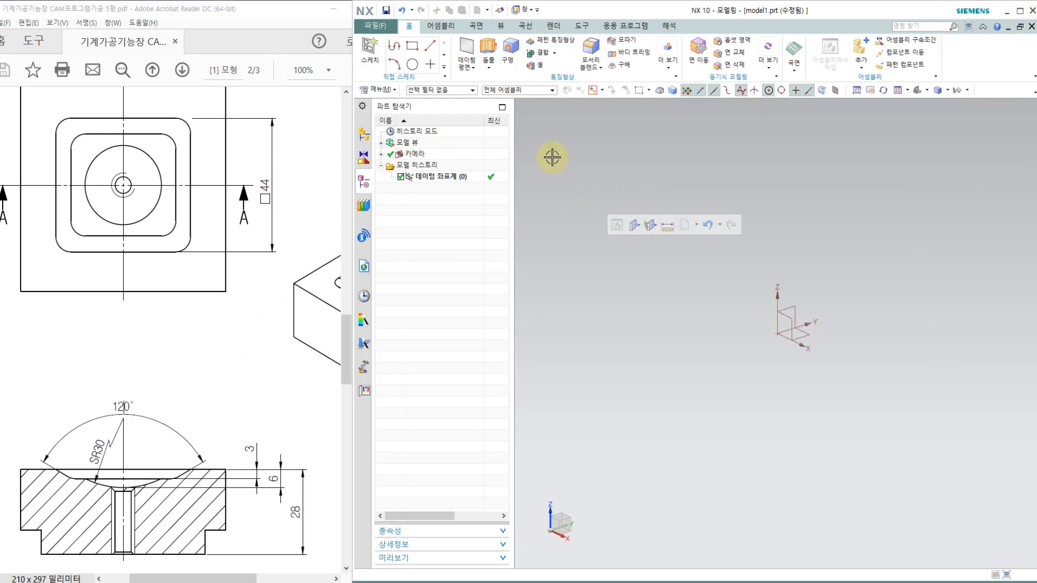
pyautogui.click(370, 48)
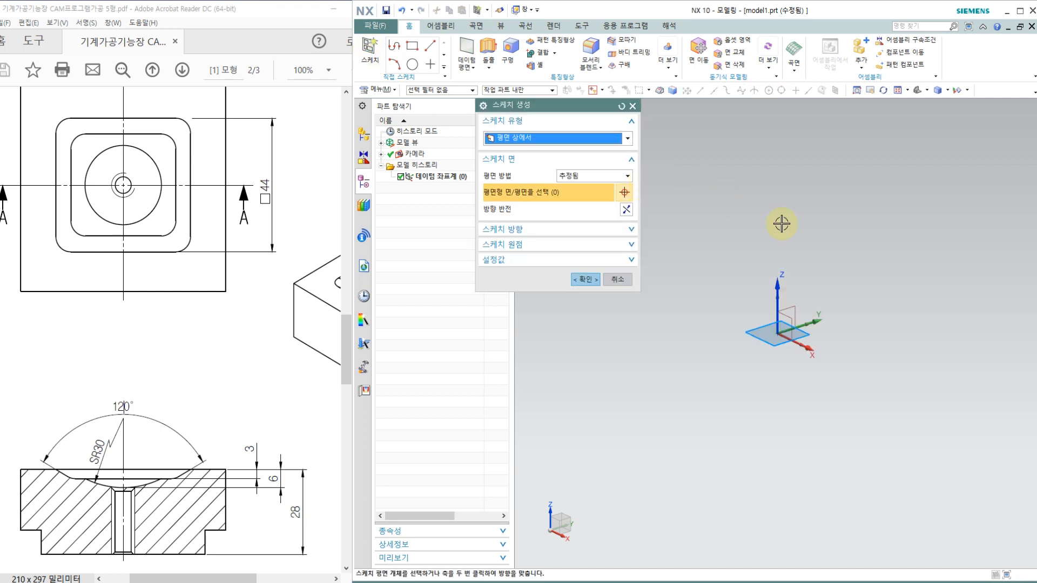
pyautogui.click(814, 332)
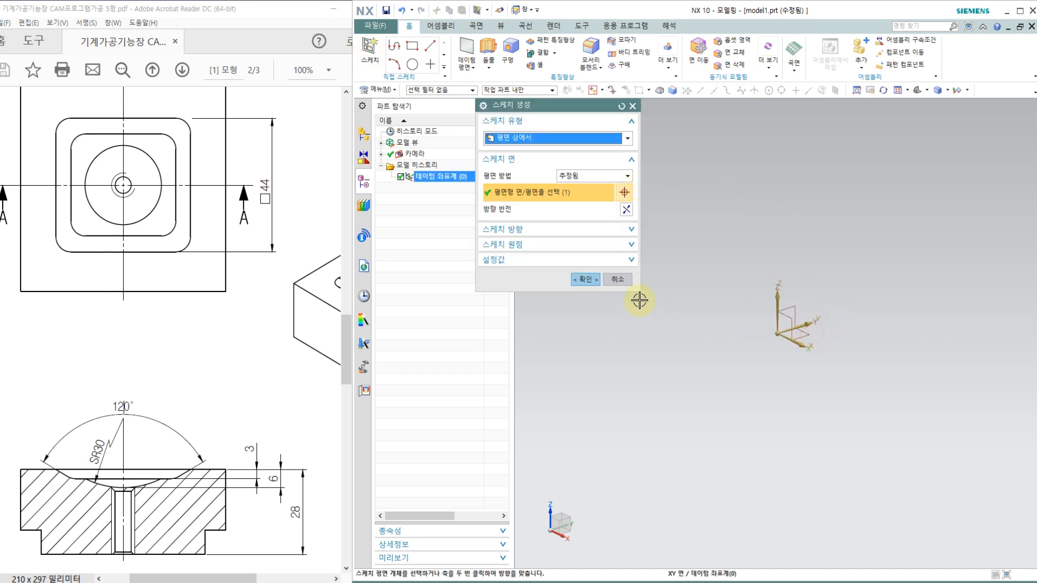
pyautogui.click(585, 279)
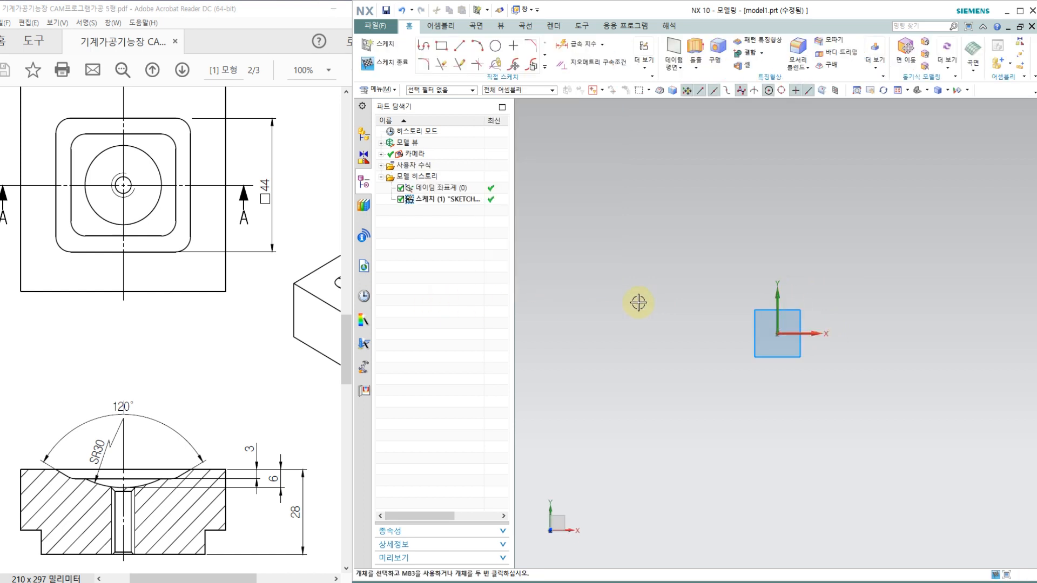
# Step: Sketch a rectangle from its center at the sketch origin, about 135 mm wide and 132 mm high
pyautogui.click(130, 327)
pyautogui.scroll(1, 129, 328)
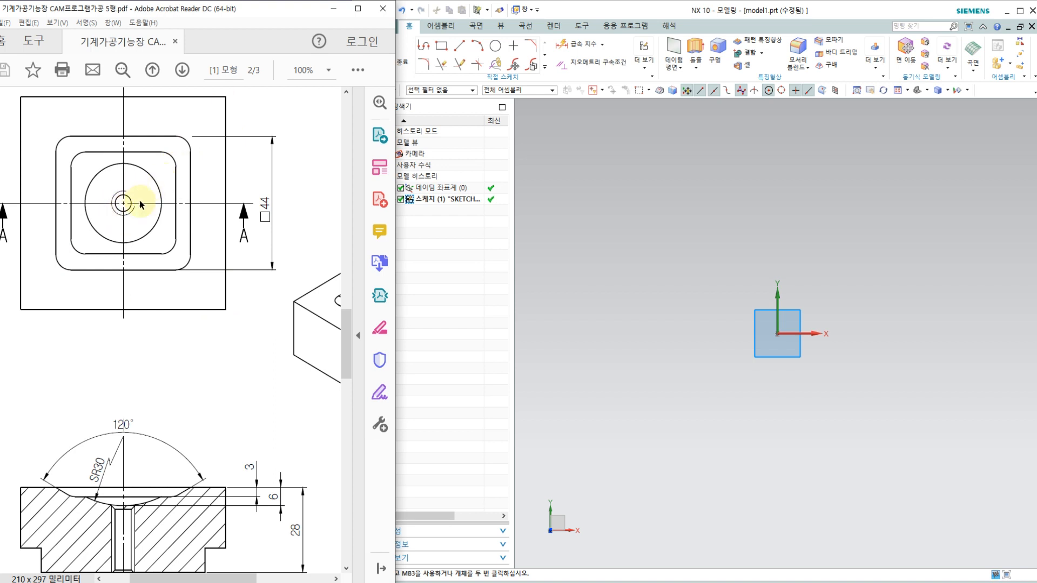
pyautogui.click(633, 10)
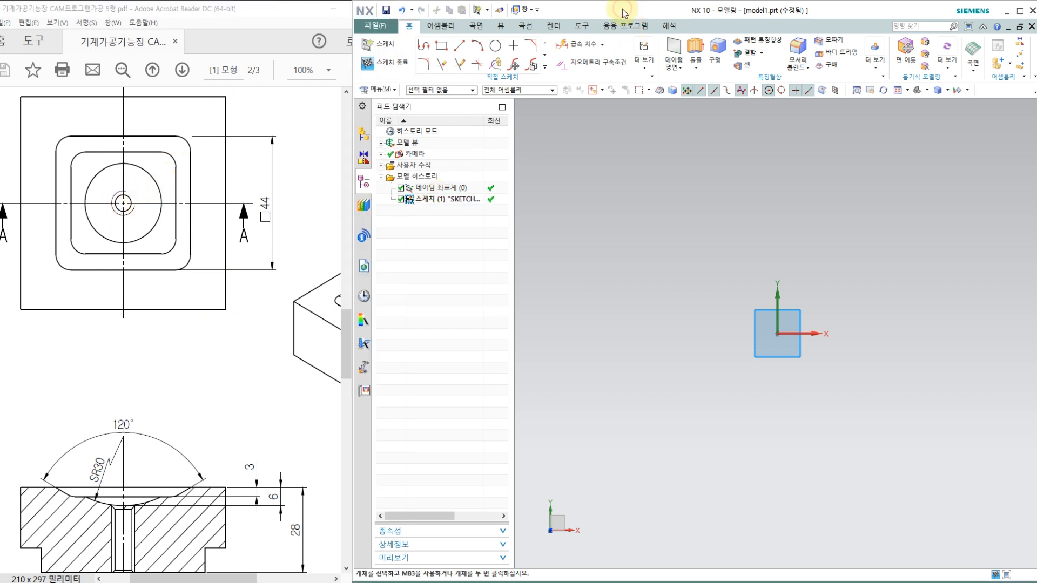
pyautogui.click(442, 54)
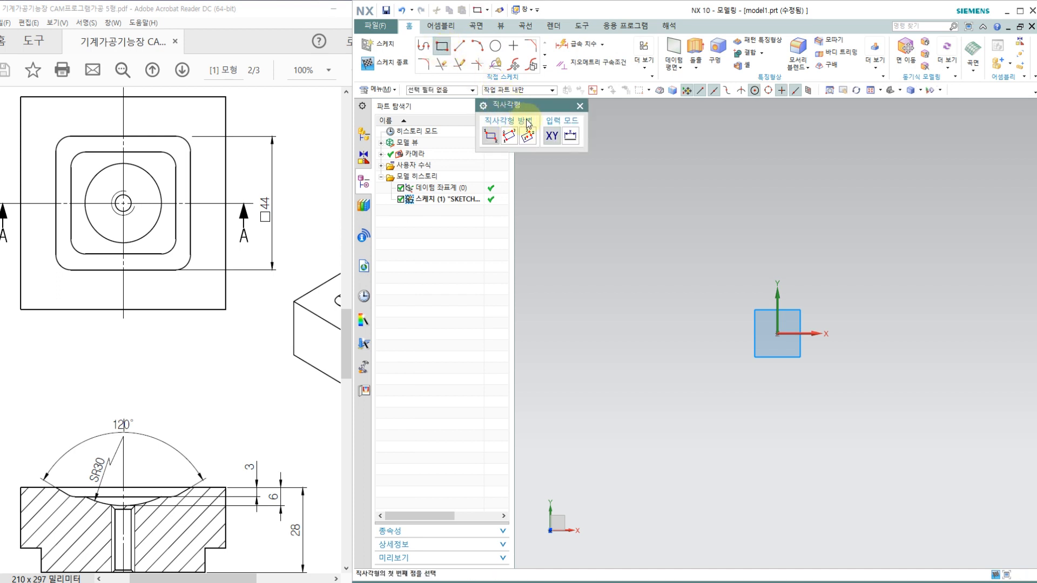
pyautogui.click(528, 136)
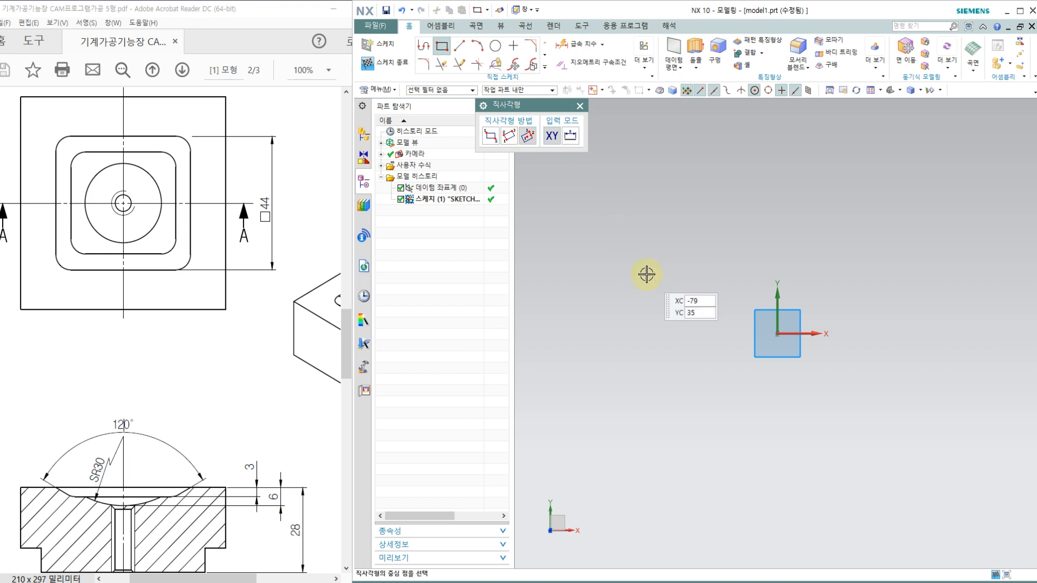
pyautogui.click(777, 332)
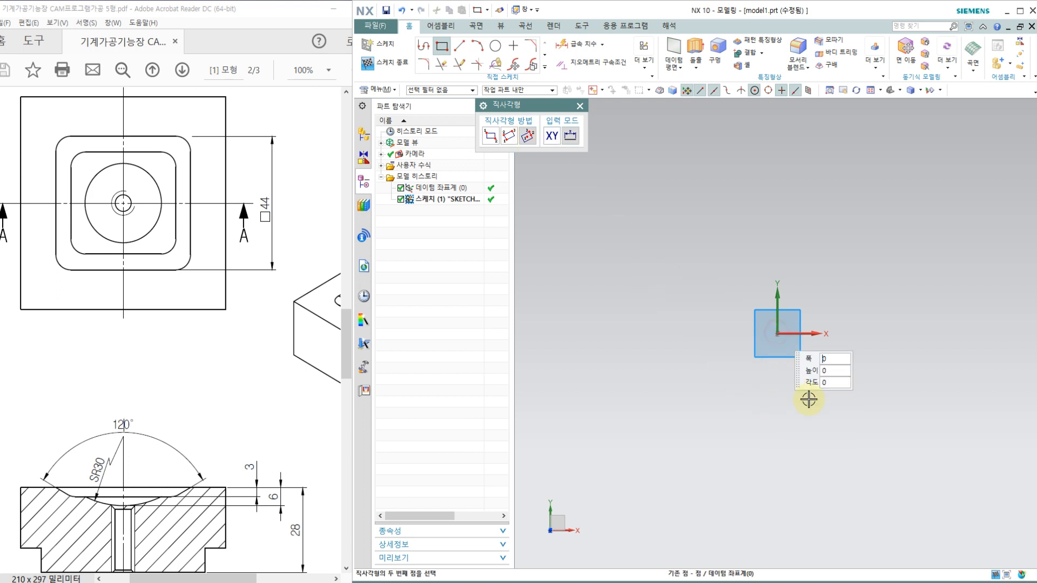
pyautogui.click(890, 220)
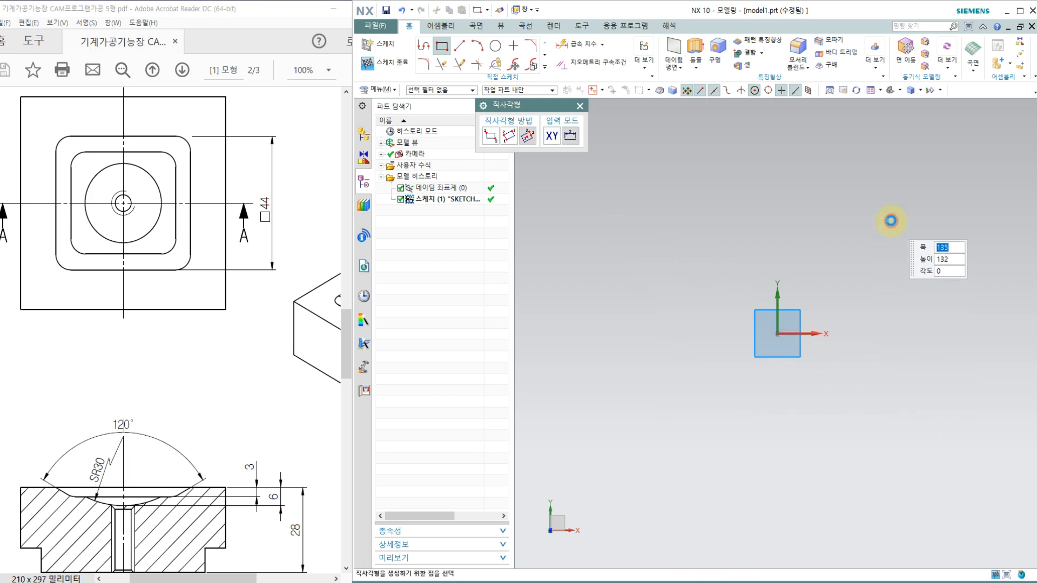
pyautogui.click(580, 106)
# Step: Constrain two adjacent sides of the rectangle to equal length so that it becomes a square
pyautogui.scroll(-3, 643, 217)
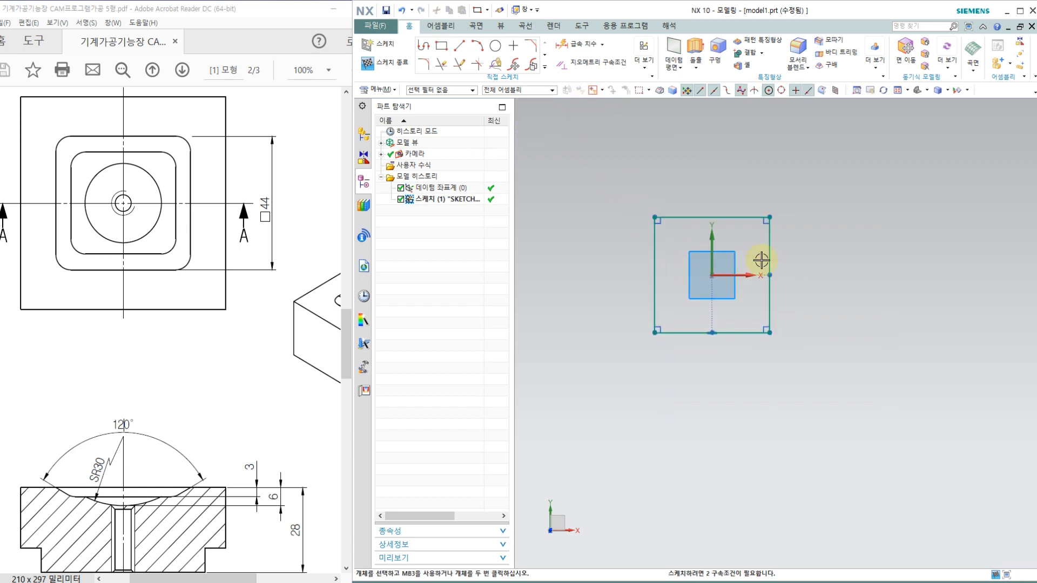
pyautogui.scroll(2, 762, 260)
pyautogui.scroll(1, 568, 218)
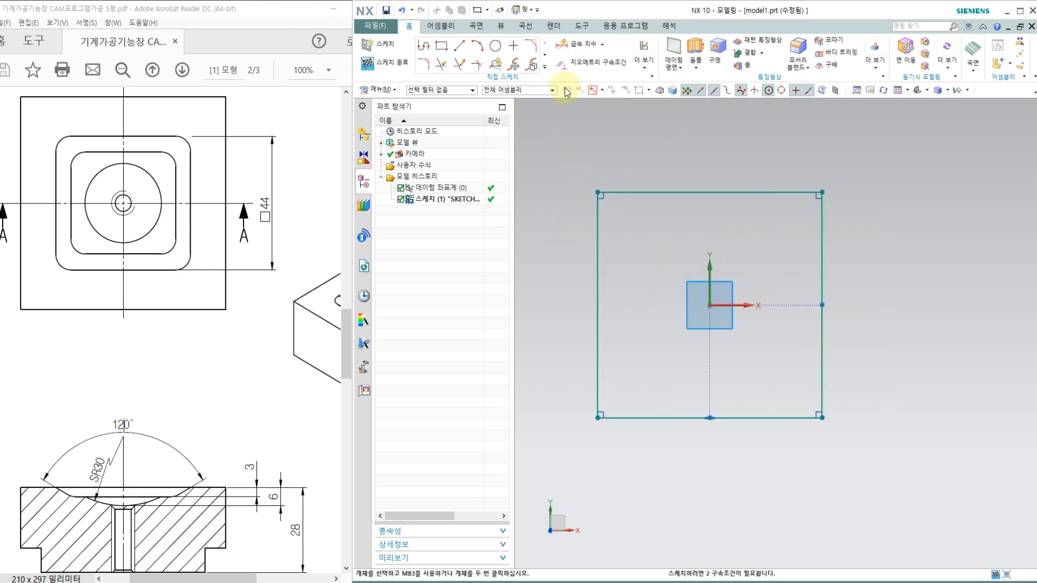
pyautogui.click(586, 63)
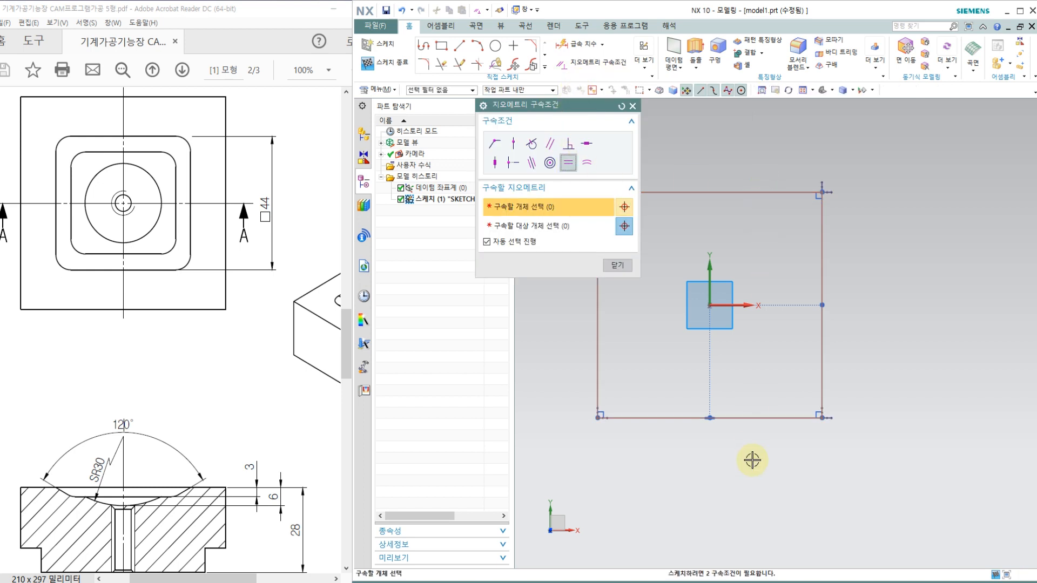
pyautogui.click(780, 418)
pyautogui.click(821, 372)
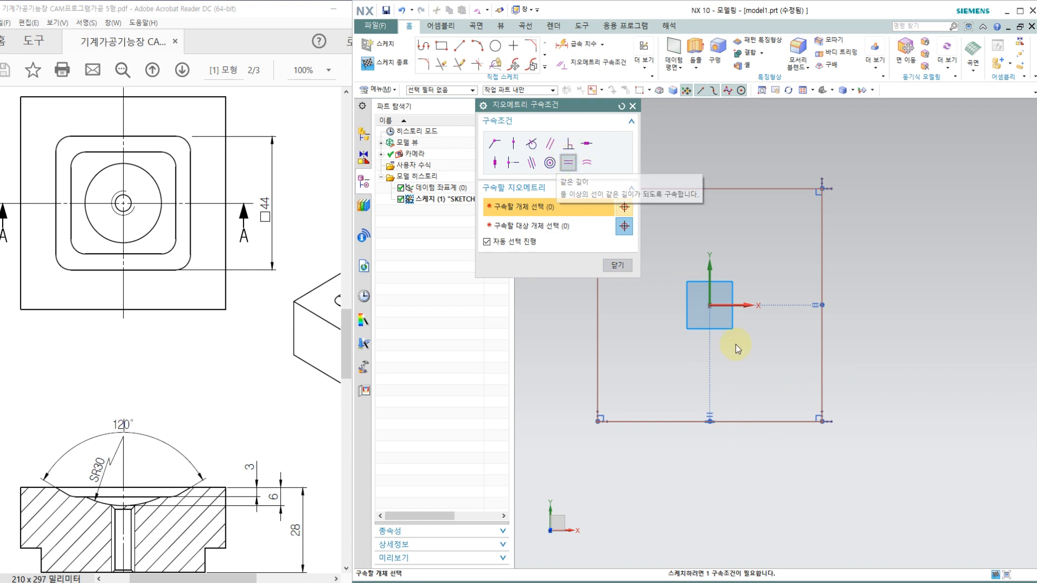
pyautogui.click(616, 266)
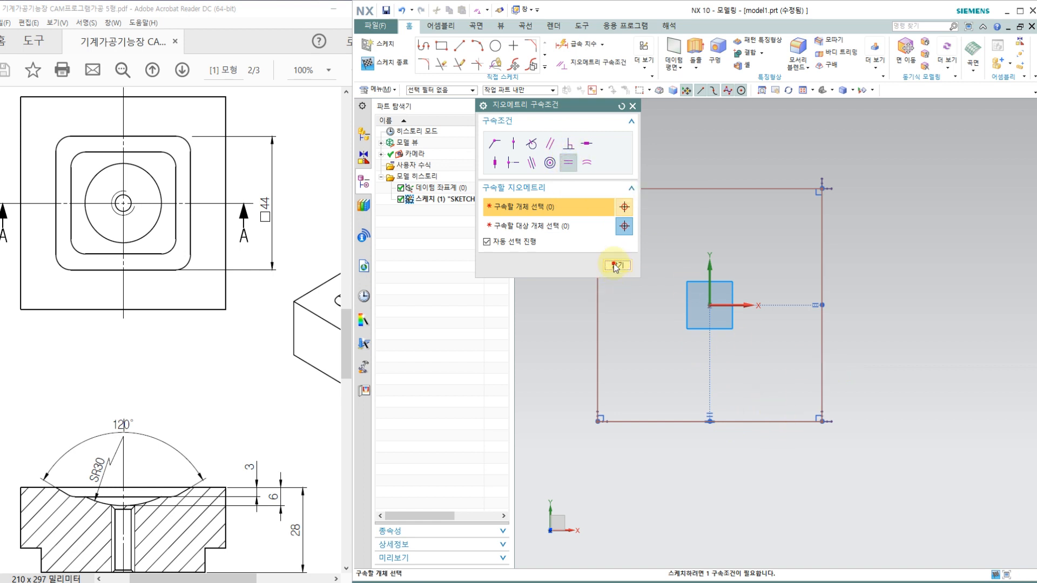
# Step: Dimension the square's vertical side as 70 mm and move the dimension closer to the profile
pyautogui.click(576, 44)
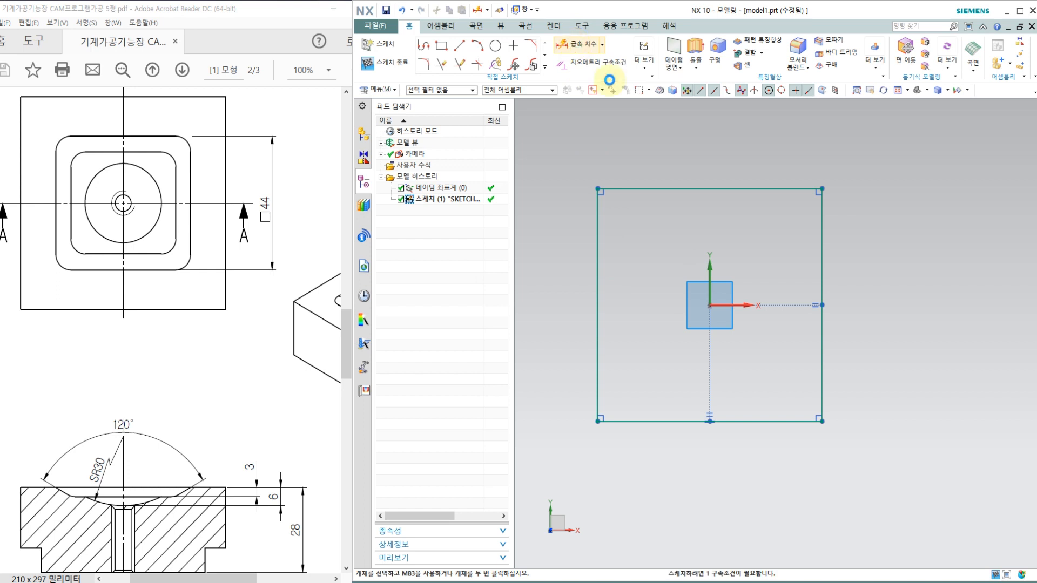
pyautogui.click(822, 227)
pyautogui.click(860, 232)
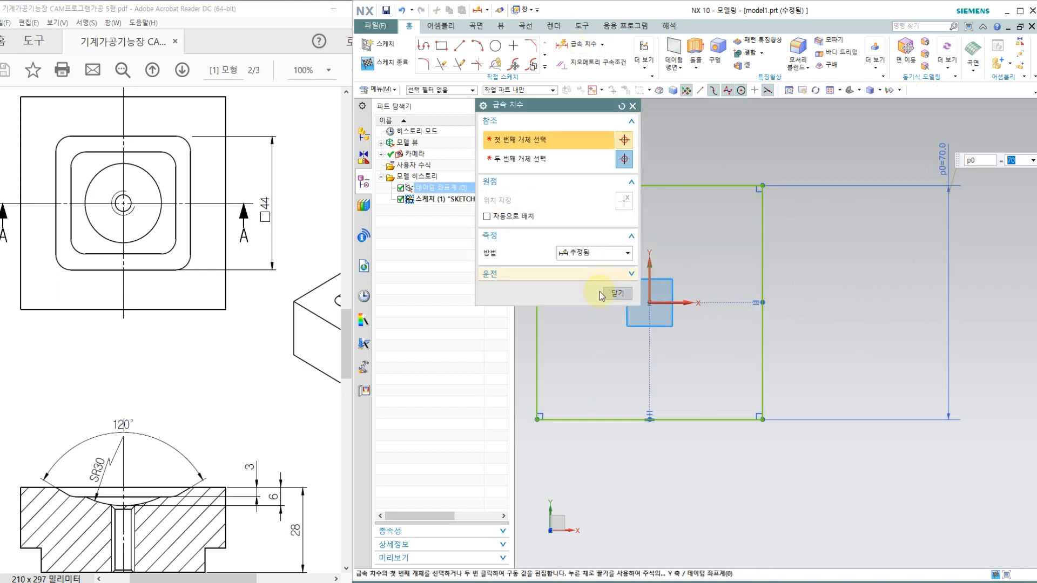
pyautogui.click(617, 294)
pyautogui.moveTo(937, 147); pyautogui.dragTo(803, 217)
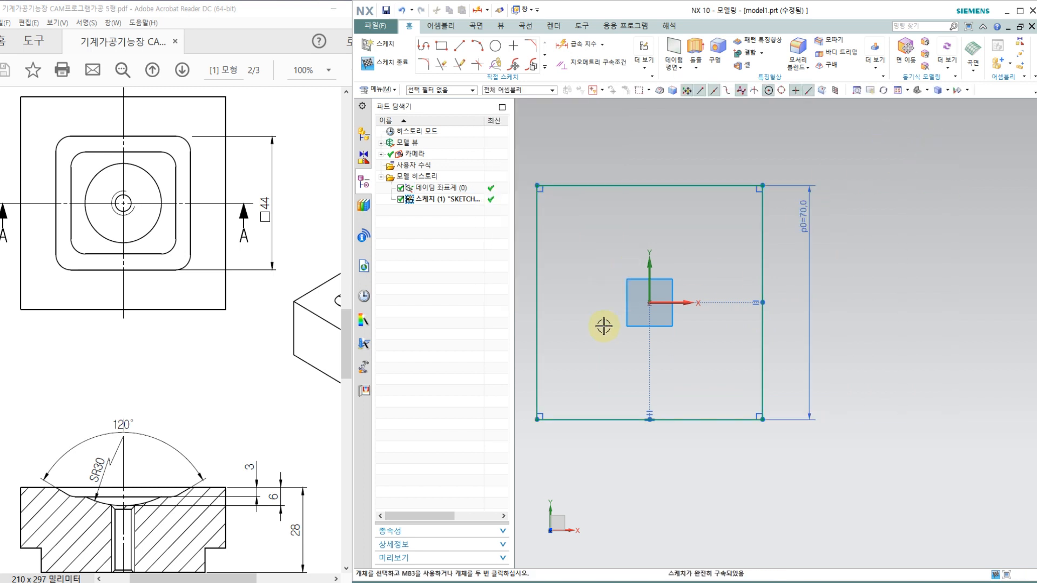
# Step: Sketch a second rectangle from its center at the origin inside the square, about 37 mm wide and 41 mm high
pyautogui.scroll(1, 607, 325)
pyautogui.keyDown('shift'); pyautogui.moveTo(613, 317); pyautogui.dragTo(671, 300, button='middle'); pyautogui.keyUp('shift')
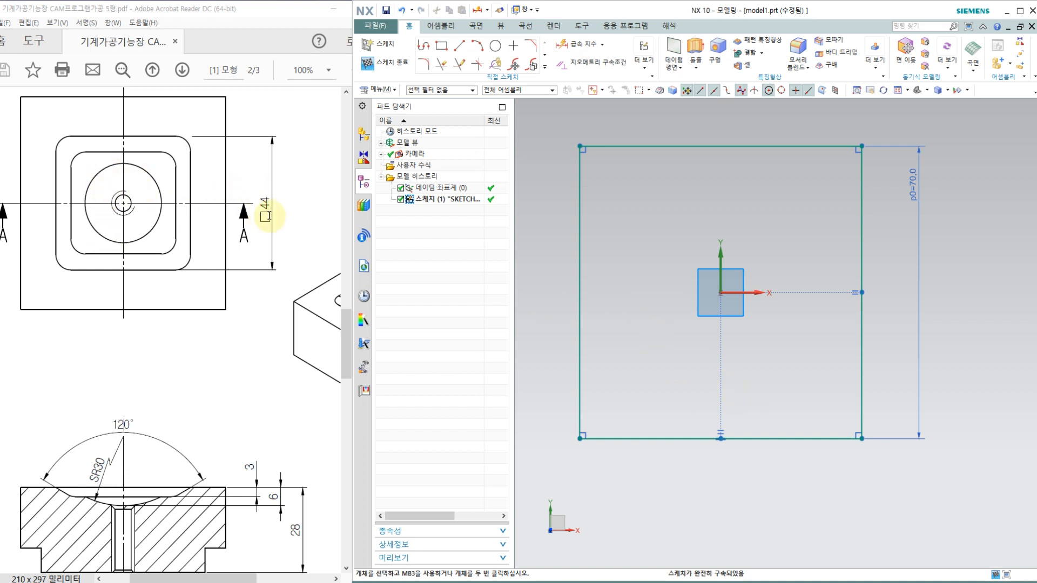
pyautogui.click(442, 50)
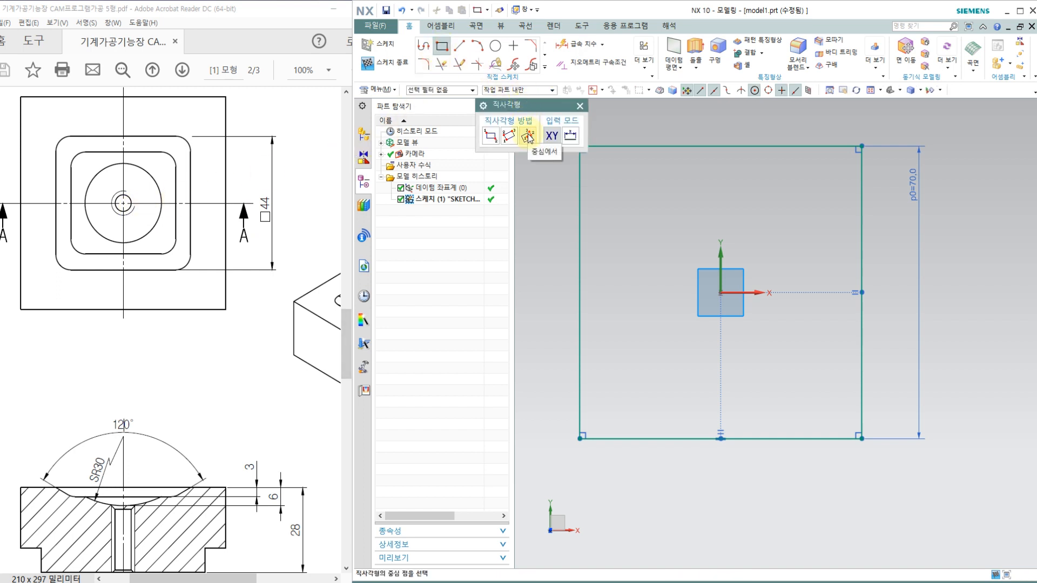
pyautogui.click(720, 296)
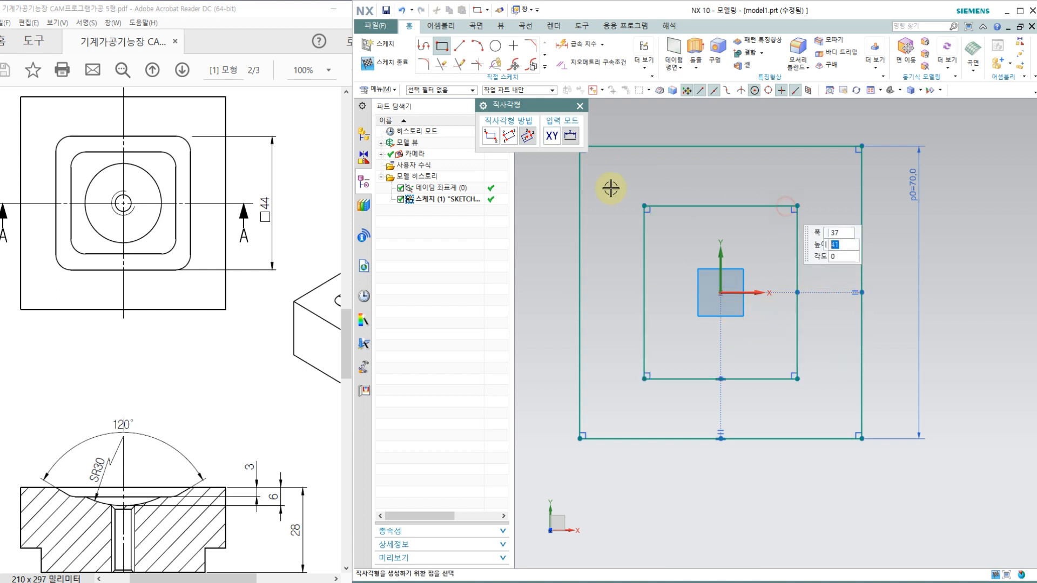
pyautogui.click(580, 106)
# Step: Constrain two adjacent sides of the inner rectangle to equal length
pyautogui.click(592, 64)
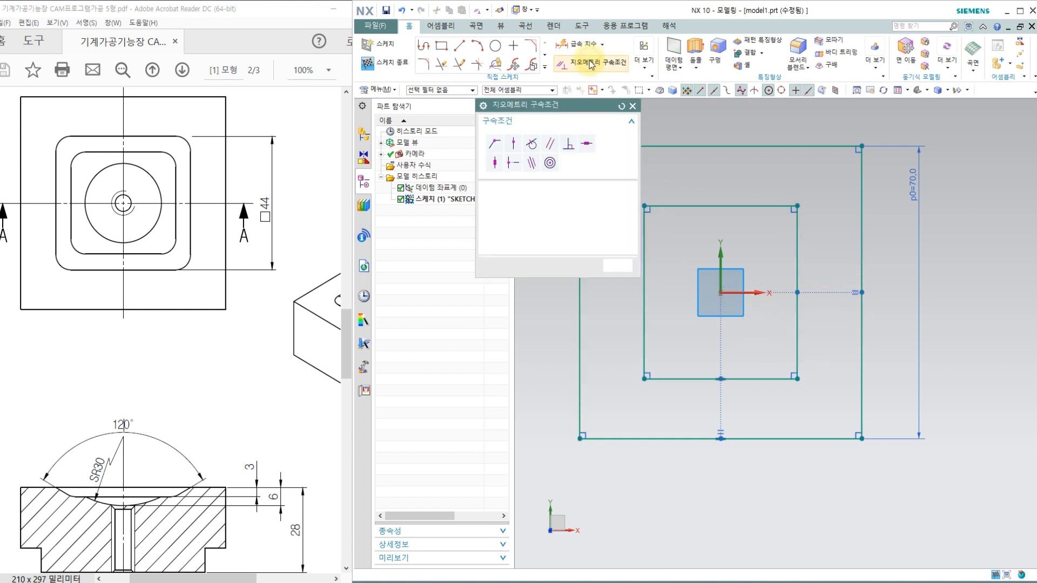
pyautogui.click(568, 162)
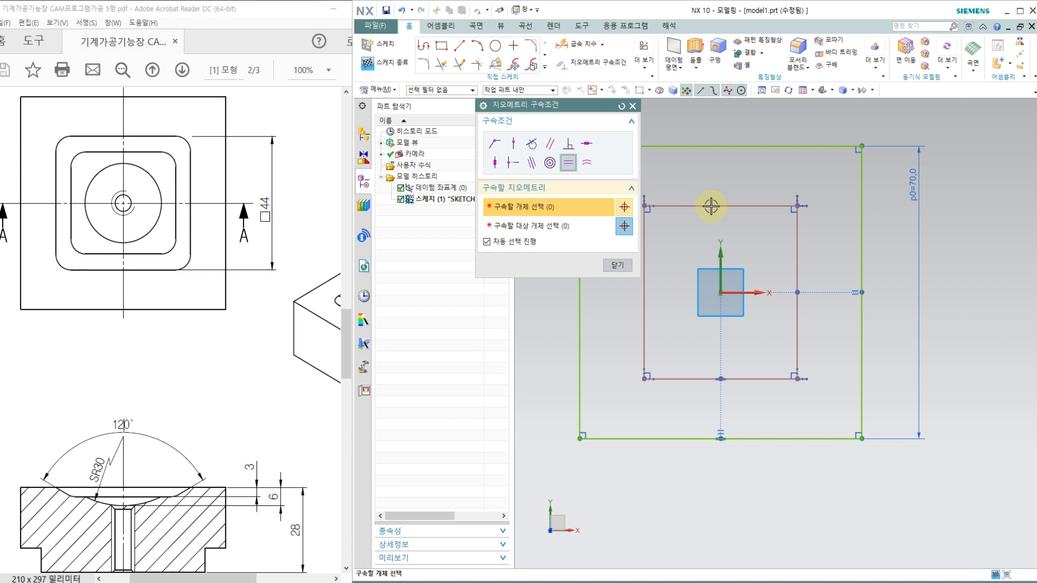
pyautogui.click(741, 209)
pyautogui.click(797, 236)
pyautogui.click(620, 265)
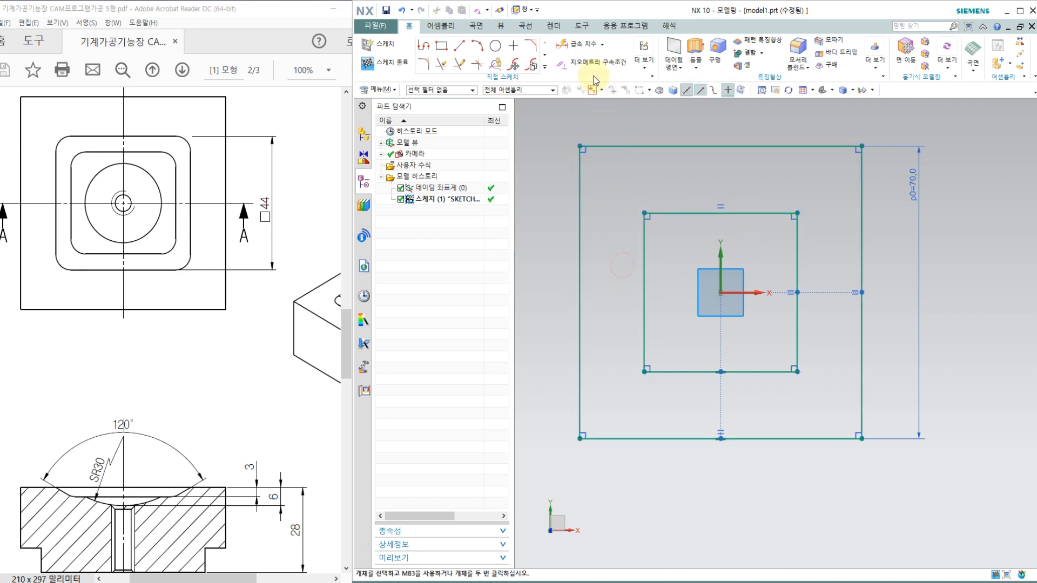
# Step: Dimension the inner square's horizontal side as 44 mm and finish the sketch
pyautogui.click(577, 44)
pyautogui.click(781, 371)
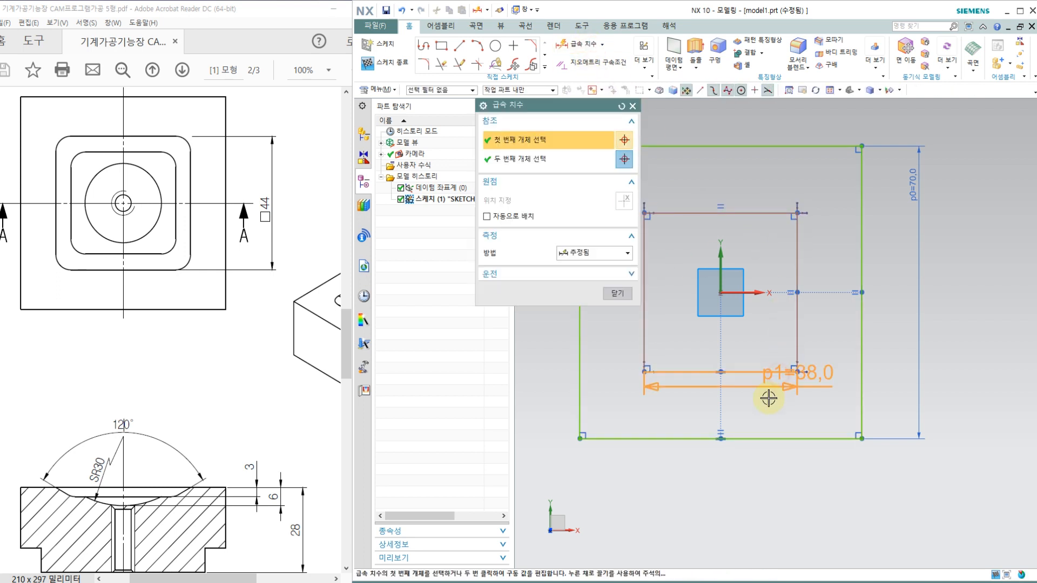
pyautogui.click(768, 406)
pyautogui.write('44')
pyautogui.press('Return')
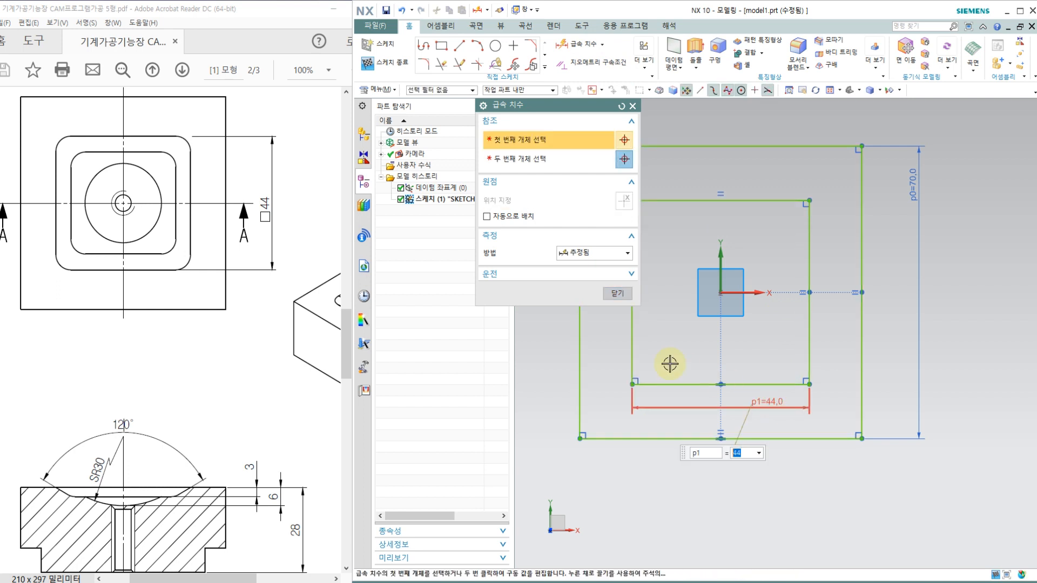
pyautogui.click(616, 294)
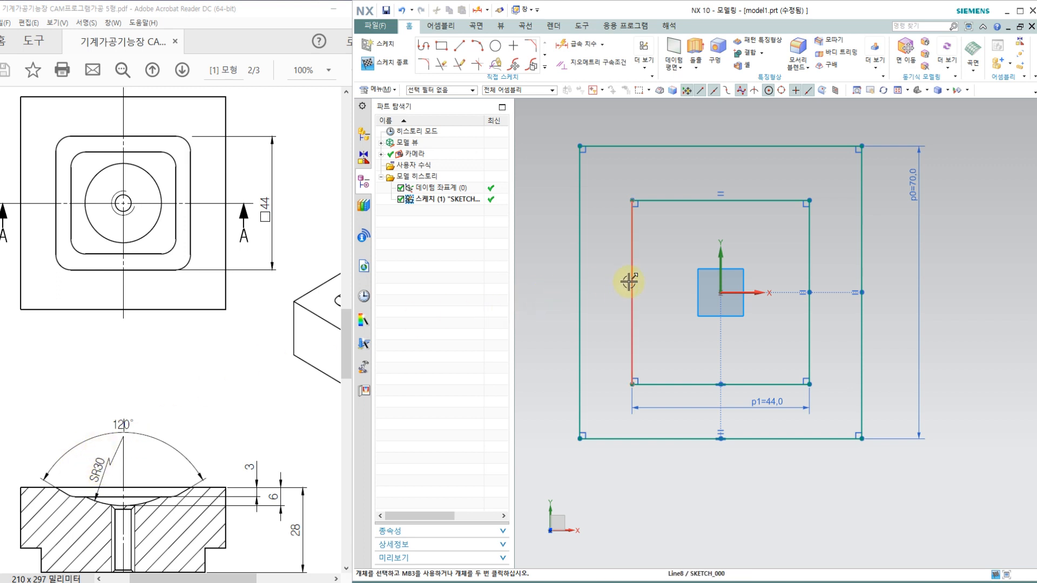
pyautogui.click(391, 63)
# Step: Set up an upward extrusion of the outer square profile from 0 to 28 mm
pyautogui.moveTo(793, 347)
pyautogui.mouseDown(button='middle')
pyautogui.moveTo(783, 290)
pyautogui.moveTo(777, 312)
pyautogui.mouseUp(button='middle')
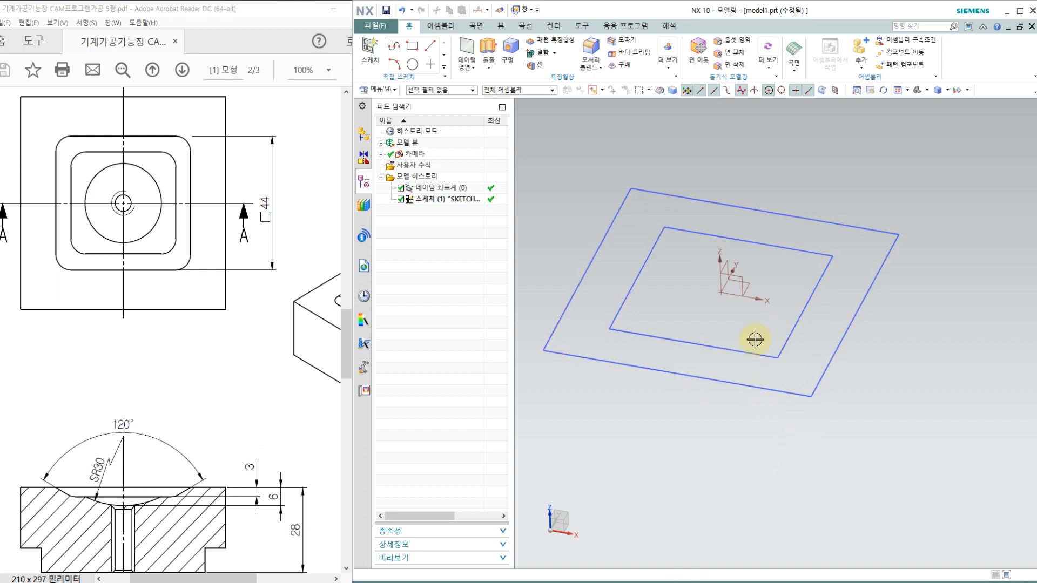
pyautogui.click(488, 51)
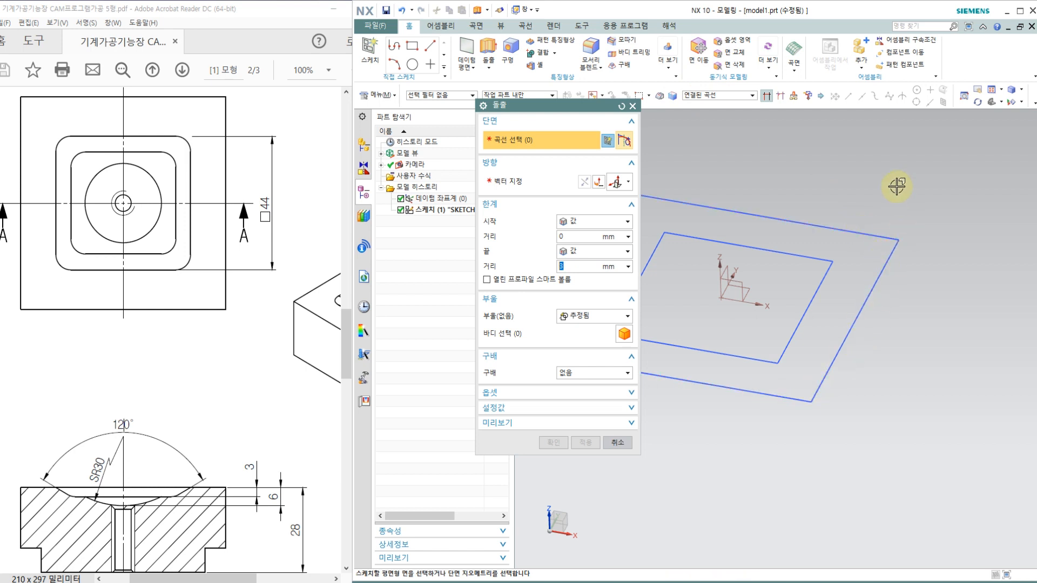
pyautogui.click(767, 99)
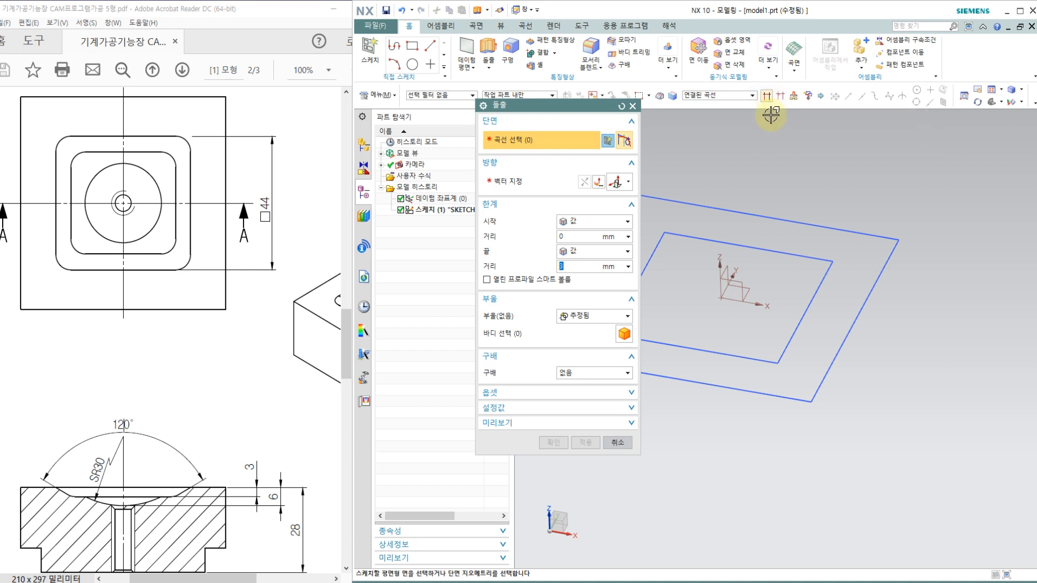
pyautogui.click(766, 98)
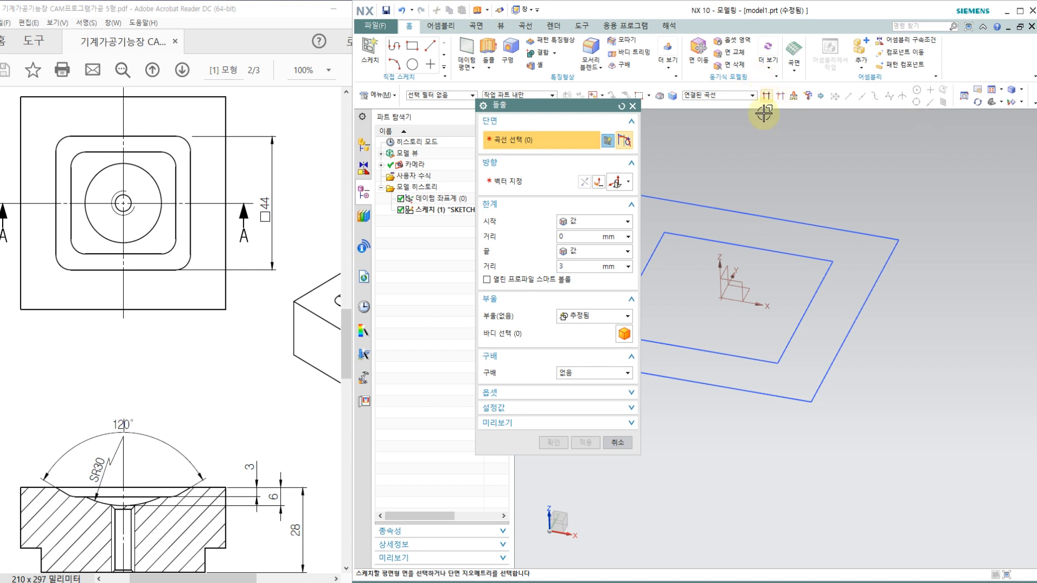
pyautogui.click(850, 224)
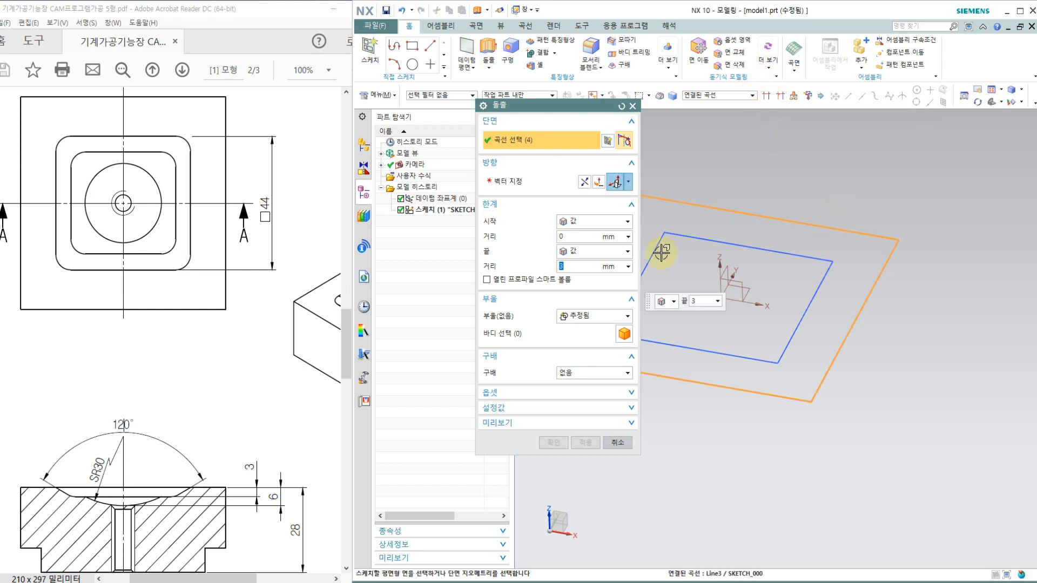
pyautogui.write('28')
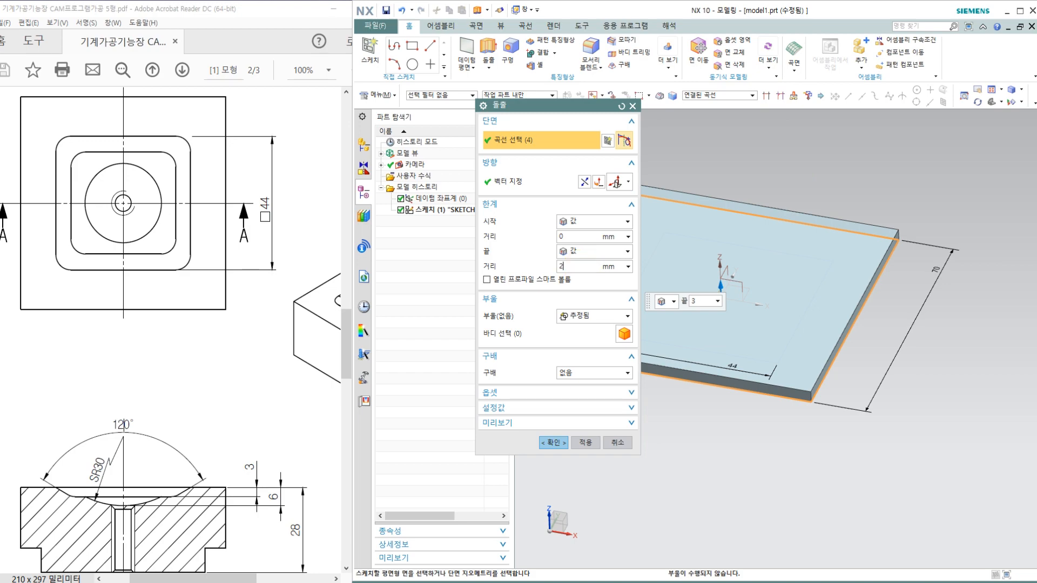
pyautogui.press('Return')
# Step: Check the stock size and thickness listed in the work notes, then return to the NX extrusion
pyautogui.hotkey('alt', 'Tab')
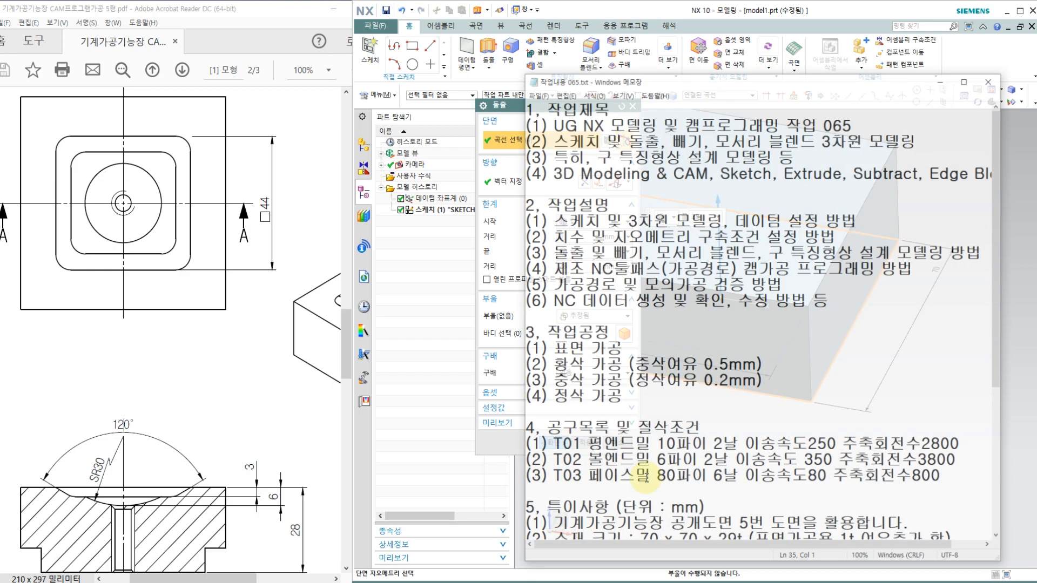
pyautogui.scroll(-5, 859, 378)
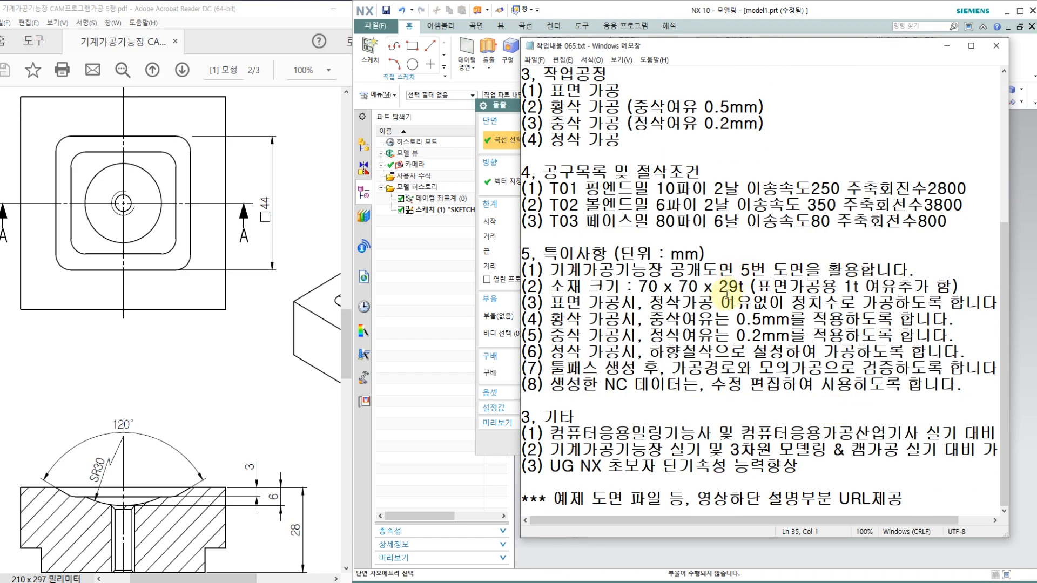
pyautogui.moveTo(720, 287); pyautogui.dragTo(750, 288)
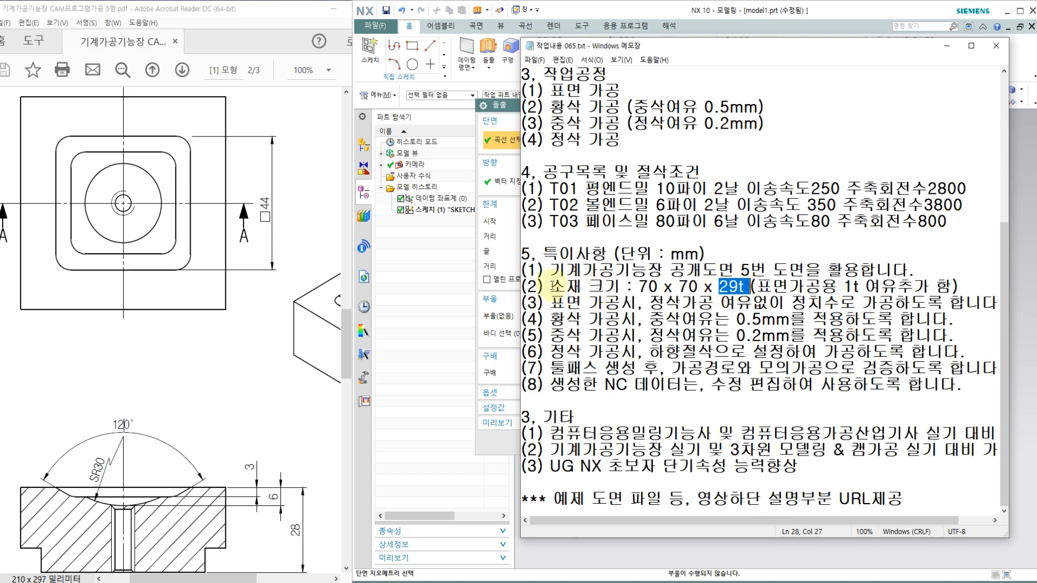
pyautogui.moveTo(551, 286); pyautogui.dragTo(729, 287)
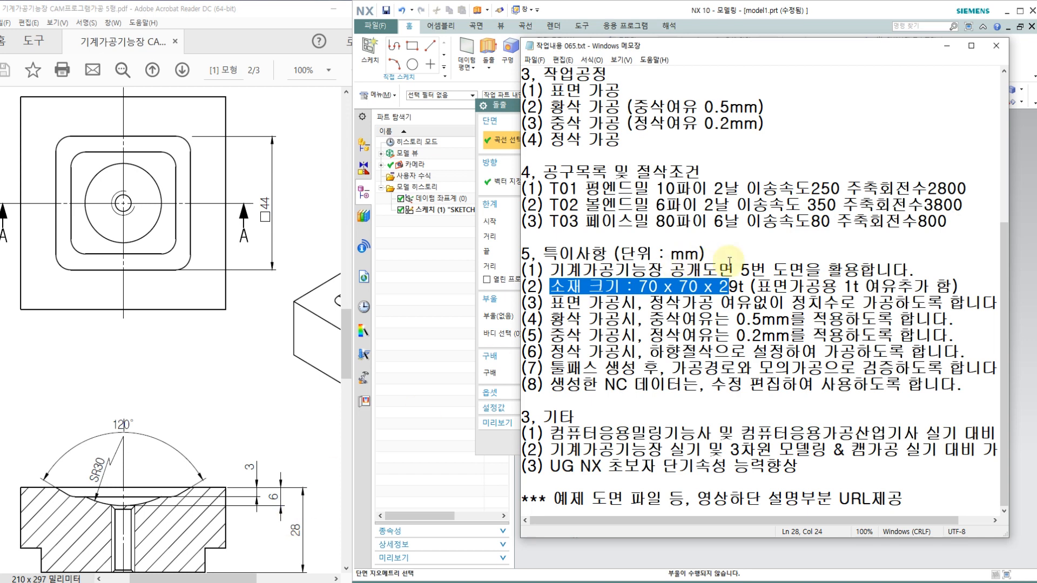
pyautogui.click(709, 288)
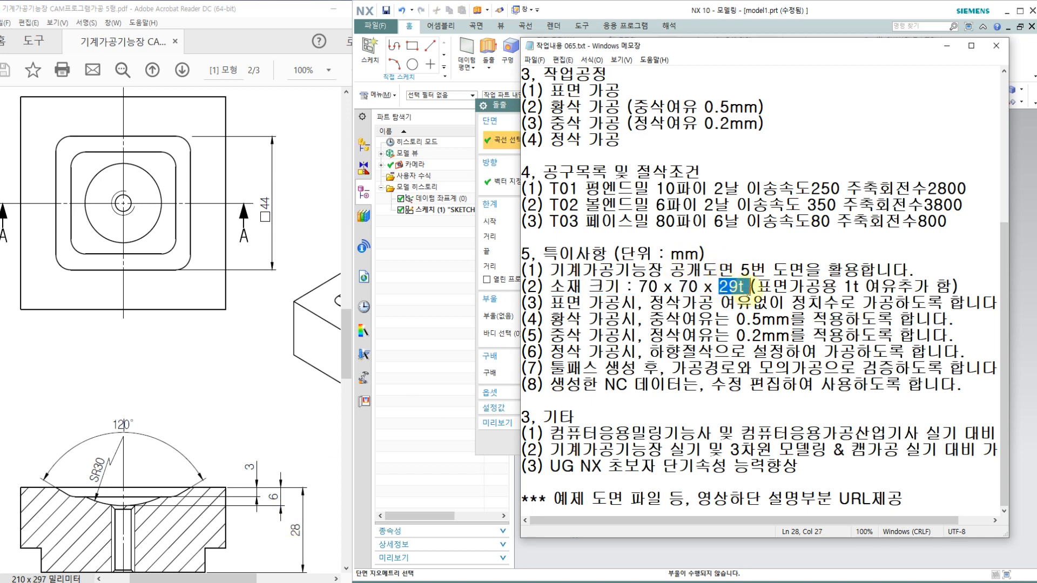
pyautogui.click(947, 46)
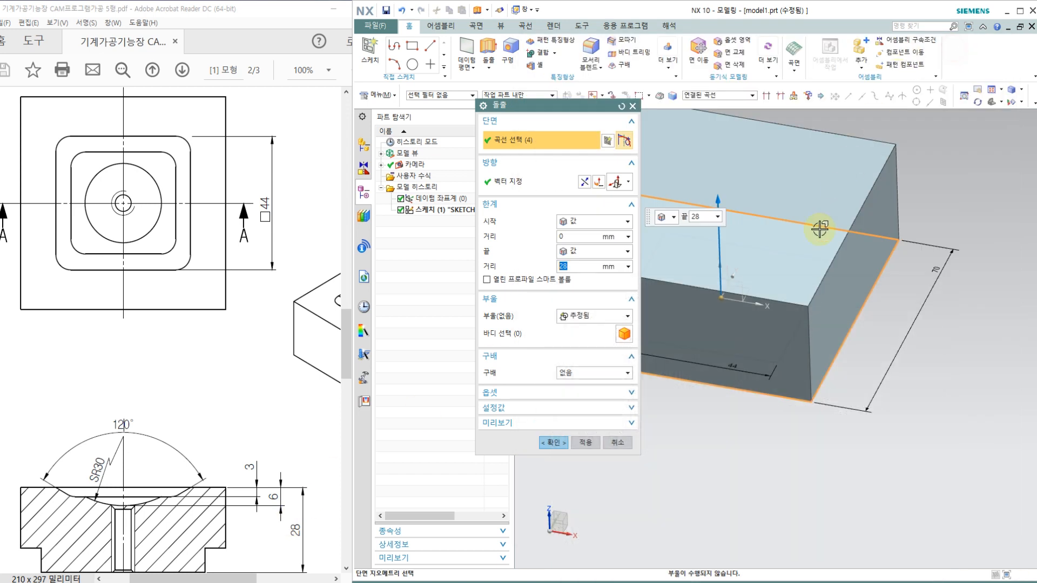
# Step: Reverse the outer square's 28 mm extrusion to run downward, set its Boolean to None, and create the block
pyautogui.scroll(1, 781, 262)
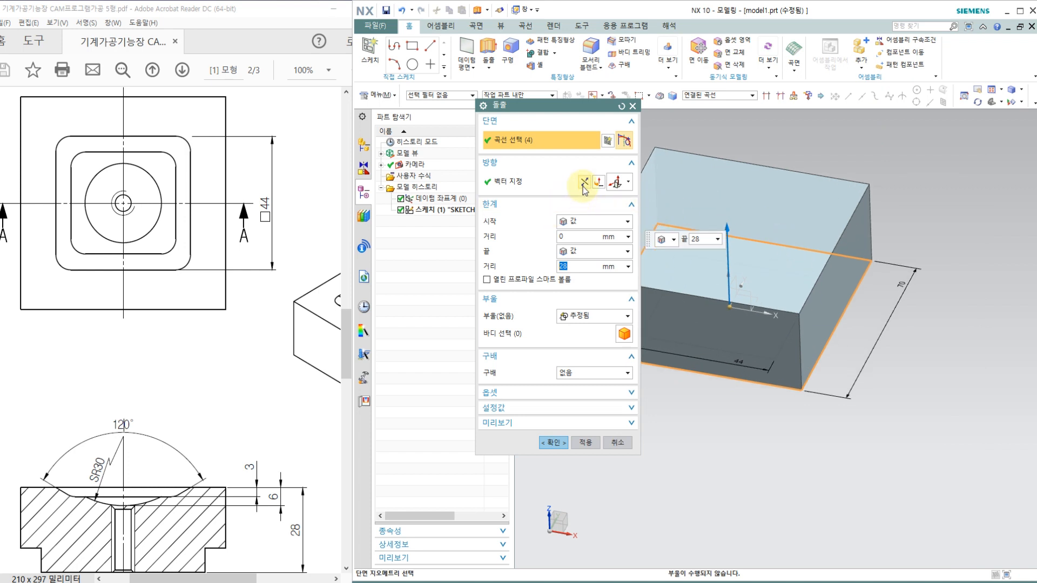
pyautogui.click(584, 183)
pyautogui.click(572, 316)
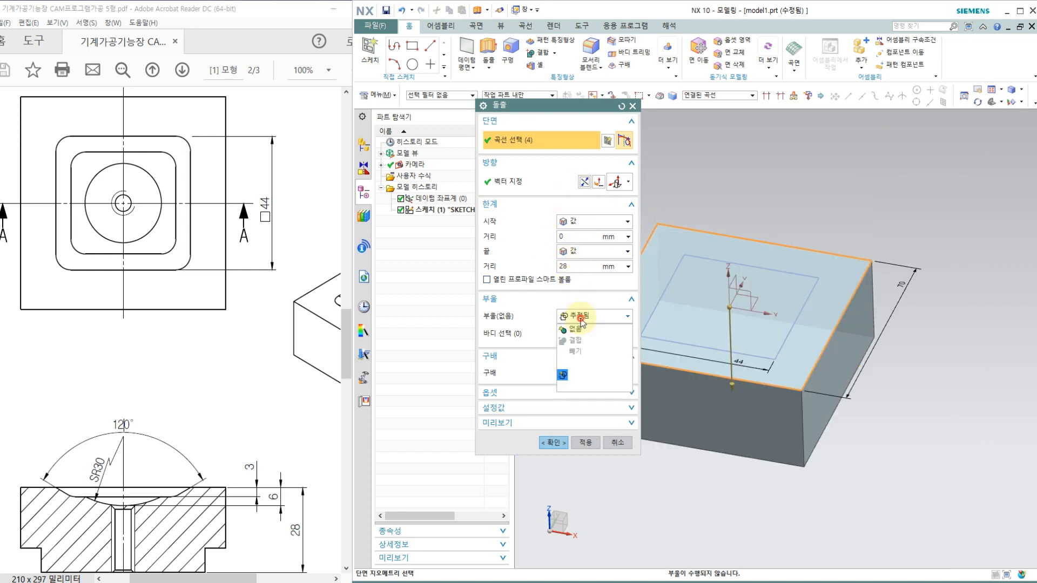
pyautogui.click(583, 328)
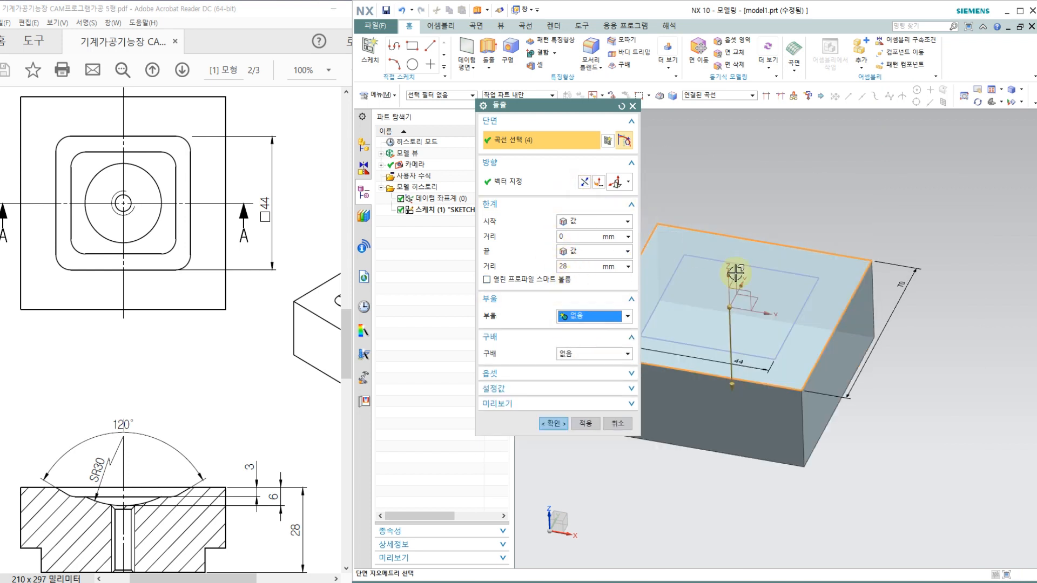
pyautogui.click(586, 423)
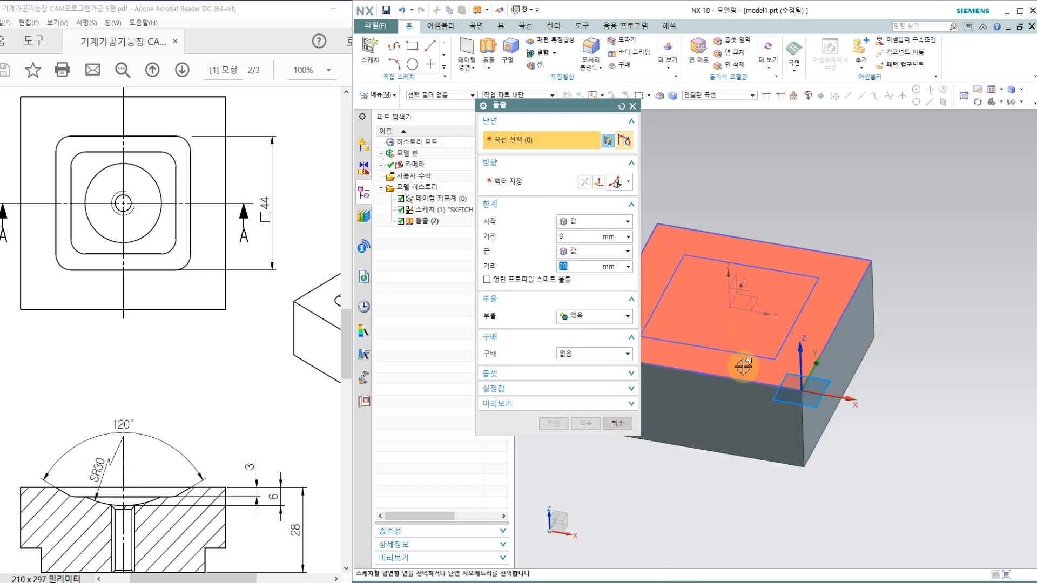
# Step: Extrude the inner square profile downward from 0 to 3 mm as a subtraction from the block
pyautogui.click(699, 341)
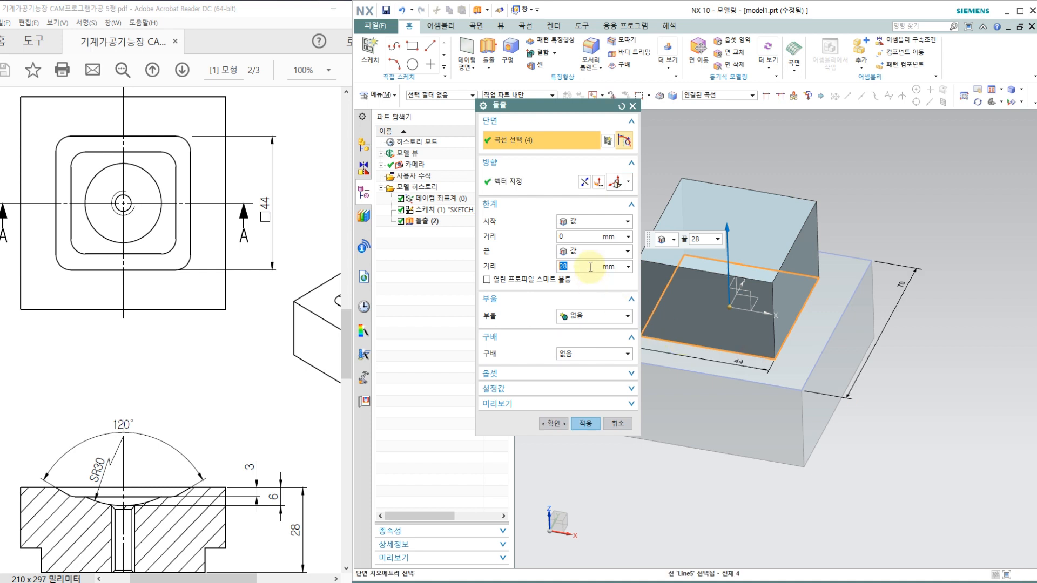
pyautogui.click(585, 182)
pyautogui.click(574, 267)
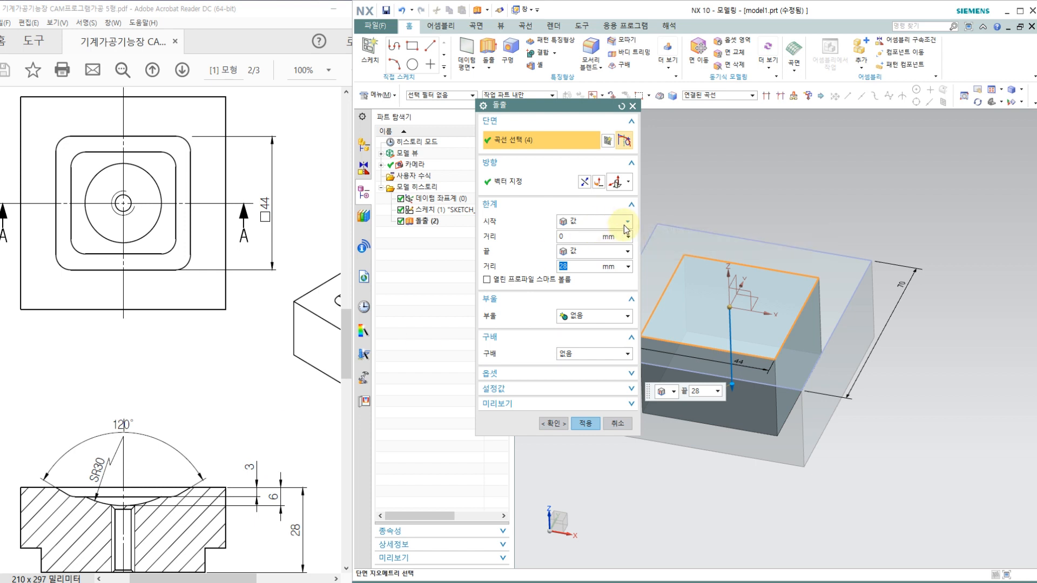
pyautogui.write('3')
pyautogui.click(576, 316)
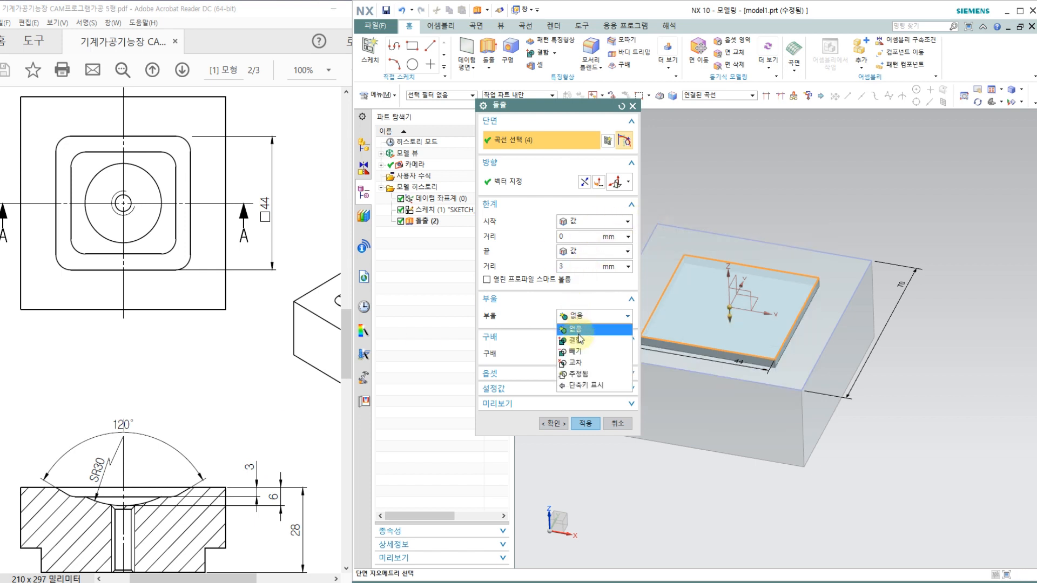
pyautogui.click(580, 352)
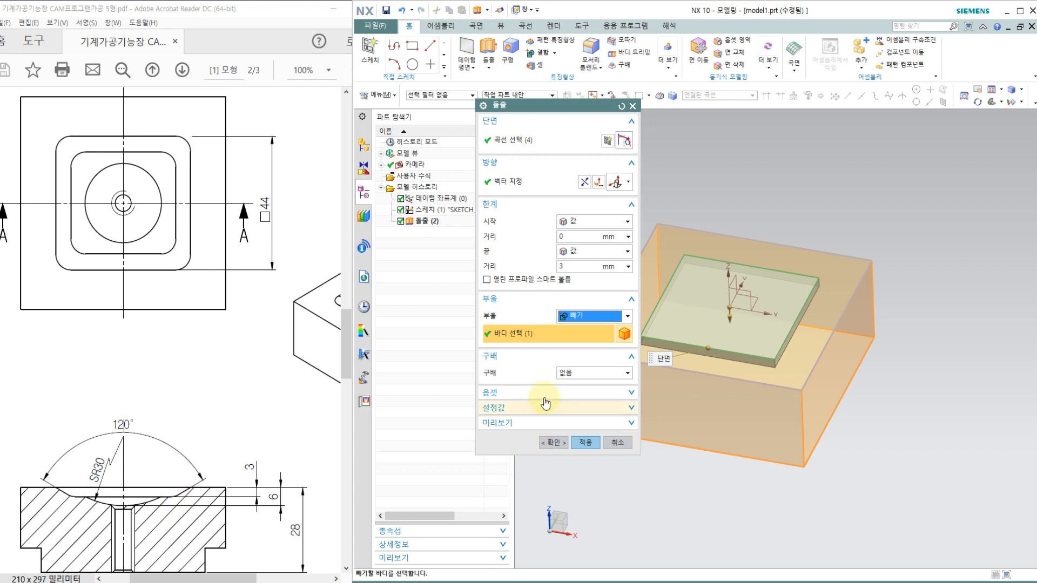
# Step: Give the pocket cut a 60° draft from the start limit, checking the 120° angle in the drawing's section view, and create the cut
pyautogui.click(567, 378)
pyautogui.click(578, 394)
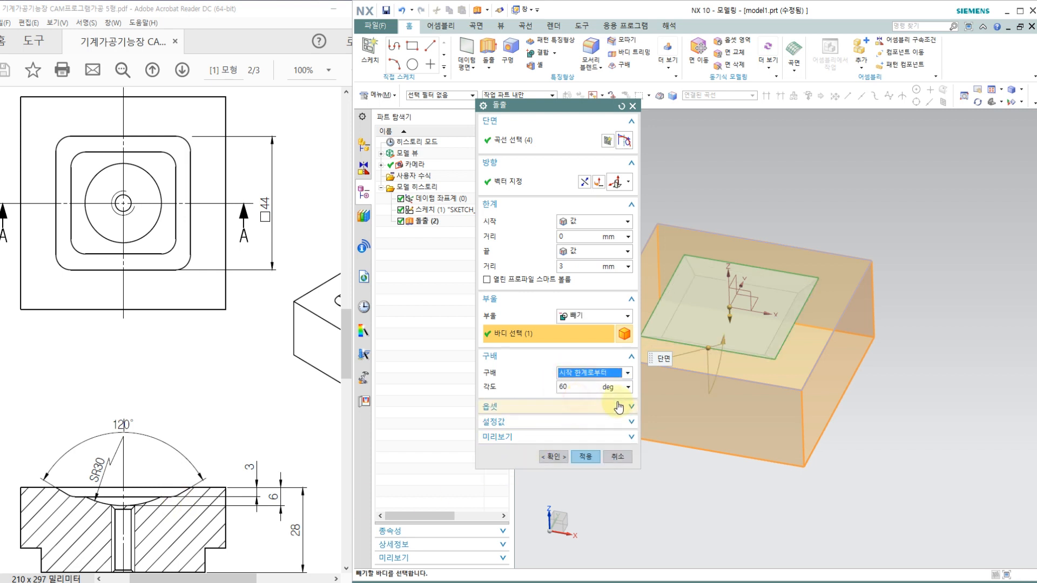
pyautogui.scroll(1, 702, 303)
pyautogui.moveTo(856, 434); pyautogui.dragTo(856, 426, button='middle')
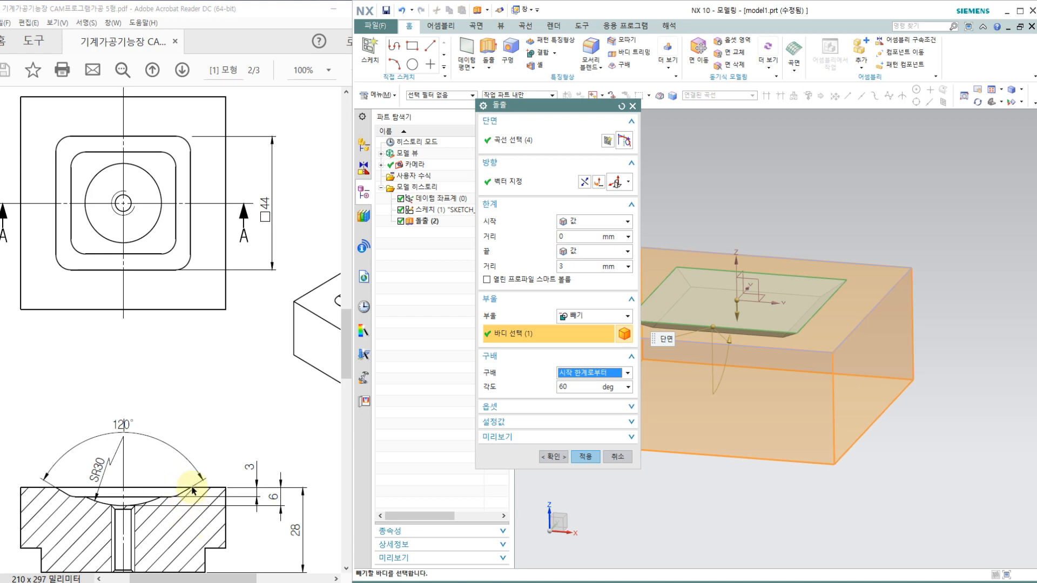
pyautogui.click(190, 508)
pyautogui.keyDown('ctrl'); pyautogui.scroll(5, 190, 507); pyautogui.keyUp('ctrl')
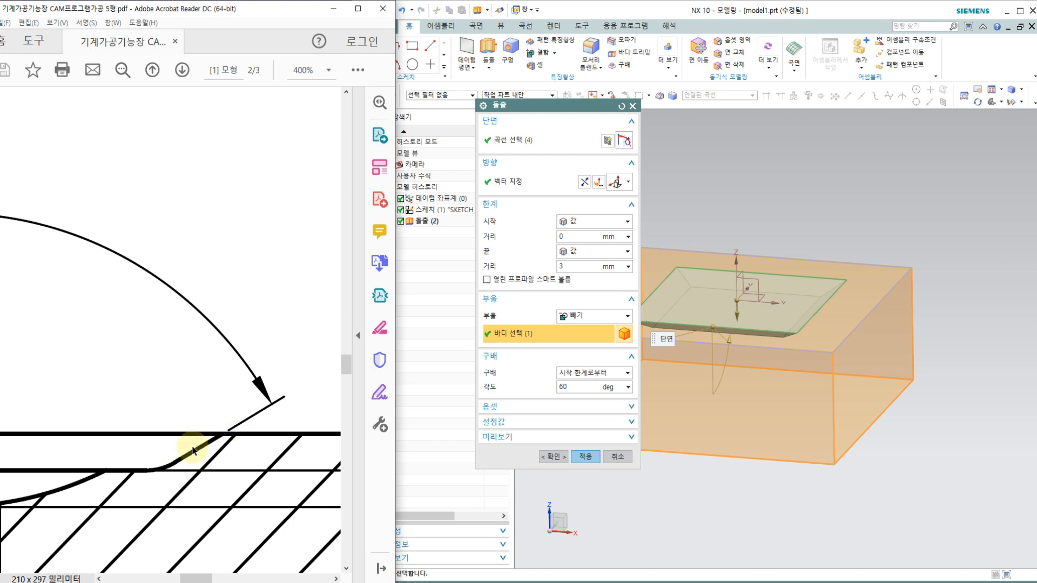
pyautogui.scroll(-1, 191, 418)
pyautogui.keyDown('ctrl'); pyautogui.scroll(2, 198, 418); pyautogui.keyUp('ctrl')
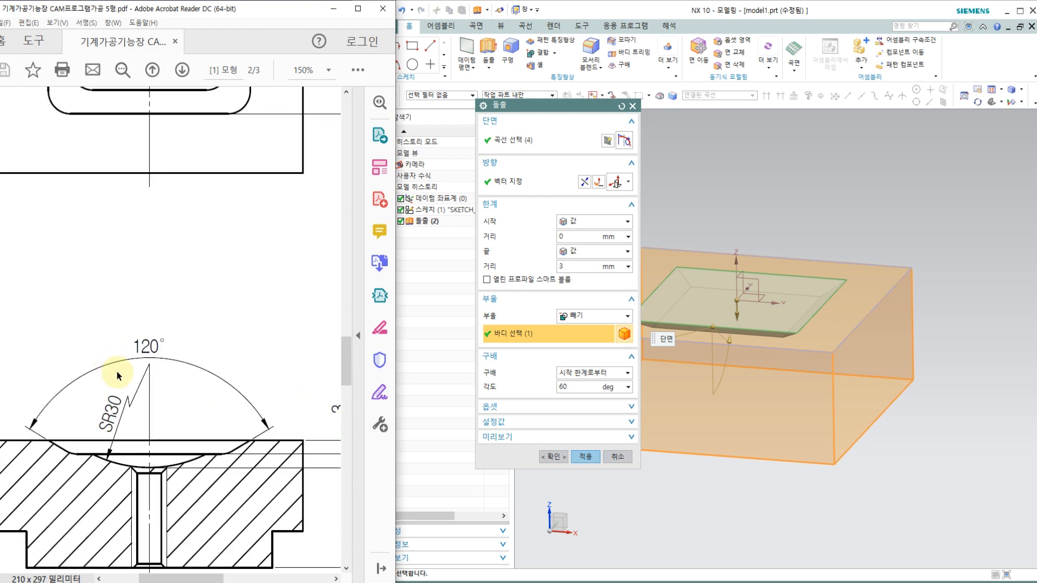
pyautogui.click(576, 389)
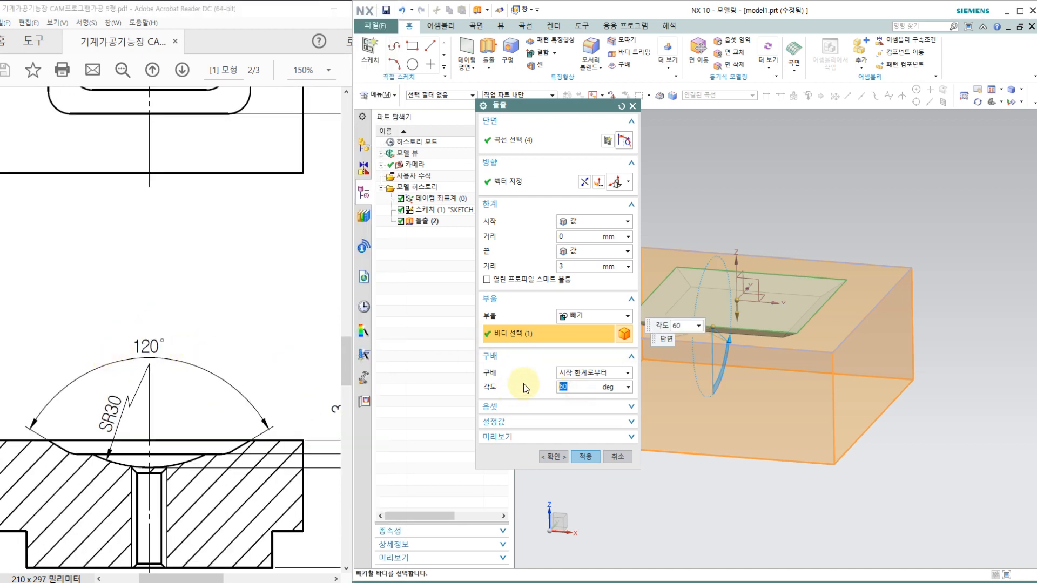
pyautogui.moveTo(755, 376); pyautogui.dragTo(736, 364, button='middle')
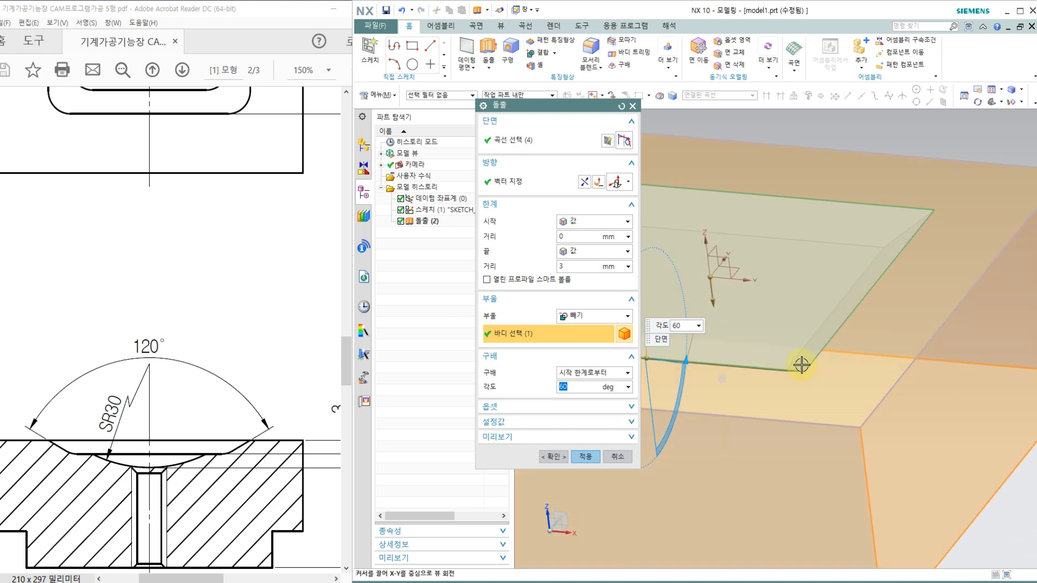
pyautogui.click(552, 456)
pyautogui.moveTo(819, 359); pyautogui.dragTo(831, 427, button='middle')
# Step: Examine the drawing's plan and section views and the work notes' description of the sphere feature modelling, then return to NX
pyautogui.click(231, 346)
pyautogui.keyDown('ctrl'); pyautogui.scroll(-3, 227, 342); pyautogui.keyUp('ctrl')
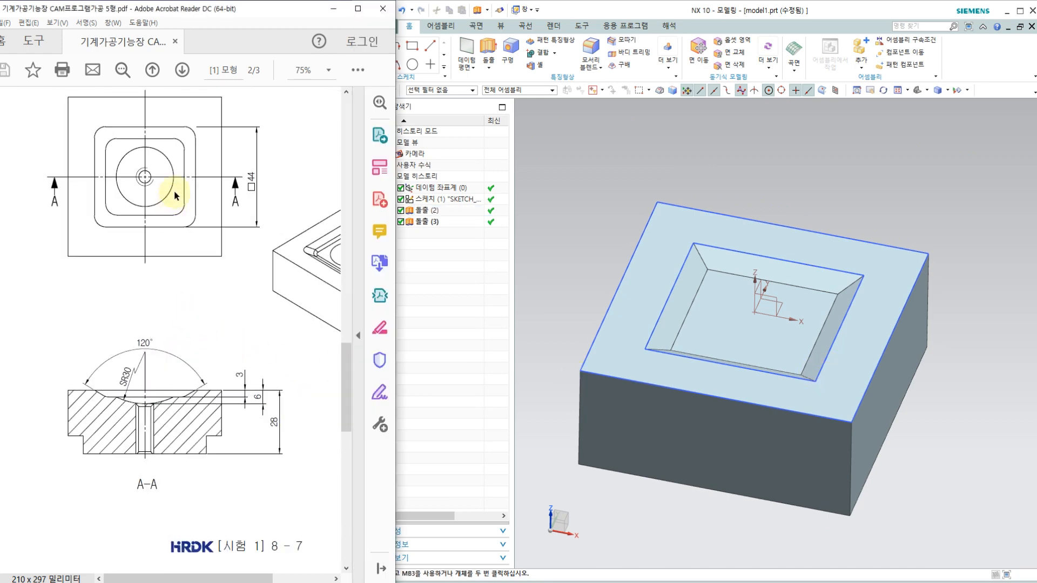
pyautogui.keyDown('ctrl'); pyautogui.scroll(2, 61, 251); pyautogui.keyUp('ctrl')
pyautogui.scroll(-2, 108, 265)
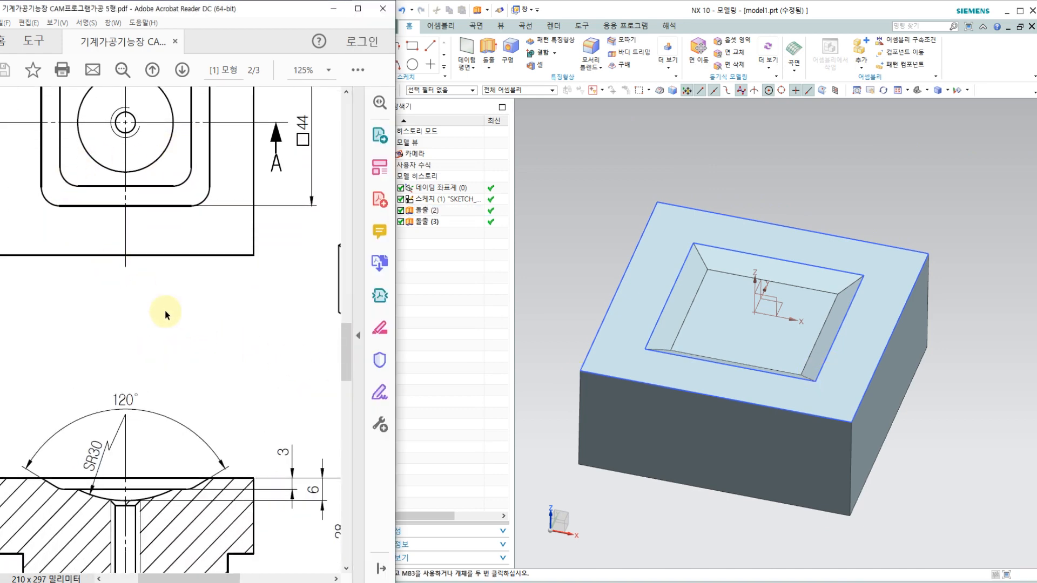
pyautogui.click(608, 582)
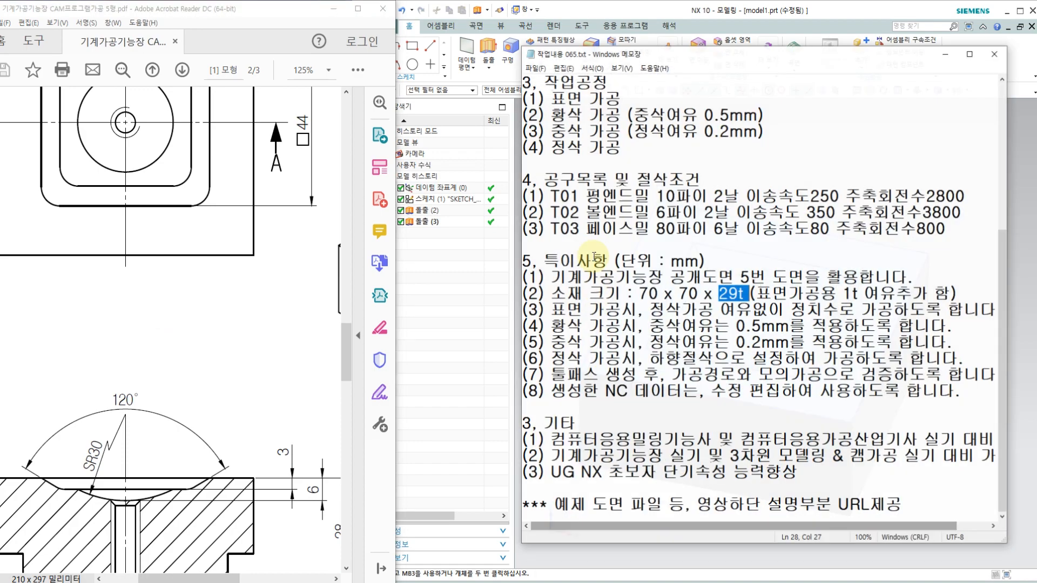
pyautogui.scroll(4, 675, 258)
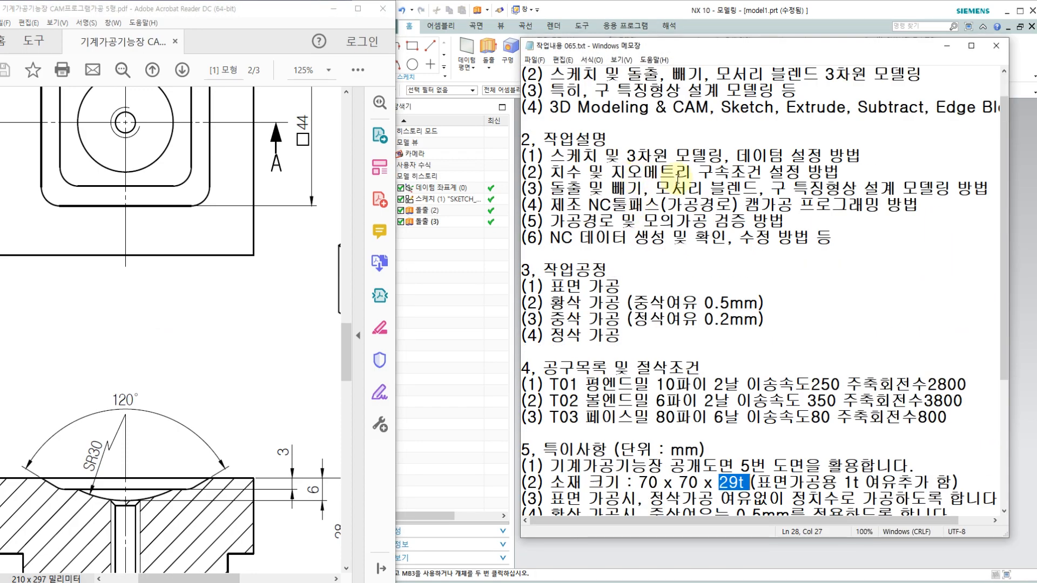
pyautogui.moveTo(788, 188); pyautogui.dragTo(766, 189)
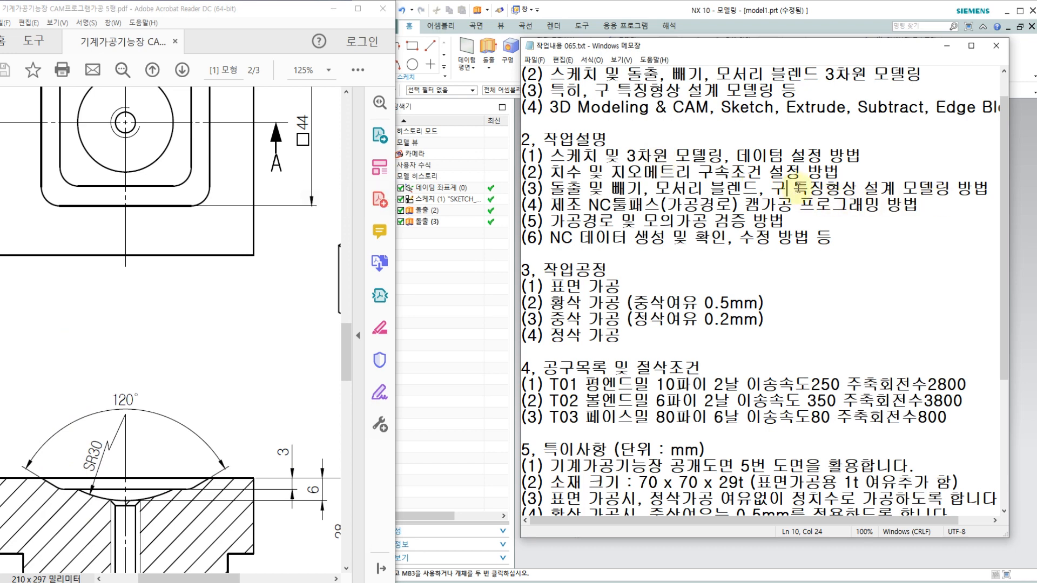
pyautogui.moveTo(795, 188); pyautogui.dragTo(942, 190)
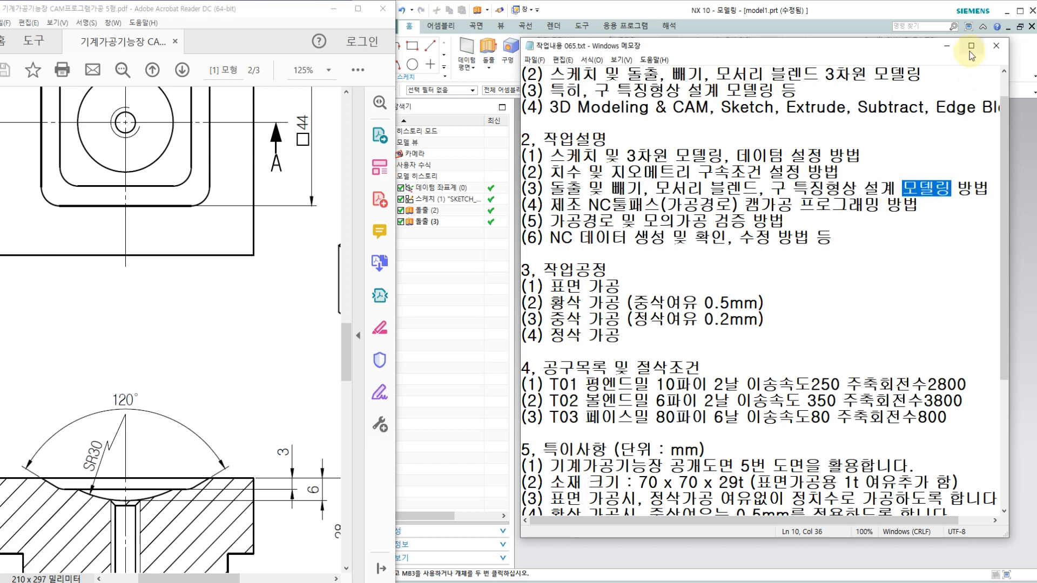
pyautogui.click(946, 46)
pyautogui.click(700, 13)
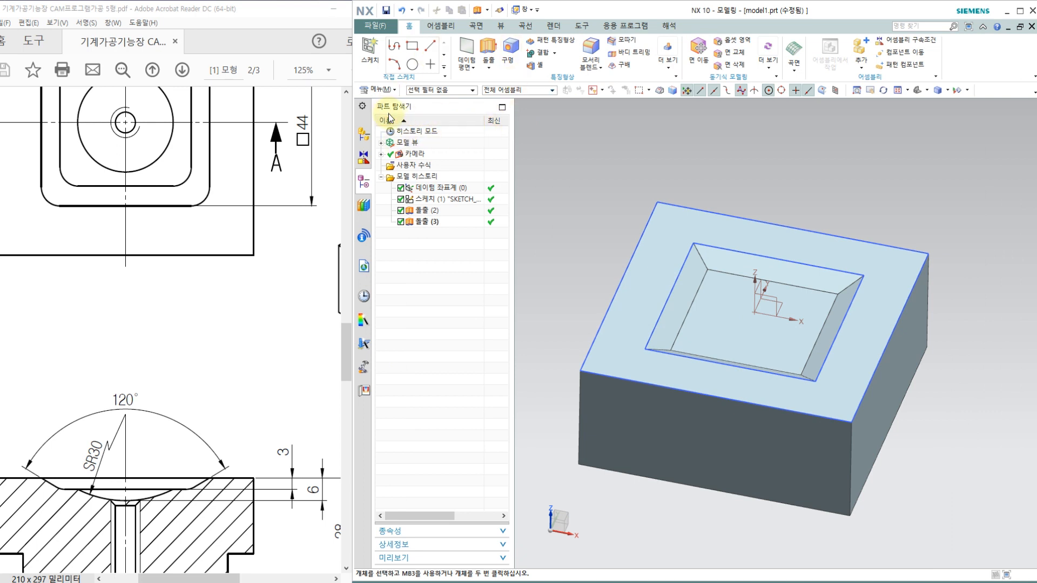
# Step: Start a sphere defined by centre point and diameter, with its centre at XC 0, YC 0, ZC 0
pyautogui.click(369, 90)
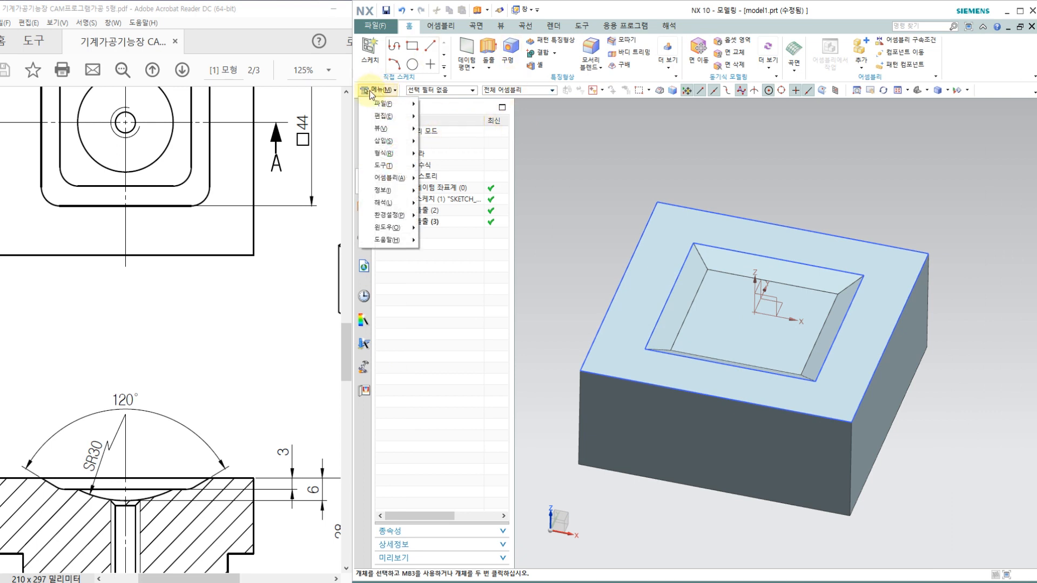
pyautogui.moveTo(388, 140)
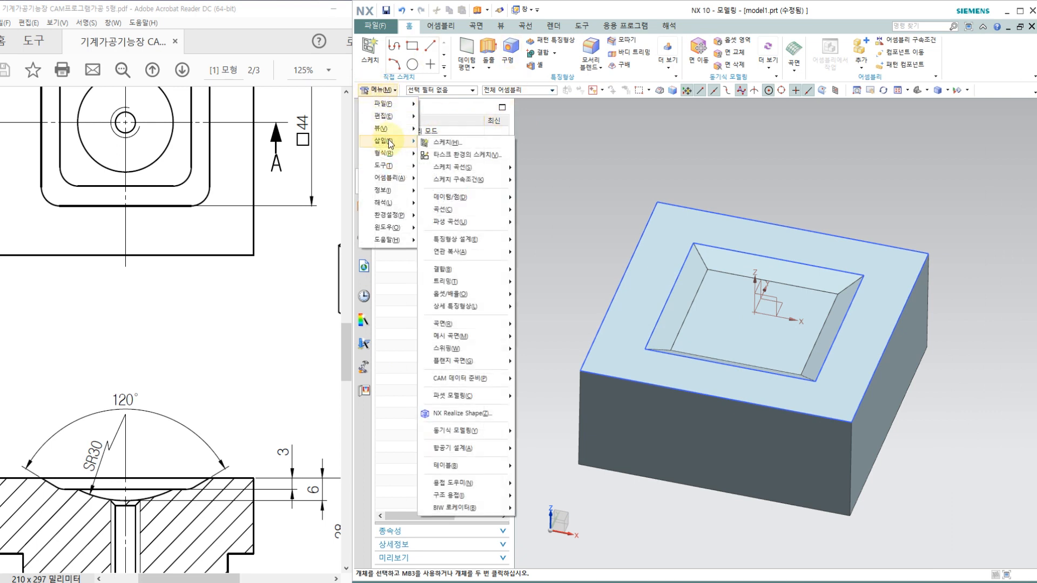
pyautogui.moveTo(446, 243)
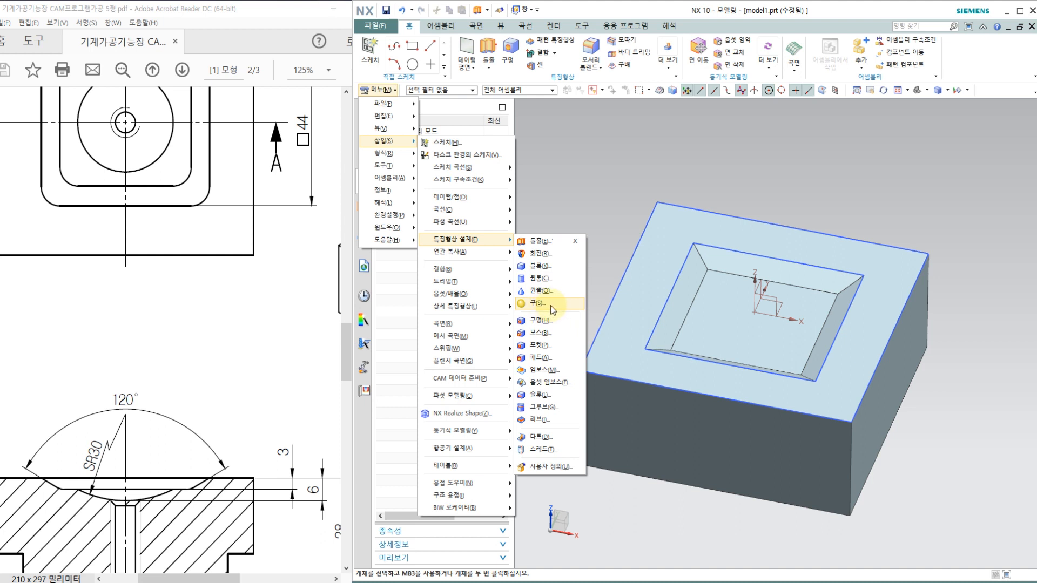
pyautogui.click(550, 306)
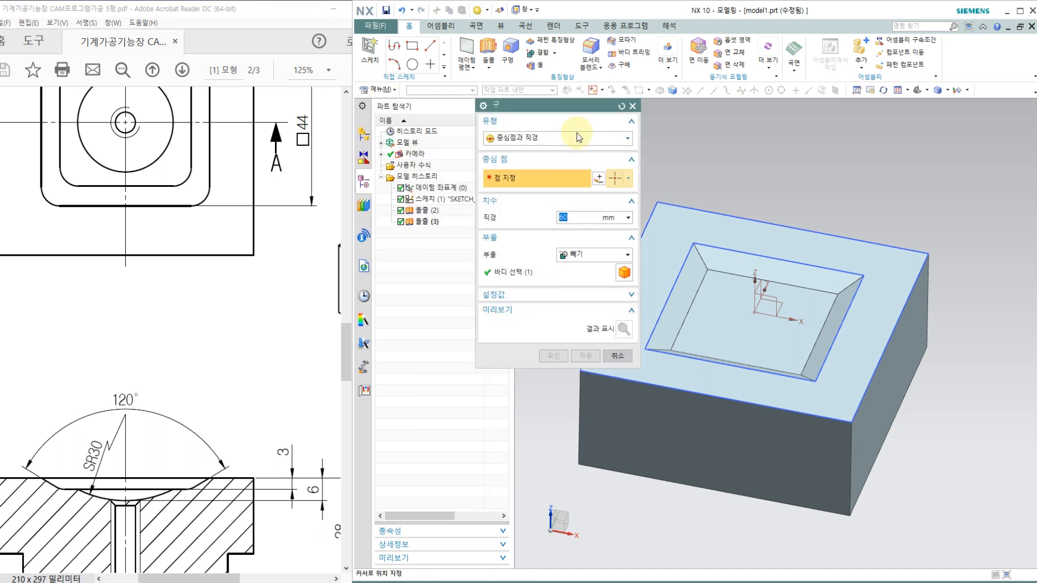
pyautogui.moveTo(583, 106); pyautogui.dragTo(539, 131)
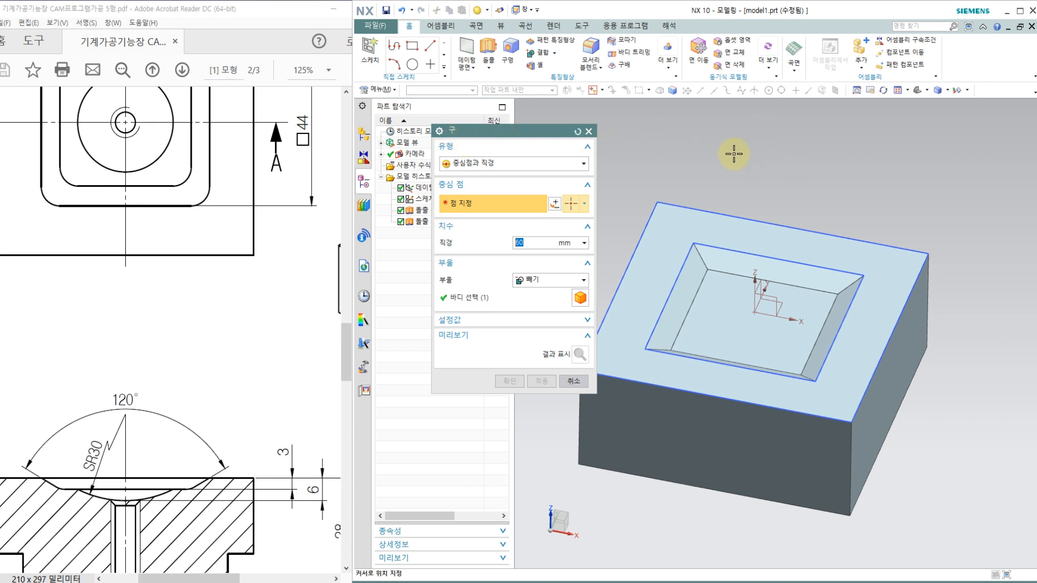
pyautogui.click(555, 205)
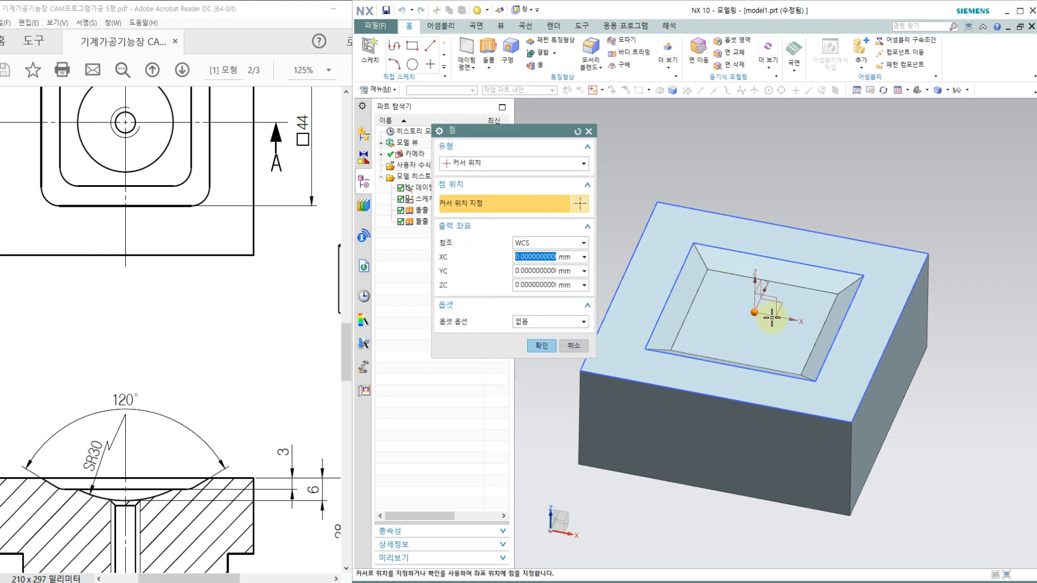
pyautogui.click(542, 346)
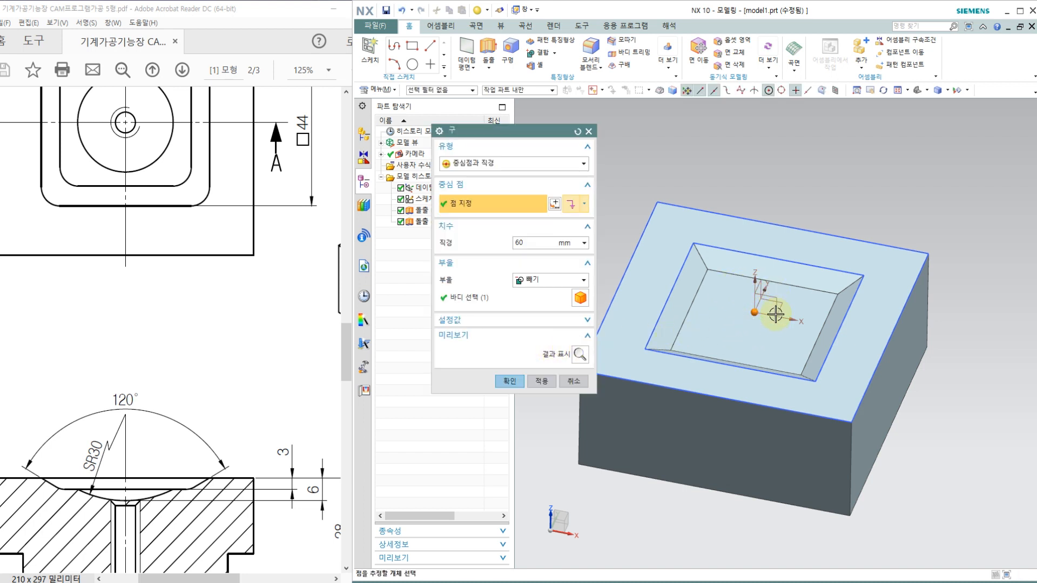
# Step: Set the sphere's Boolean to None and create it with a 60 mm diameter
pyautogui.click(548, 279)
pyautogui.click(538, 298)
pyautogui.click(549, 280)
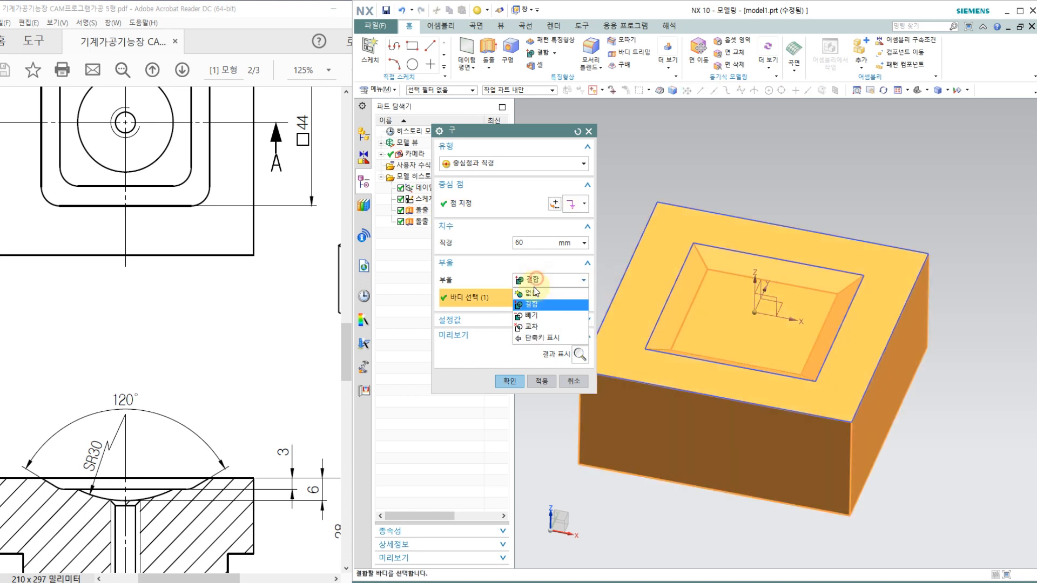
pyautogui.click(546, 293)
pyautogui.click(509, 363)
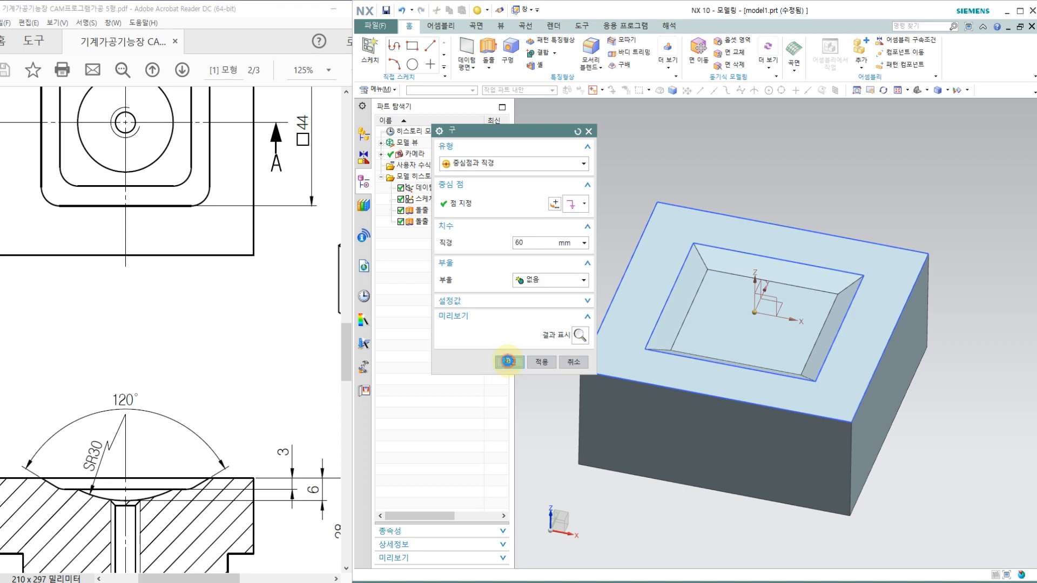
pyautogui.moveTo(621, 268); pyautogui.dragTo(616, 291, button='middle')
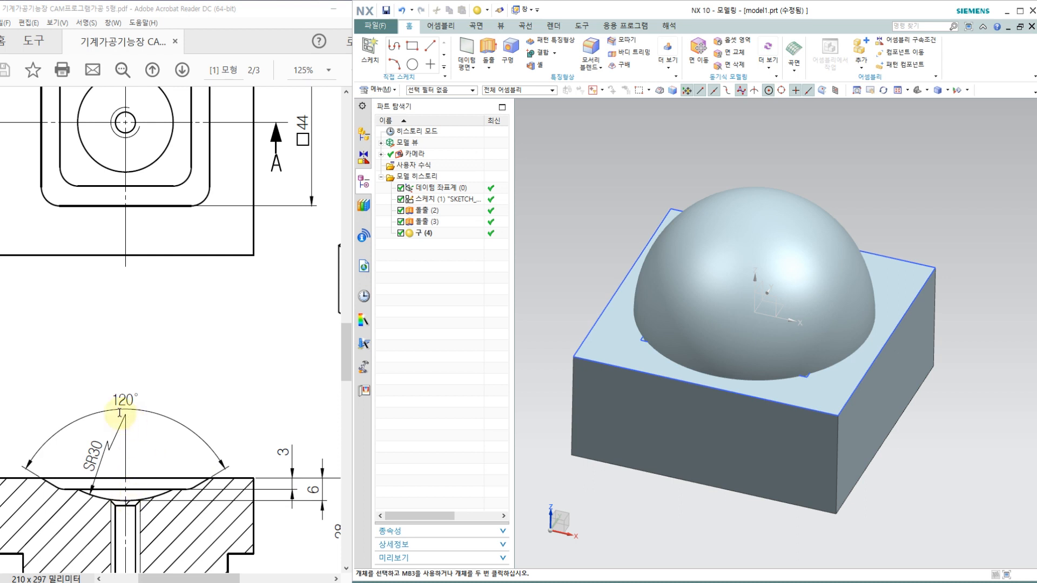
# Step: Edit the sphere's centre point so that ZC is 30-6, leaving XC and YC at 0
pyautogui.doubleClick(421, 233)
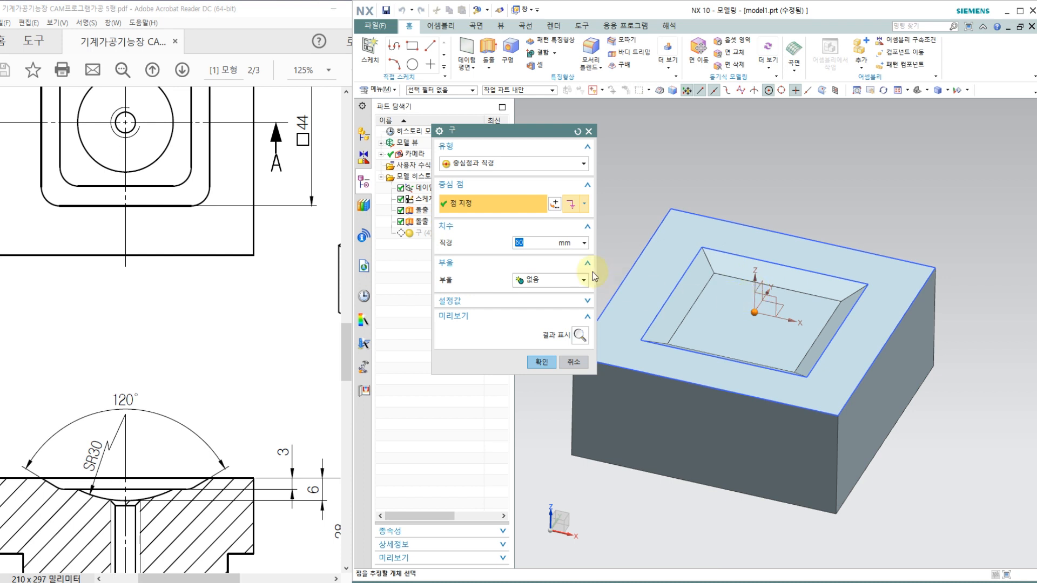
pyautogui.click(554, 206)
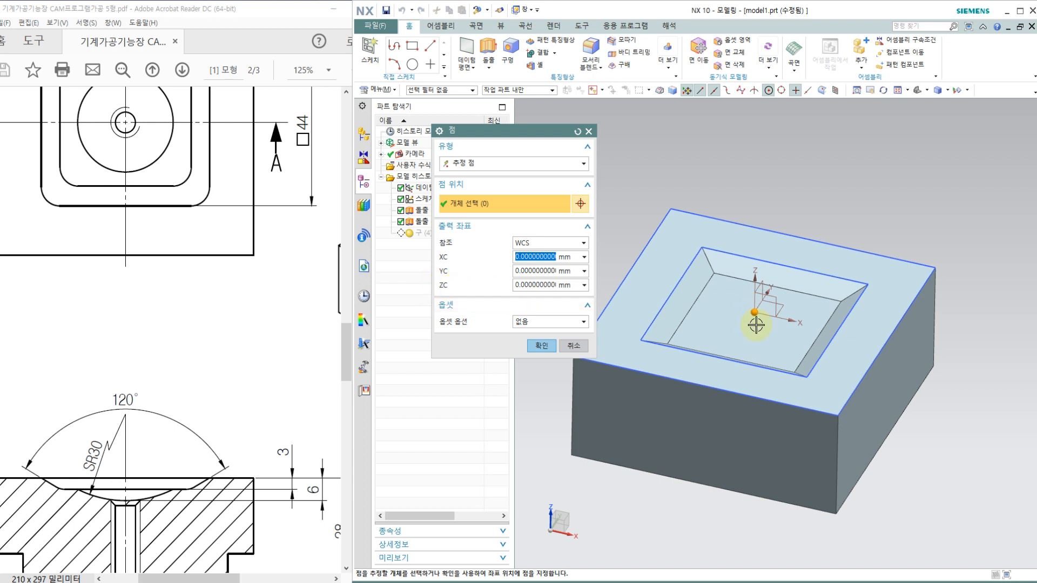
pyautogui.click(538, 284)
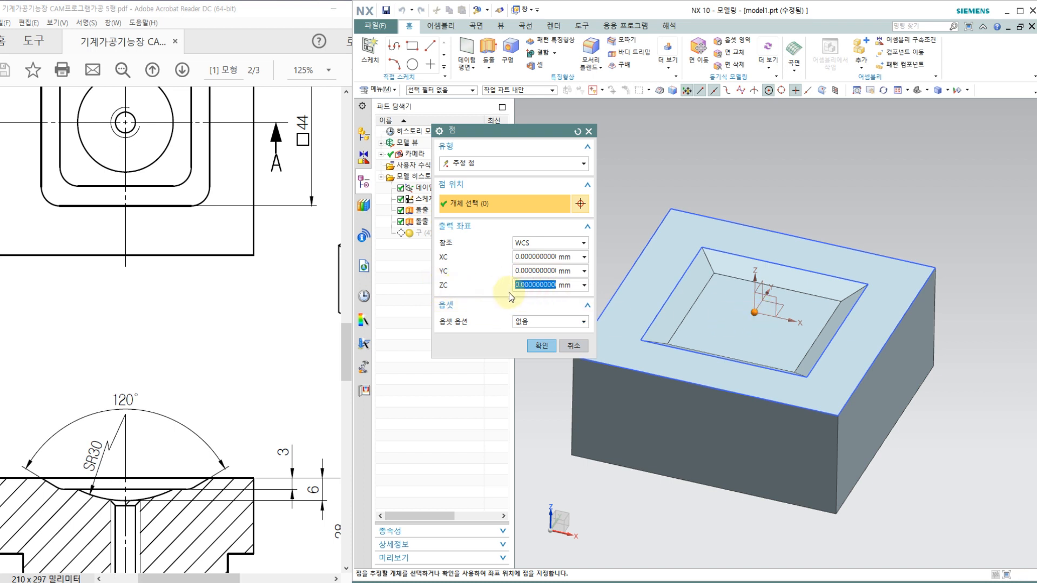
pyautogui.write('30-6')
pyautogui.press('Return')
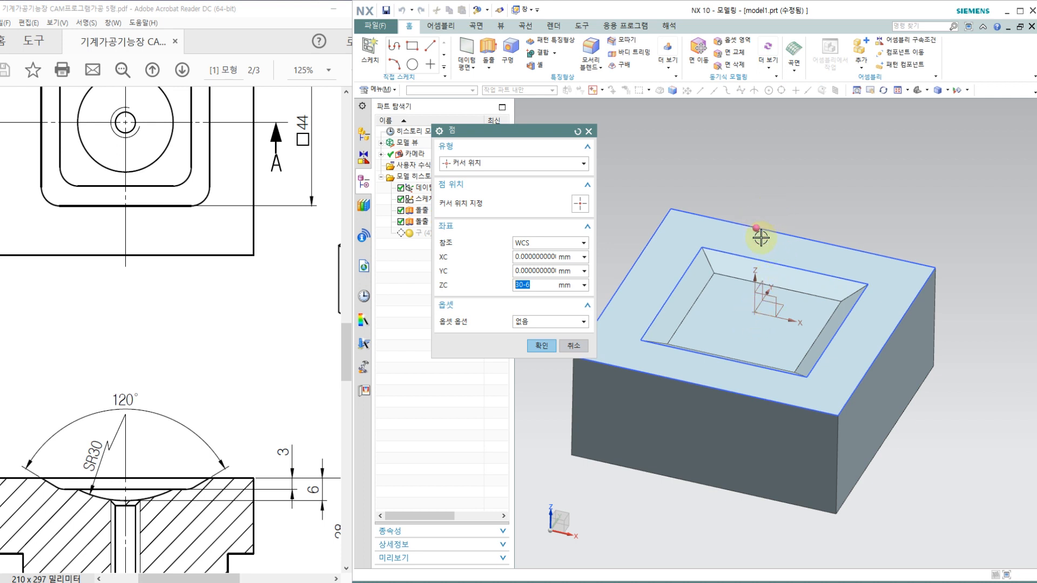
pyautogui.moveTo(736, 393); pyautogui.dragTo(736, 375, button='middle')
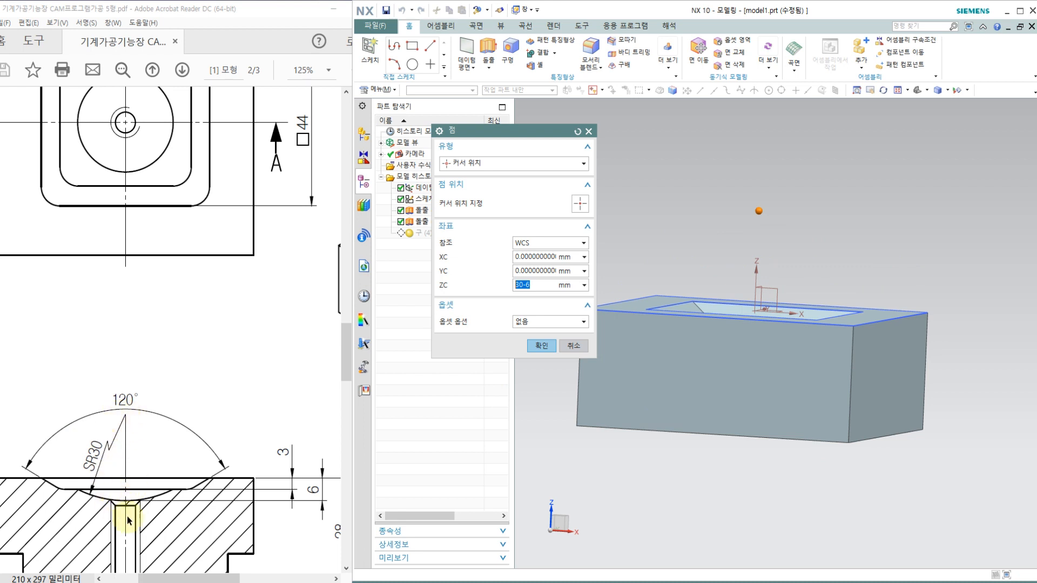
pyautogui.moveTo(864, 281); pyautogui.dragTo(725, 331, button='middle')
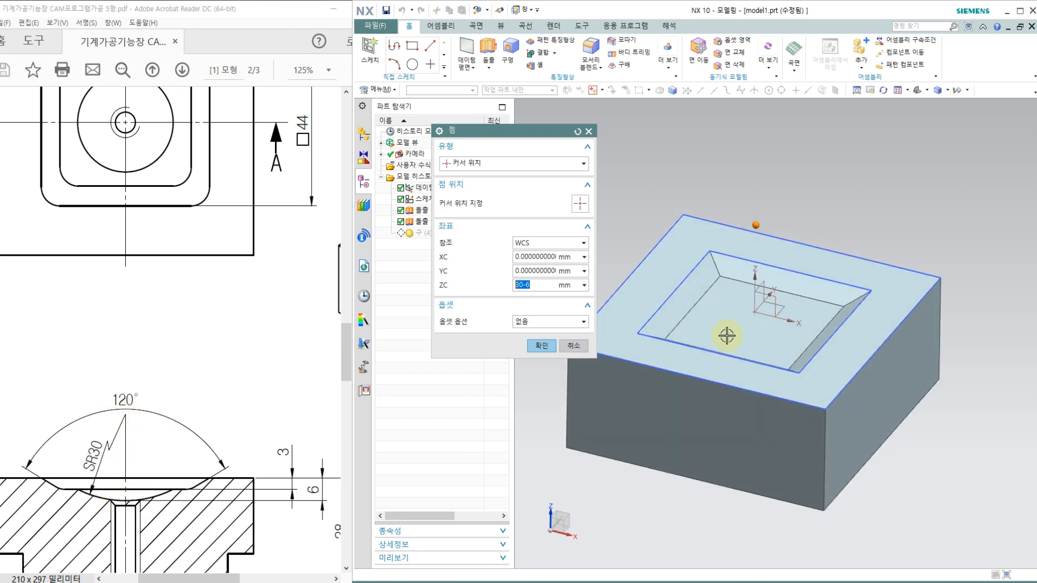
pyautogui.click(541, 345)
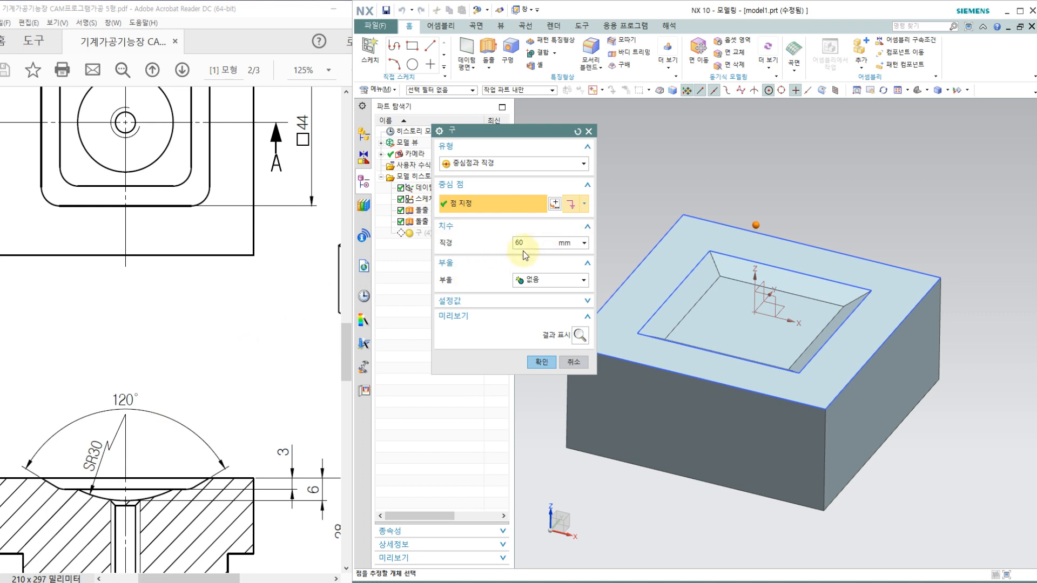
# Step: Change the sphere's Boolean to Subtract from the block and apply the 60 mm diameter sphere edit
pyautogui.click(531, 280)
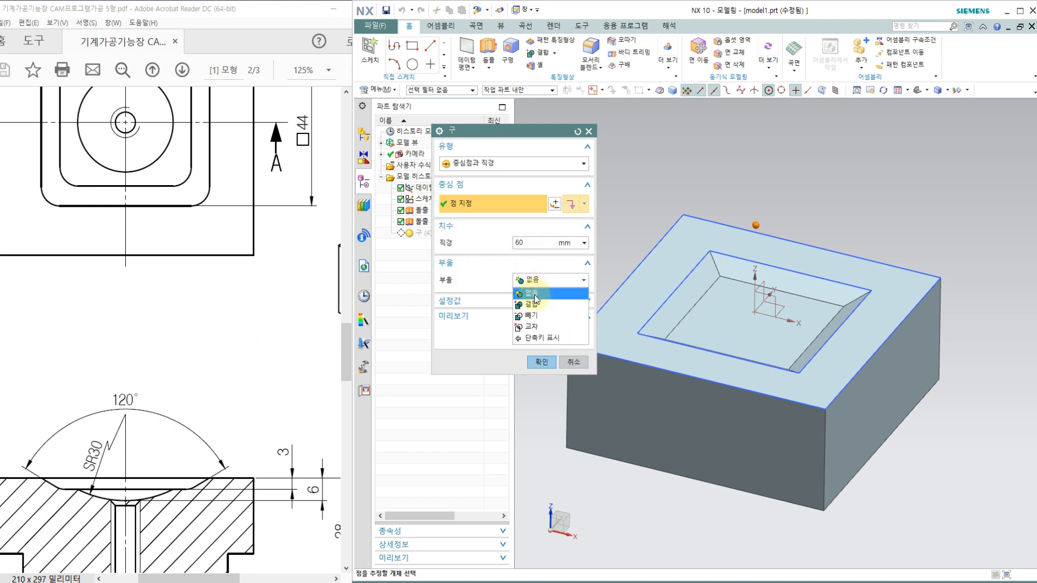
pyautogui.click(531, 316)
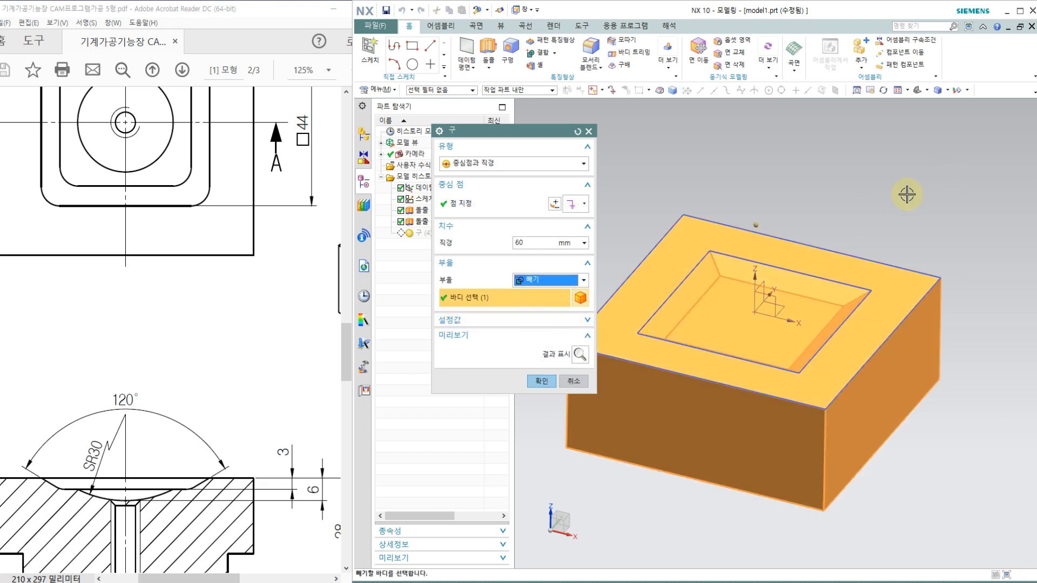
pyautogui.click(541, 381)
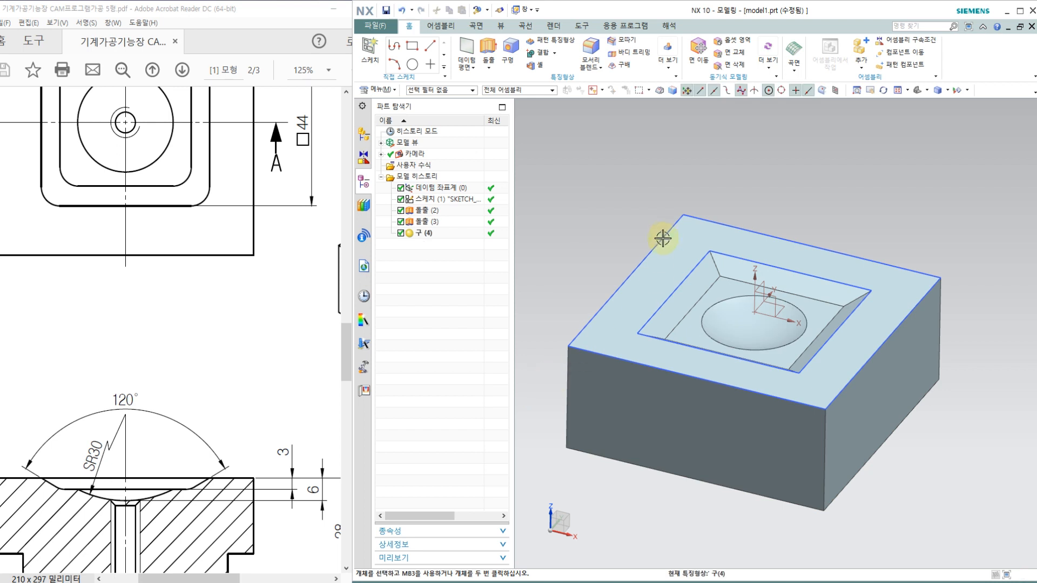
# Step: Inspect the spherical recess, then examine the drawing's isometric view for the pocket's corner and floor edge radii
pyautogui.moveTo(662, 239)
pyautogui.mouseDown(button='middle')
pyautogui.moveTo(676, 196)
pyautogui.moveTo(682, 232)
pyautogui.moveTo(672, 167)
pyautogui.moveTo(672, 231)
pyautogui.mouseUp(button='middle')
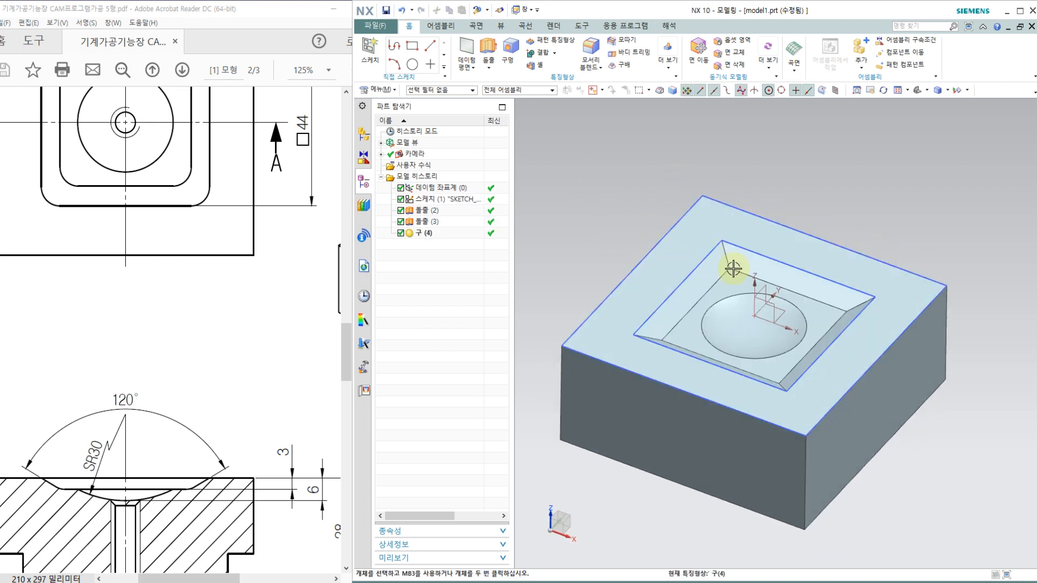
pyautogui.moveTo(658, 168); pyautogui.dragTo(621, 204, button='middle')
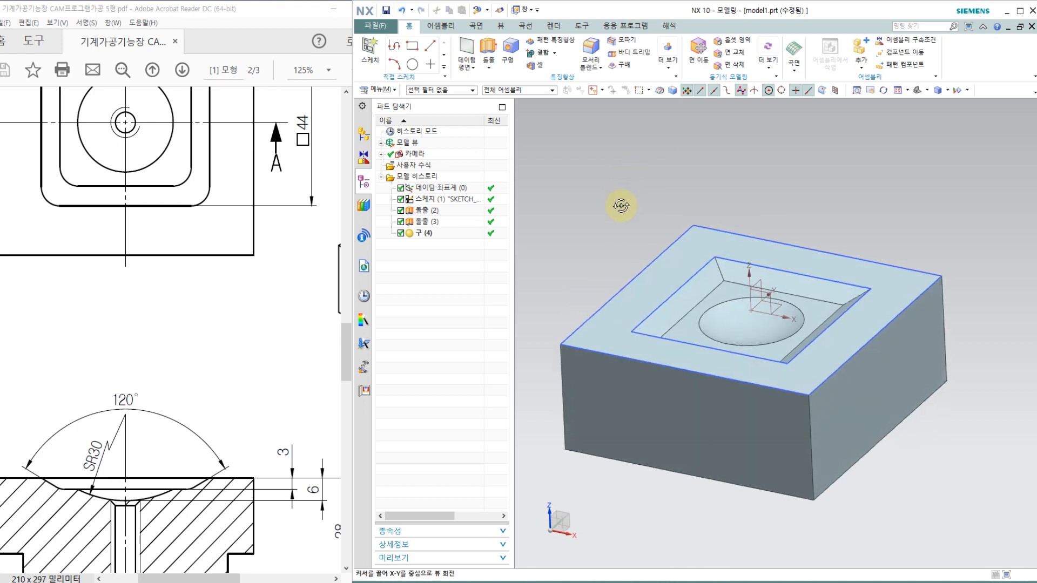
pyautogui.click(209, 299)
pyautogui.keyDown('ctrl'); pyautogui.scroll(-3, 208, 300); pyautogui.keyUp('ctrl')
pyautogui.keyDown('ctrl'); pyautogui.scroll(1, 247, 316); pyautogui.keyUp('ctrl')
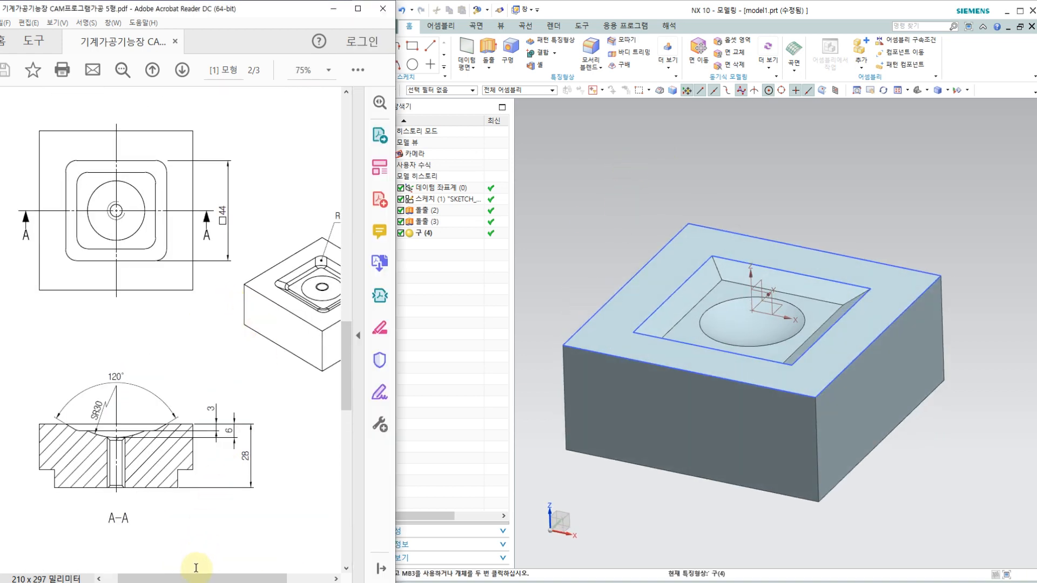
pyautogui.moveTo(201, 578); pyautogui.dragTo(244, 578)
pyautogui.keyDown('ctrl'); pyautogui.scroll(3, 272, 232); pyautogui.keyUp('ctrl')
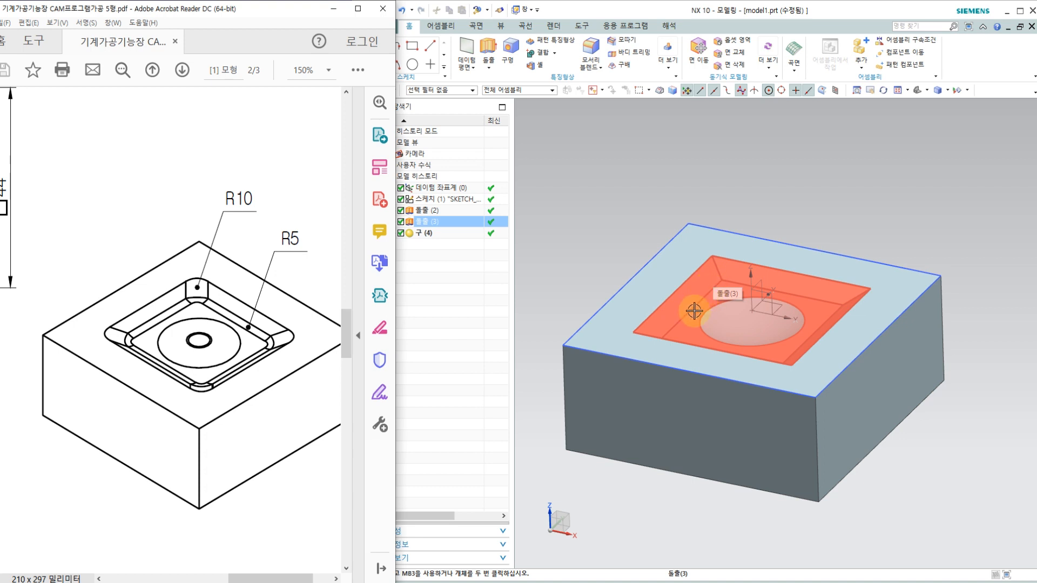
# Step: Blend the four slanted corner edges of the pocket with a 10 mm radius
pyautogui.click(591, 51)
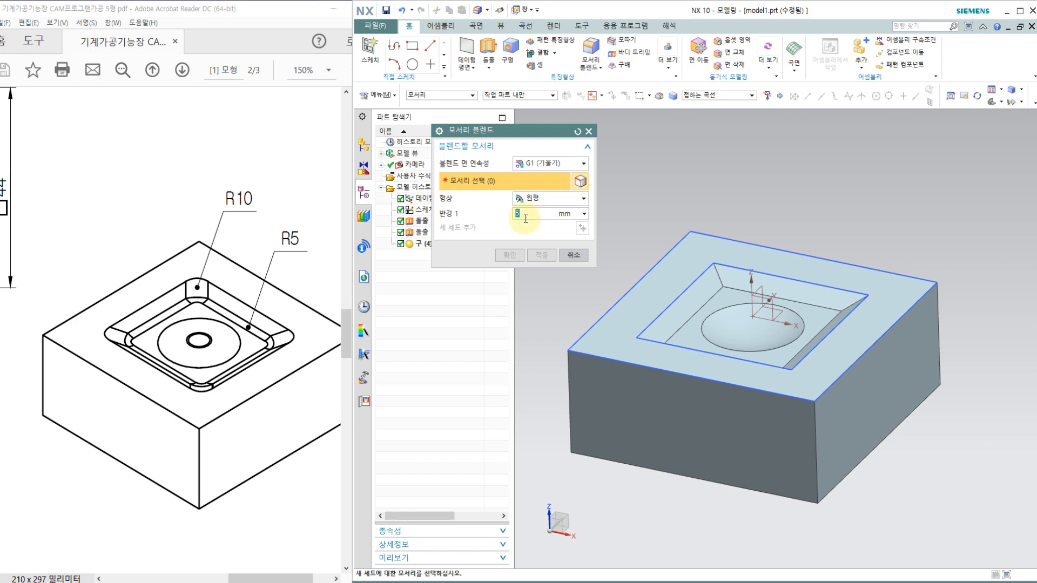
pyautogui.write('10')
pyautogui.press('Return')
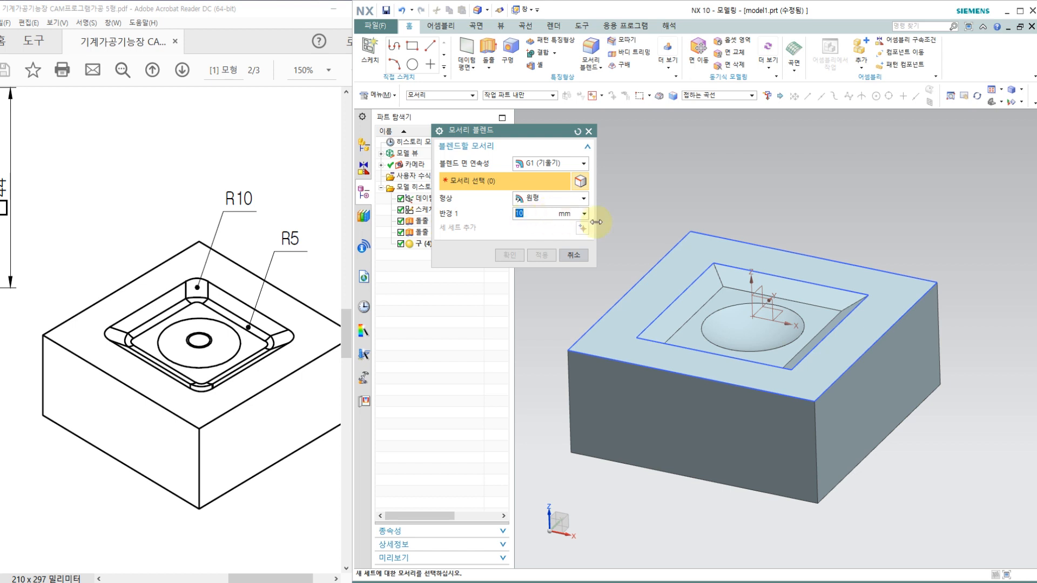
pyautogui.click(718, 271)
pyautogui.scroll(3, 722, 278)
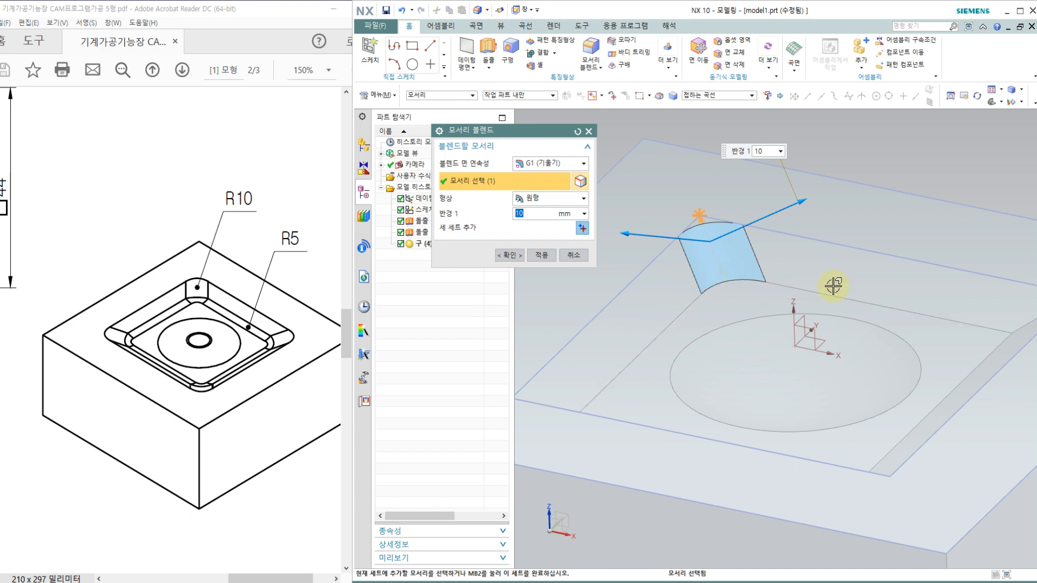
pyautogui.moveTo(730, 323); pyautogui.dragTo(673, 439, button='middle')
pyautogui.click(620, 335)
pyautogui.click(663, 441)
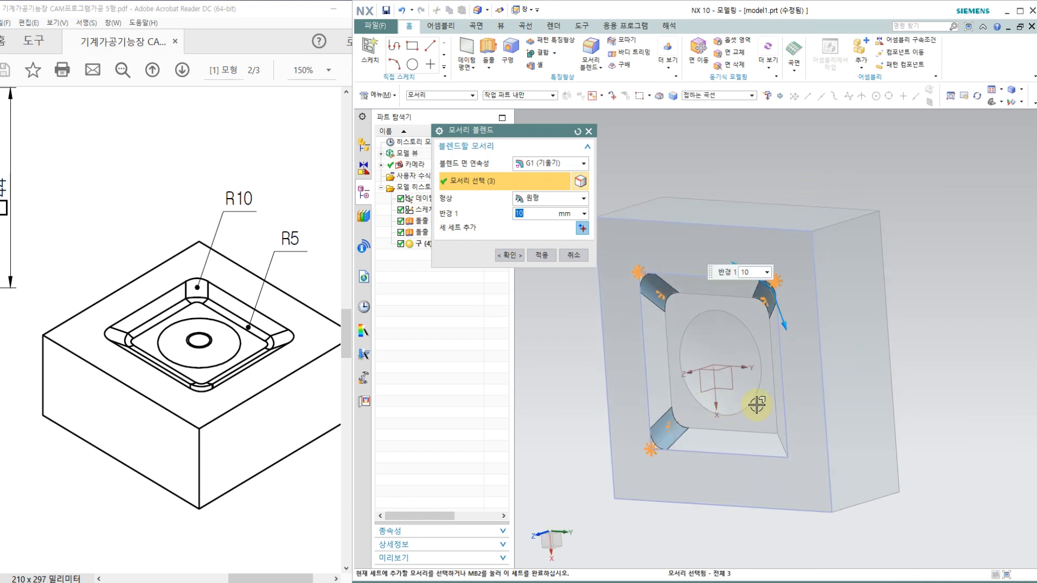
pyautogui.moveTo(724, 411); pyautogui.dragTo(819, 431, button='middle')
pyautogui.click(816, 438)
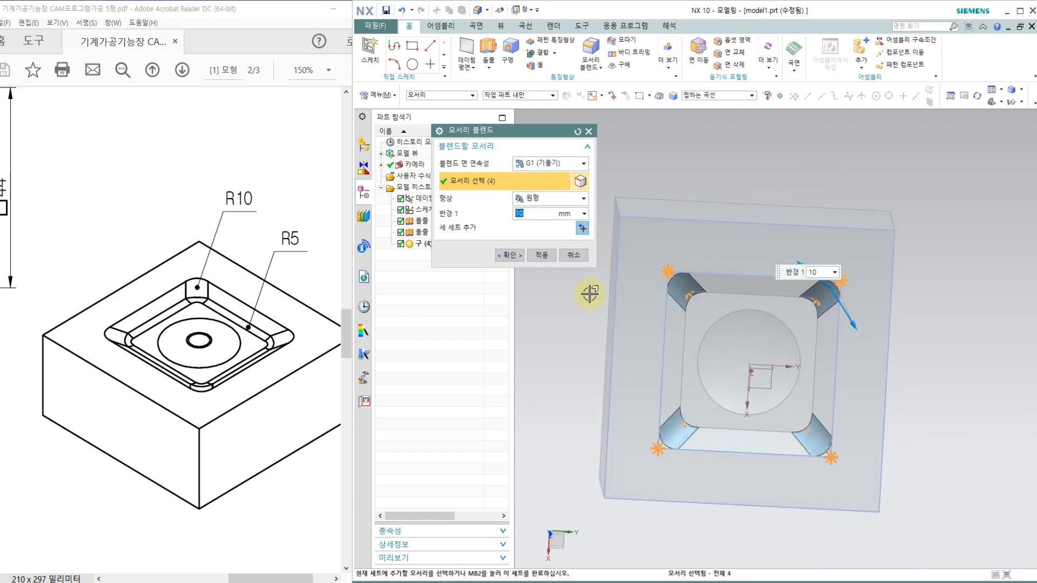
pyautogui.click(541, 255)
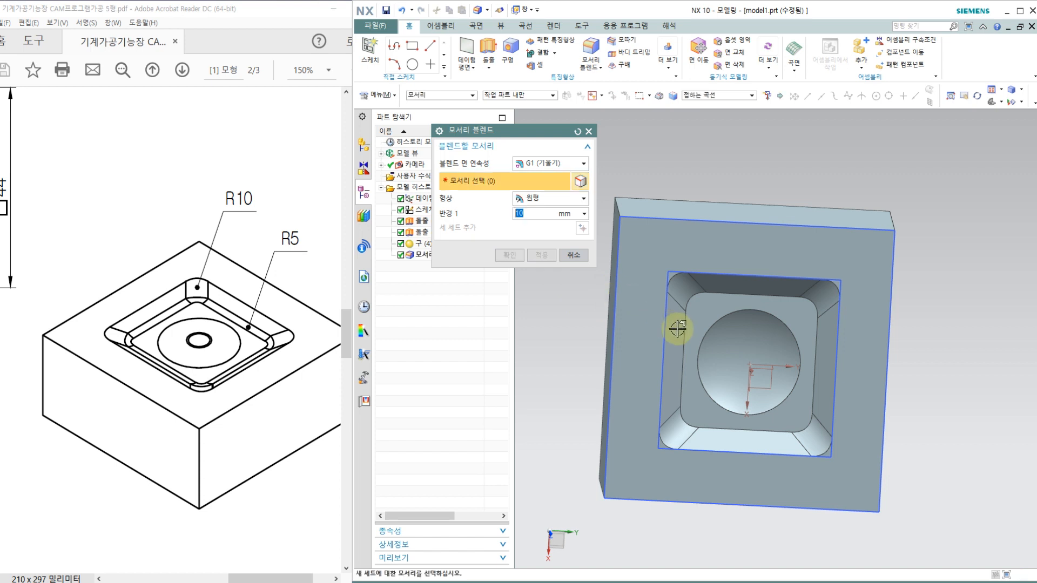
# Step: Blend the edge loop around the pocket floor with a 5 mm radius
pyautogui.write('5')
pyautogui.moveTo(753, 353); pyautogui.dragTo(748, 304, button='middle')
pyautogui.click(728, 386)
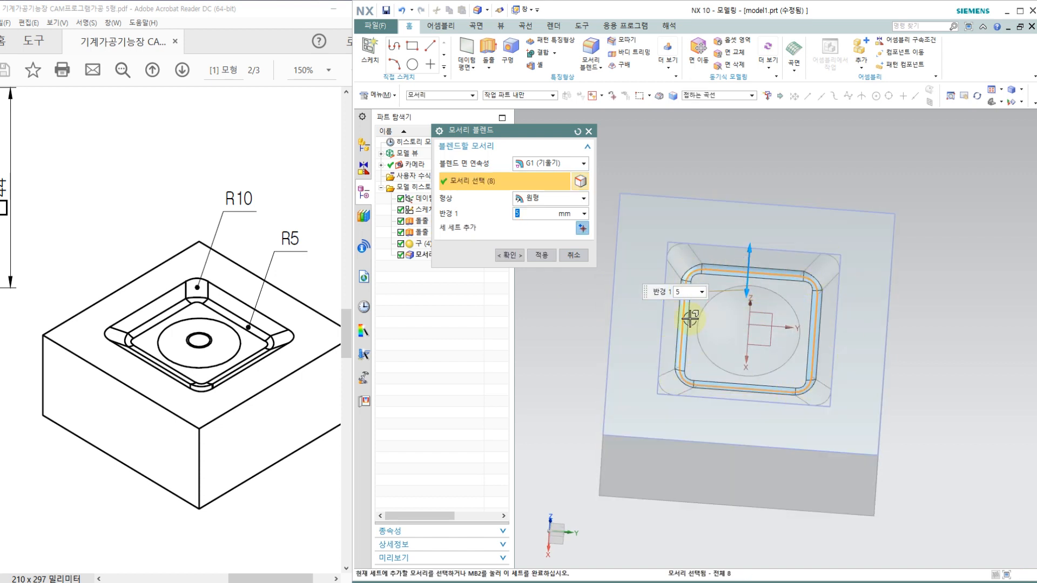
pyautogui.click(505, 254)
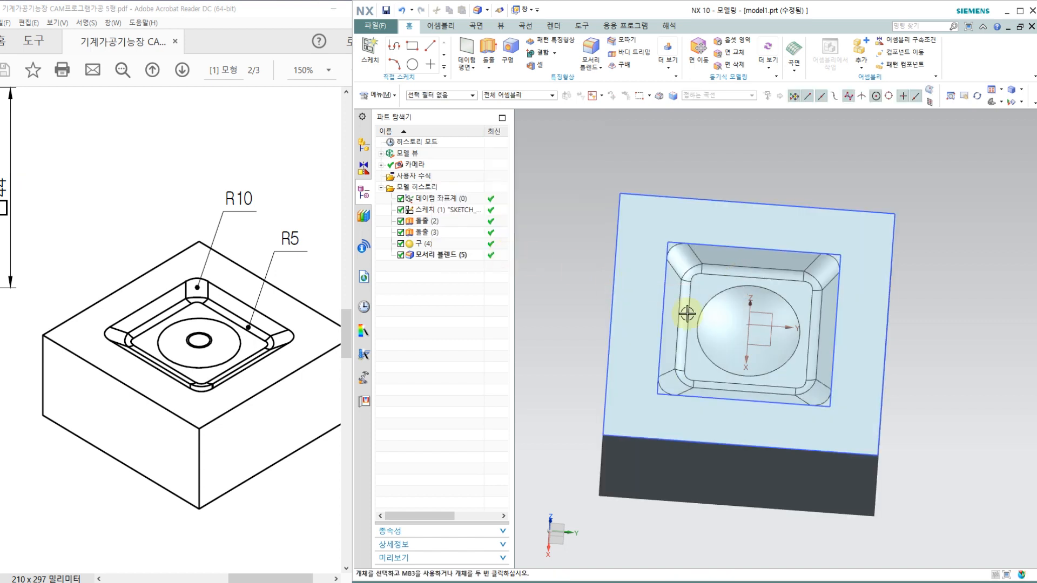
pyautogui.moveTo(695, 322)
pyautogui.mouseDown(button='middle')
pyautogui.moveTo(717, 287)
pyautogui.moveTo(759, 269)
pyautogui.moveTo(740, 273)
pyautogui.moveTo(783, 315)
pyautogui.mouseUp(button='middle')
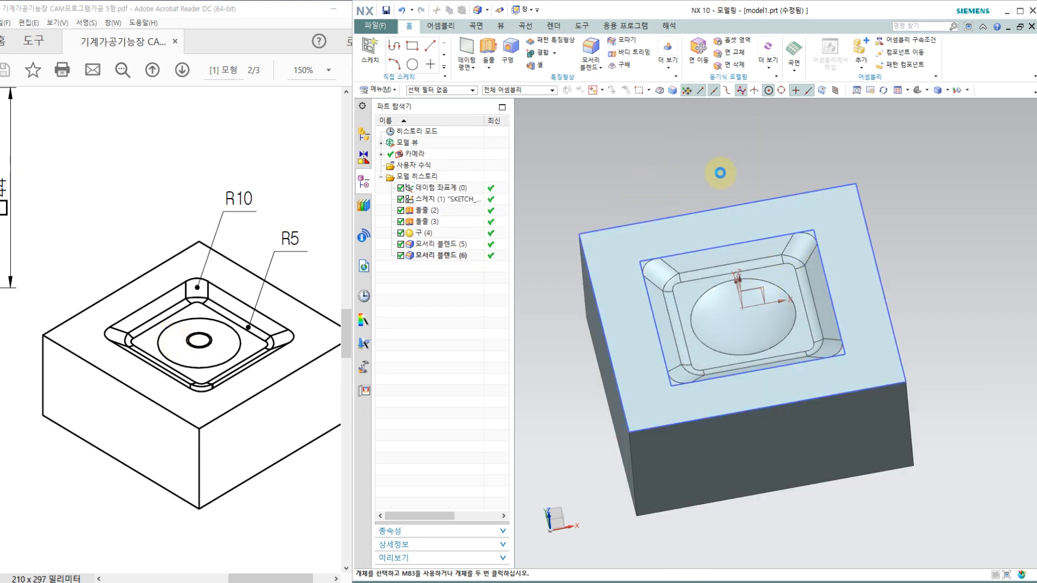
# Step: Hide all objects and show only the solid bodies
pyautogui.hotkey('ctrl', 'w')
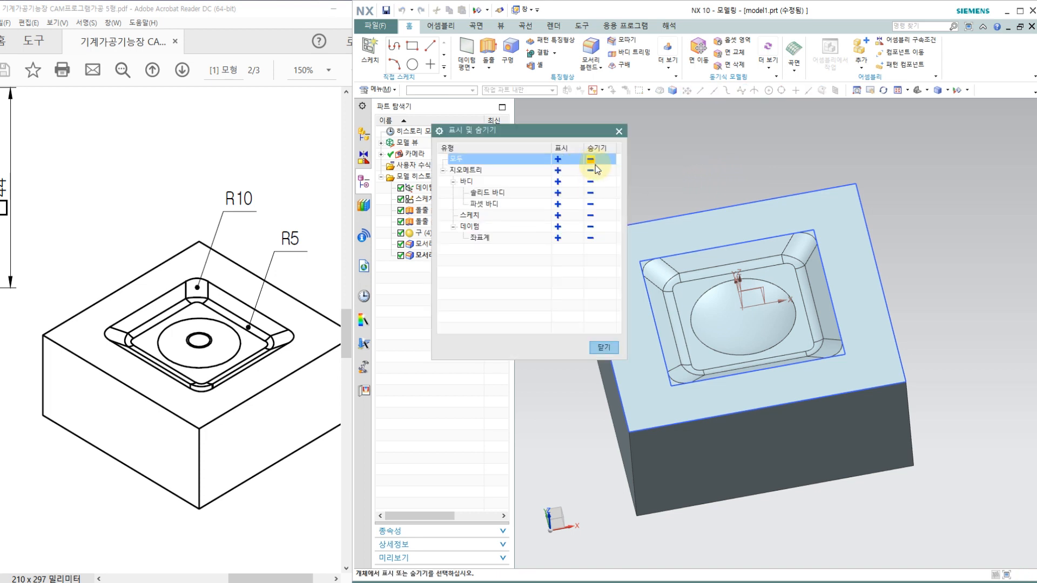
pyautogui.click(591, 158)
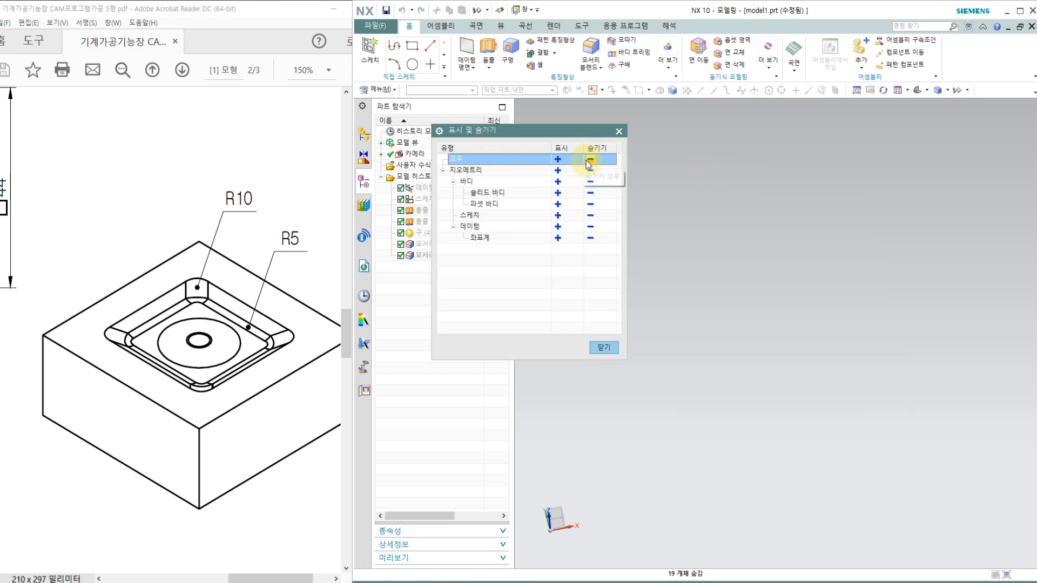
pyautogui.click(558, 193)
pyautogui.click(603, 346)
pyautogui.moveTo(637, 329)
pyautogui.mouseDown(button='middle')
pyautogui.moveTo(651, 302)
pyautogui.moveTo(648, 324)
pyautogui.mouseUp(button='middle')
# Step: Compare the drawing's plan view and section A-A with the finished solid model
pyautogui.click(106, 356)
pyautogui.keyDown('ctrl'); pyautogui.scroll(-3, 87, 357); pyautogui.keyUp('ctrl')
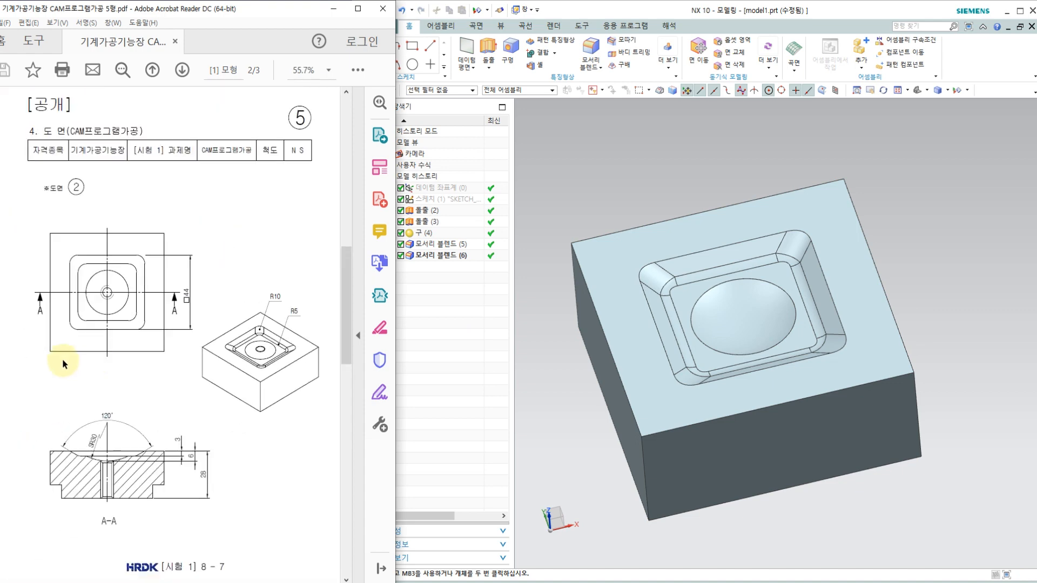
pyautogui.keyDown('ctrl'); pyautogui.scroll(2, 92, 502); pyautogui.keyUp('ctrl')
pyautogui.scroll(-3, 162, 469)
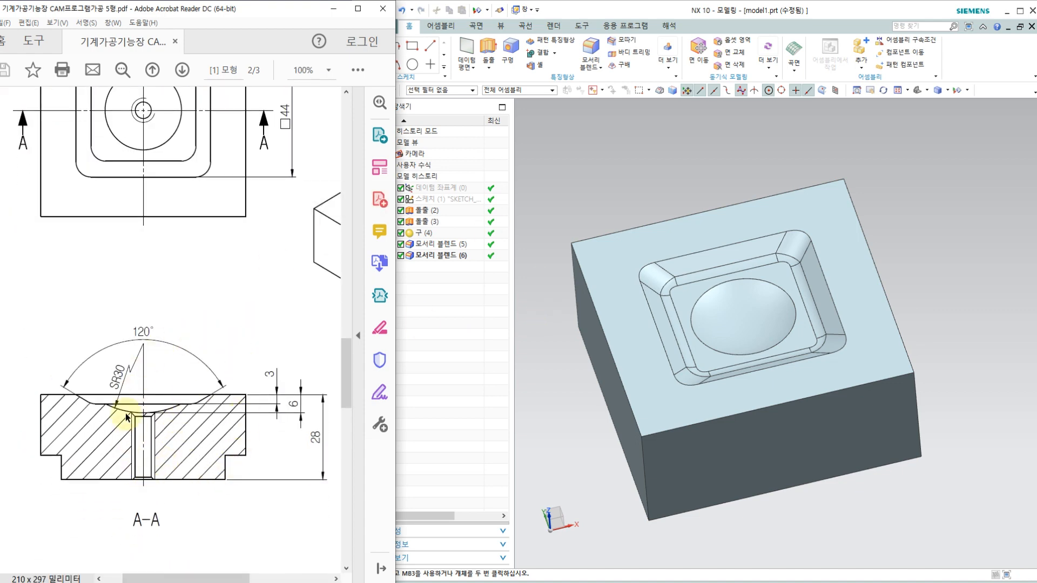
pyautogui.scroll(-1, 202, 351)
pyautogui.scroll(1, 203, 351)
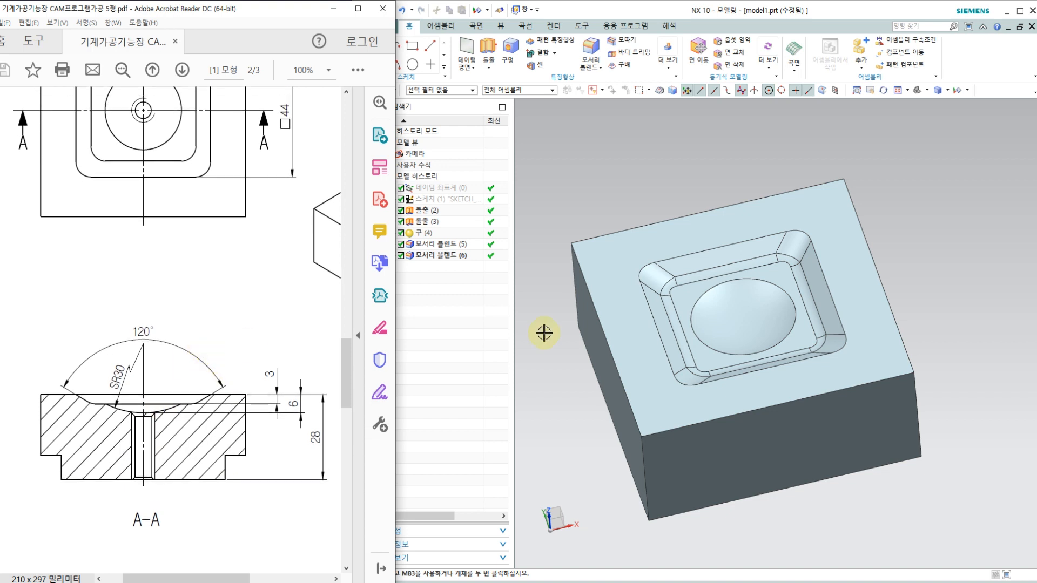
pyautogui.moveTo(729, 222); pyautogui.dragTo(671, 200, button='middle')
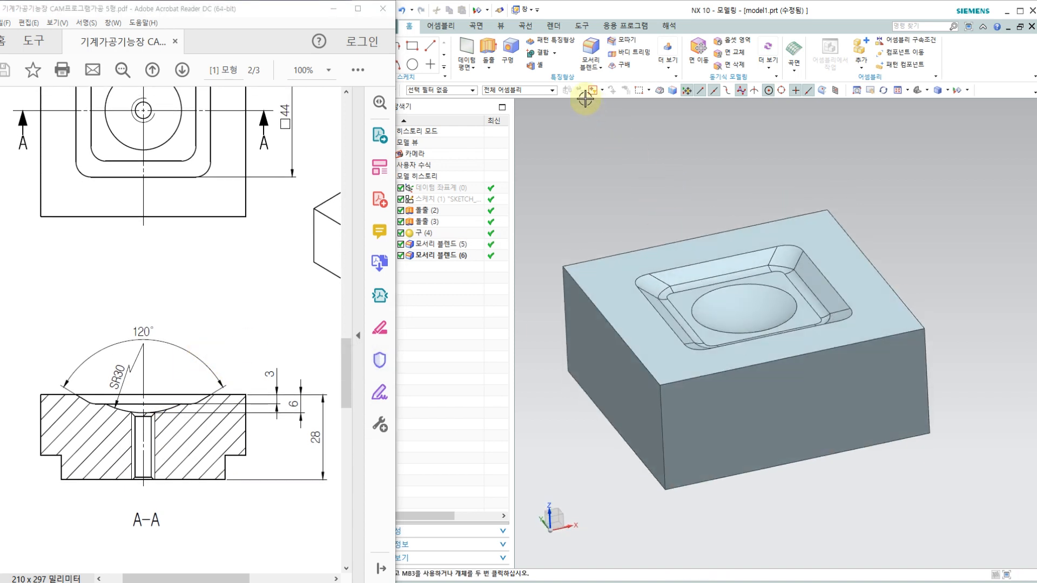
# Step: Section the finished solid with a single clipping plane normal to the X axis at zero offset
pyautogui.click(501, 26)
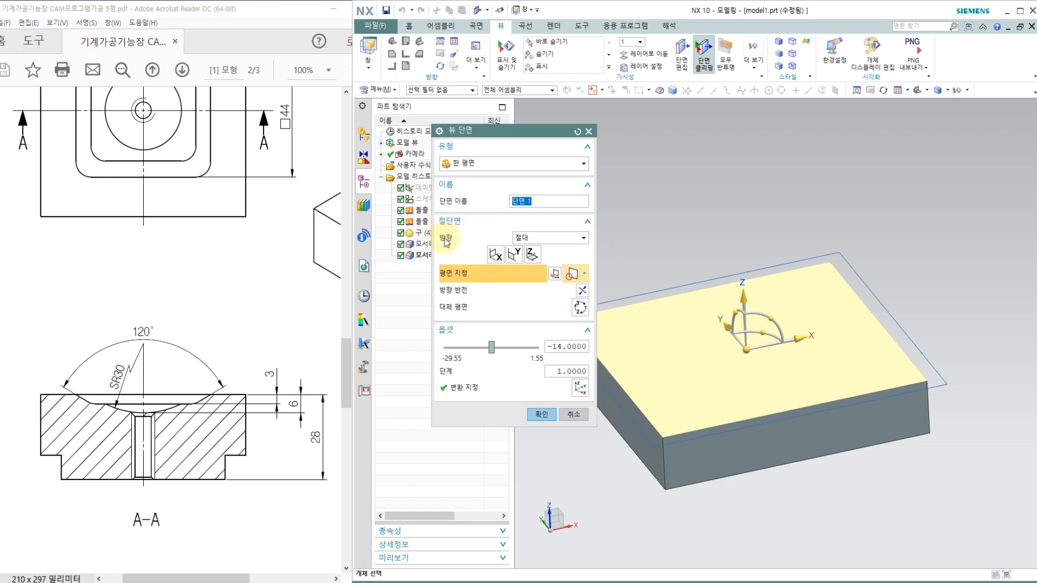
pyautogui.click(501, 257)
pyautogui.click(517, 258)
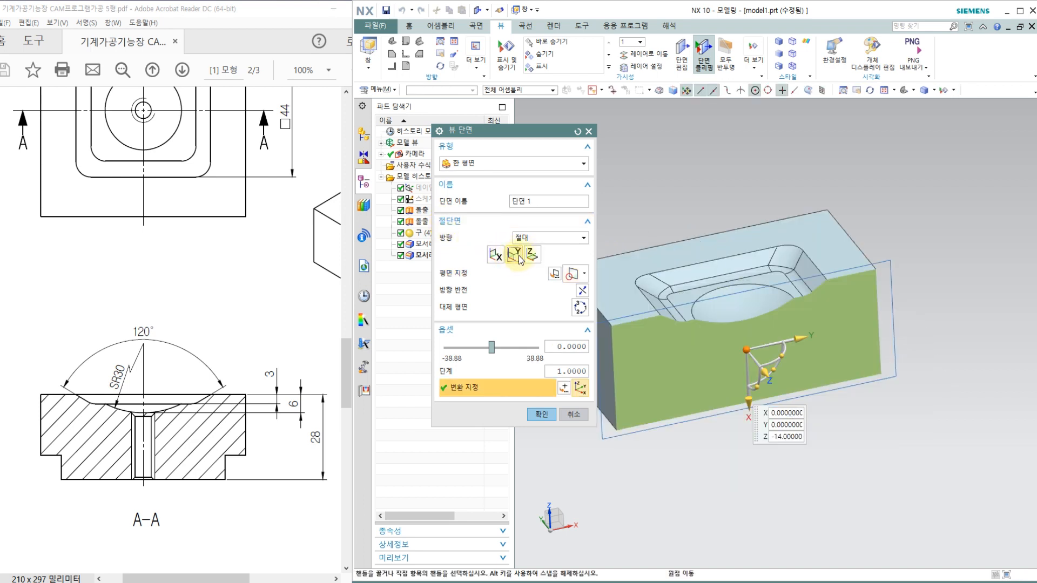
pyautogui.click(495, 255)
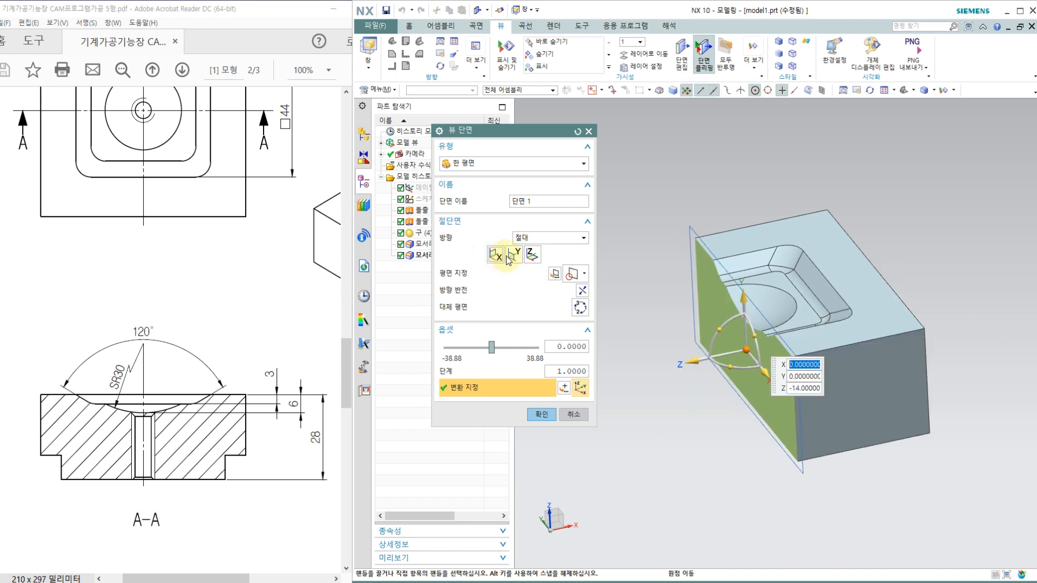
pyautogui.click(515, 255)
pyautogui.click(532, 256)
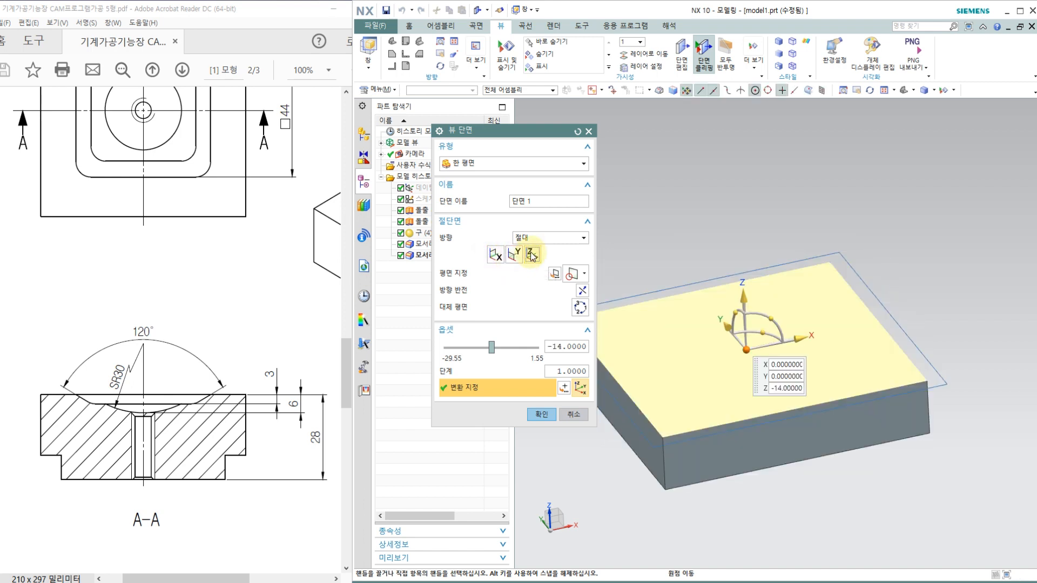
pyautogui.click(495, 255)
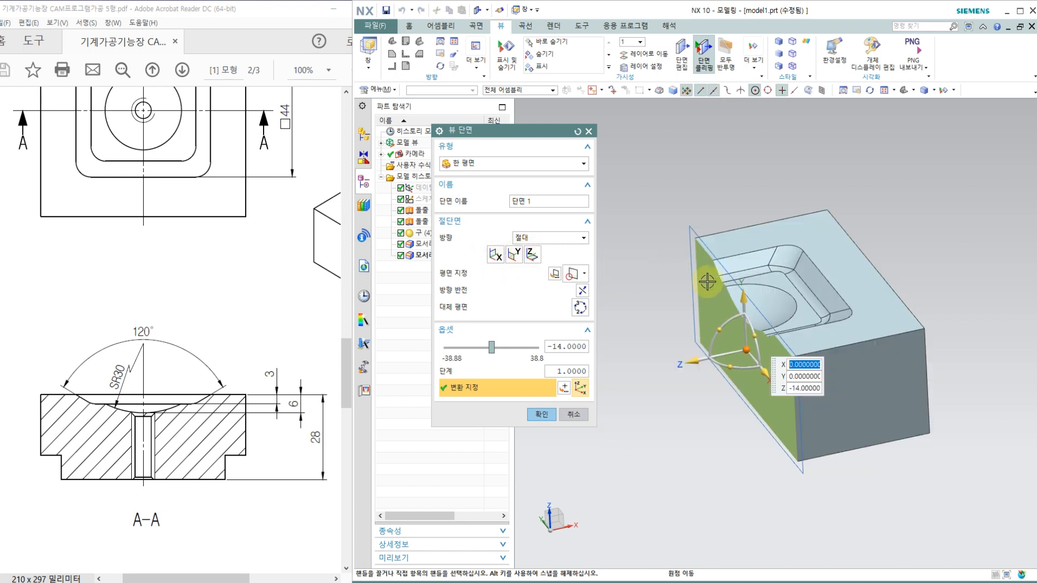
# Step: View the cut face straight on, compare the pocket and recess profile with section A-A, and accept the section
pyautogui.moveTo(694, 321); pyautogui.dragTo(737, 296, button='middle')
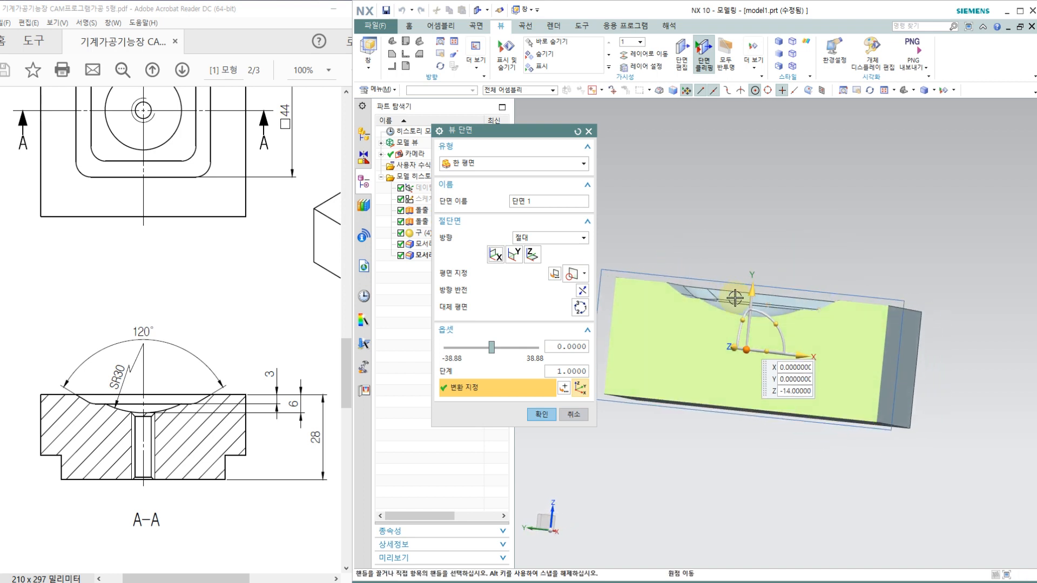
pyautogui.press('F8')
pyautogui.scroll(2, 736, 295)
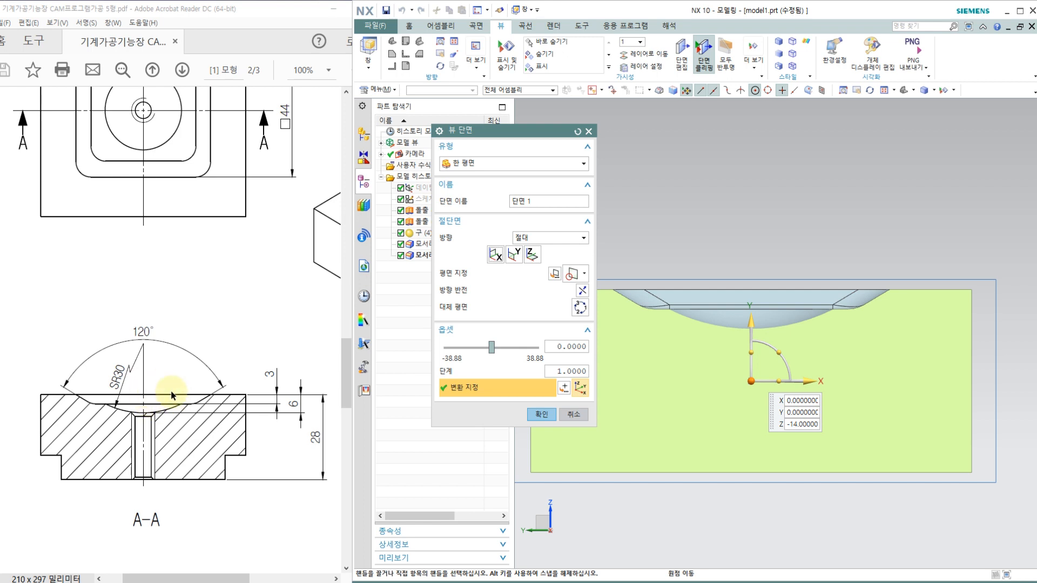
pyautogui.moveTo(771, 235); pyautogui.dragTo(767, 259, button='middle')
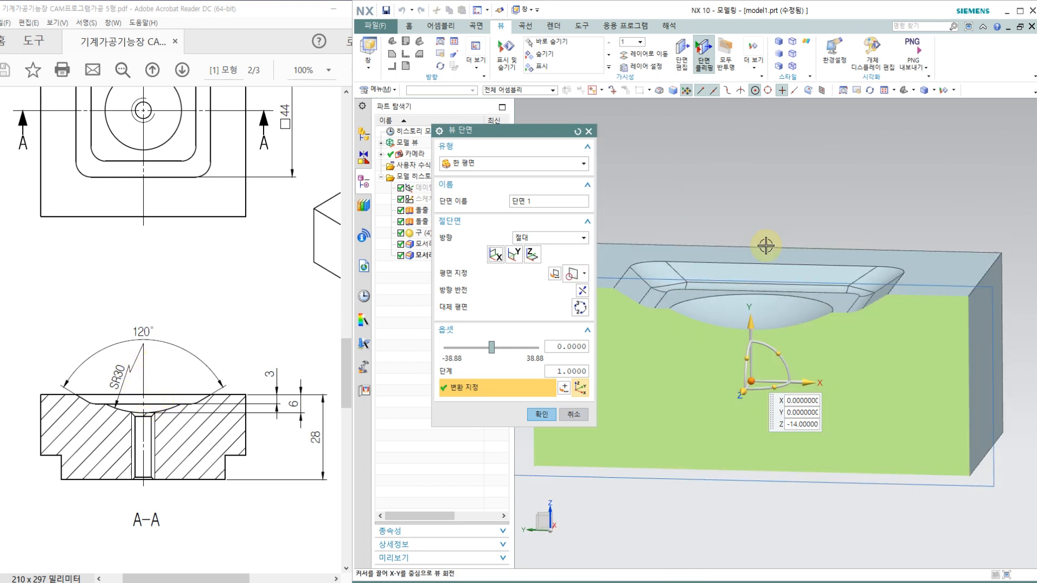
pyautogui.click(543, 415)
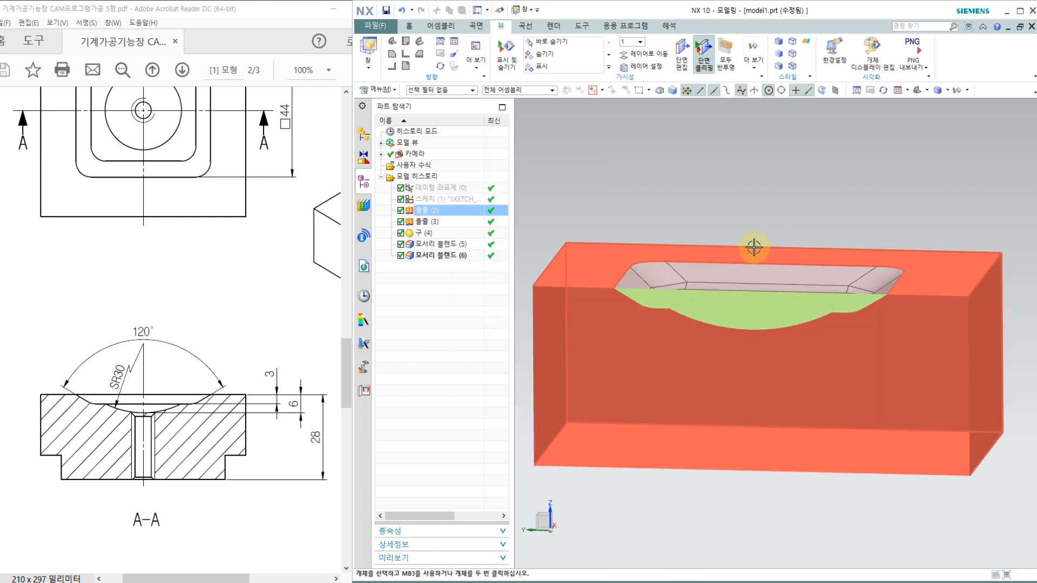
# Step: Turn off the section clipping and compare the whole solid with the isometric view on the drawing sheet
pyautogui.moveTo(201, 576)
pyautogui.mouseDown()
pyautogui.moveTo(232, 571)
pyautogui.moveTo(282, 502)
pyautogui.mouseUp()
pyautogui.moveTo(734, 205); pyautogui.dragTo(731, 128, button='middle')
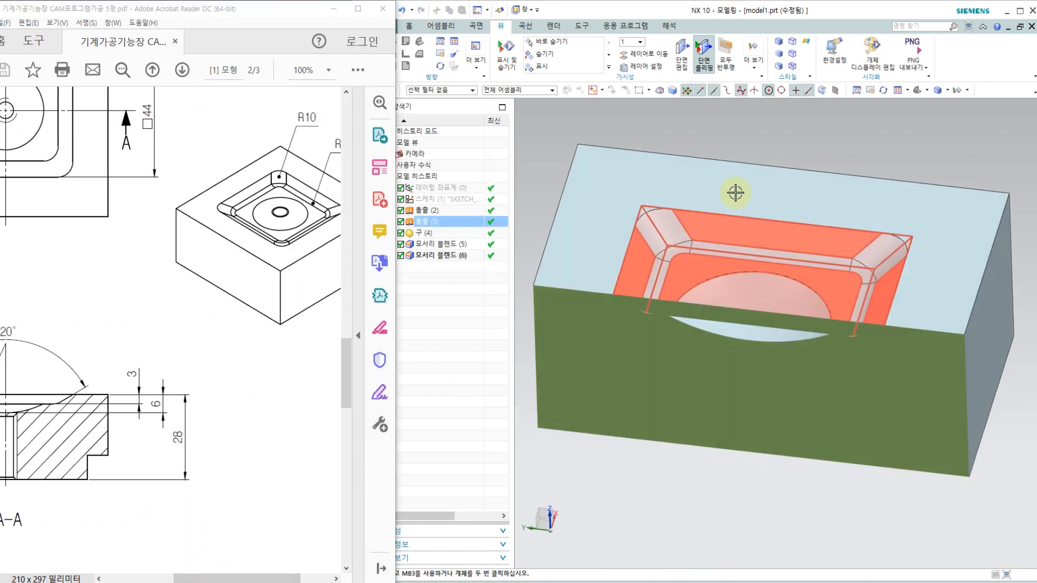
pyautogui.click(704, 54)
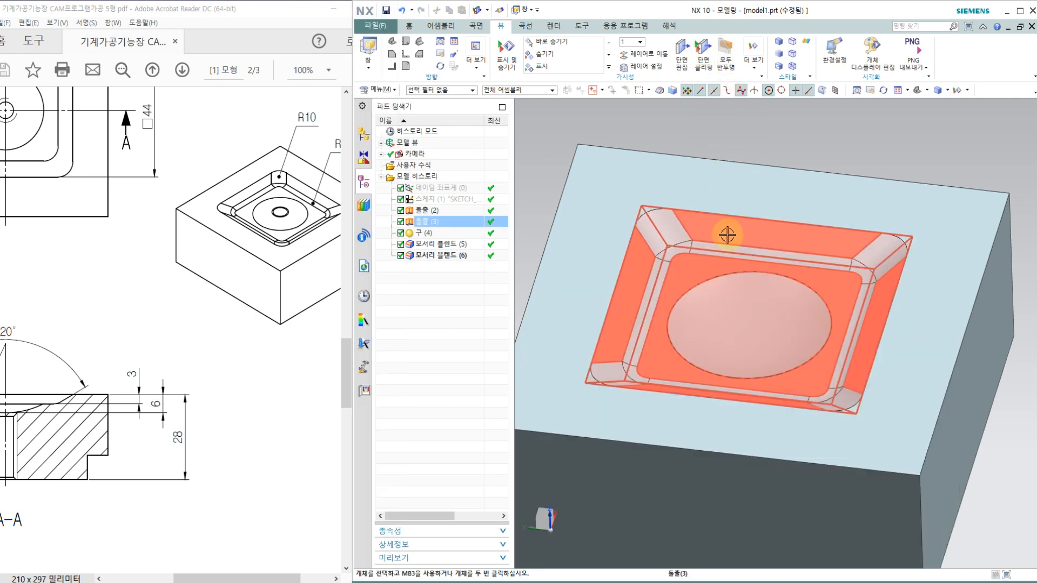
pyautogui.click(194, 319)
pyautogui.click(251, 262)
pyautogui.scroll(-2, 816, 235)
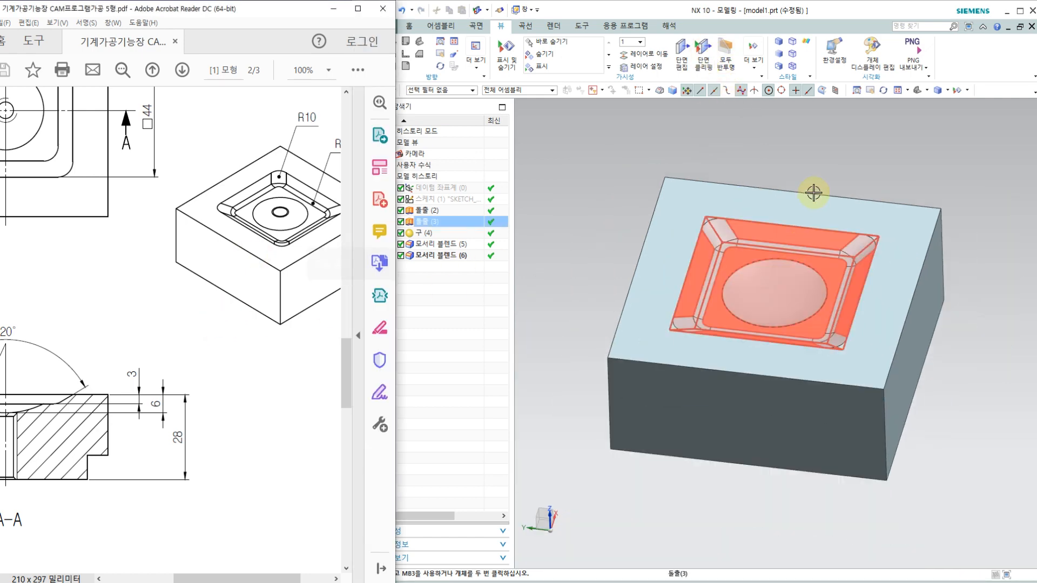
pyautogui.scroll(2, 812, 192)
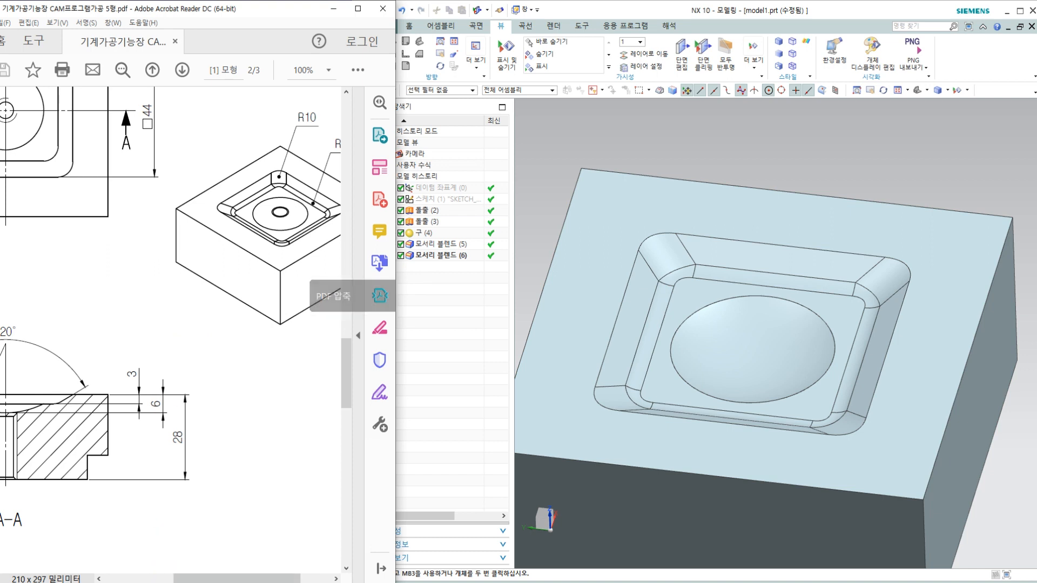
pyautogui.moveTo(195, 579)
pyautogui.mouseDown()
pyautogui.moveTo(162, 578)
pyautogui.moveTo(174, 577)
pyautogui.mouseUp()
pyautogui.keyDown('ctrl'); pyautogui.scroll(-2, 205, 296); pyautogui.keyUp('ctrl')
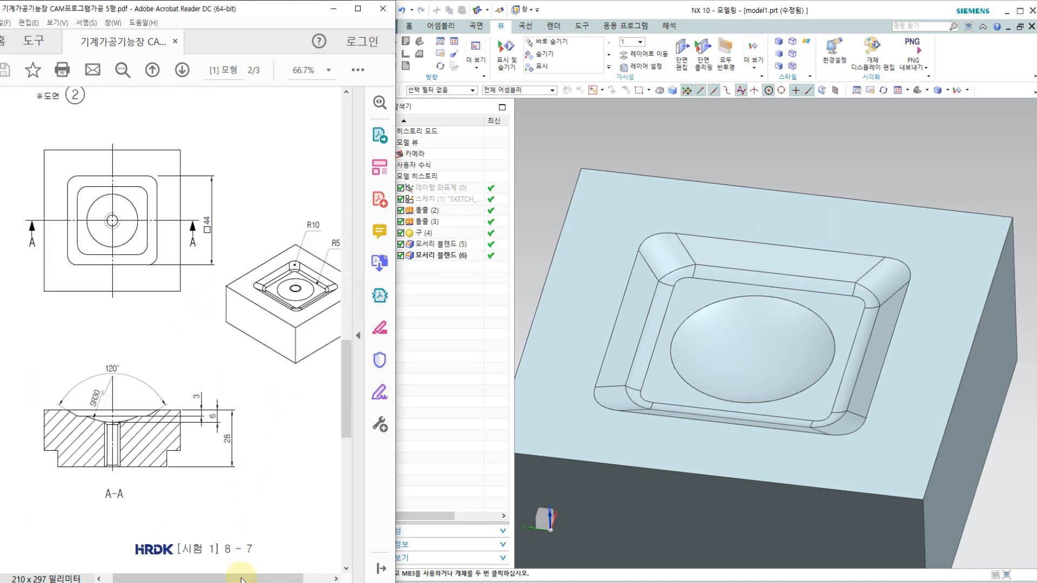
pyautogui.moveTo(238, 578); pyautogui.dragTo(246, 578)
# Step: Bring up the work notes 작업내용 065.txt over the drawing and highlight the line on NC toolpath CAM programming
pyautogui.click(432, 582)
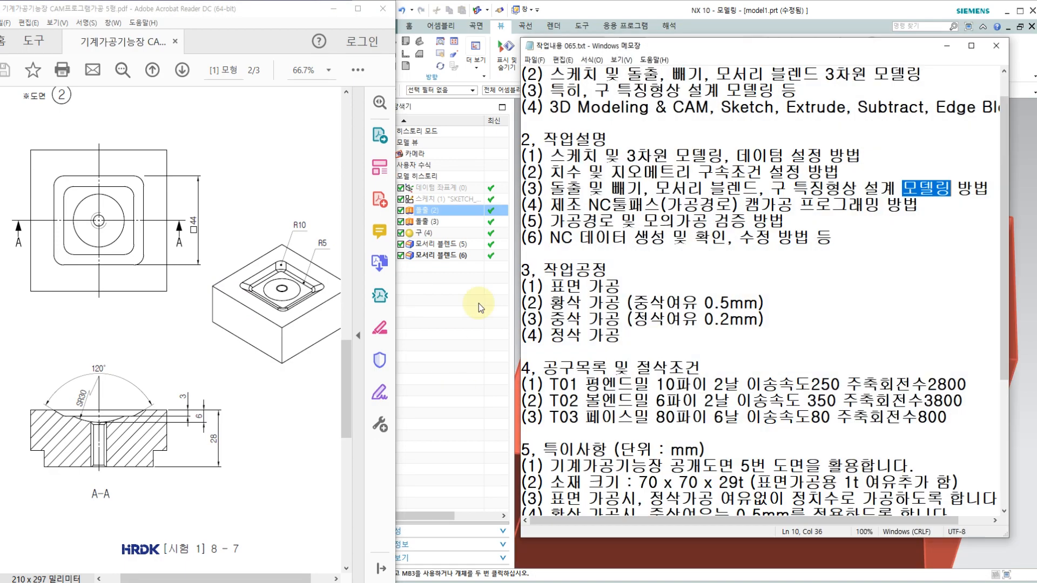
pyautogui.moveTo(722, 52); pyautogui.dragTo(157, 23)
pyautogui.click(201, 126)
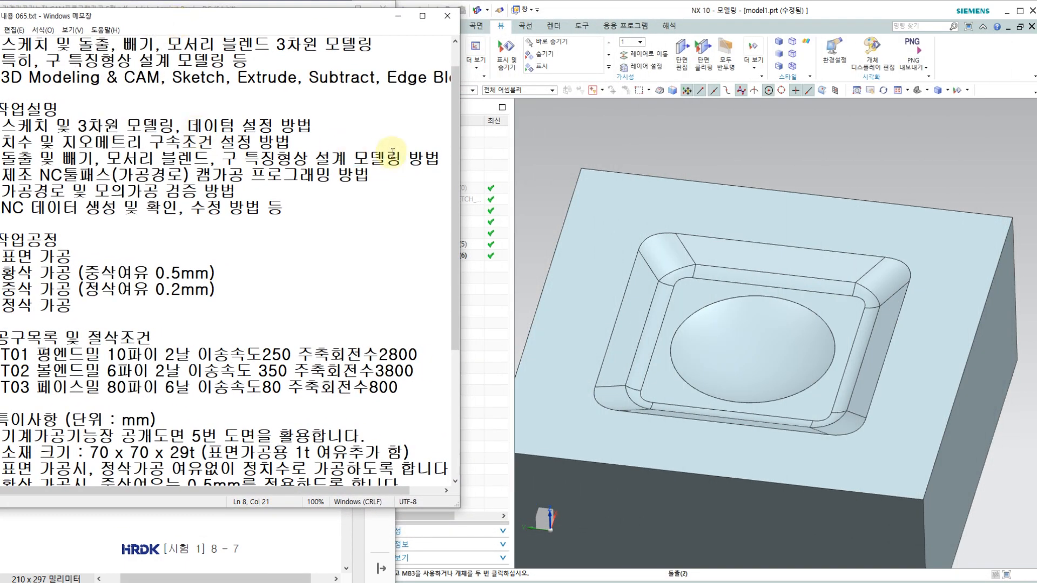
pyautogui.moveTo(444, 159); pyautogui.dragTo(2, 127)
pyautogui.click(21, 171)
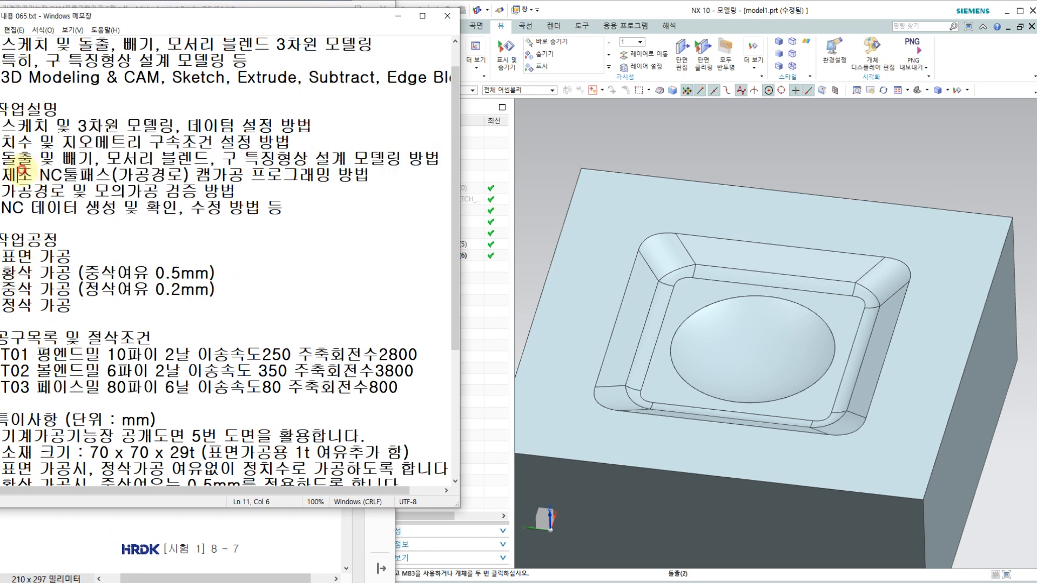
pyautogui.moveTo(33, 177); pyautogui.dragTo(382, 174)
# Step: Return to NX and switch the part to the Manufacturing application
pyautogui.click(721, 12)
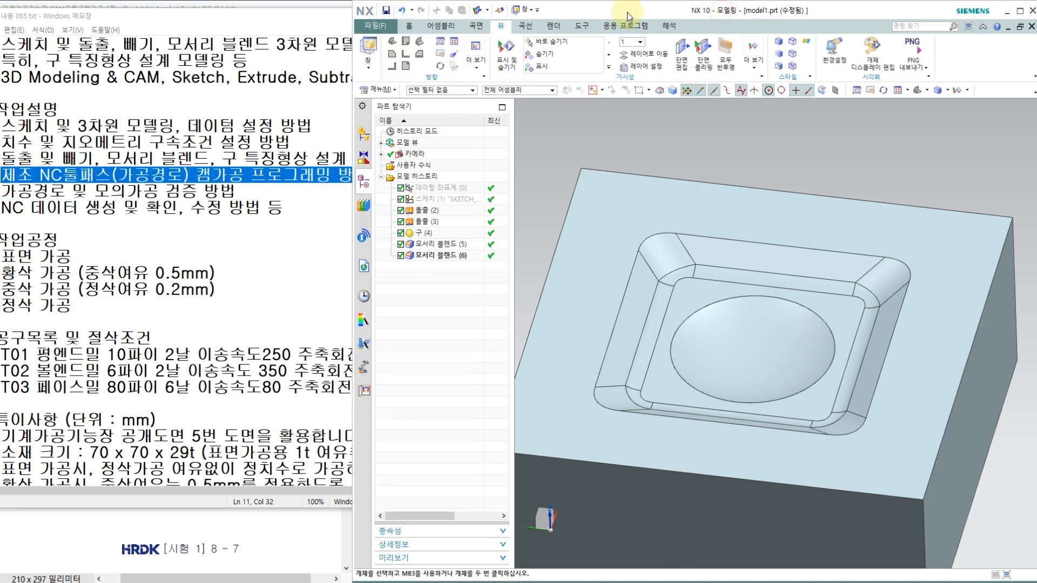
pyautogui.click(622, 26)
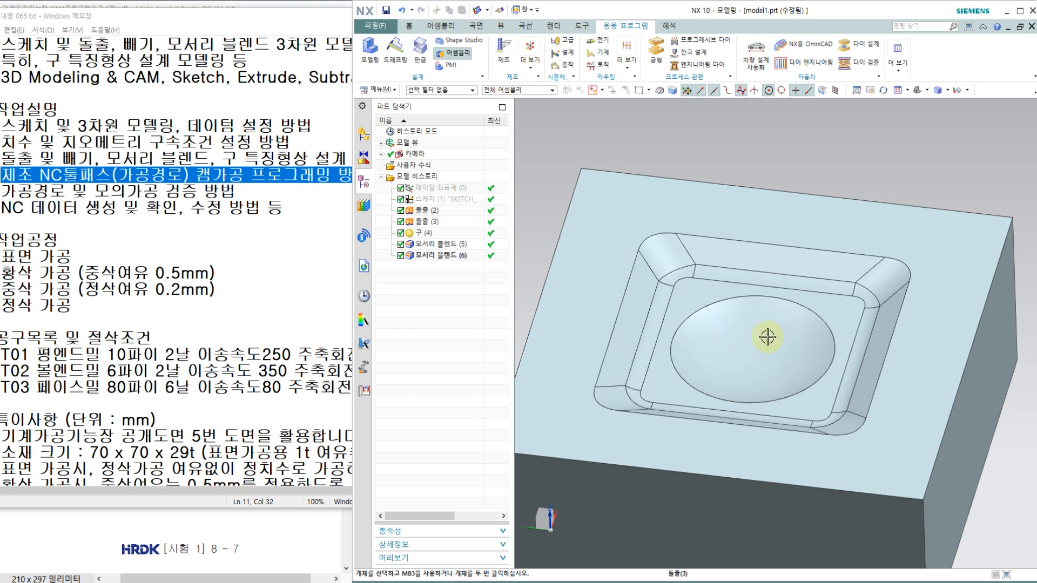
pyautogui.click(504, 54)
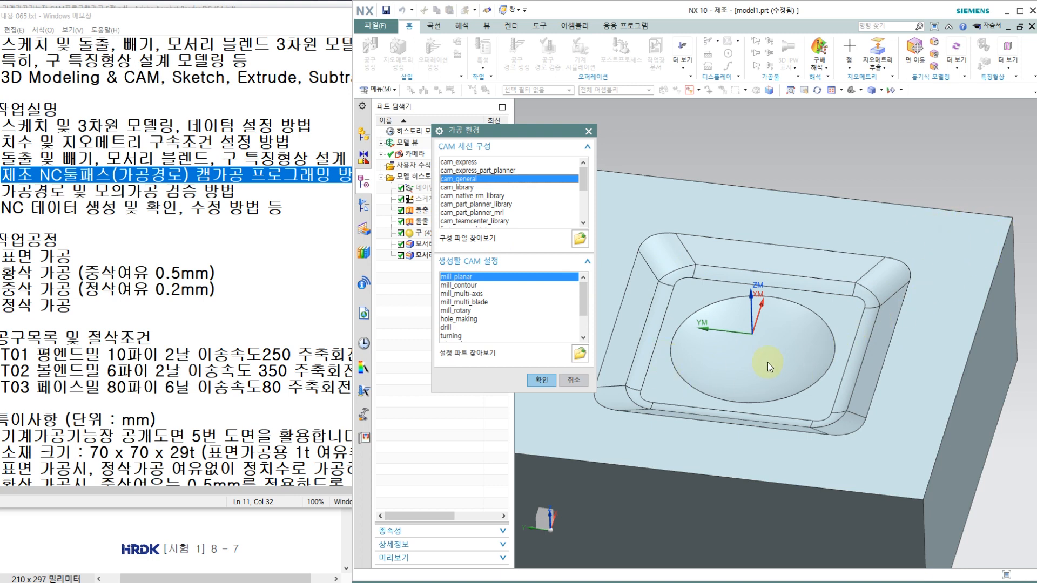
# Step: Examine the available CAM setup types, including mill_planar, mill_contour, mill_multi-axis, mill_multi_blade, mill_rotary and drill
pyautogui.click(456, 285)
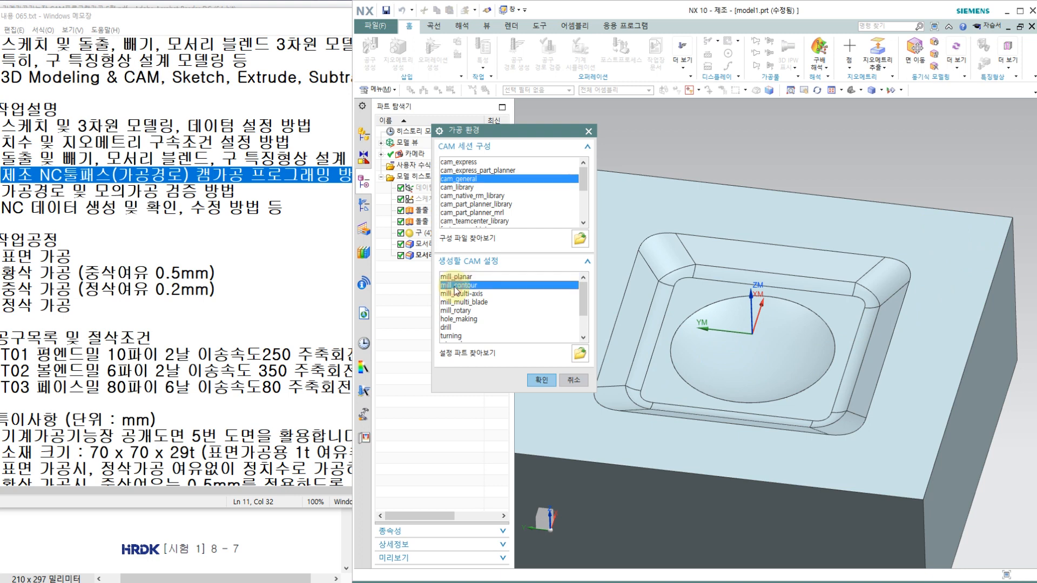
pyautogui.click(456, 279)
pyautogui.click(458, 287)
pyautogui.click(459, 278)
pyautogui.click(460, 294)
pyautogui.click(458, 302)
pyautogui.click(457, 311)
pyautogui.click(455, 327)
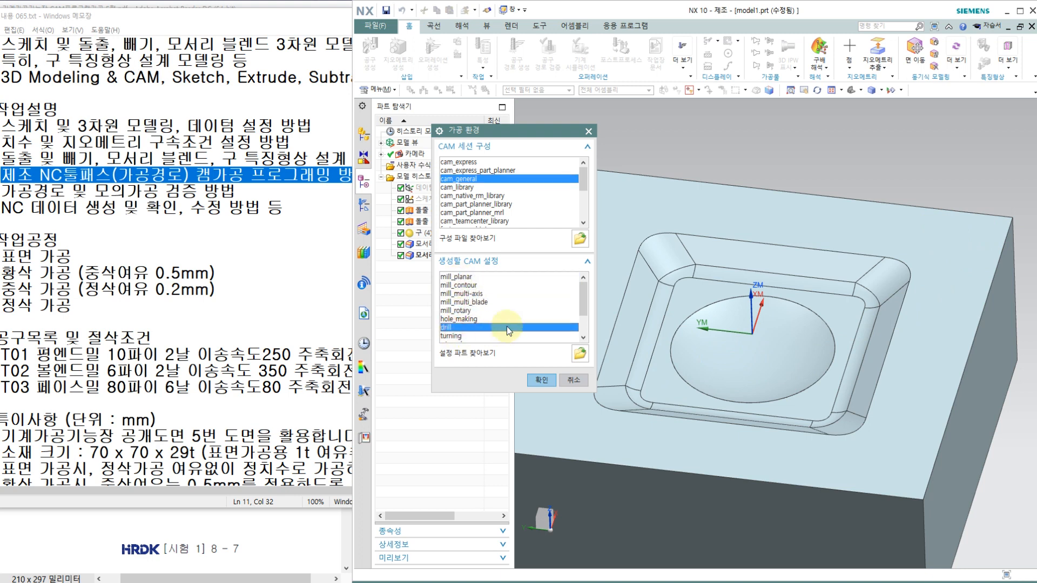
pyautogui.click(467, 277)
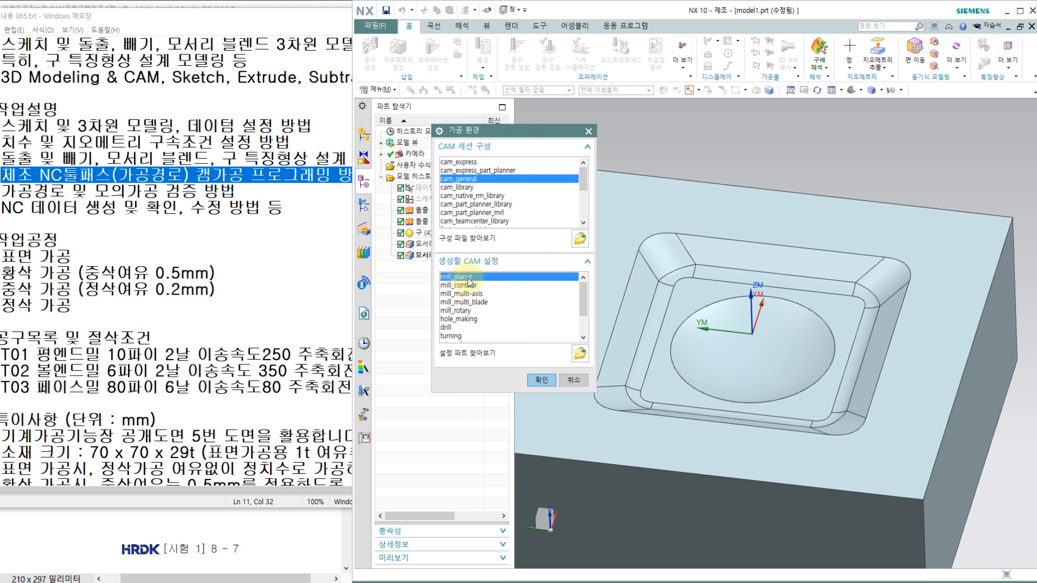
pyautogui.click(470, 285)
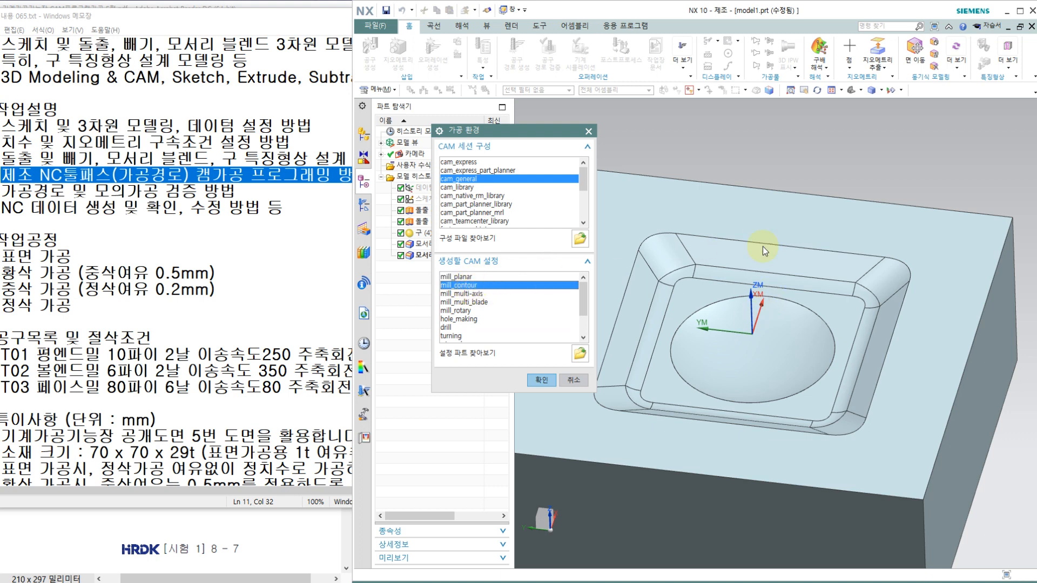
pyautogui.click(456, 293)
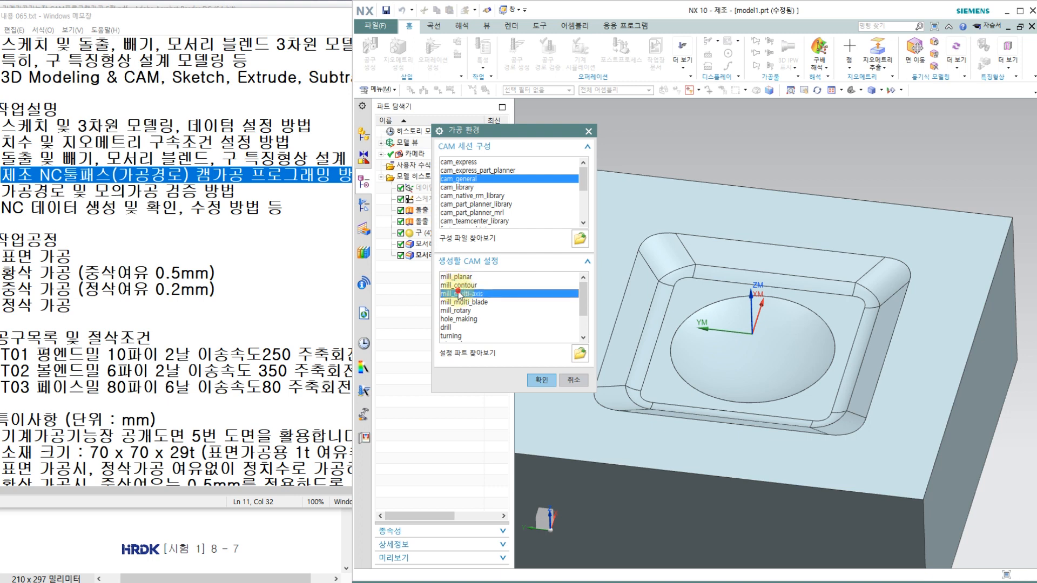
pyautogui.click(465, 285)
pyautogui.click(455, 278)
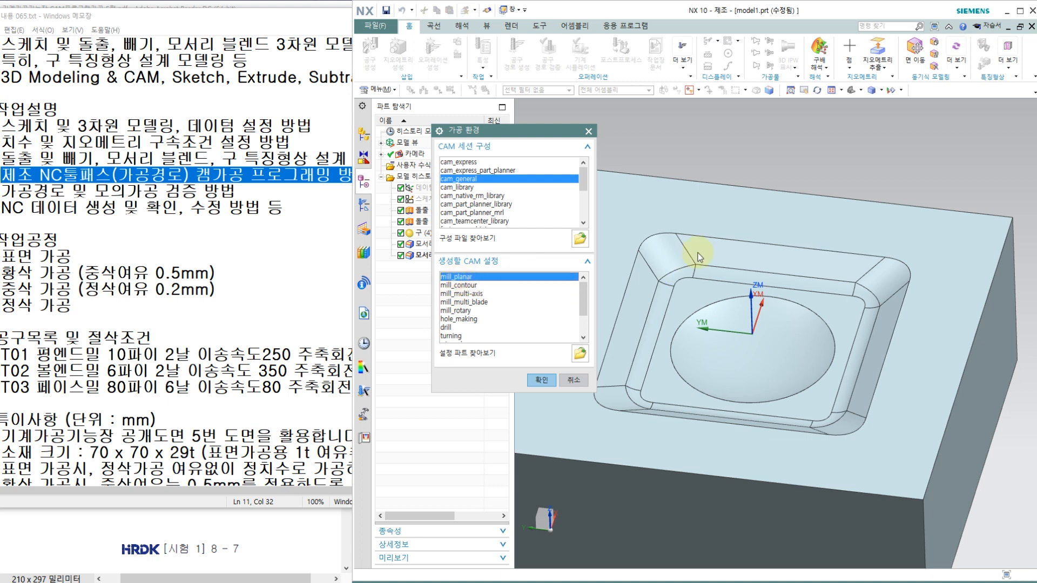
# Step: Initialize the machining environment with the cam_general session configuration and the mill_contour setup
pyautogui.click(459, 286)
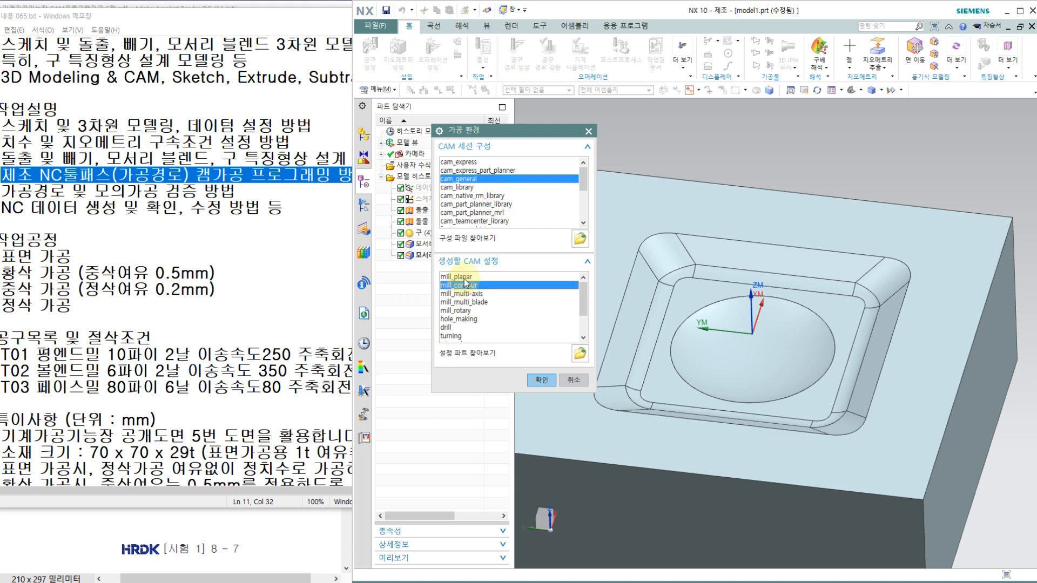
pyautogui.click(468, 278)
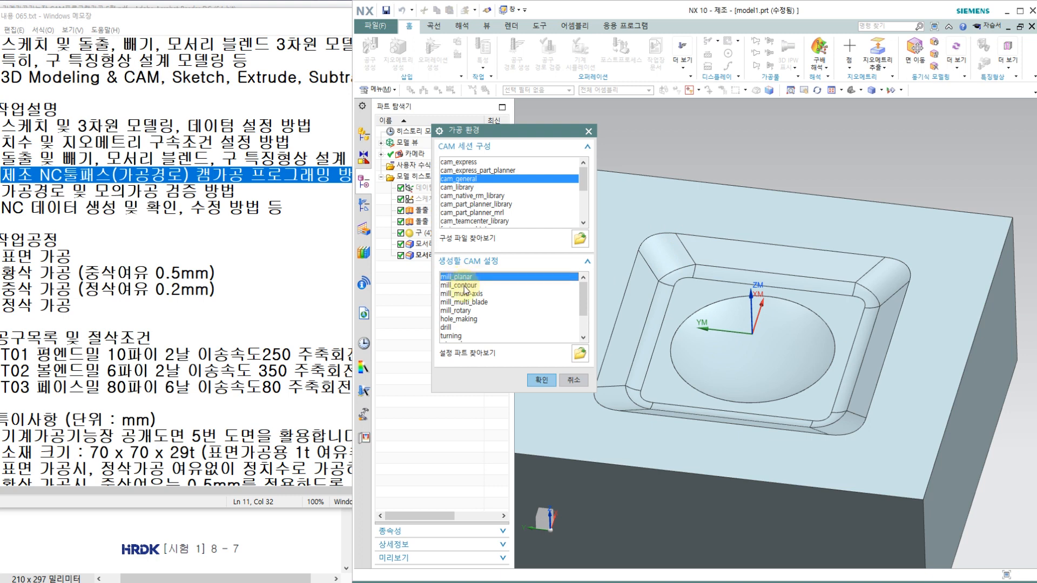
pyautogui.click(464, 286)
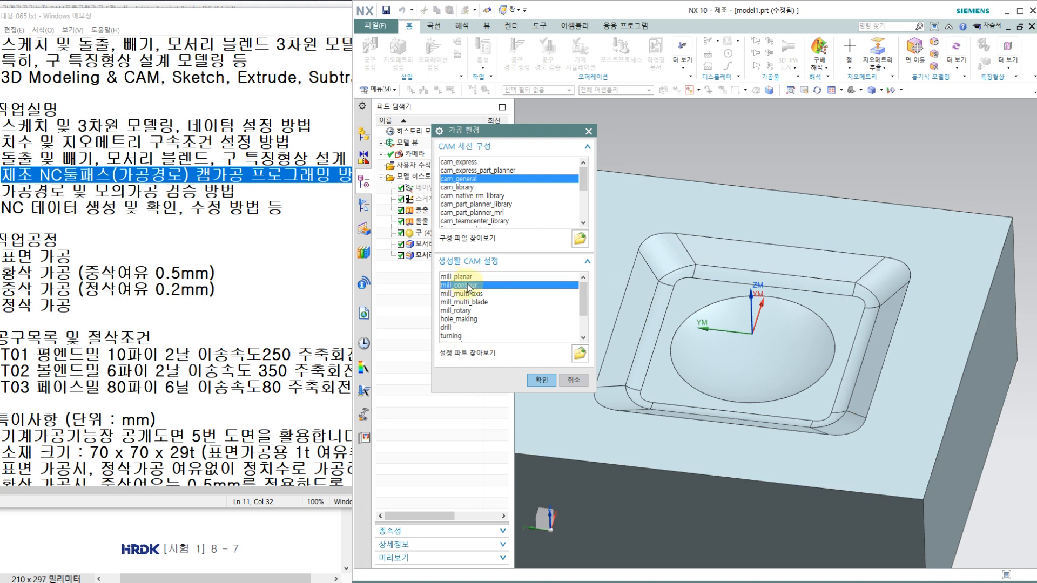
pyautogui.click(542, 380)
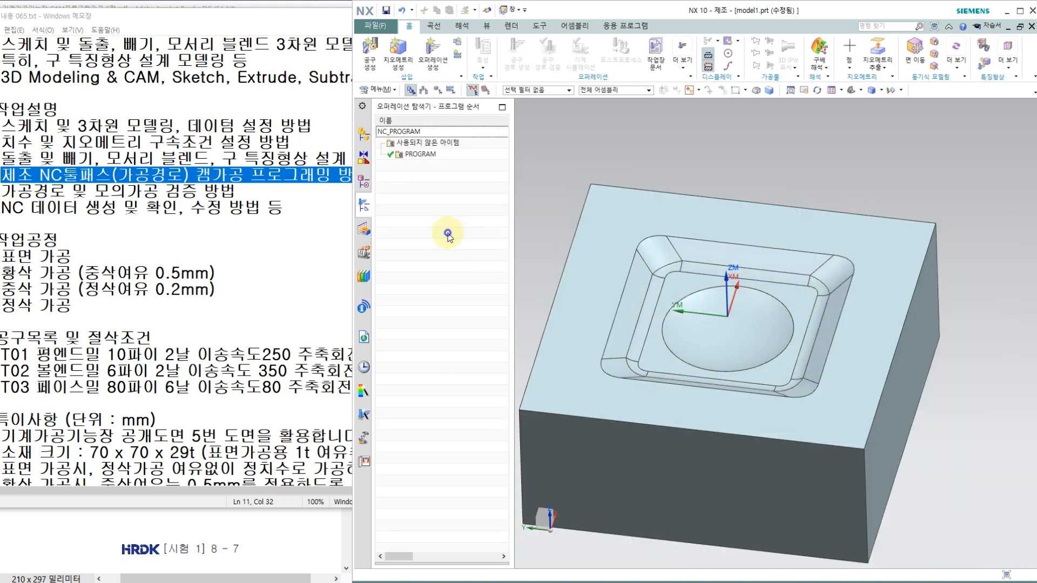
# Step: Switch the operation navigator to the geometry view and expand MCS_MILL down to its WORKPIECE
pyautogui.rightClick(436, 221)
pyautogui.rightClick(415, 189)
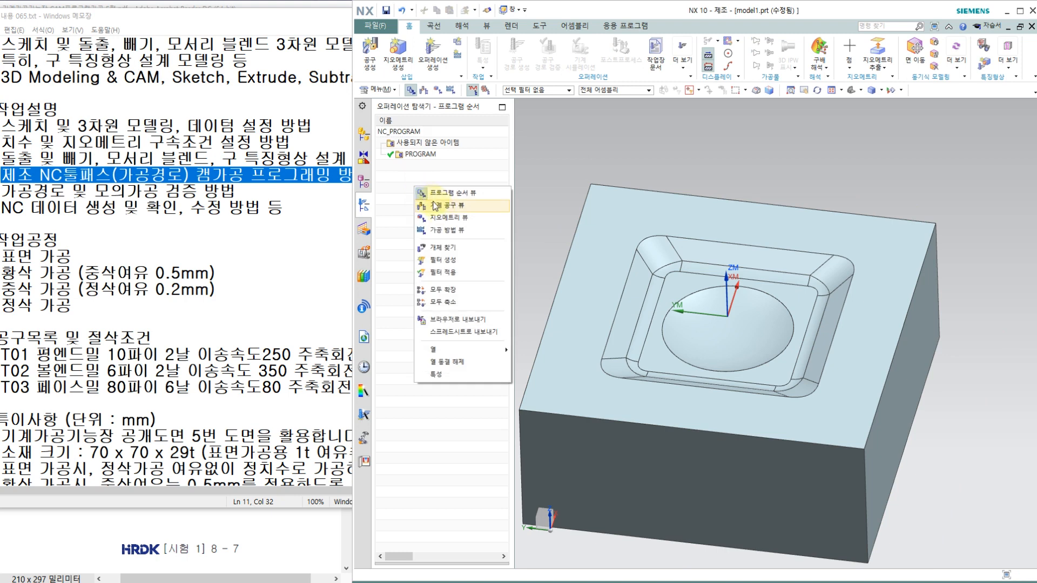
pyautogui.click(444, 218)
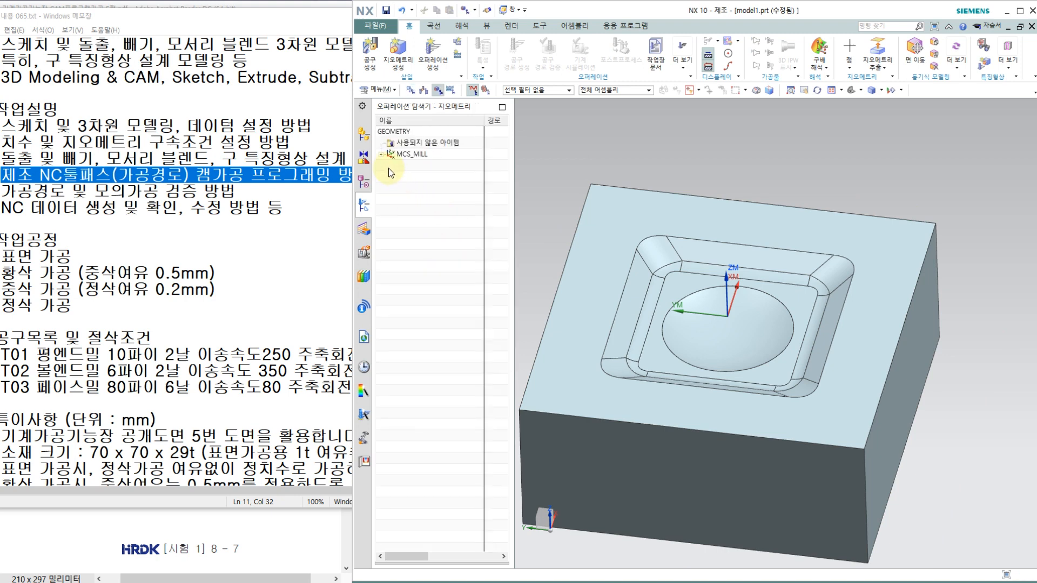
pyautogui.click(382, 155)
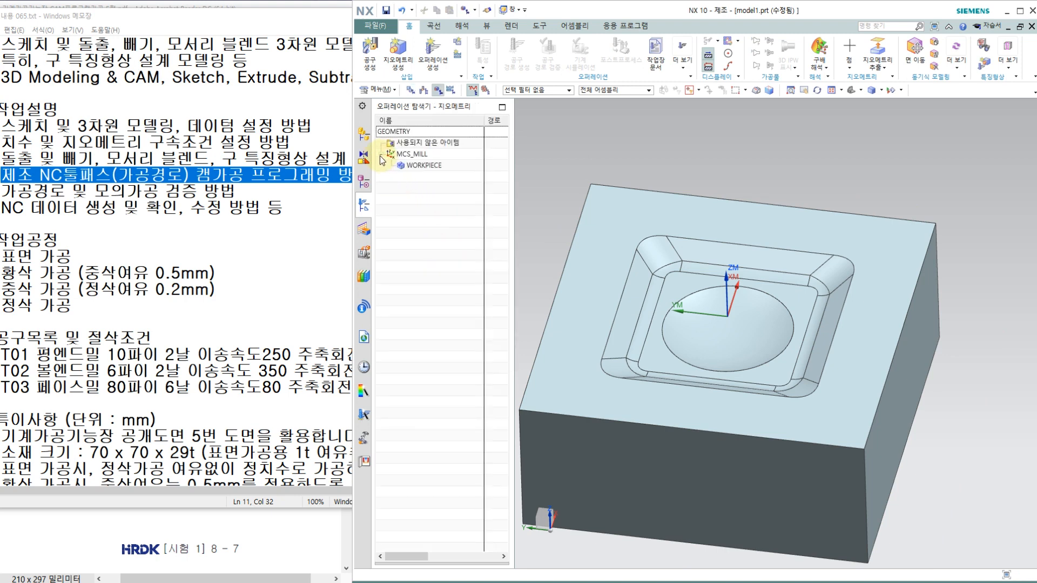
# Step: Move the MCS_MILL machine coordinate origin to the block's top-face corner at X -35, Y -35, Z 0
pyautogui.click(417, 155)
pyautogui.doubleClick(419, 155)
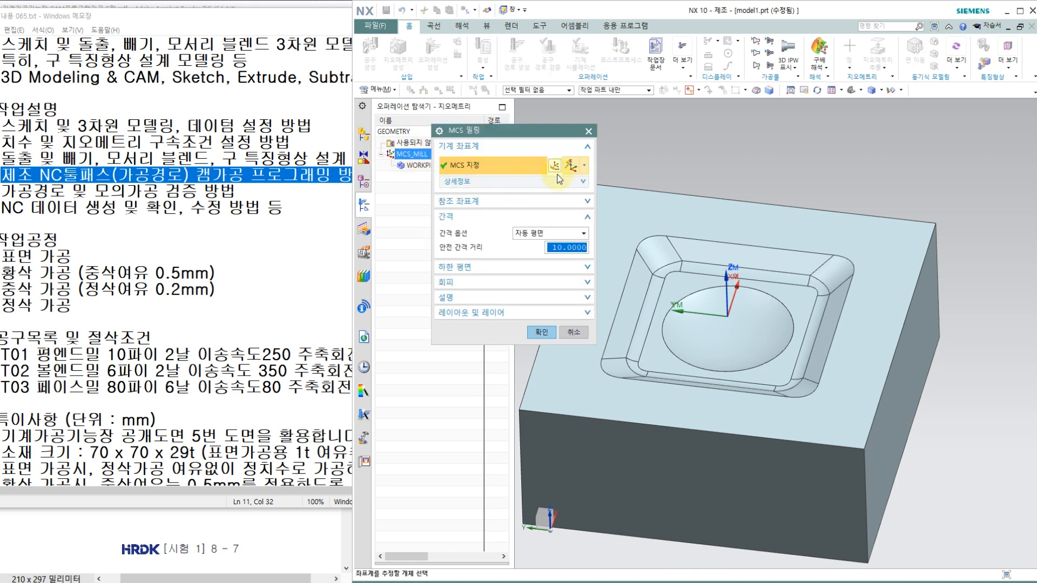
pyautogui.scroll(-4, 762, 259)
pyautogui.scroll(4, 761, 259)
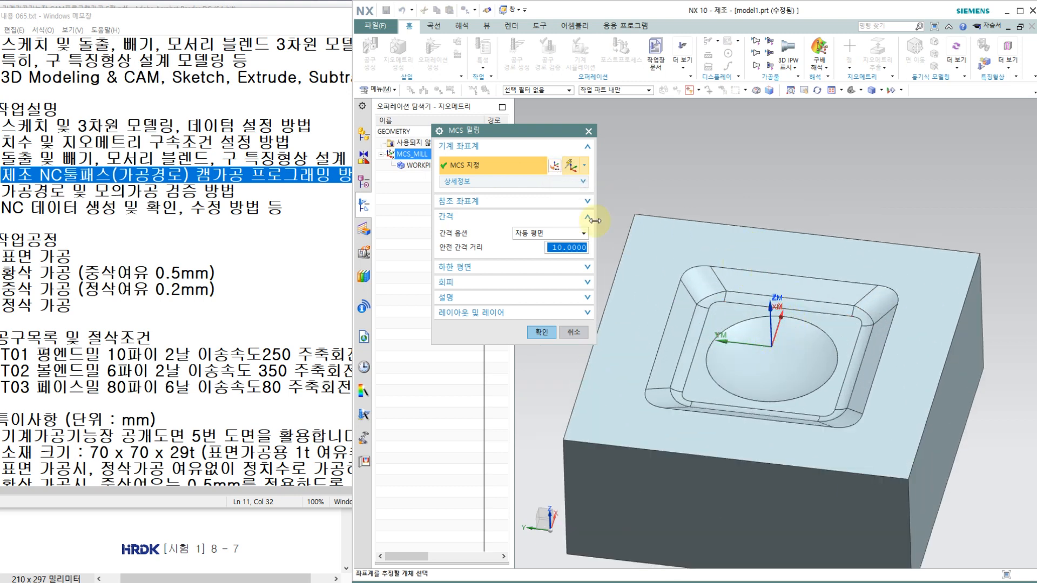
pyautogui.click(558, 168)
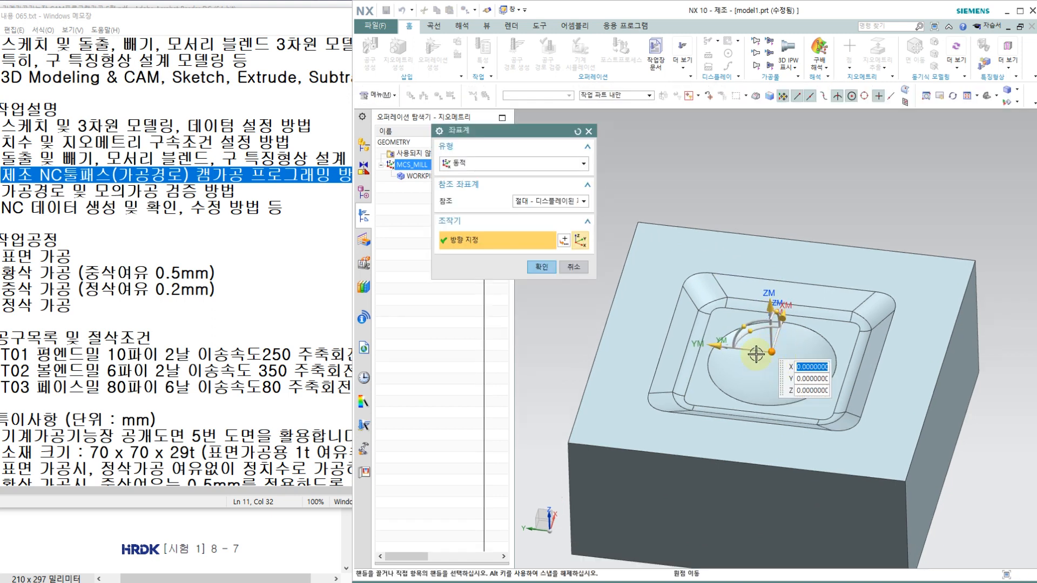
pyautogui.moveTo(768, 338); pyautogui.dragTo(726, 352, button='middle')
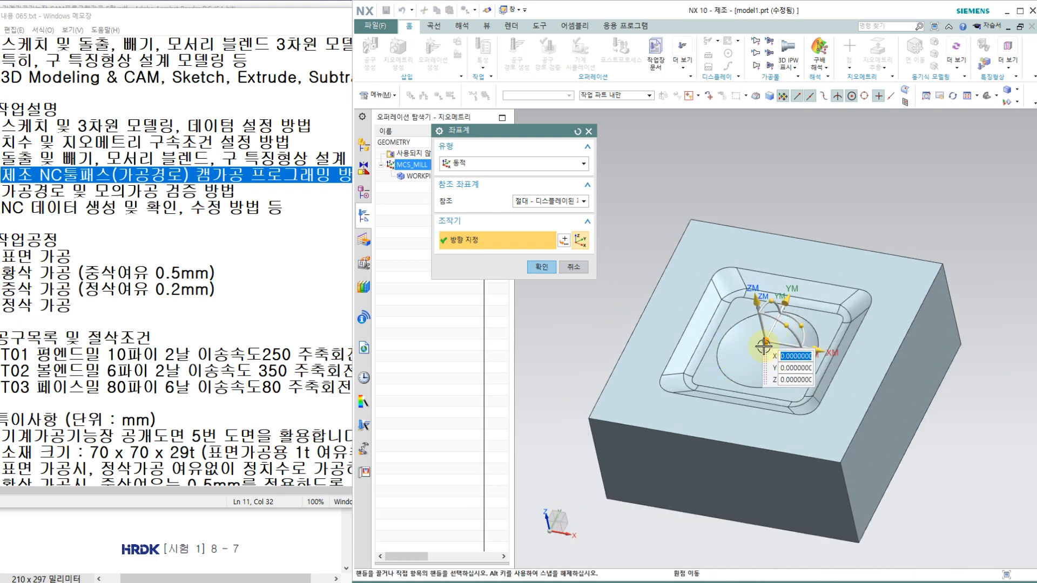
pyautogui.scroll(1, 758, 343)
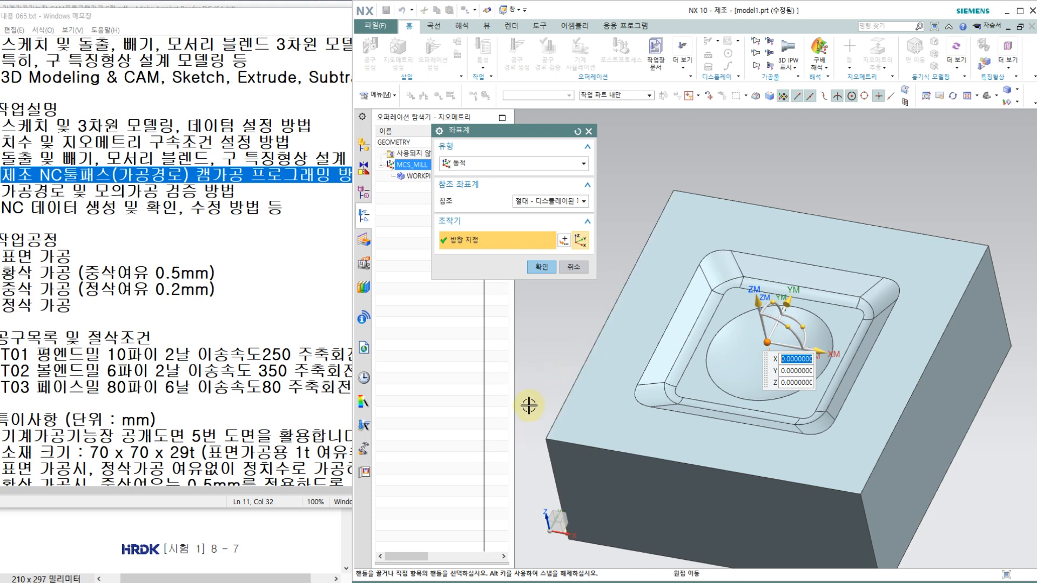
pyautogui.click(543, 439)
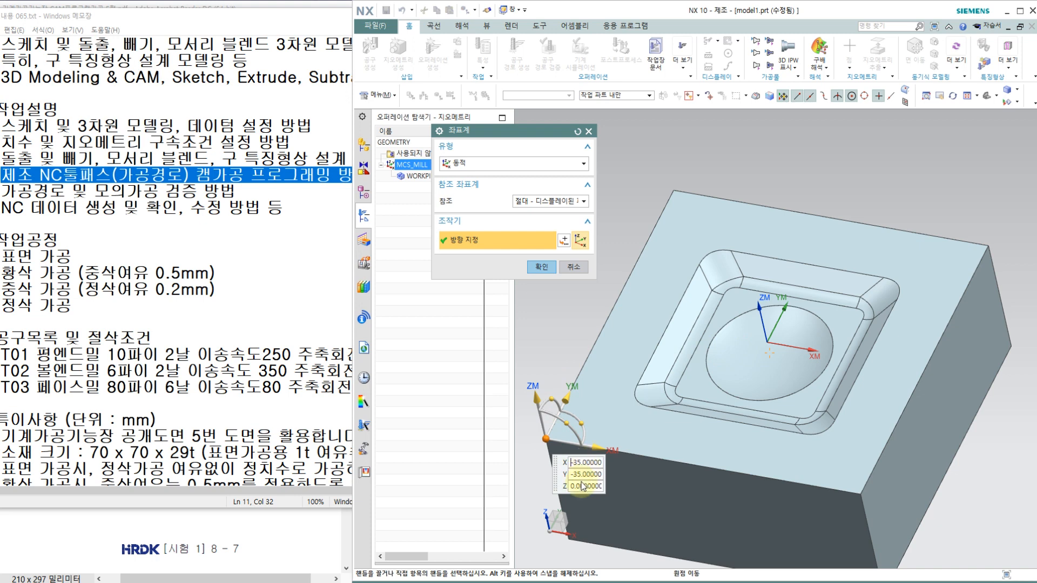
pyautogui.click(537, 444)
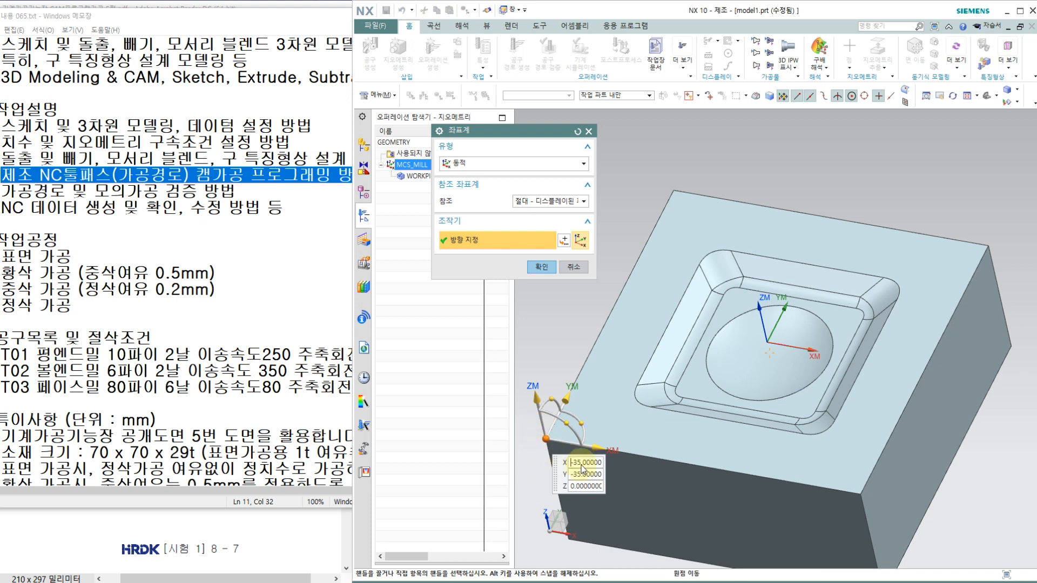
pyautogui.click(573, 444)
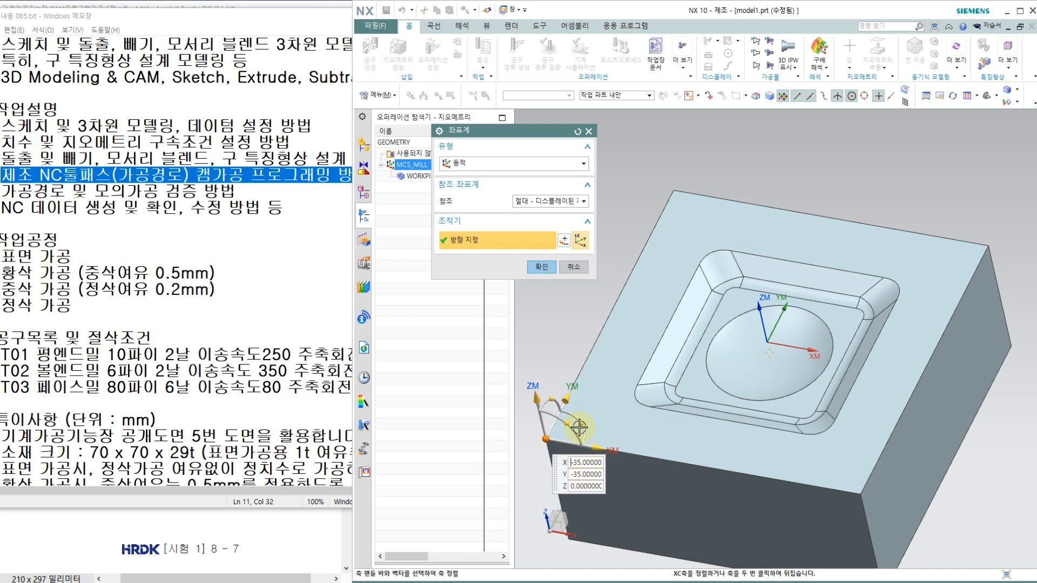
pyautogui.click(542, 267)
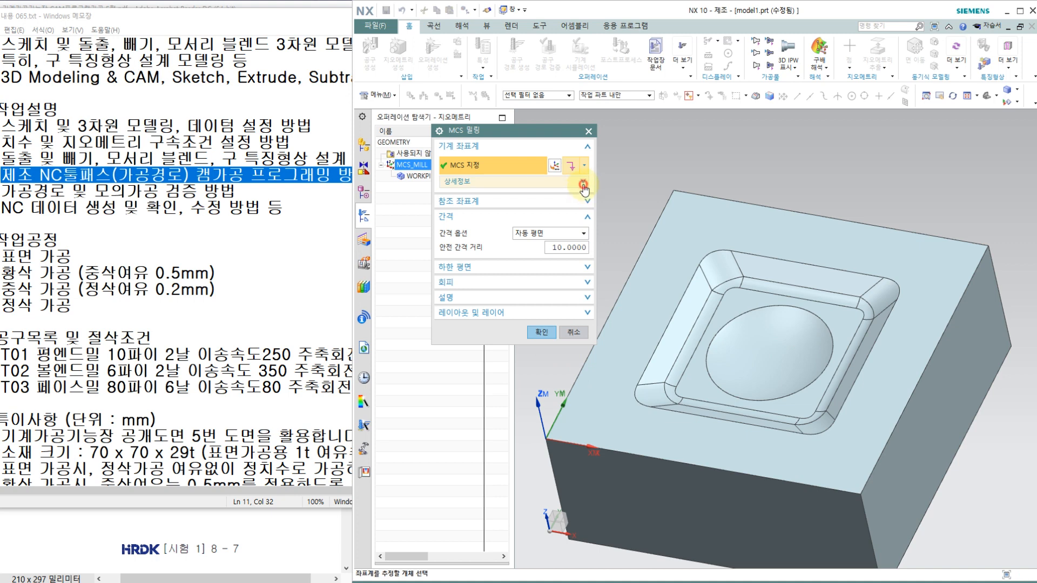
# Step: Set the MCS_MILL clearance option to a plane offset 50 mm above the block's top face and accept the MCS settings
pyautogui.click(583, 184)
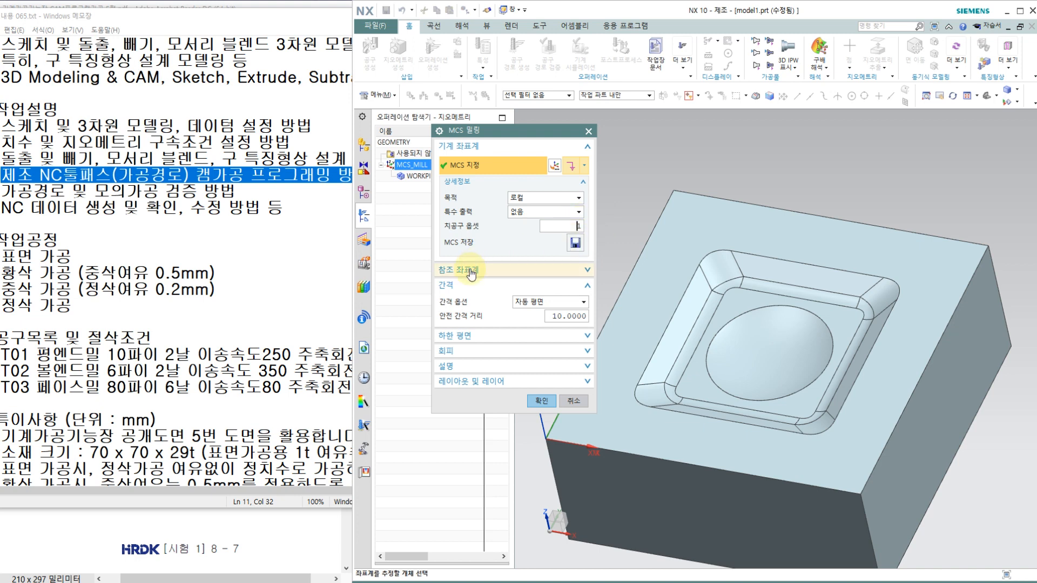
pyautogui.click(523, 302)
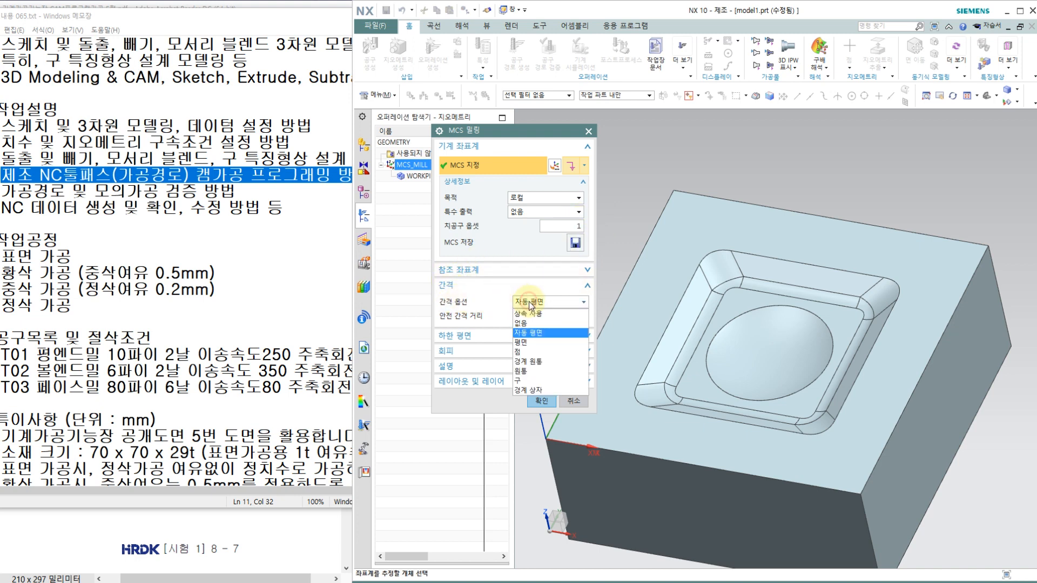
pyautogui.click(524, 343)
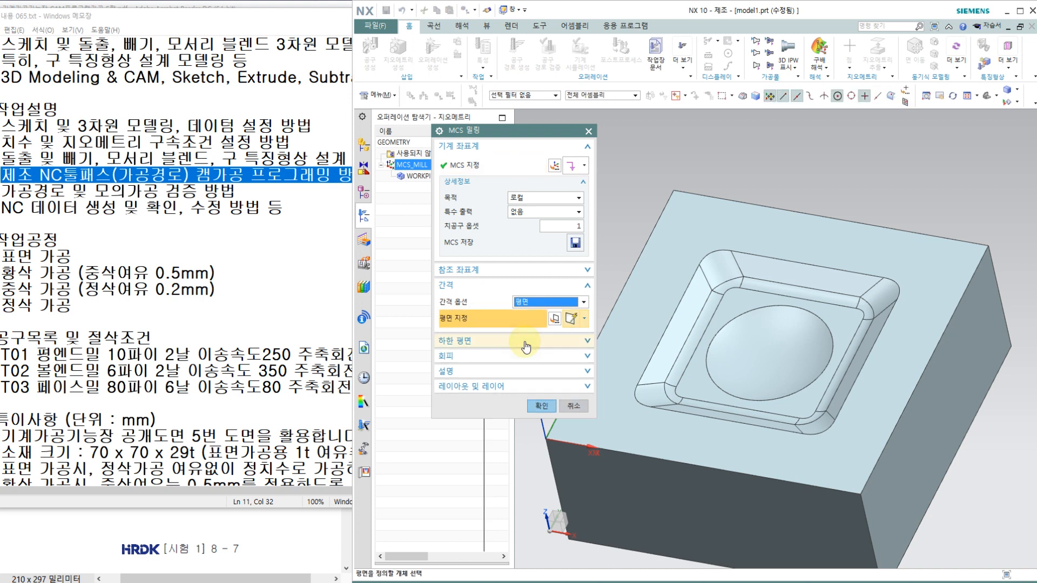
pyautogui.click(677, 256)
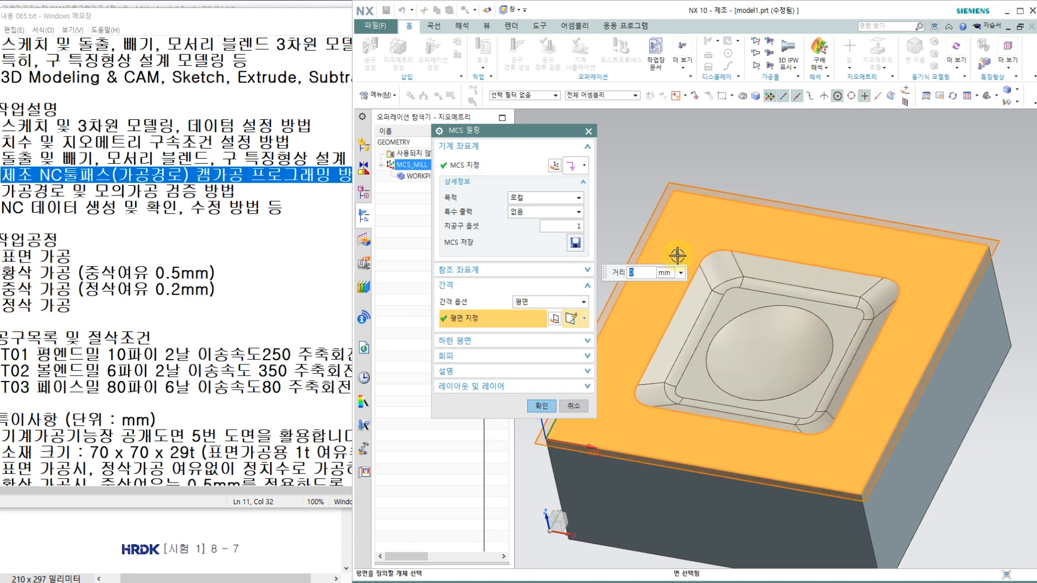
pyautogui.write('50')
pyautogui.press('Return')
pyautogui.scroll(-5, 672, 243)
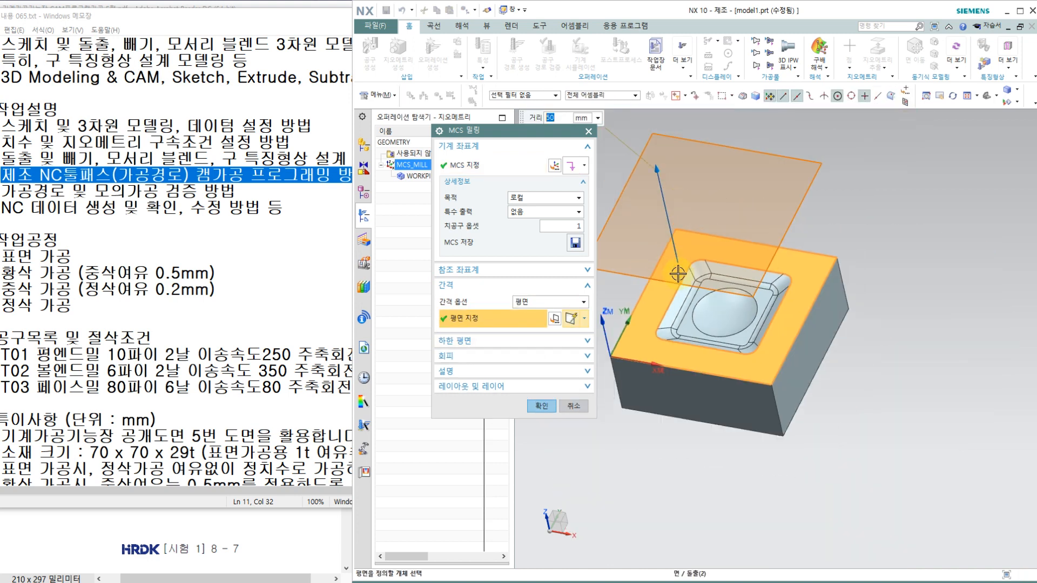
pyautogui.scroll(3, 667, 223)
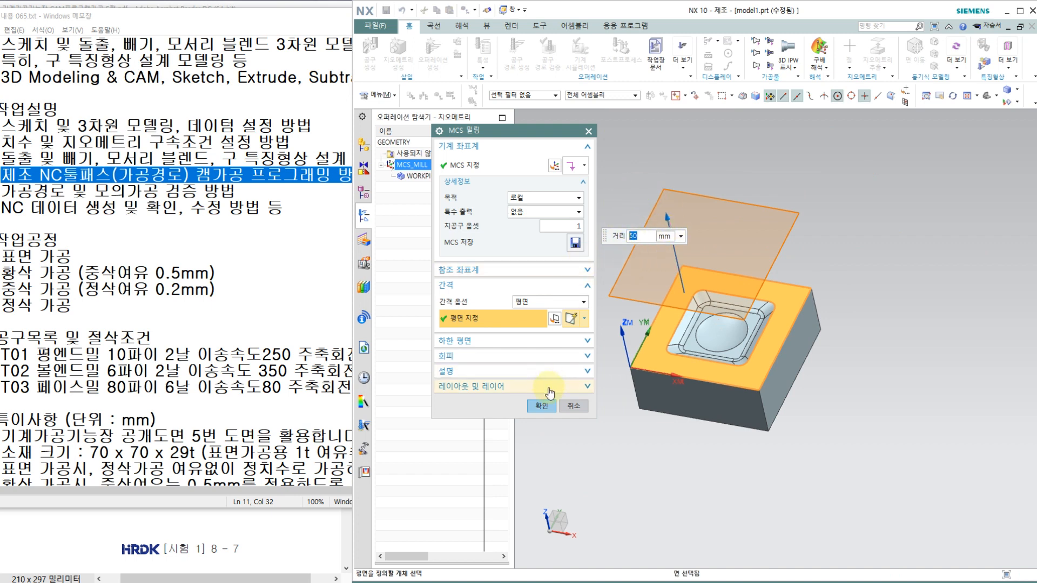
pyautogui.click(542, 406)
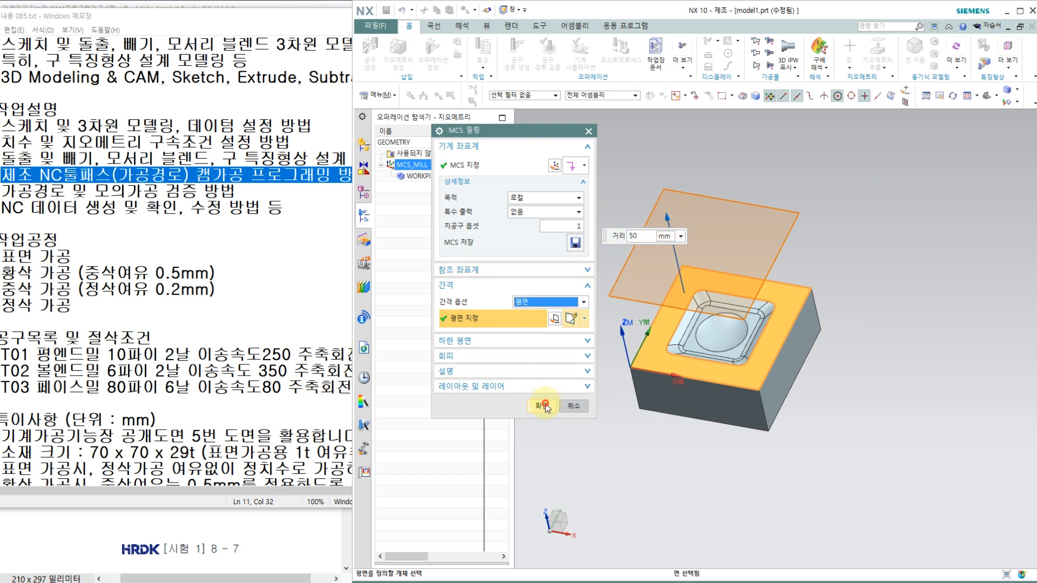
# Step: Specify the solid block as the part geometry of WORKPIECE
pyautogui.click(426, 171)
pyautogui.doubleClick(437, 167)
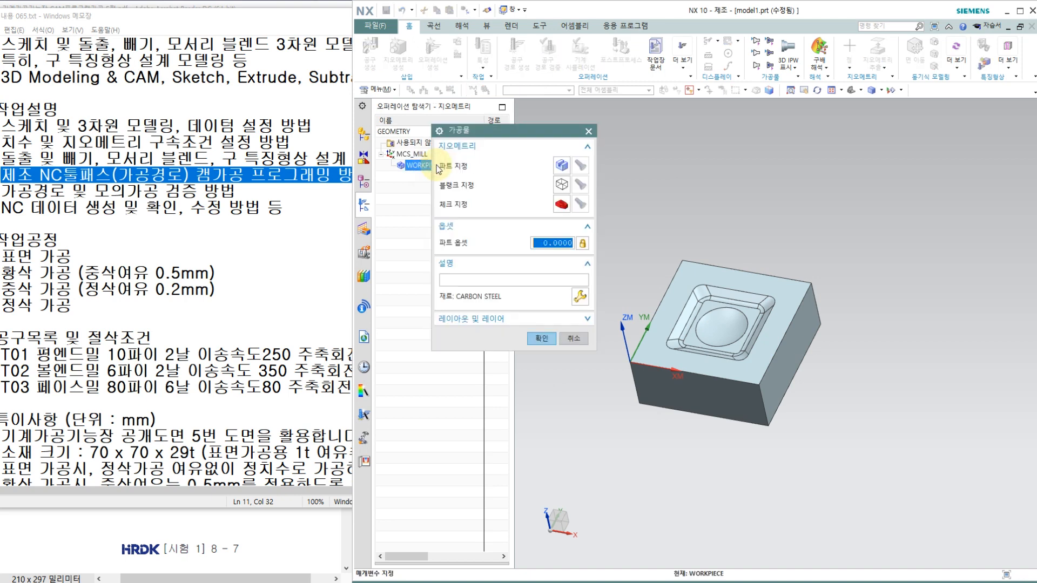
pyautogui.click(562, 165)
pyautogui.moveTo(704, 249); pyautogui.dragTo(698, 294, button='middle')
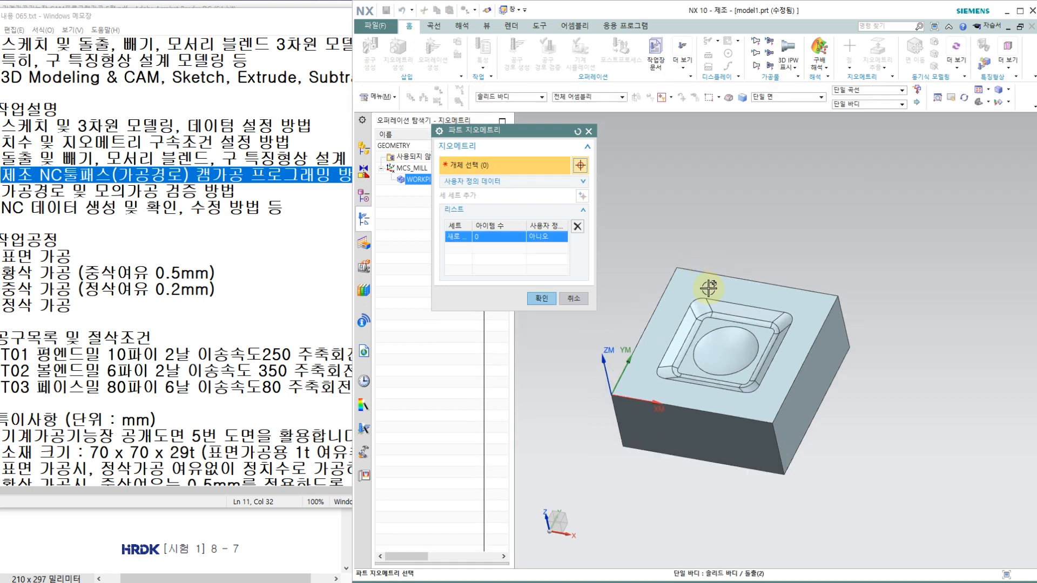
pyautogui.scroll(-2, 698, 289)
pyautogui.scroll(1, 696, 286)
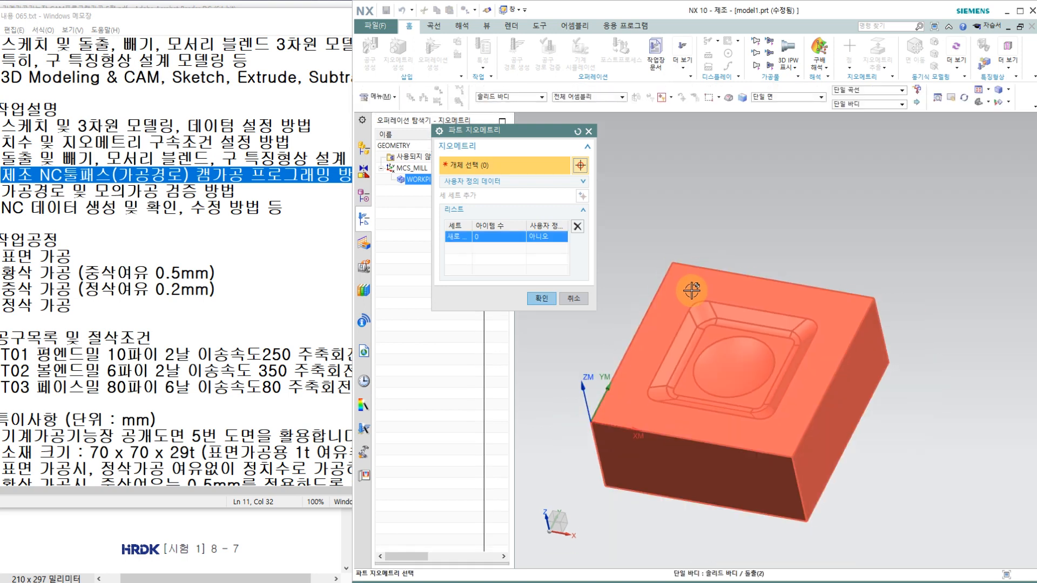
pyautogui.click(697, 287)
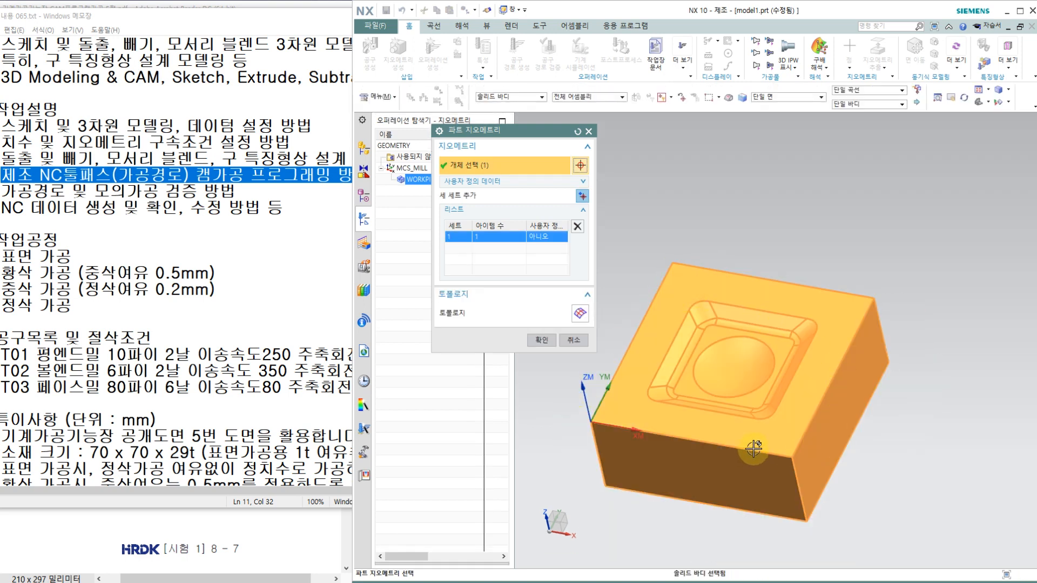
pyautogui.moveTo(752, 453); pyautogui.dragTo(788, 398, button='middle')
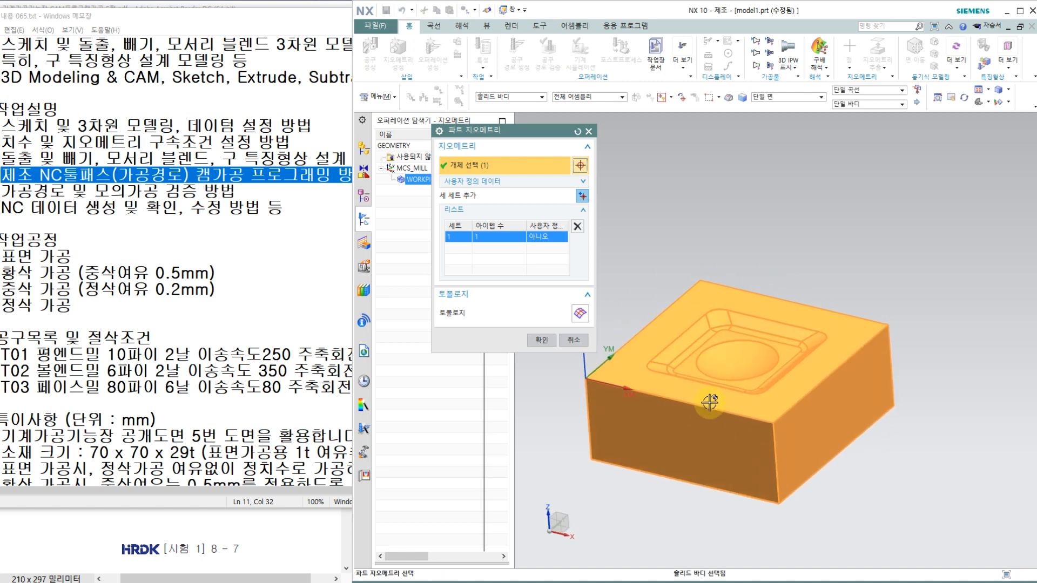
pyautogui.click(541, 340)
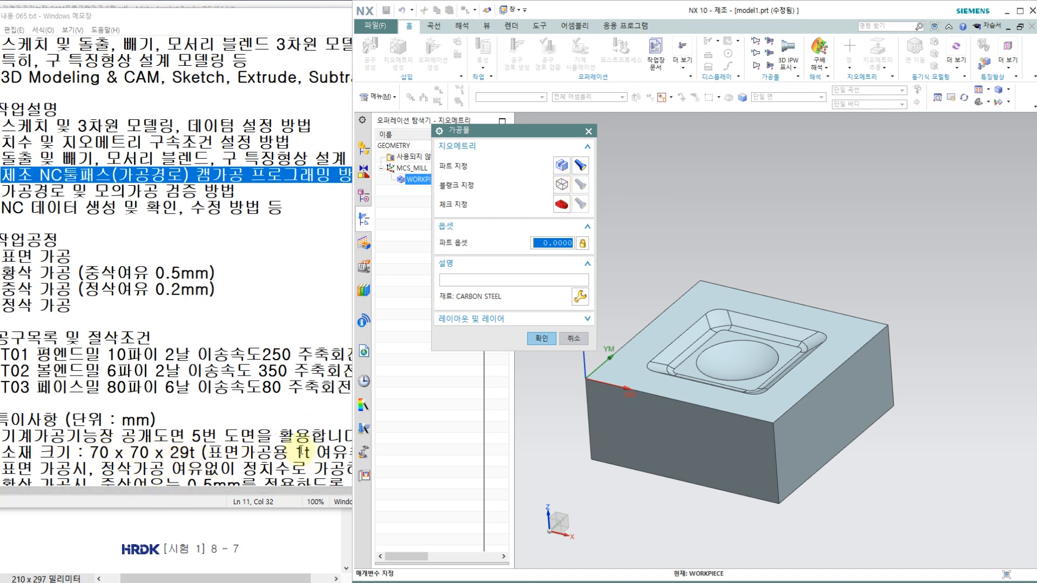
# Step: Define the WORKPIECE blank as a bounding block with a ZM+ allowance of 1 mm
pyautogui.click(562, 184)
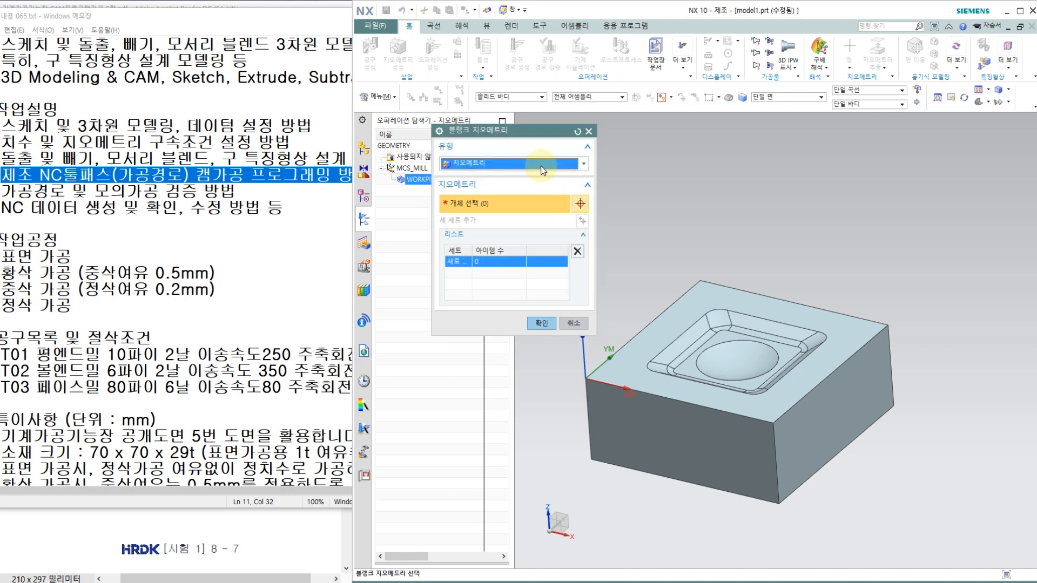
pyautogui.click(542, 164)
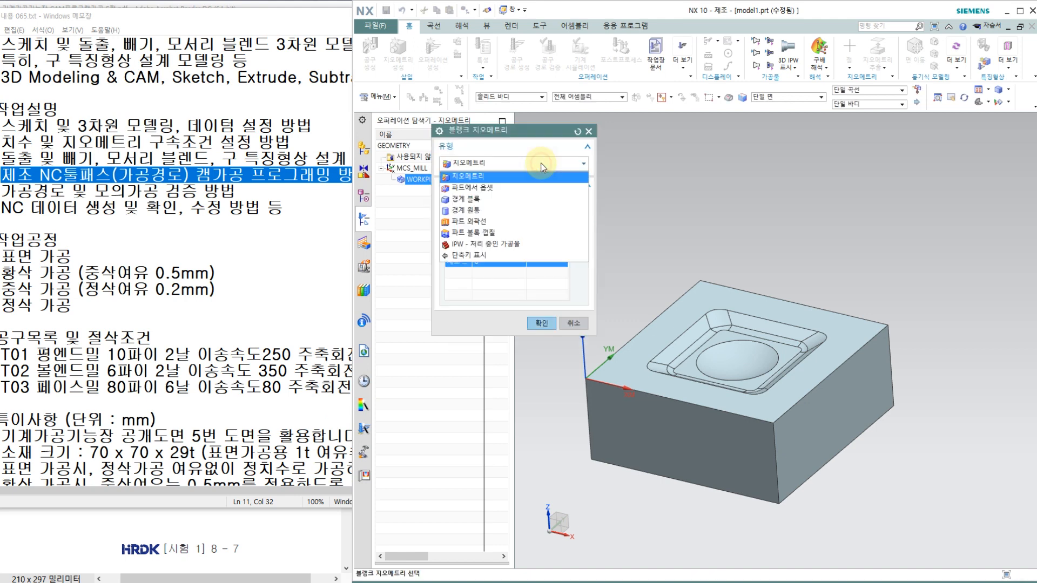
pyautogui.click(494, 198)
pyautogui.scroll(5, 685, 314)
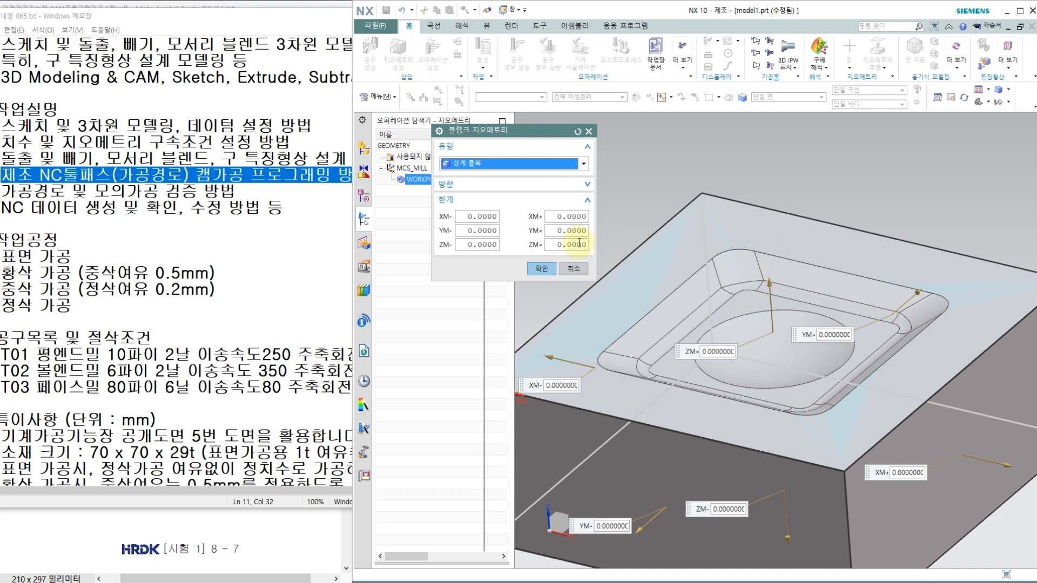
pyautogui.click(562, 244)
pyautogui.doubleClick(561, 245)
pyautogui.write('1')
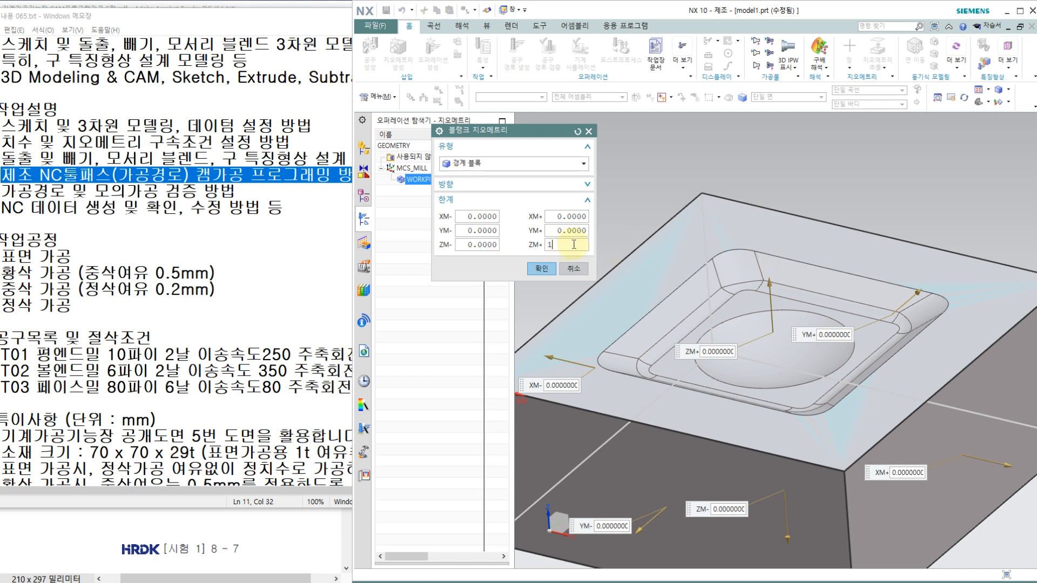
pyautogui.press('Return')
pyautogui.scroll(-3, 699, 278)
pyautogui.middleClick(643, 415)
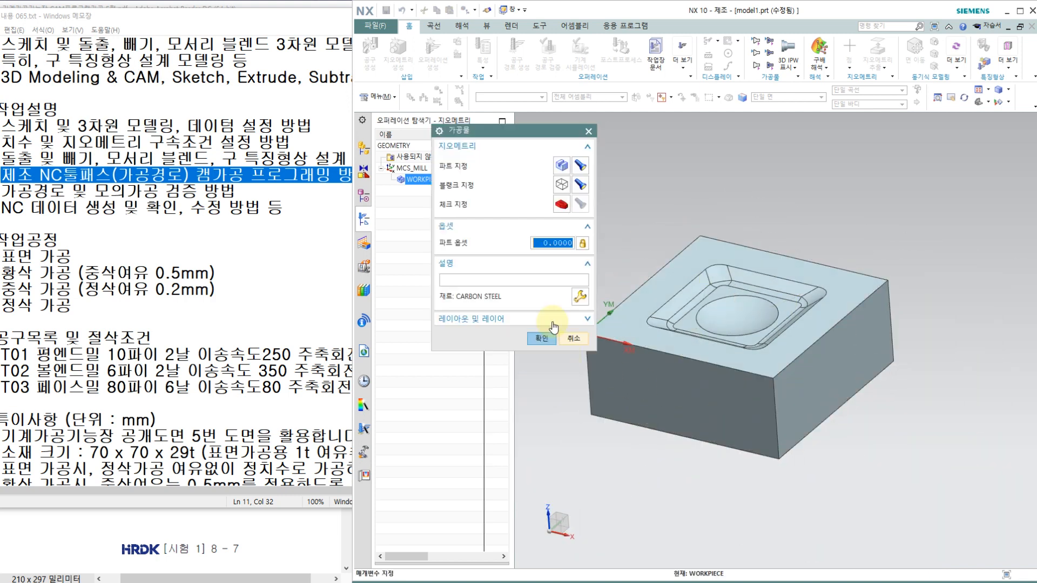
# Step: Display the blank to check its allowance above the part's top face, and accept the WORKPIECE definition
pyautogui.click(580, 184)
pyautogui.scroll(3, 619, 368)
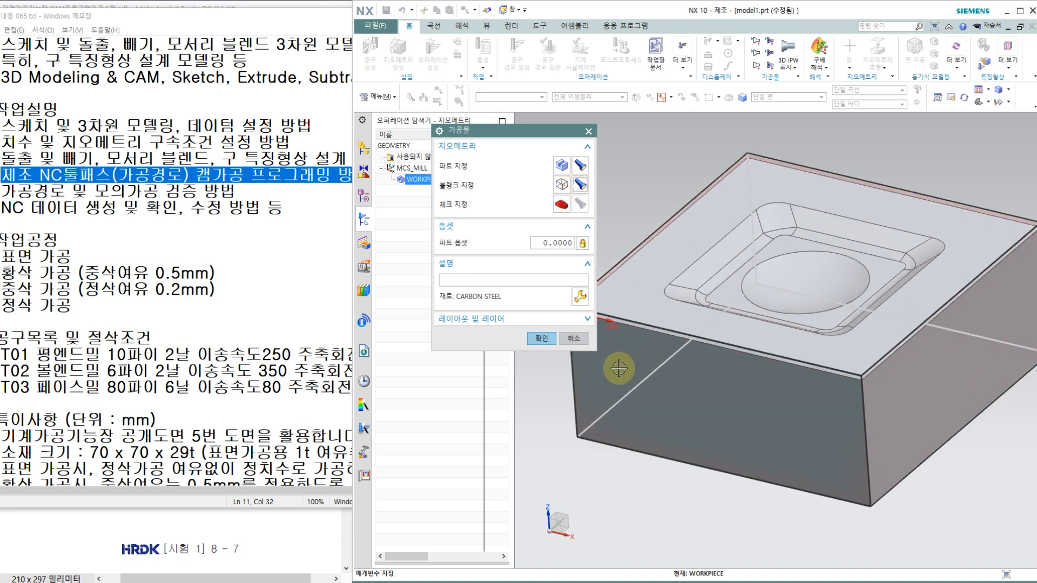
pyautogui.scroll(5, 686, 296)
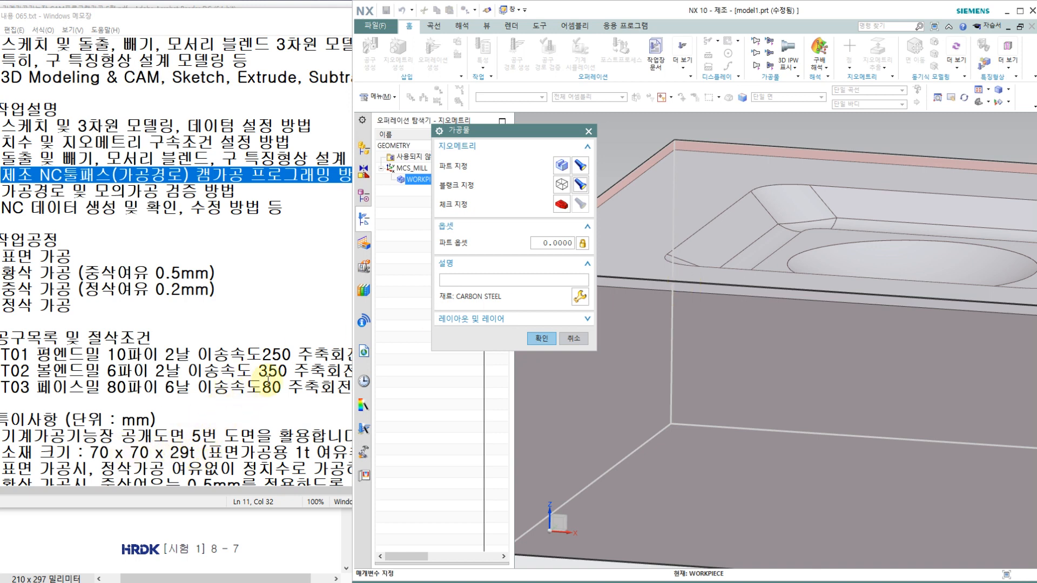
pyautogui.click(541, 339)
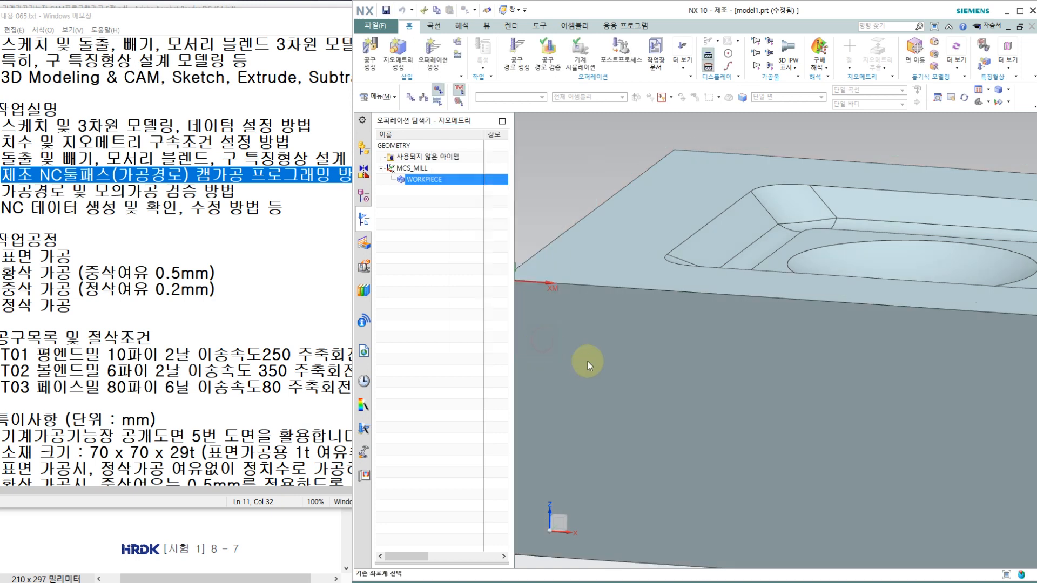
pyautogui.scroll(-3, 586, 359)
pyautogui.moveTo(683, 300); pyautogui.dragTo(547, 251, button='middle')
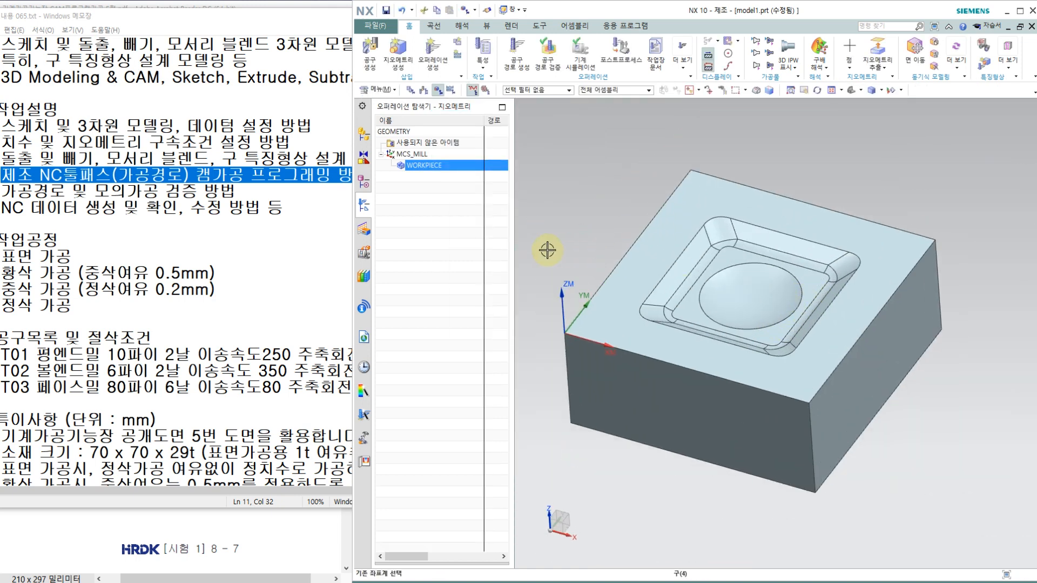
# Step: In the machine tool view, create a MILL tool of type mill_contour named T01평엔드밀10파이2날
pyautogui.rightClick(403, 205)
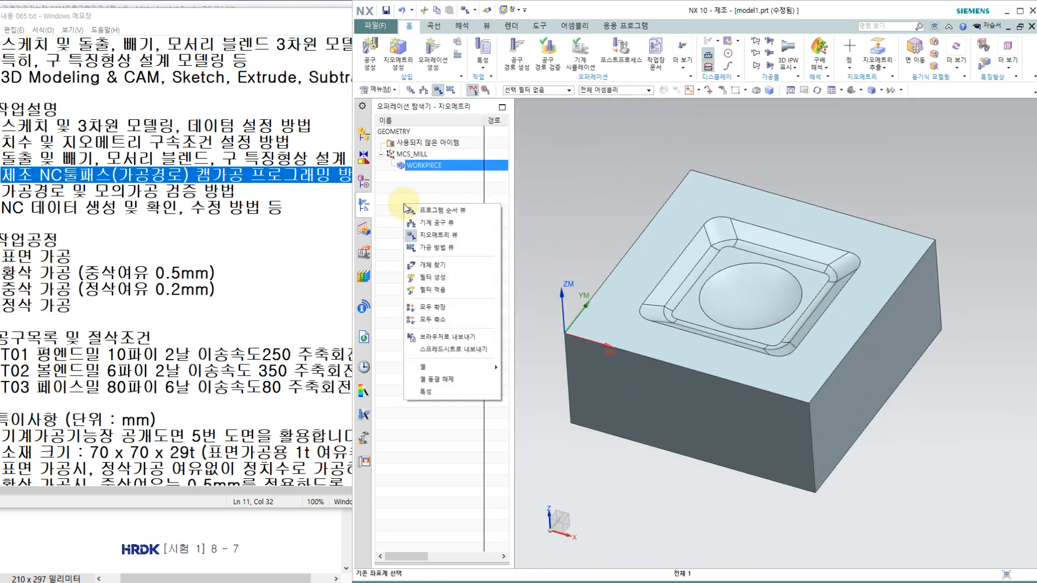
pyautogui.click(439, 224)
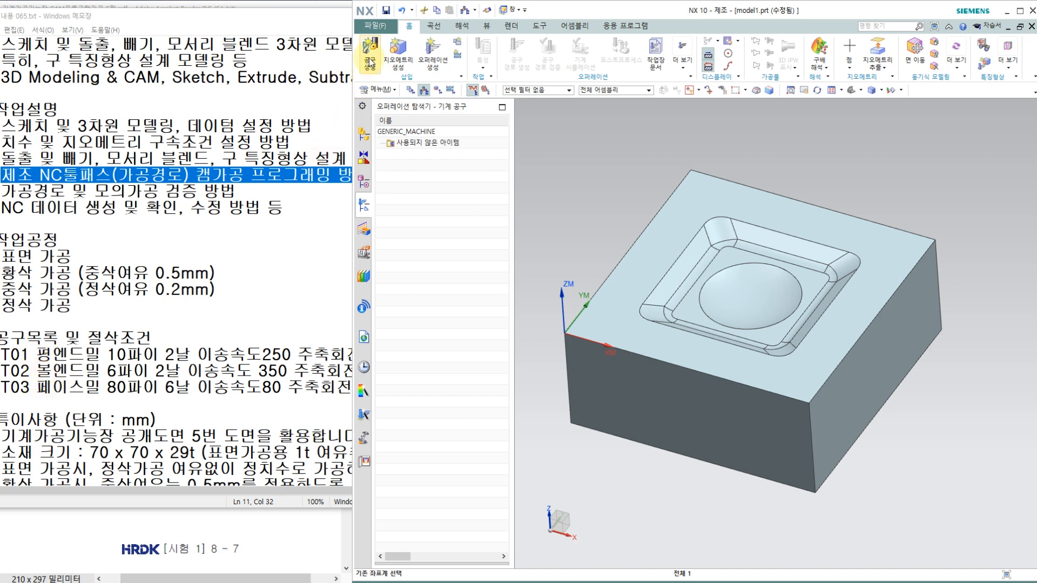
pyautogui.click(370, 63)
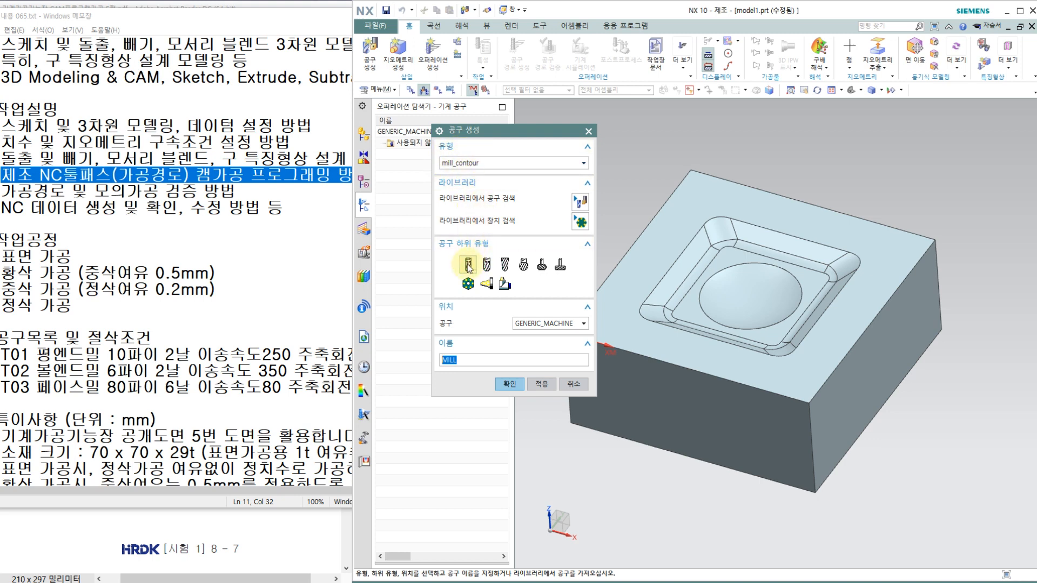
pyautogui.click(506, 265)
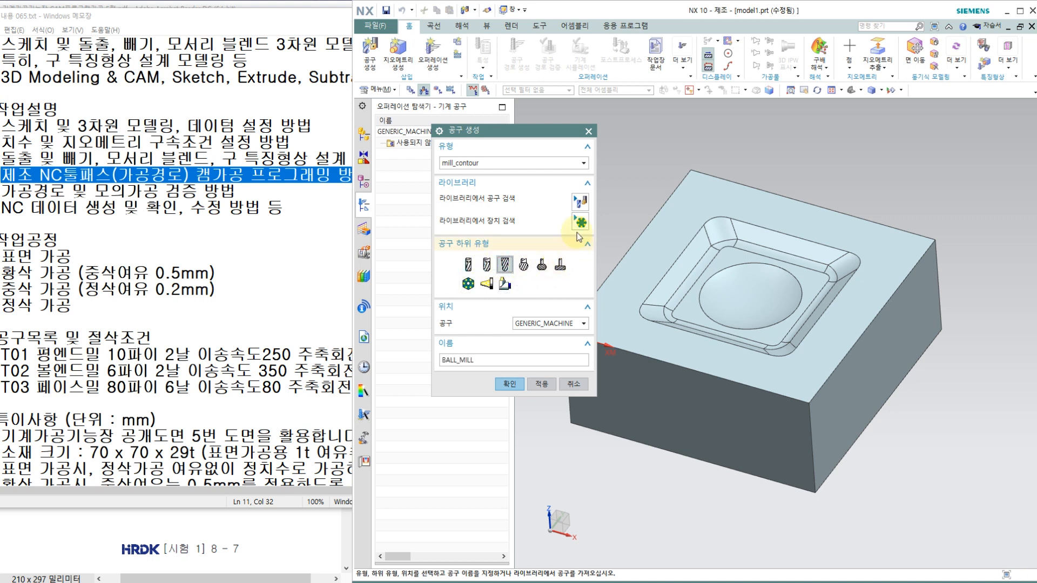
pyautogui.click(468, 264)
pyautogui.doubleClick(460, 361)
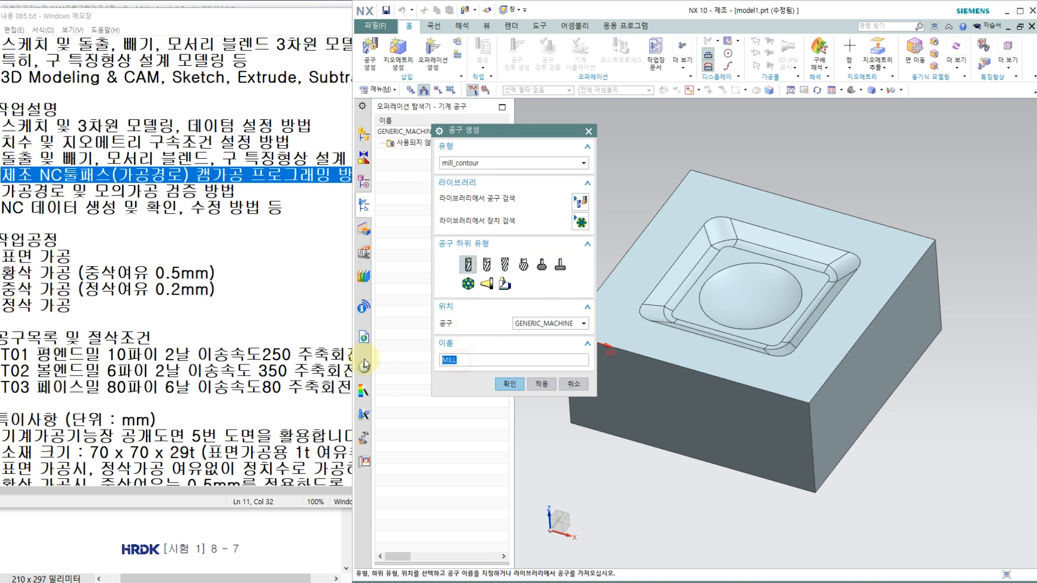
pyautogui.write('t')
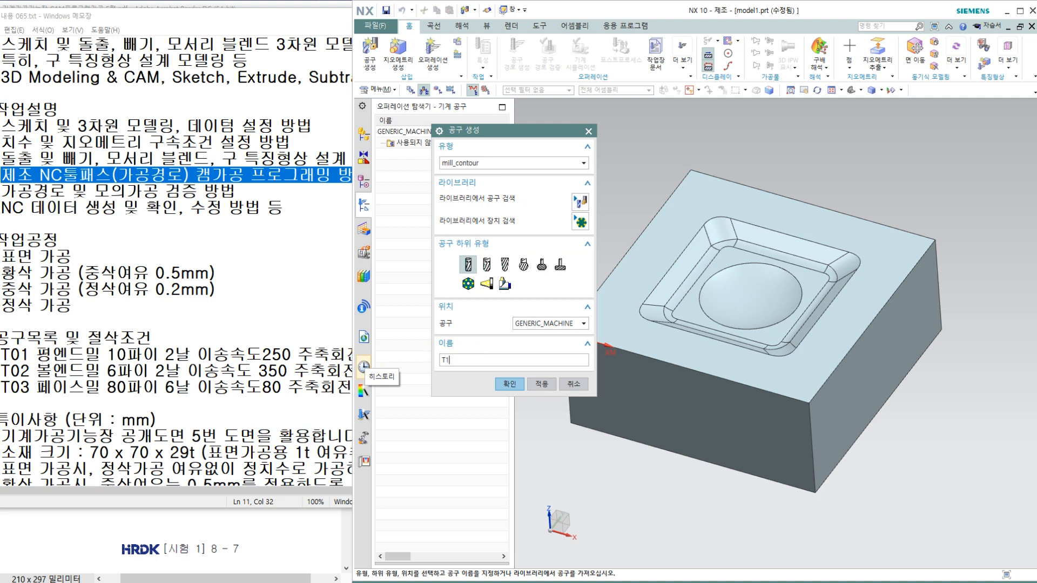
pyautogui.press('BackSpace')
pyautogui.press('BackSpace')
pyautogui.press('BackSpace')
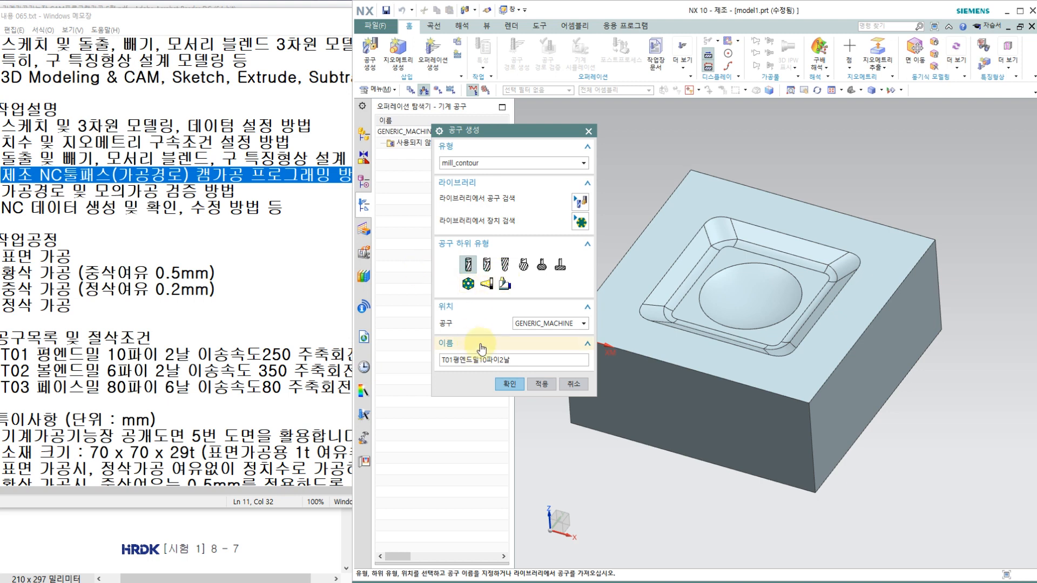
pyautogui.click(504, 361)
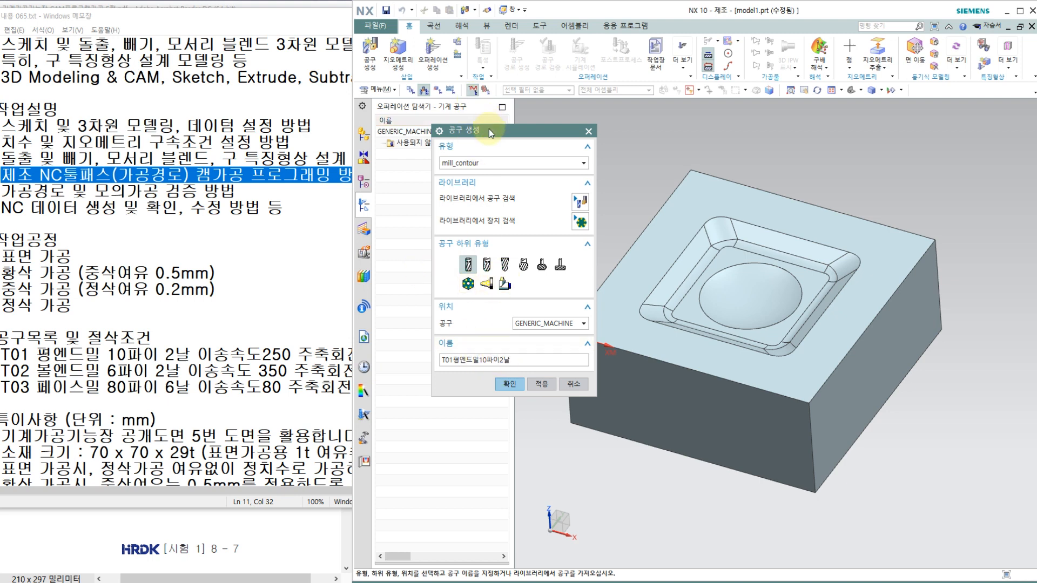
pyautogui.moveTo(488, 128); pyautogui.dragTo(520, 137)
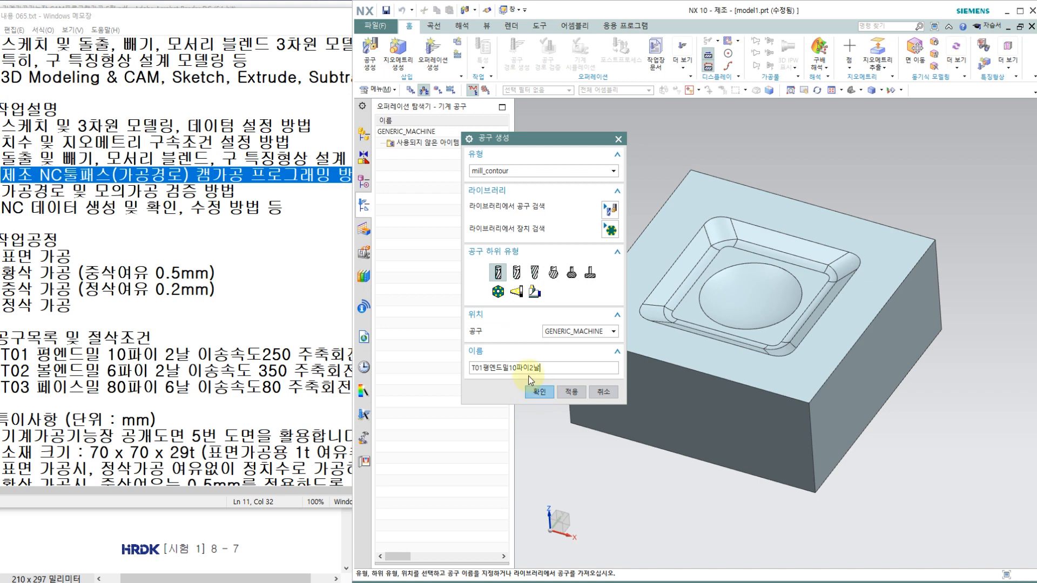
pyautogui.click(538, 391)
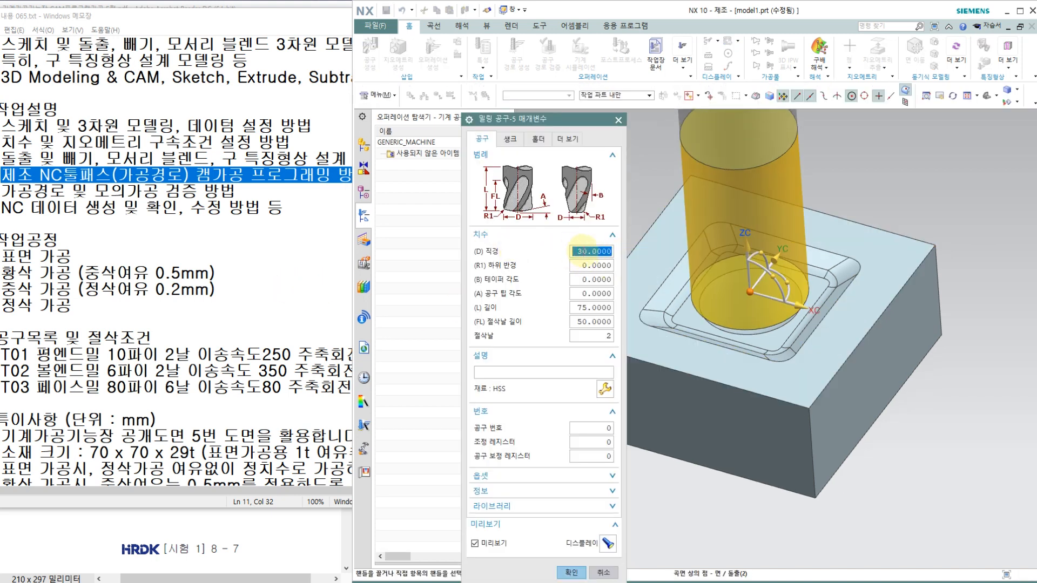
# Step: Set the flat end mill's diameter to 10 mm and check the T01 cutting conditions in the work notes
pyautogui.write('10')
pyautogui.press('Return')
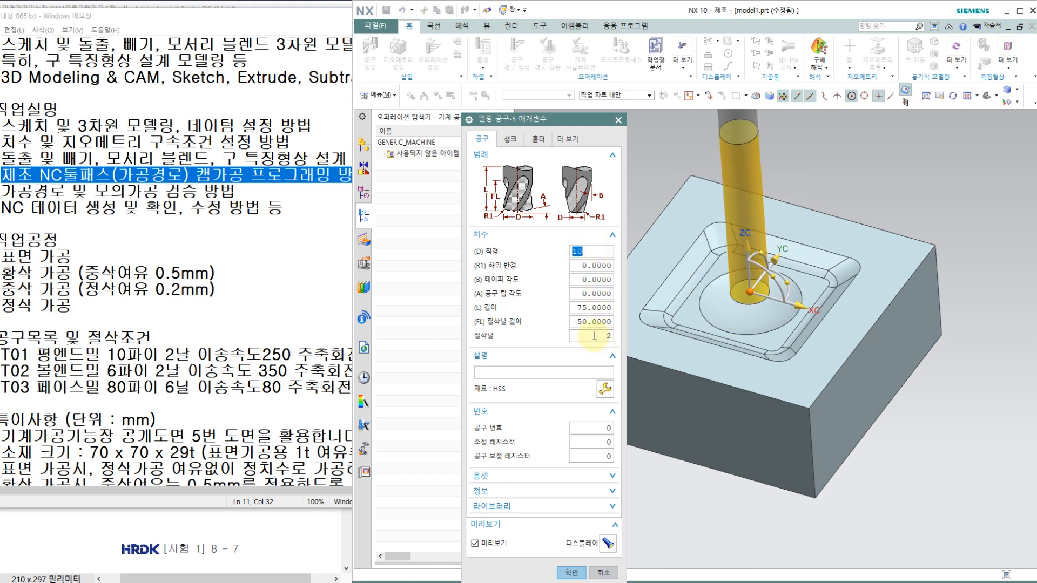
pyautogui.click(298, 387)
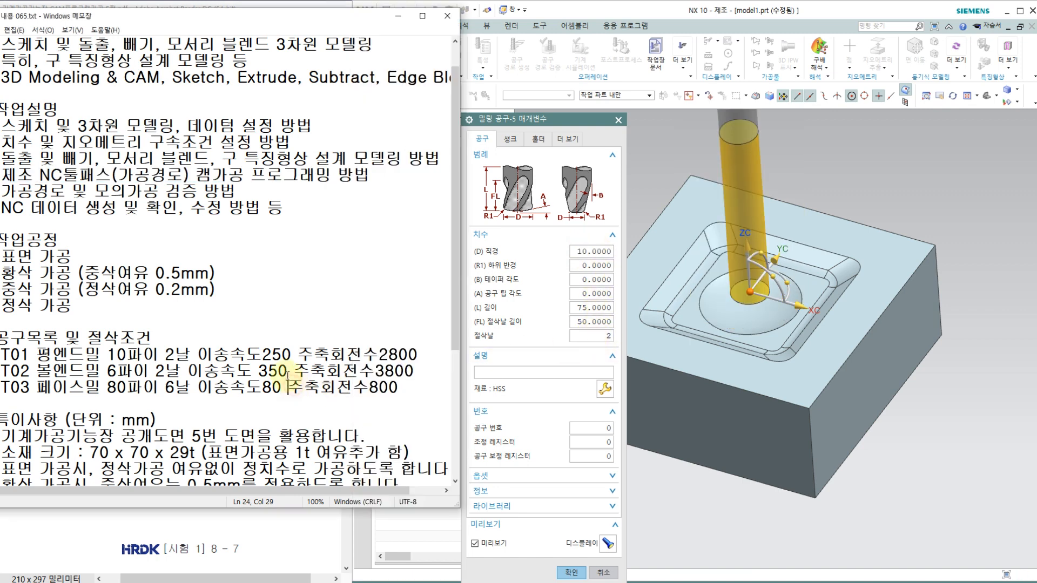
pyautogui.doubleClick(263, 352)
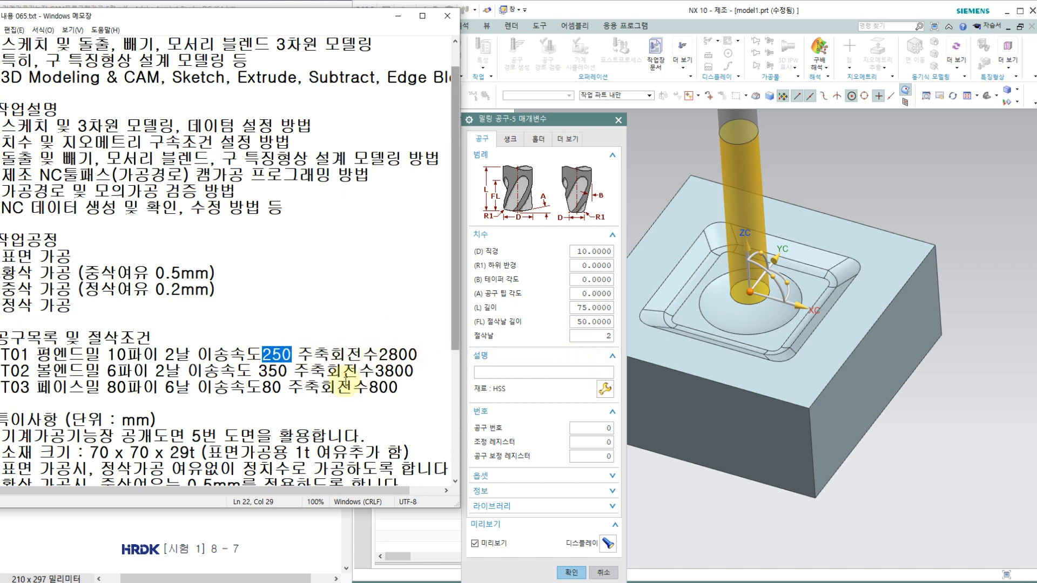
pyautogui.click(193, 355)
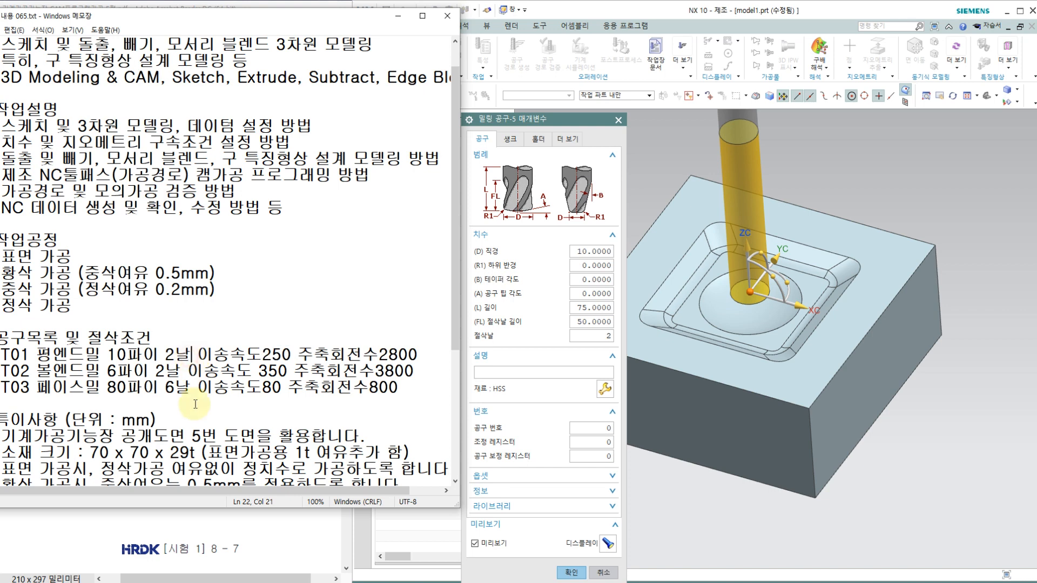
# Step: Set the flat end mill's tool number, adjust register and cutter compensation register to 1 and accept the tool
pyautogui.click(599, 427)
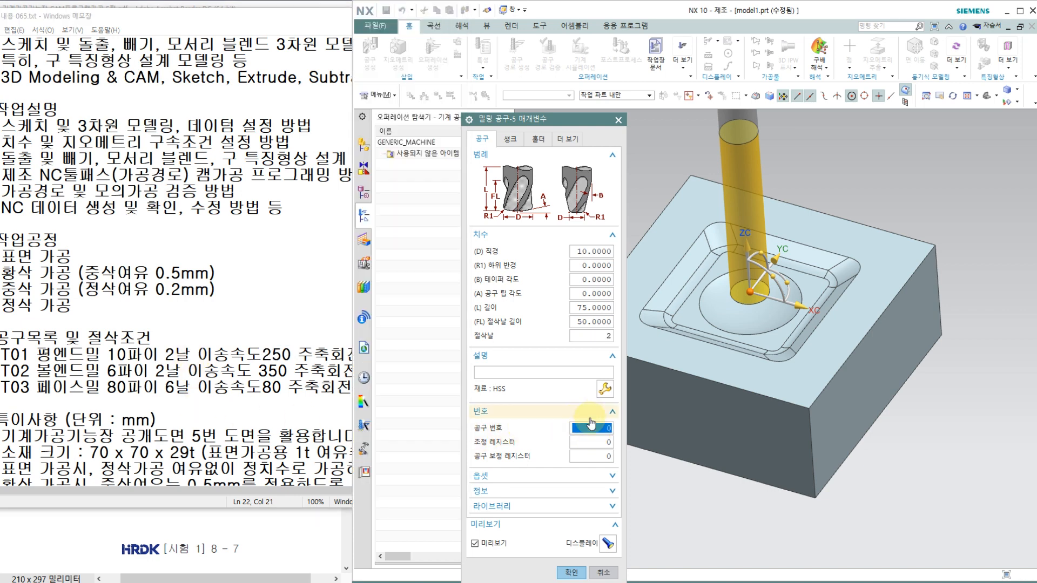
pyautogui.write('1')
pyautogui.click(598, 443)
pyautogui.write('1')
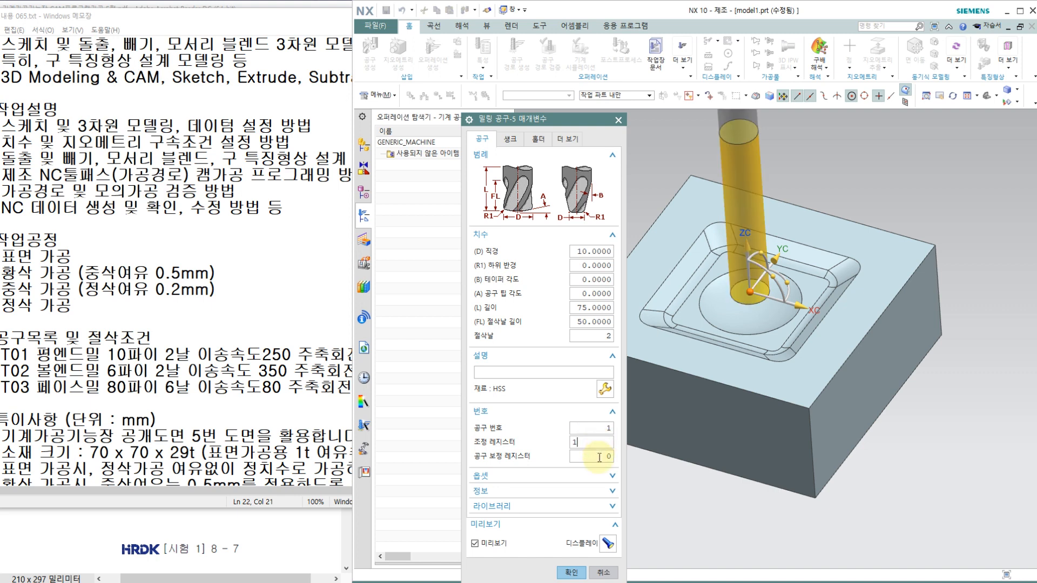
pyautogui.click(598, 456)
pyautogui.write('1')
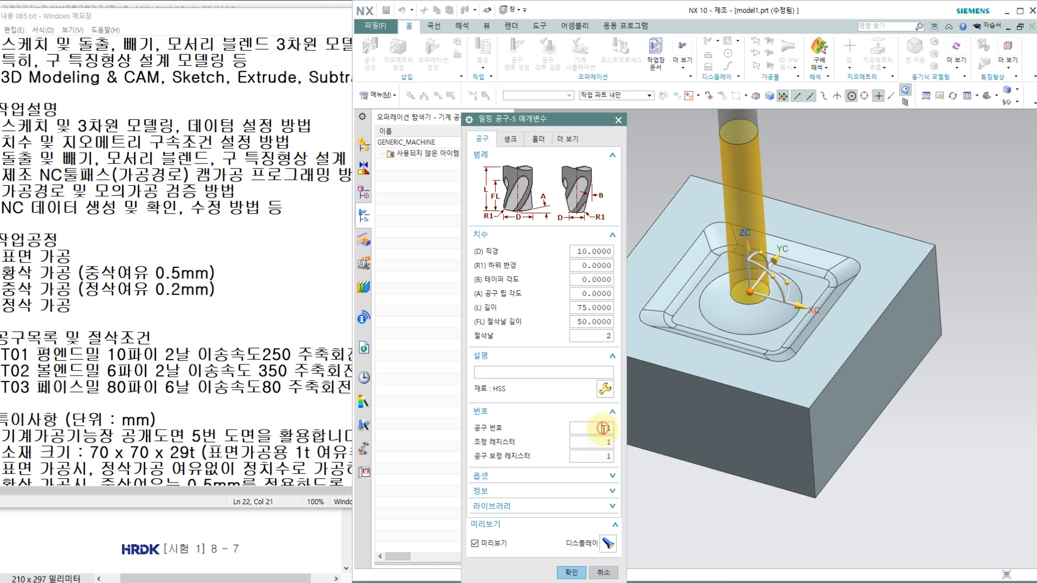
pyautogui.click(571, 574)
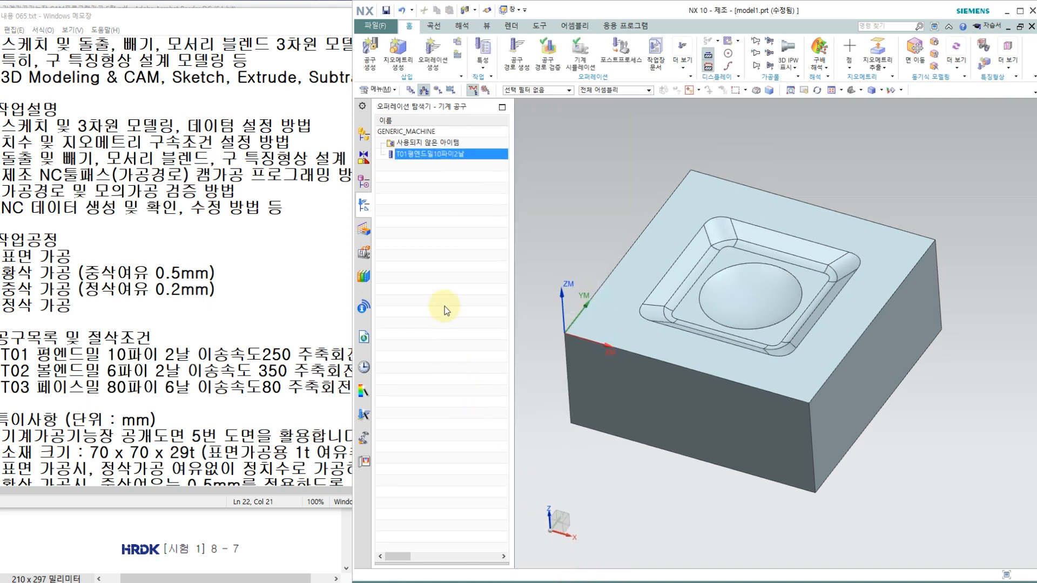
# Step: Create a BALL_MILL tool named T02볼엔드밀6파이2날
pyautogui.click(370, 54)
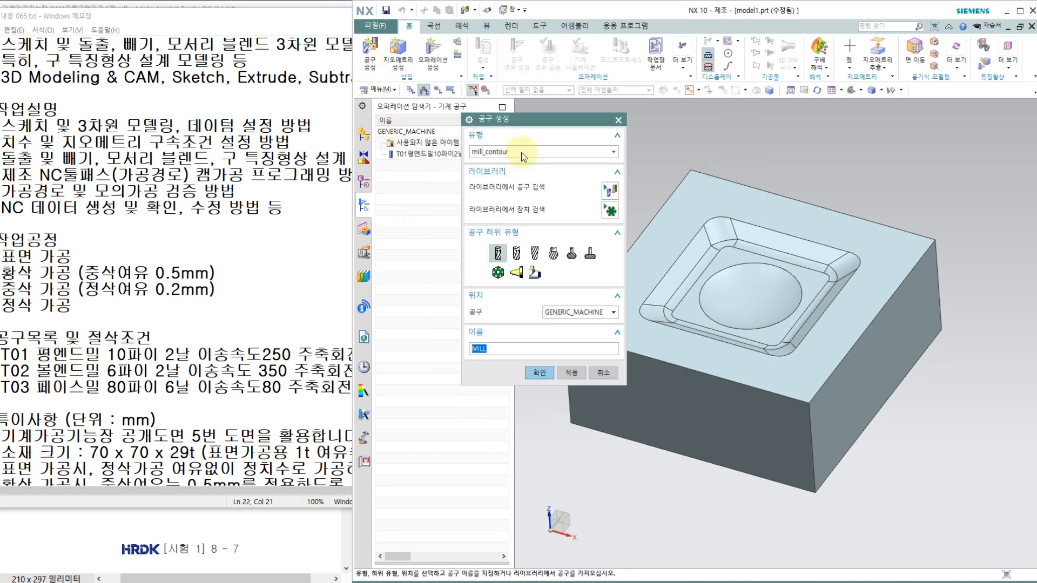
pyautogui.click(534, 253)
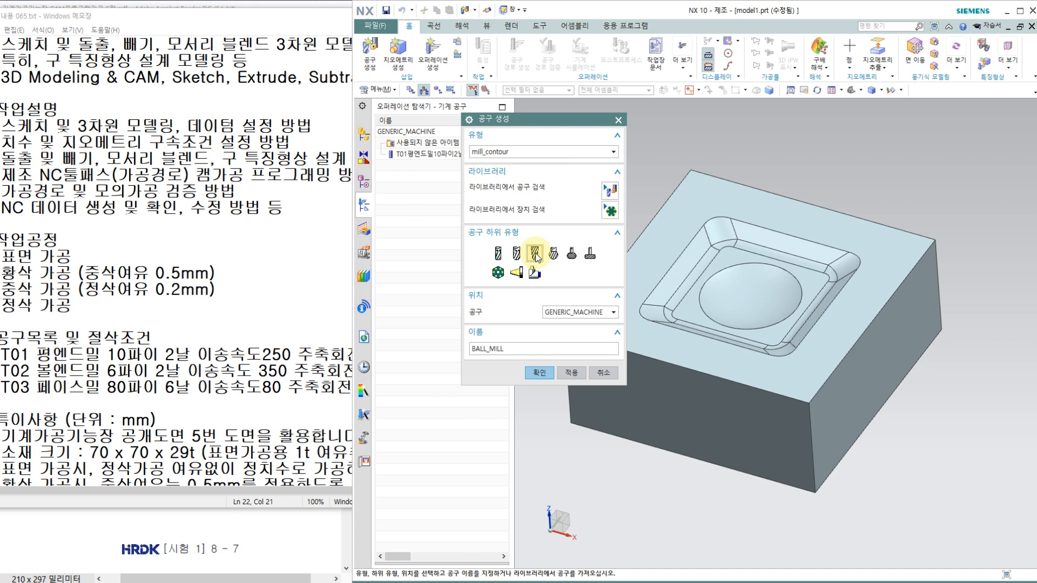
pyautogui.doubleClick(512, 350)
pyautogui.press('BackSpace')
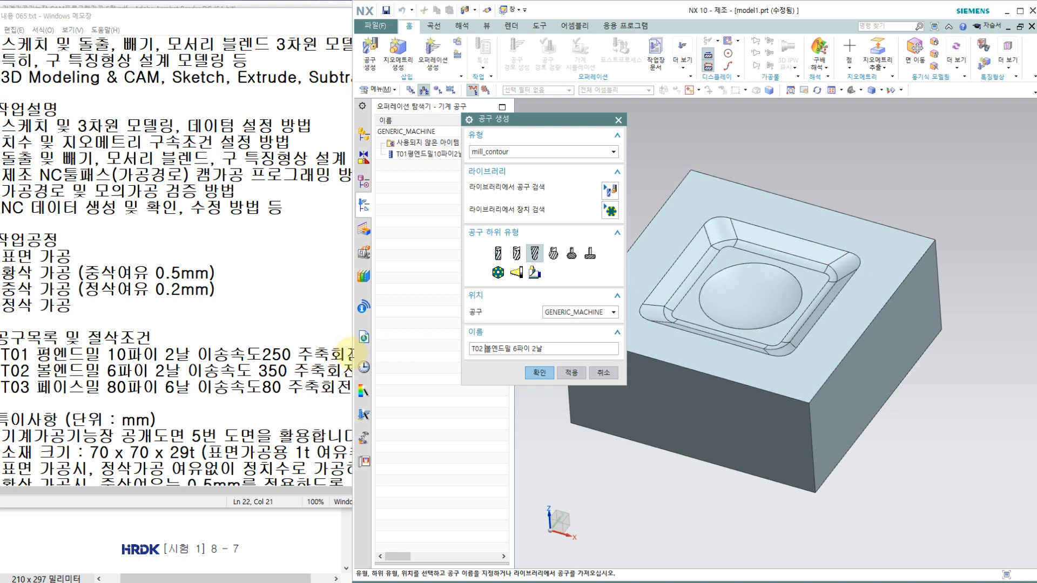
pyautogui.press('BackSpace')
pyautogui.press('BackSpace')
pyautogui.click(543, 374)
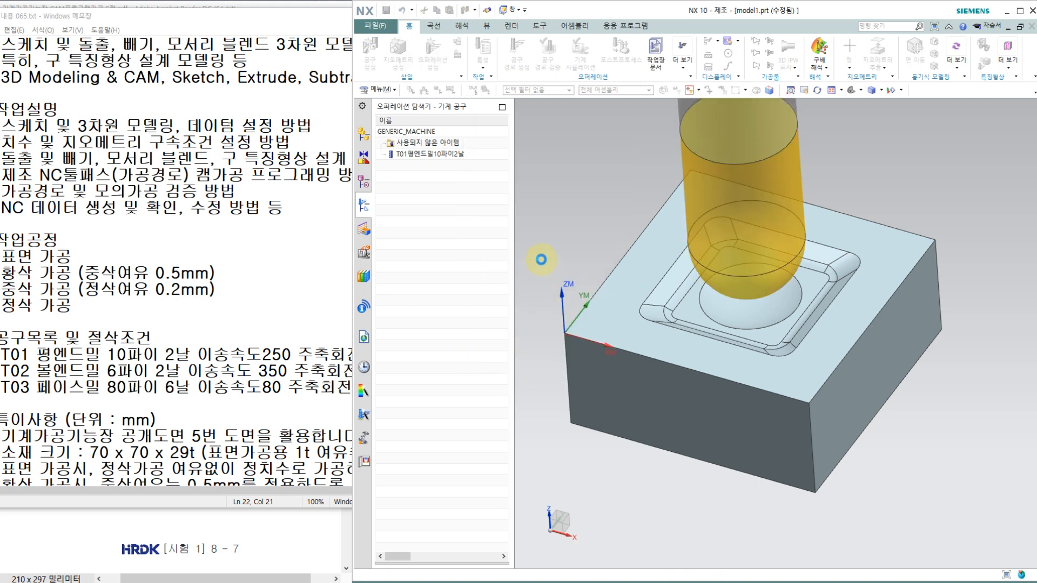
# Step: Set the ball mill's diameter to 6 mm, assign 2 as its tool number and both register numbers, and accept the tool
pyautogui.write('6')
pyautogui.press('Return')
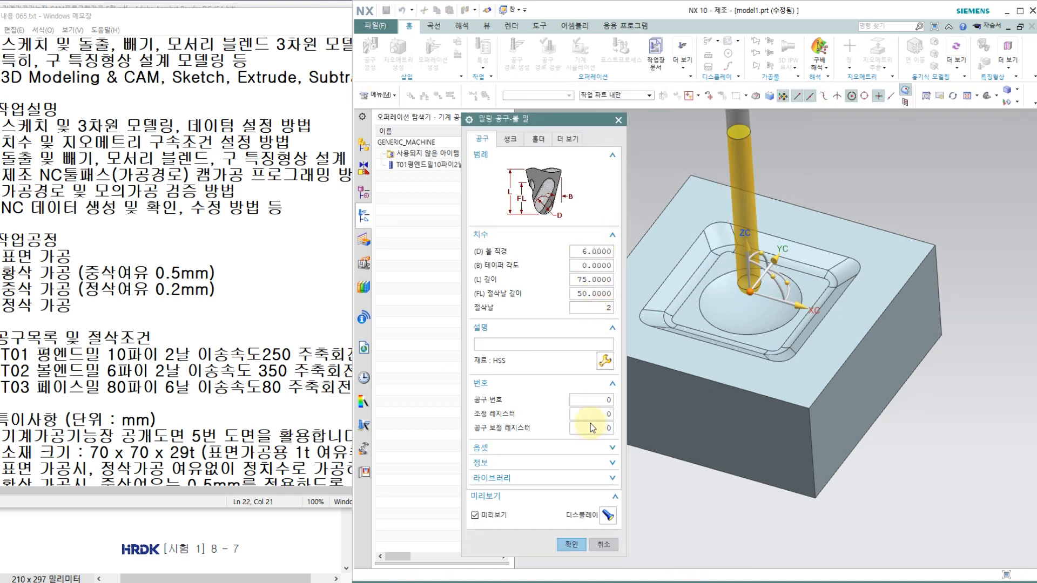
pyautogui.click(594, 400)
pyautogui.write('2')
pyautogui.click(606, 414)
pyautogui.write('2')
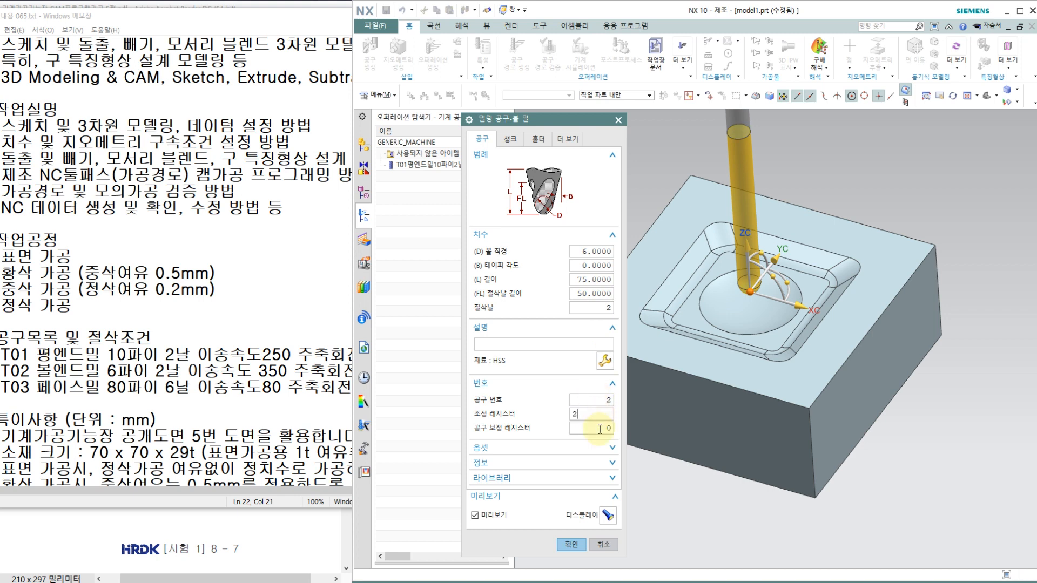
pyautogui.click(600, 428)
pyautogui.write('2')
pyautogui.click(572, 544)
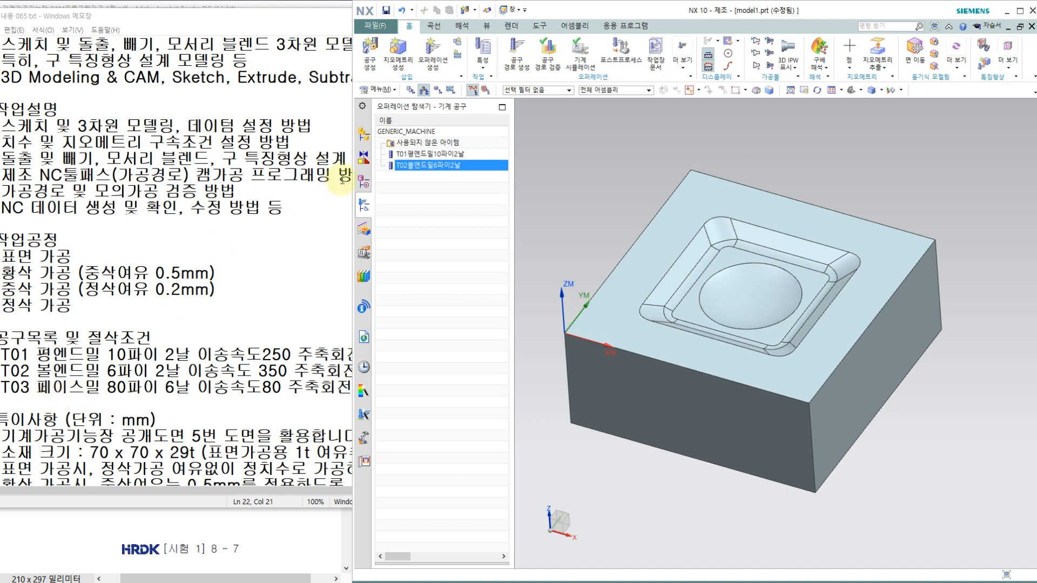
# Step: Retrieve the 64 mm face mill ugt0212_004 from the tool library's indexable face milling class
pyautogui.click(369, 54)
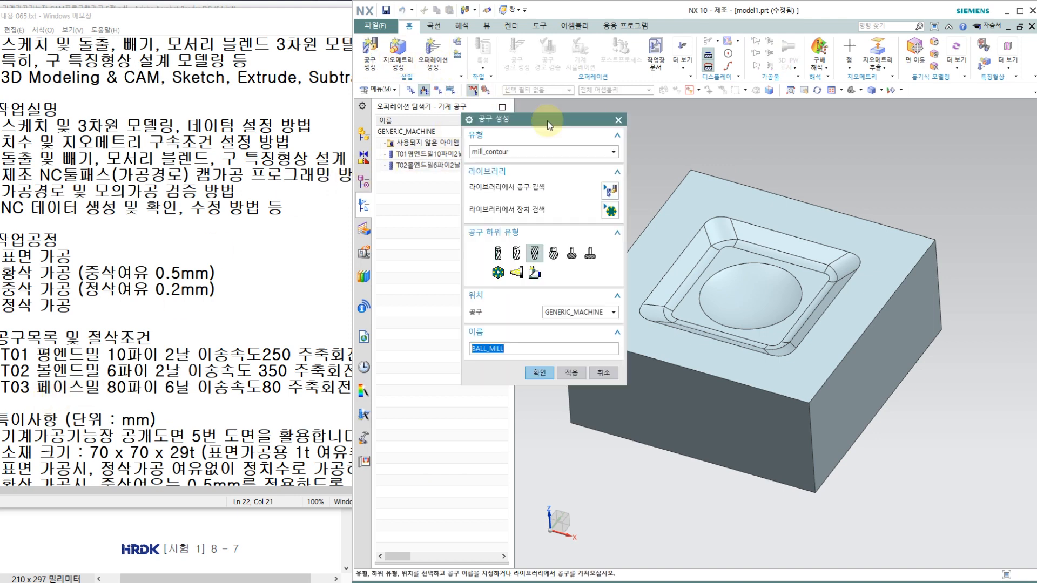
pyautogui.click(559, 152)
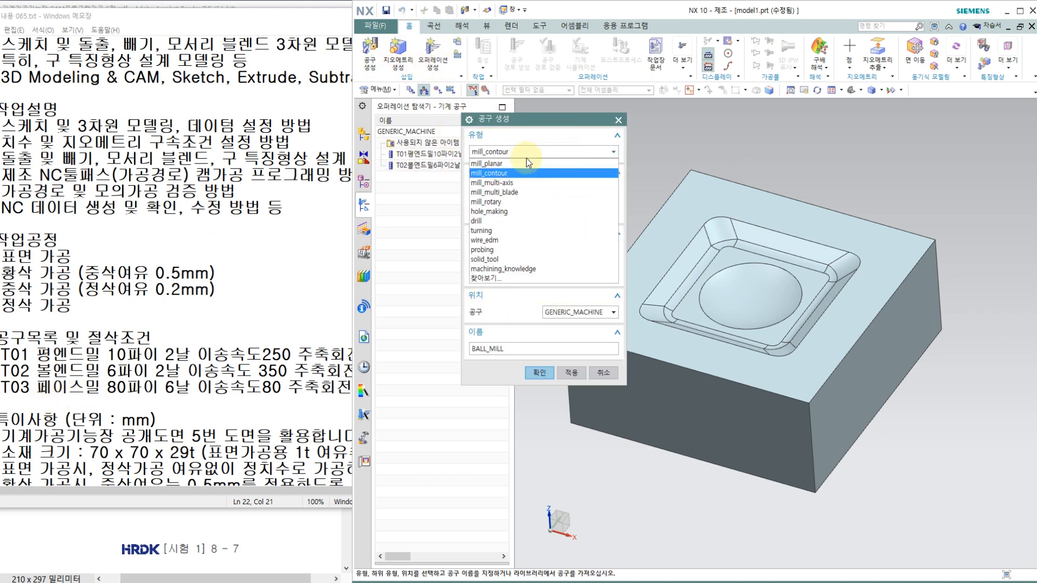
pyautogui.click(507, 137)
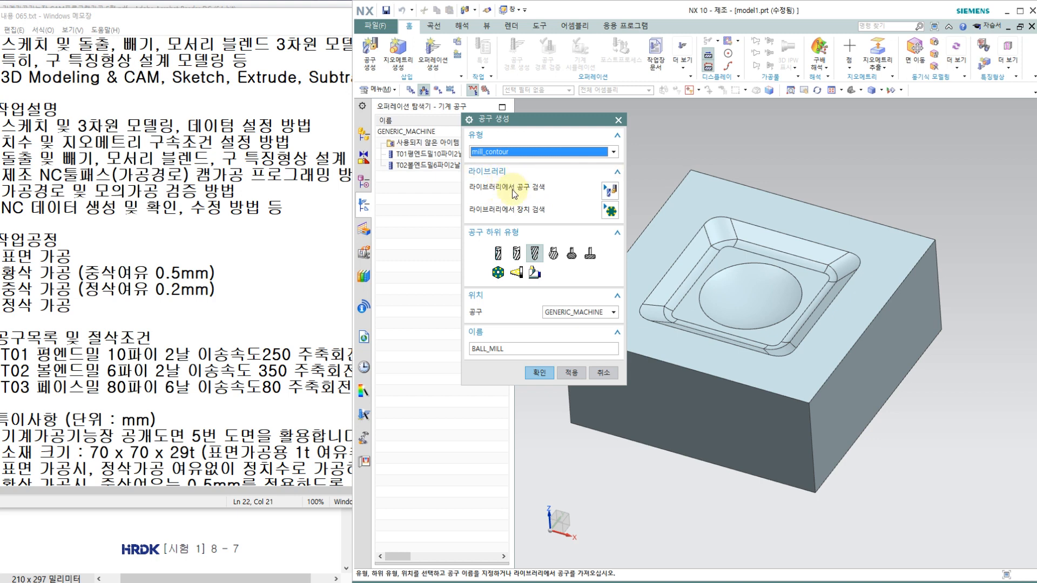
pyautogui.click(611, 190)
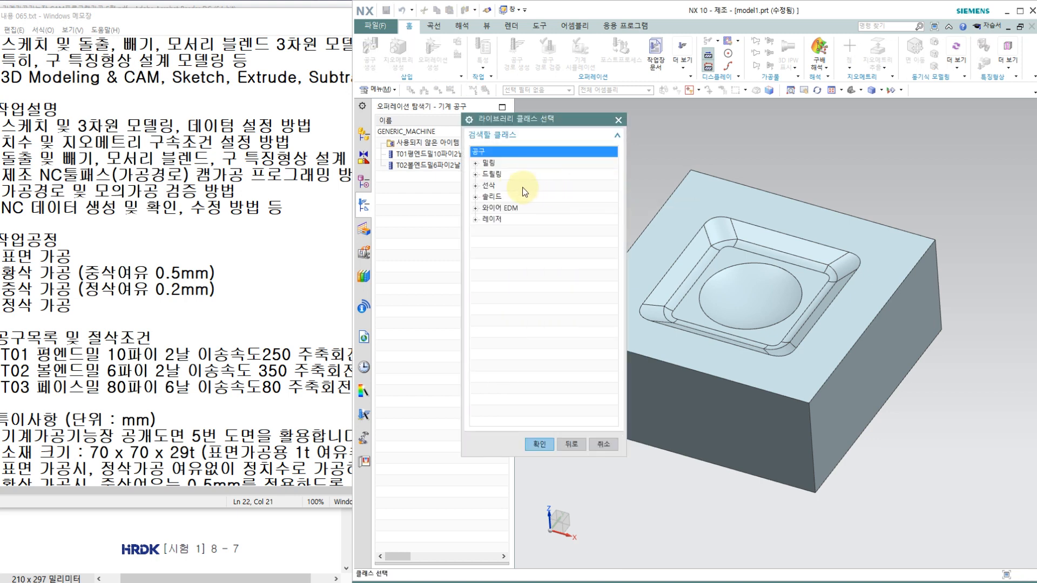
pyautogui.click(476, 164)
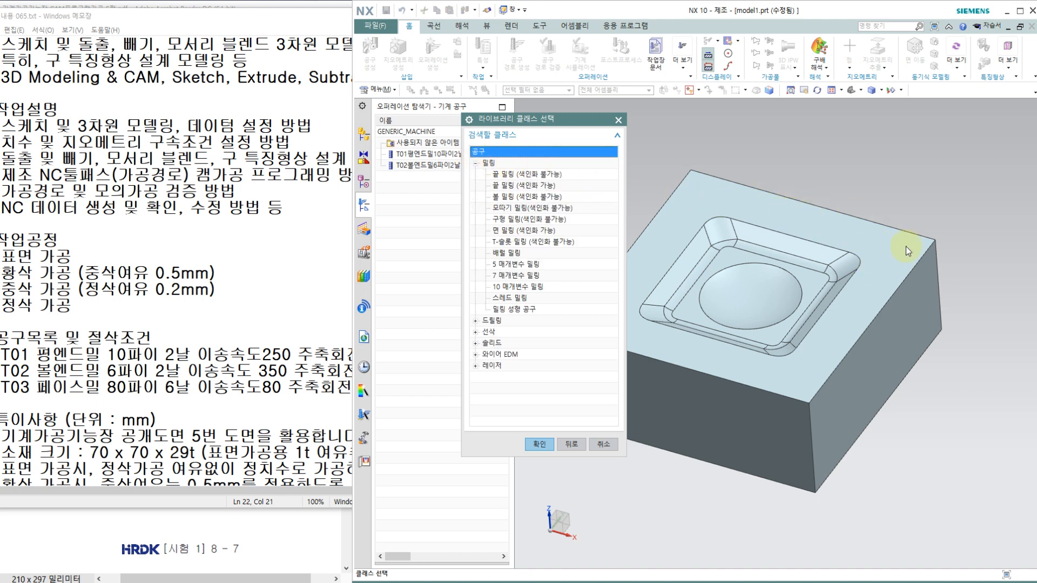
pyautogui.click(522, 231)
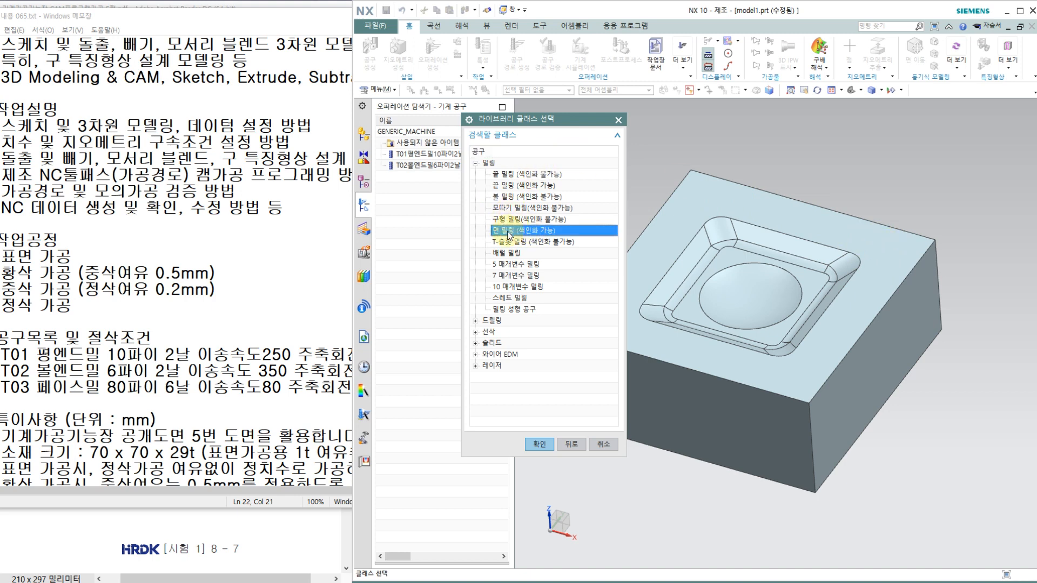
pyautogui.doubleClick(506, 230)
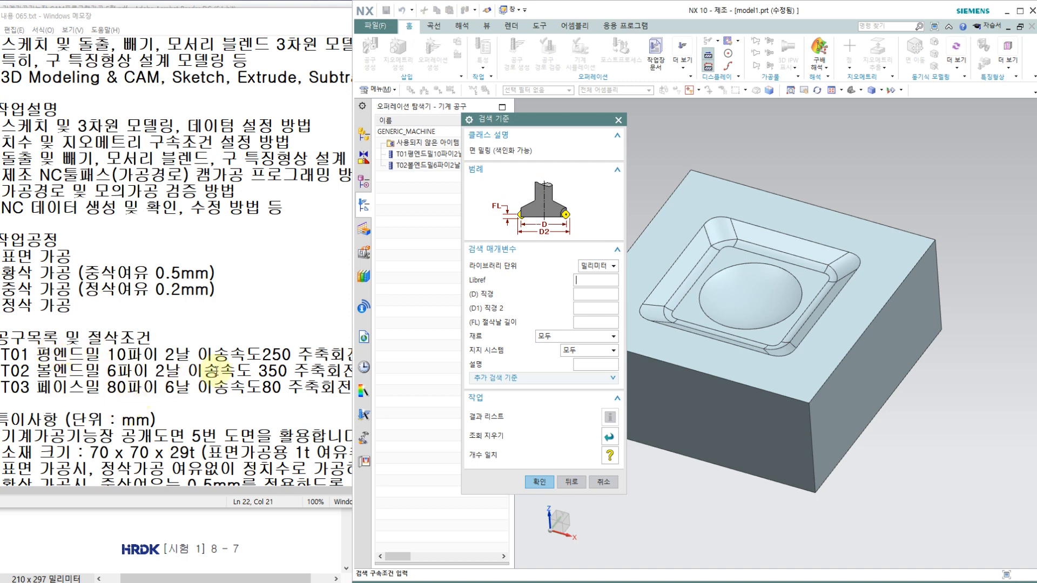
pyautogui.click(540, 482)
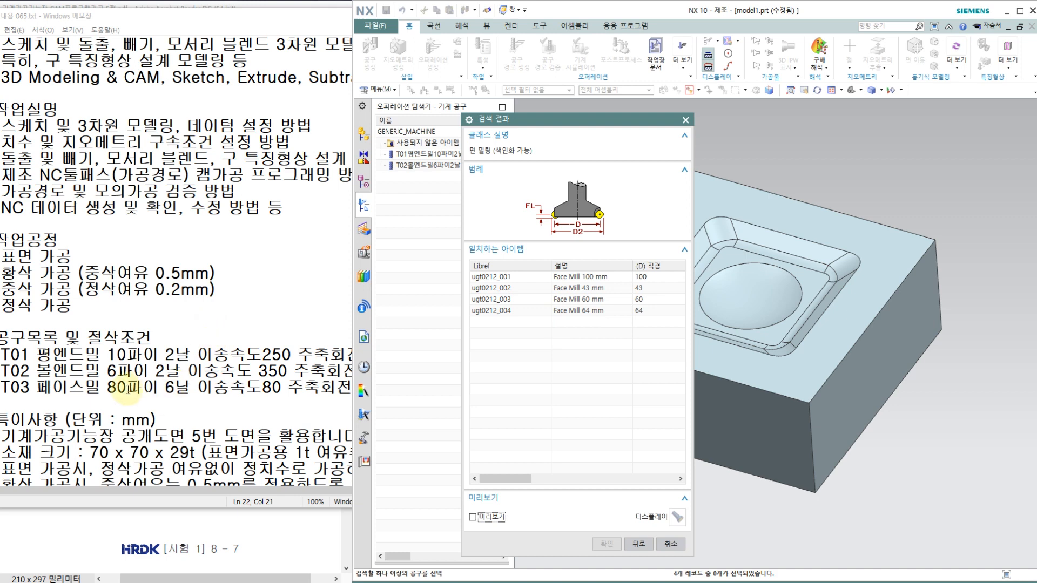
pyautogui.click(581, 312)
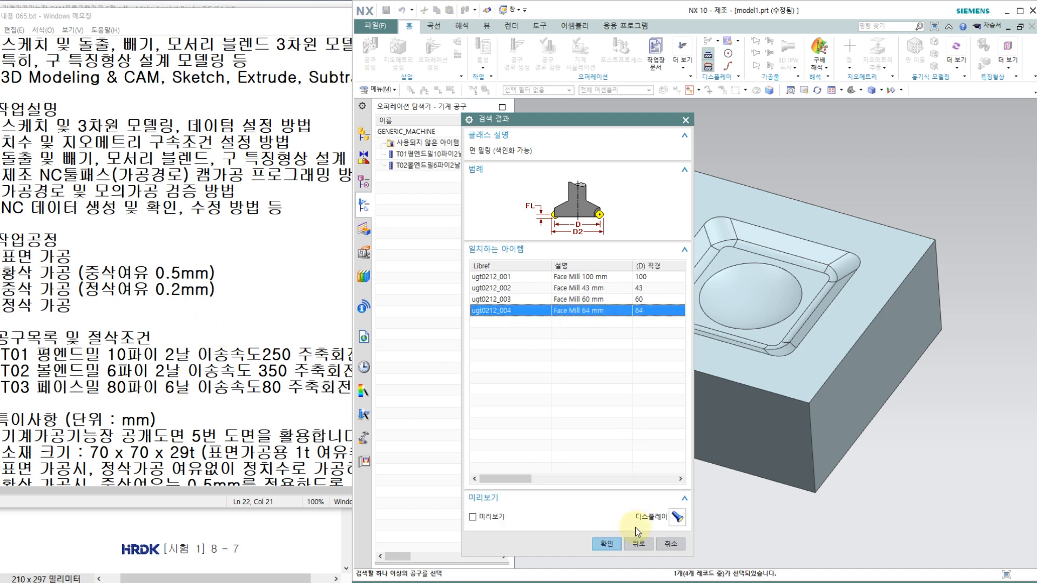
pyautogui.click(606, 543)
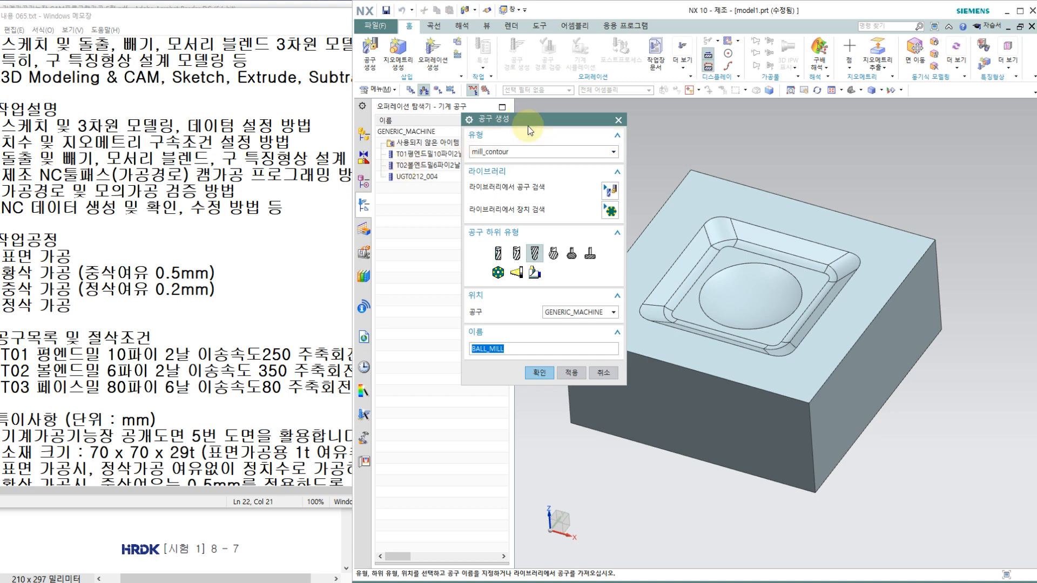
# Step: Close tool creation and rename the library face mill UGT0212_004 to T03페이스밀80파이6날
pyautogui.click(606, 373)
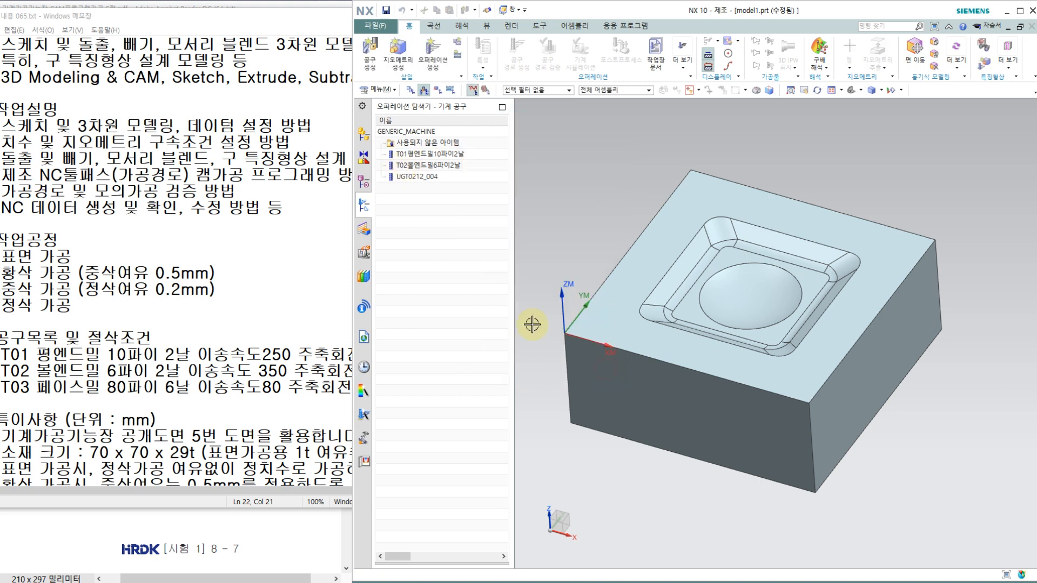
pyautogui.click(437, 181)
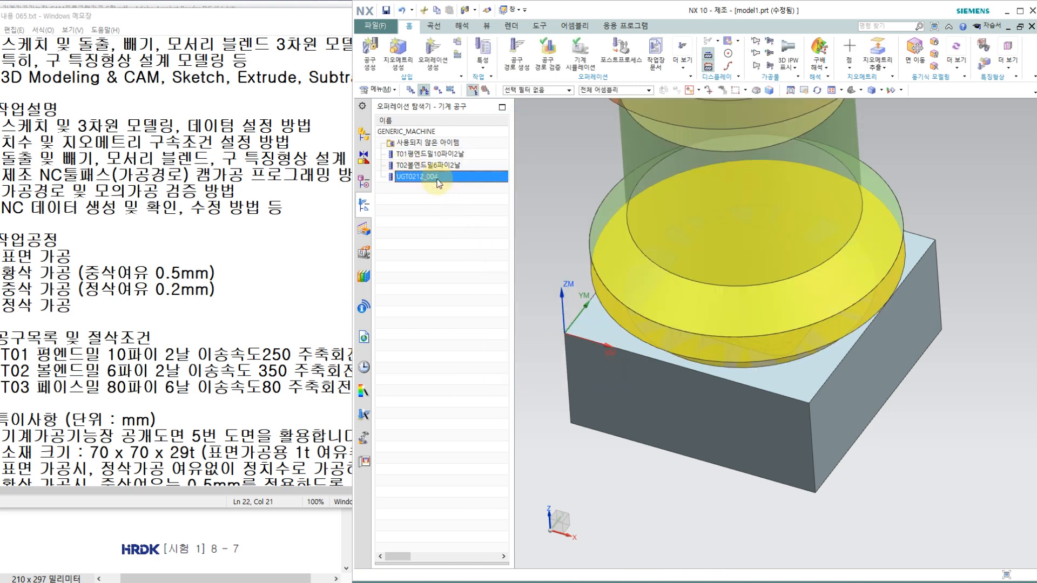
pyautogui.rightClick(450, 184)
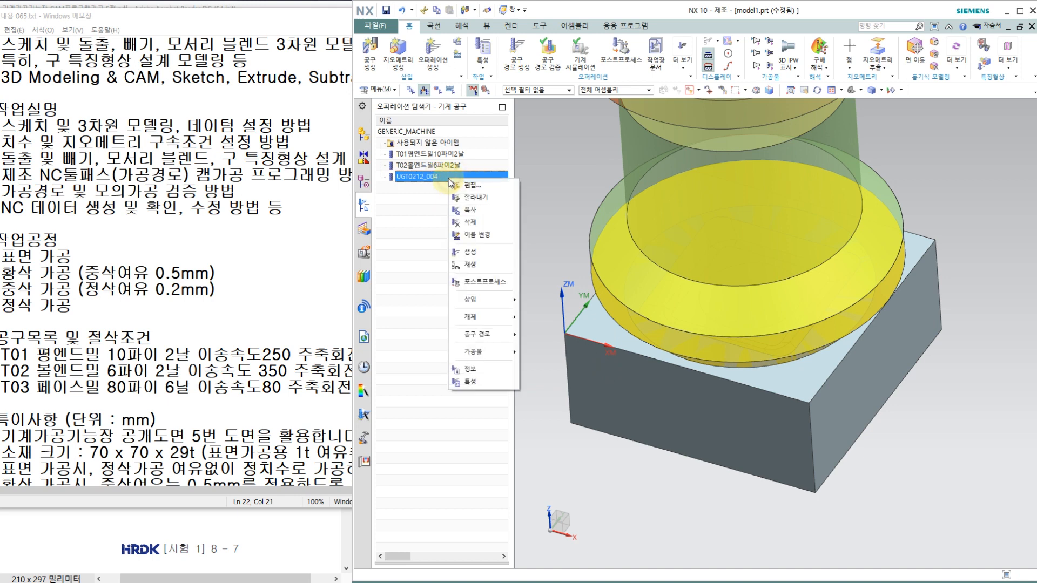
pyautogui.click(475, 234)
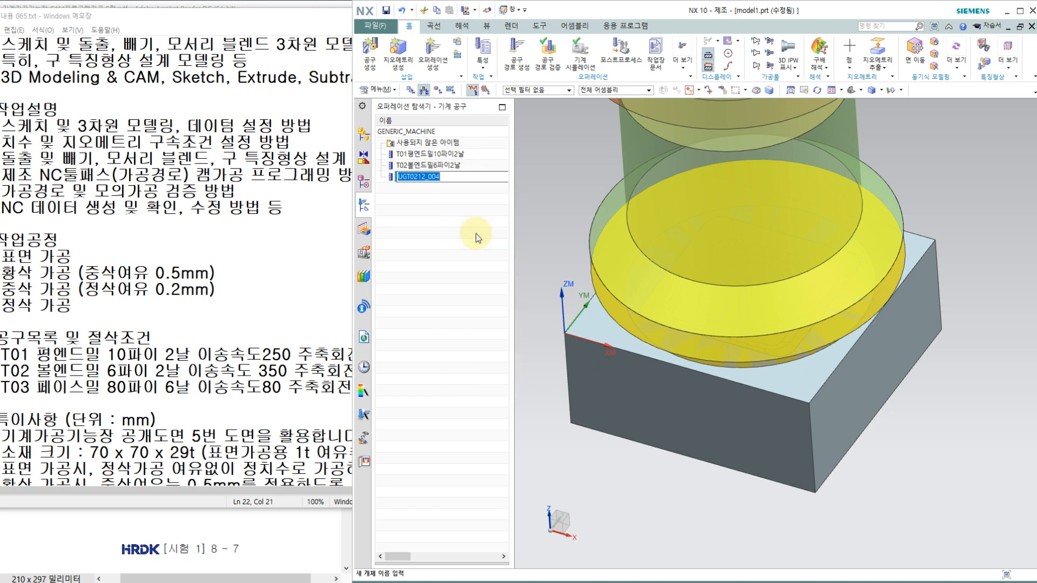
pyautogui.write('T03페이스밀80파이6날')
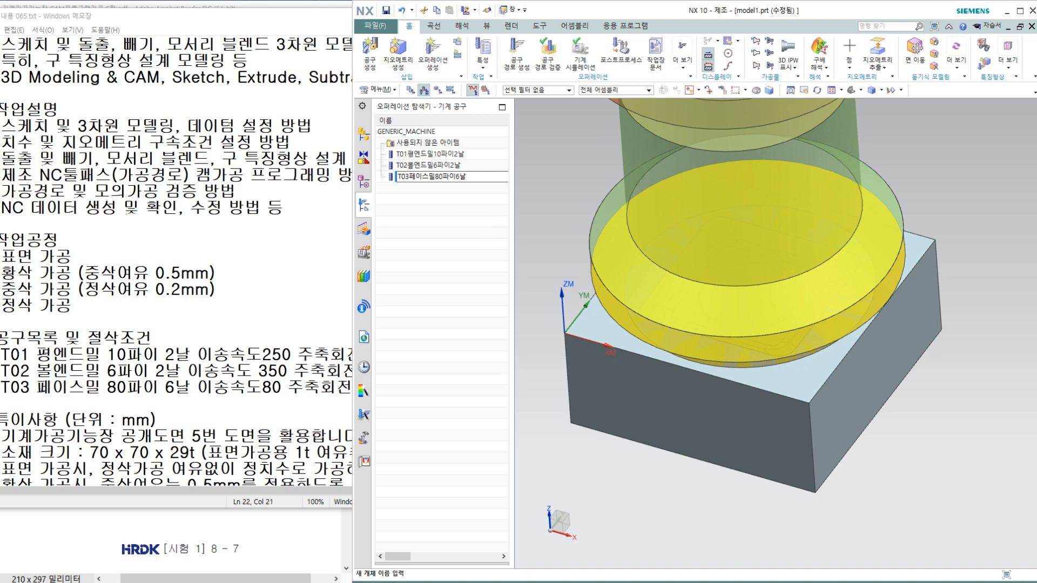
pyautogui.press('Return')
pyautogui.click(477, 232)
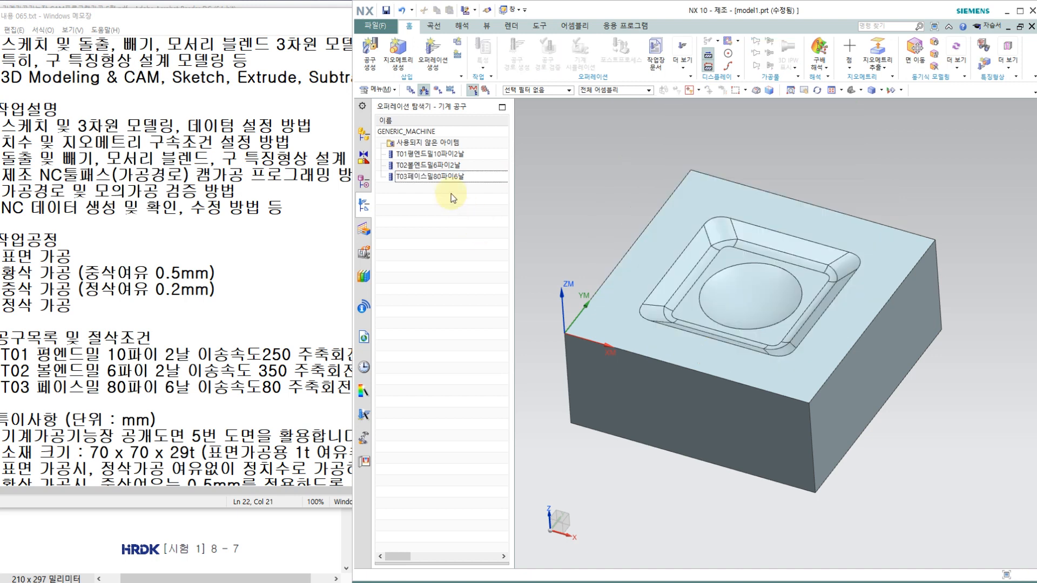
# Step: Open the T03 face mill for editing and set its chamfer angle to 0 and its number of flutes to 6
pyautogui.doubleClick(432, 176)
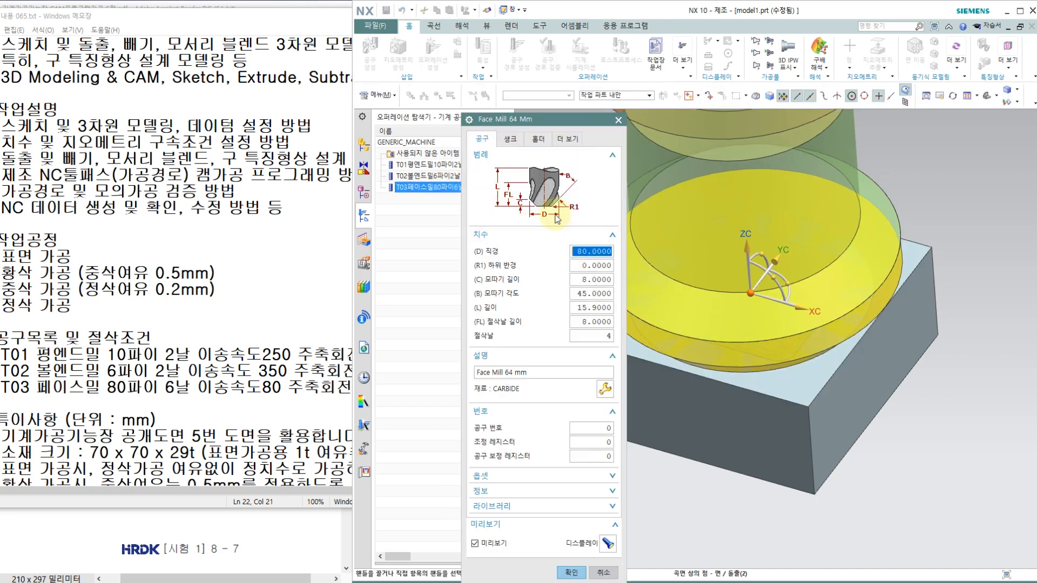
pyautogui.moveTo(807, 343); pyautogui.dragTo(896, 275, button='middle')
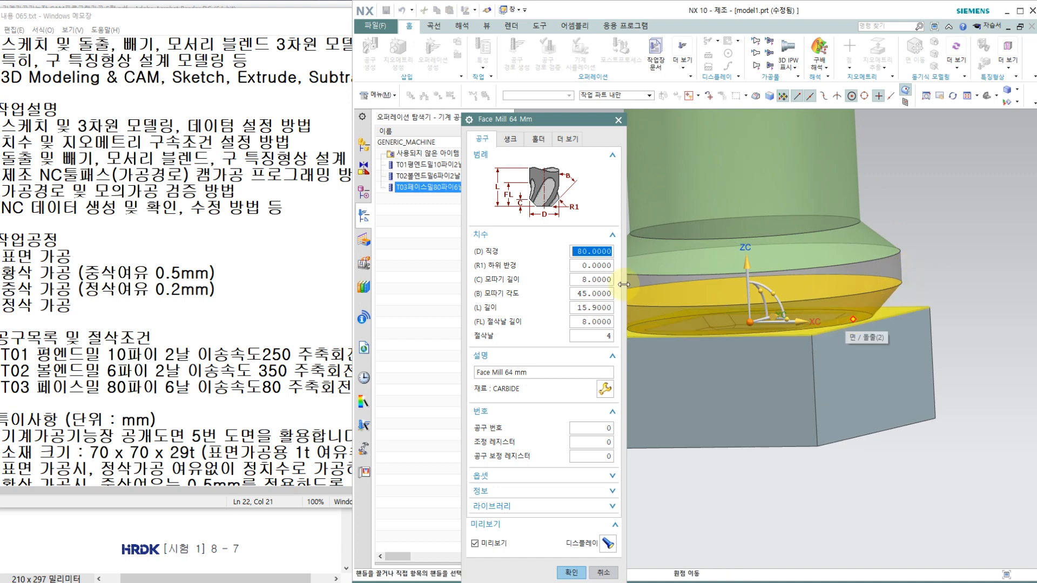
pyautogui.click(590, 293)
pyautogui.write('0')
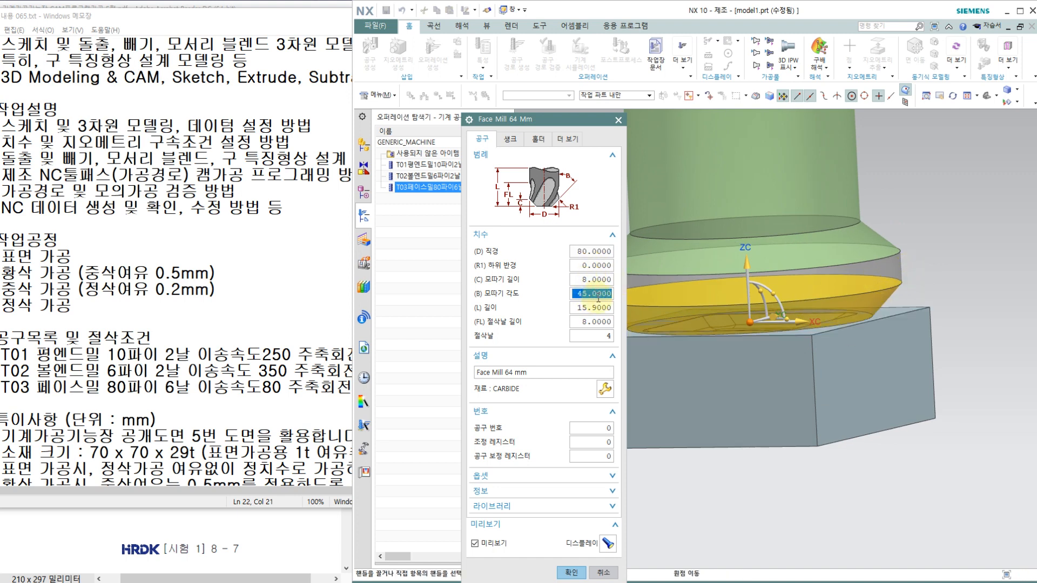
pyautogui.press('Return')
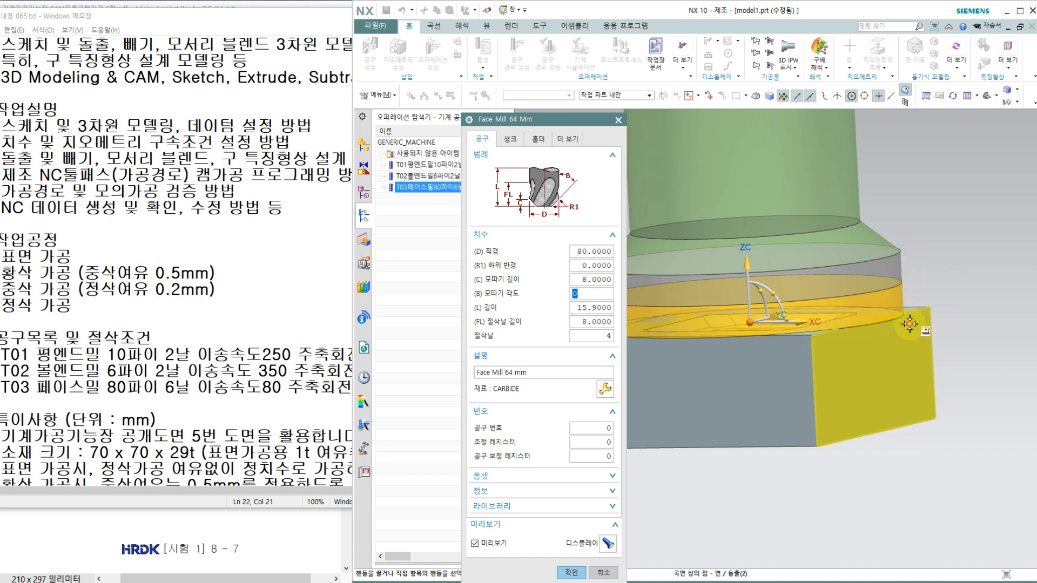
pyautogui.click(604, 337)
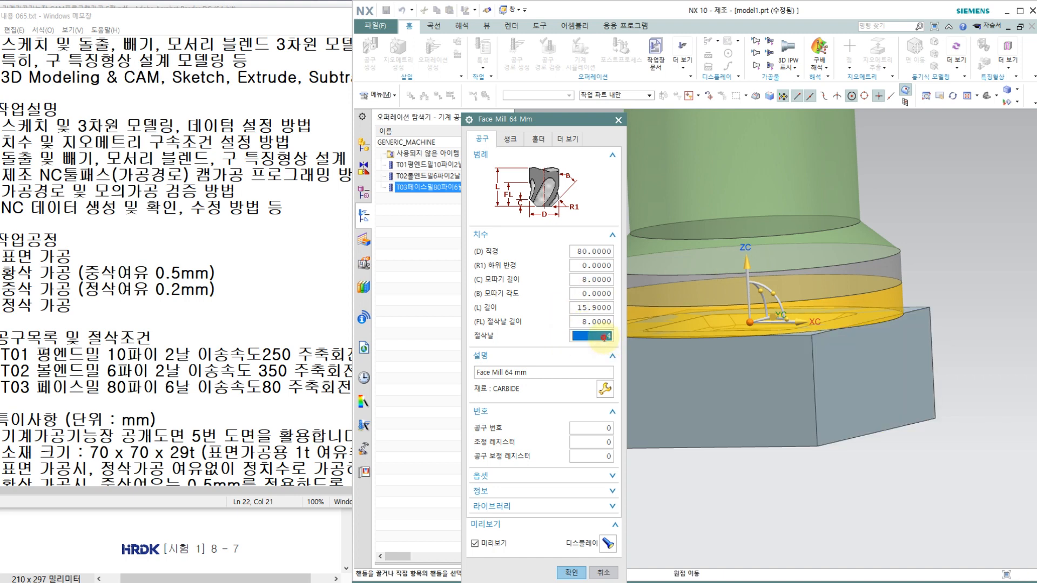
pyautogui.write('6')
# Step: Assign 3 as the face mill's tool number and adjust register, accept the tool and keep the changes to the library tool
pyautogui.click(597, 428)
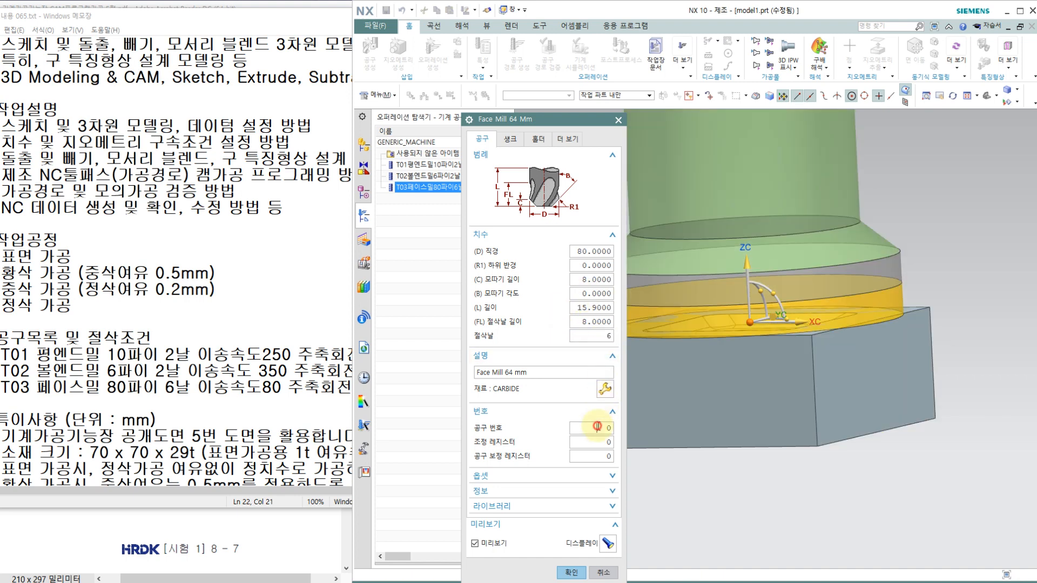
pyautogui.write('3')
pyautogui.click(597, 443)
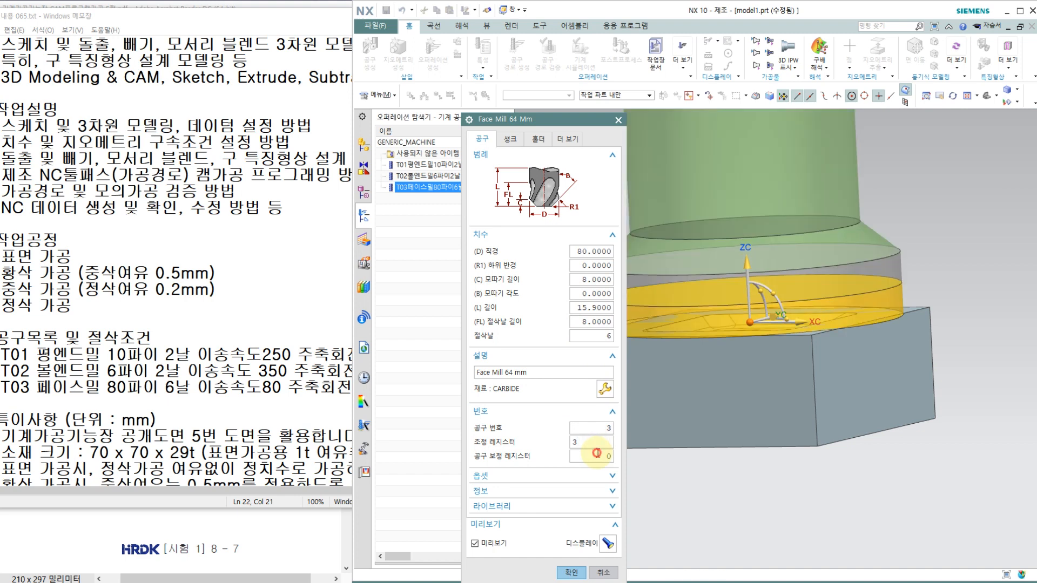
pyautogui.click(571, 572)
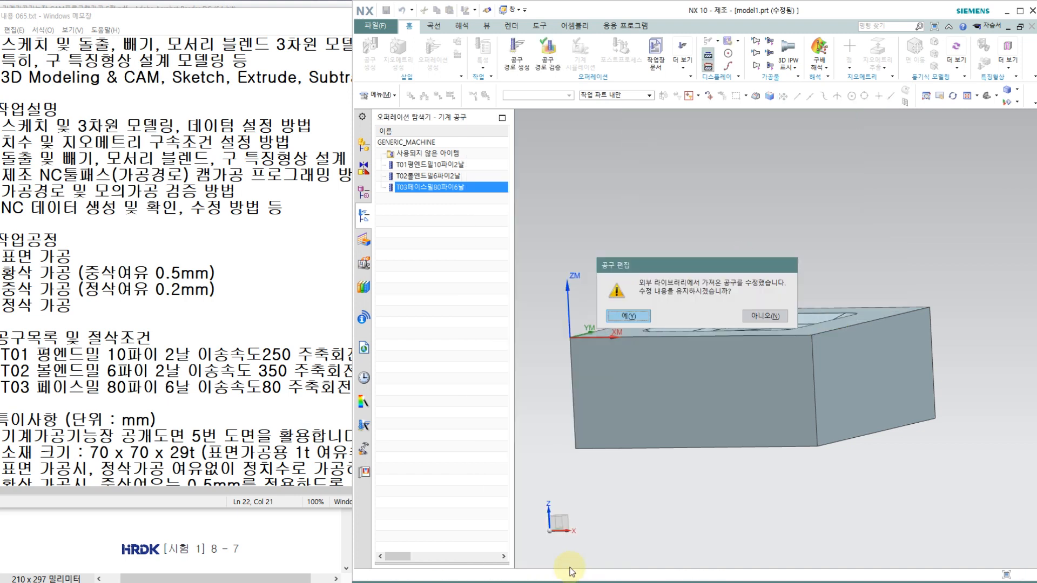
pyautogui.click(637, 316)
# Step: Preview the T01, T02 and T03 tools on the part one after another
pyautogui.click(441, 154)
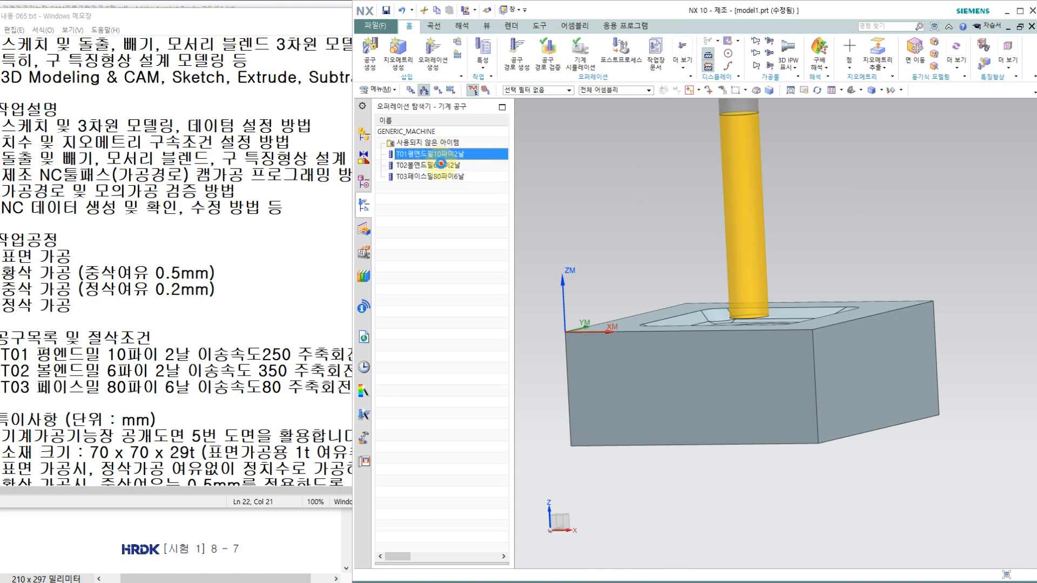
pyautogui.click(441, 165)
pyautogui.click(441, 177)
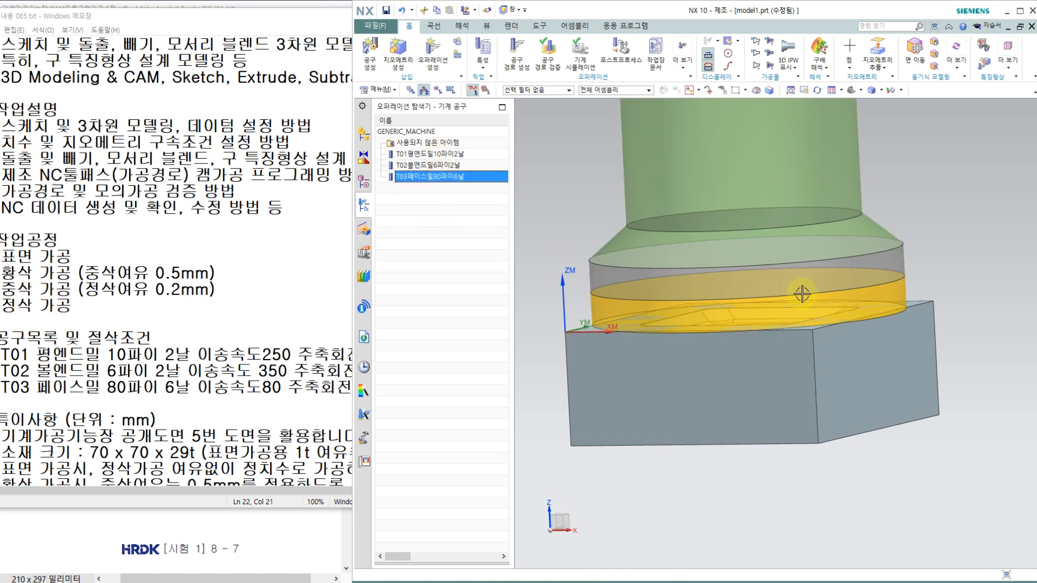
pyautogui.moveTo(802, 290); pyautogui.dragTo(795, 330, button='middle')
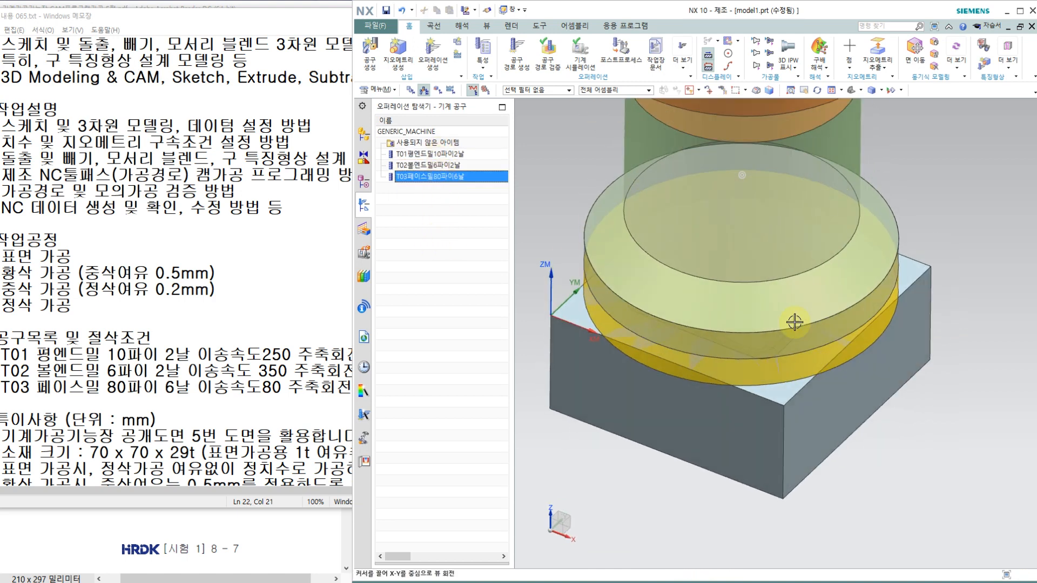
# Step: Show the operations by program order and start a new mill_planar operation of the FACE_MILLING subtype
pyautogui.rightClick(423, 217)
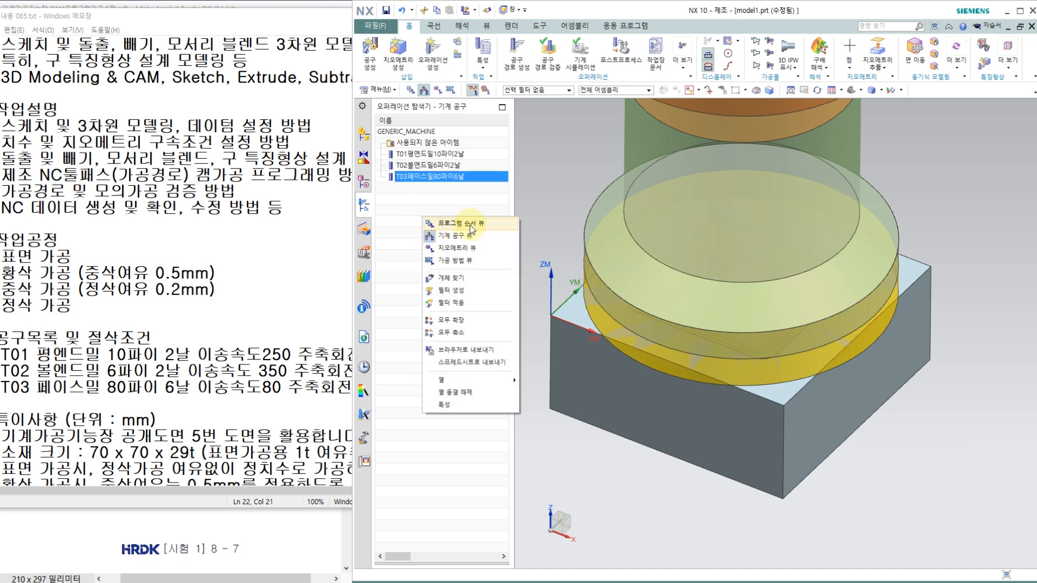
pyautogui.click(450, 224)
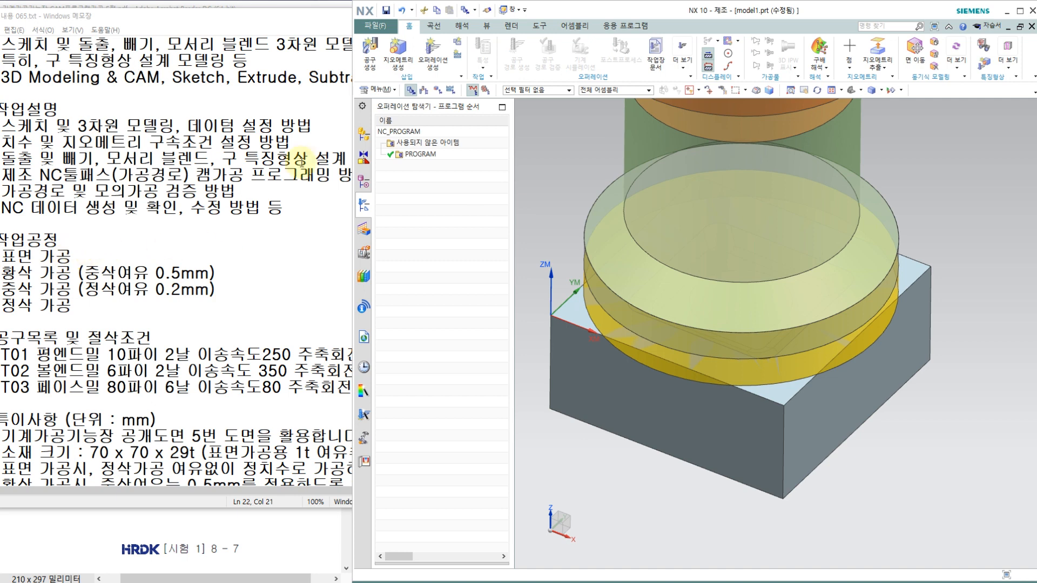
pyautogui.click(433, 54)
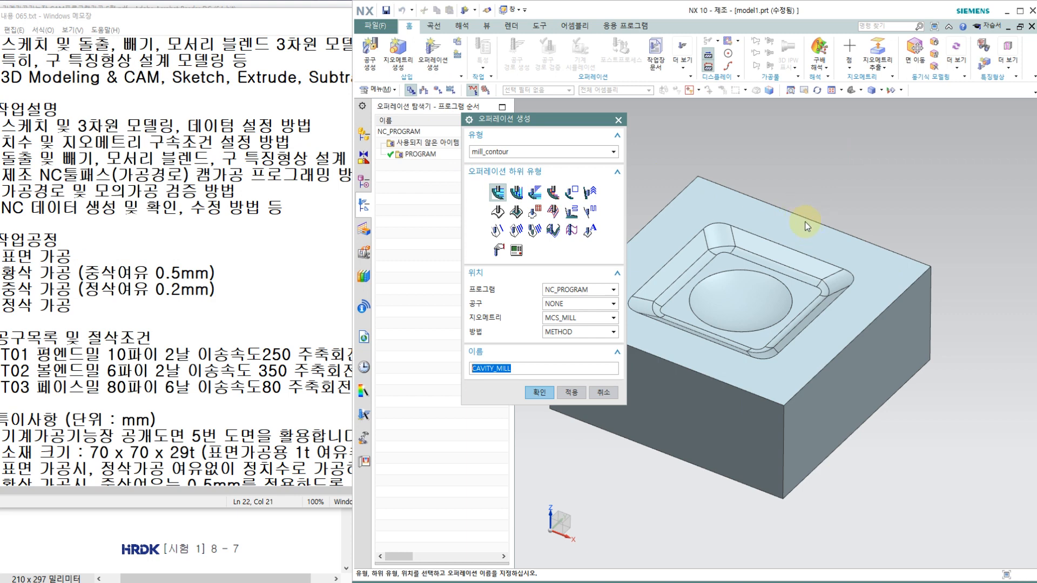
pyautogui.click(501, 155)
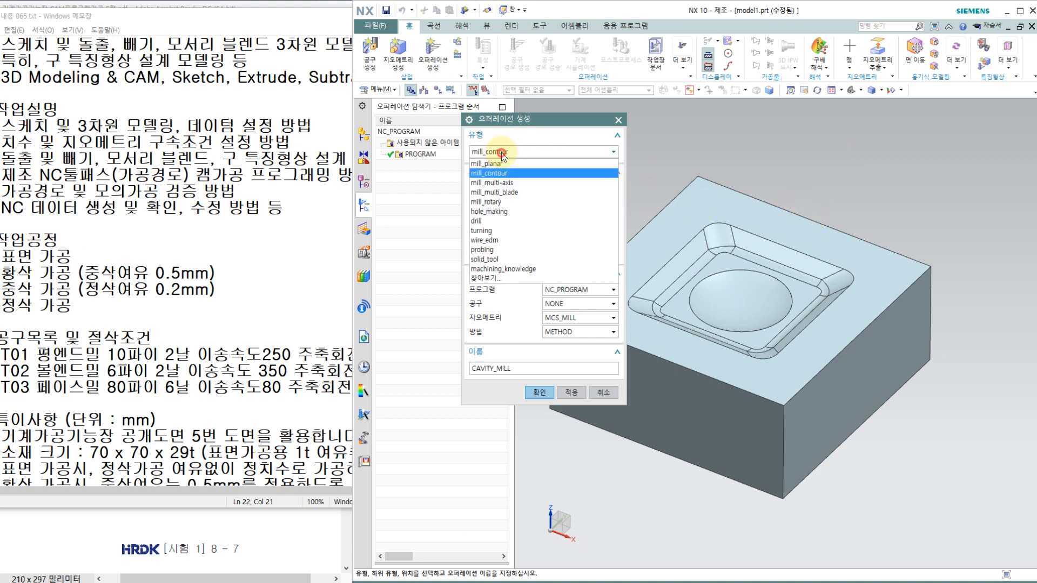
pyautogui.click(496, 164)
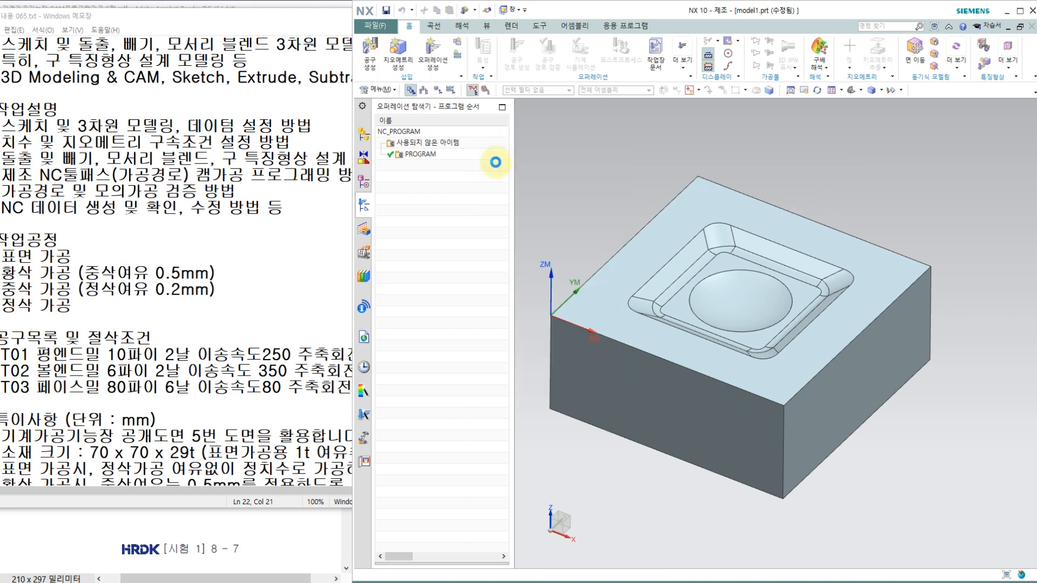
pyautogui.click(535, 193)
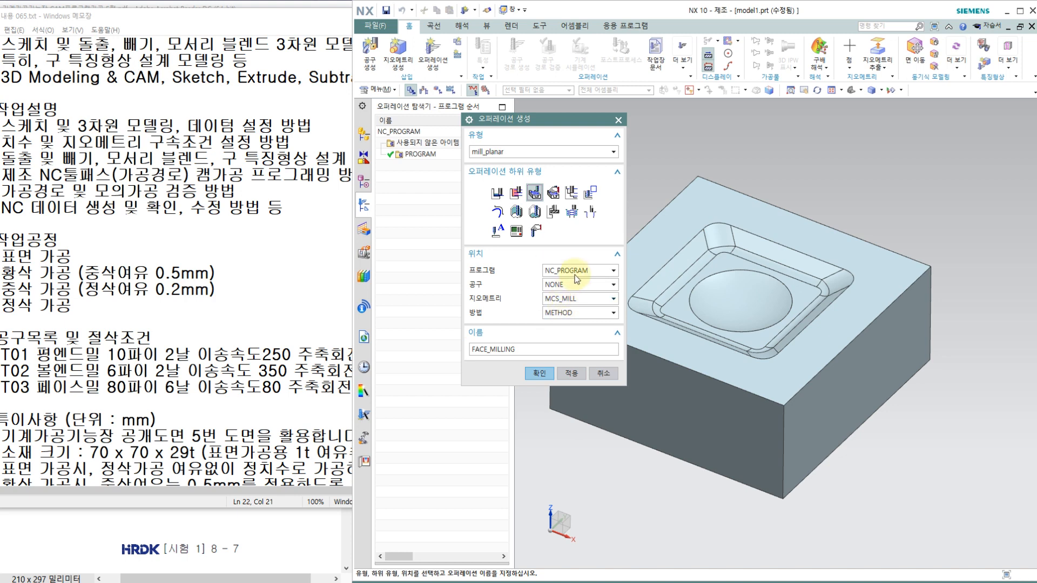
# Step: Assign program PROGRAM, tool T03페이스밀80파이6날 and geometry WORKPIECE to the face milling operation
pyautogui.click(578, 270)
pyautogui.click(569, 301)
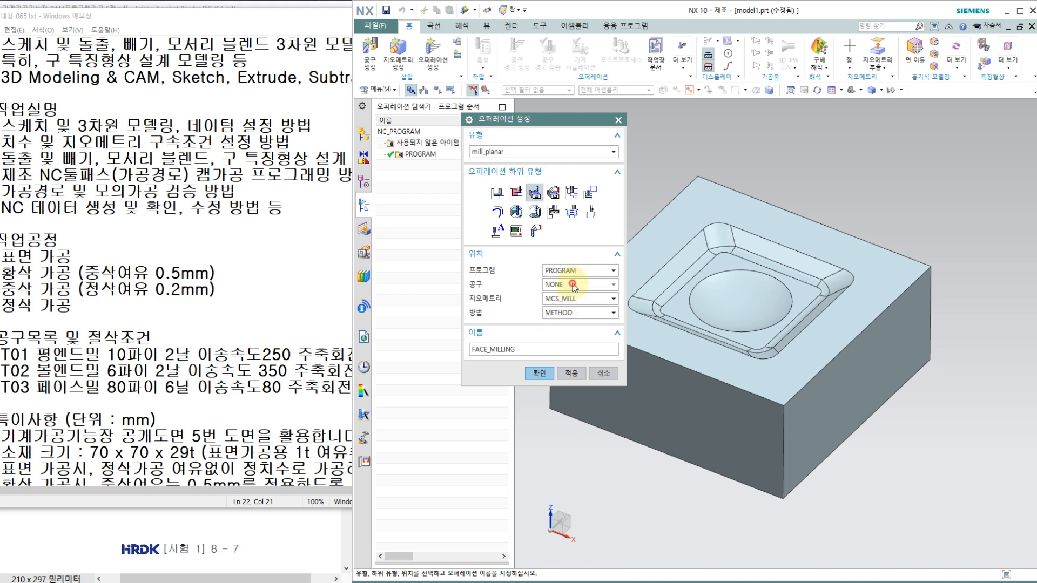
pyautogui.click(575, 284)
pyautogui.click(571, 325)
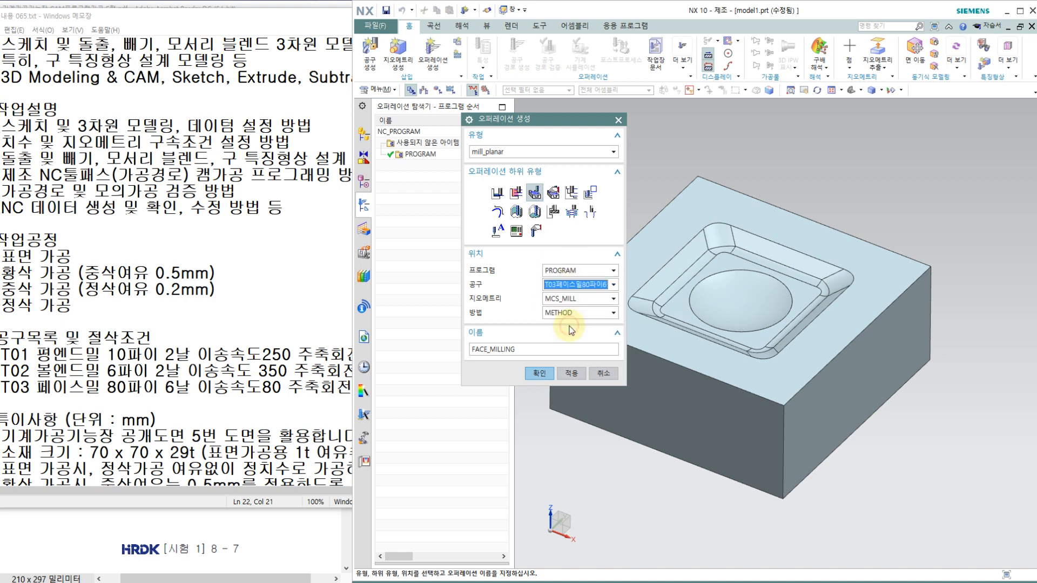
pyautogui.click(576, 300)
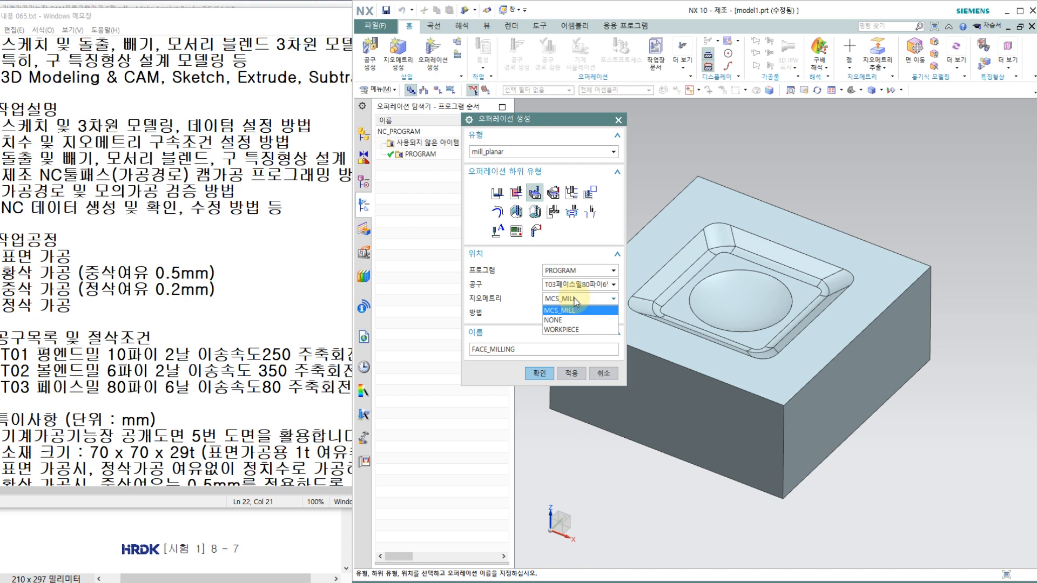
pyautogui.click(571, 331)
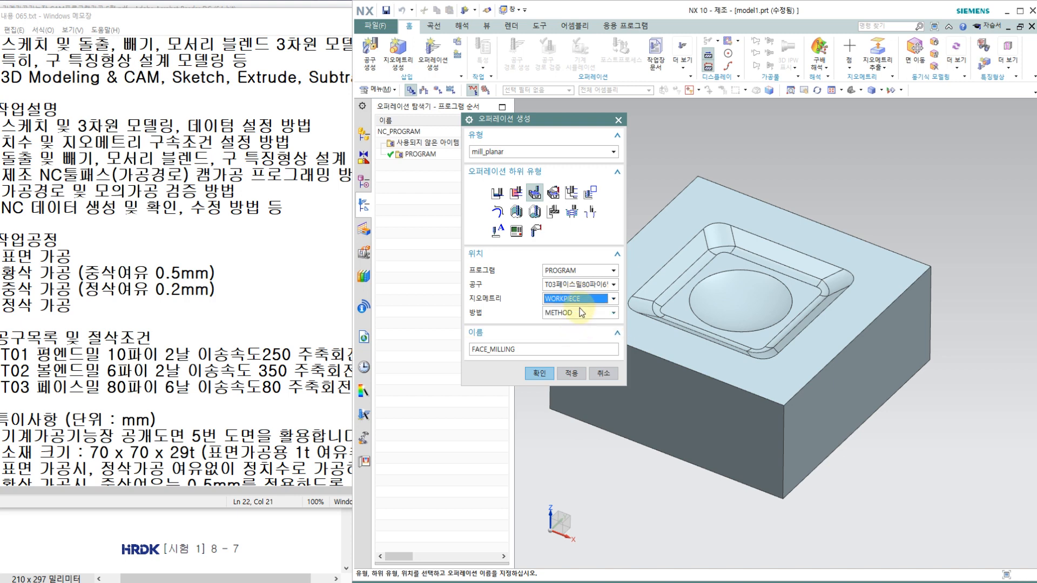
# Step: Check the machining sequence and the face machining allowance in the Notepad notes before choosing the operation's method
pyautogui.click(570, 315)
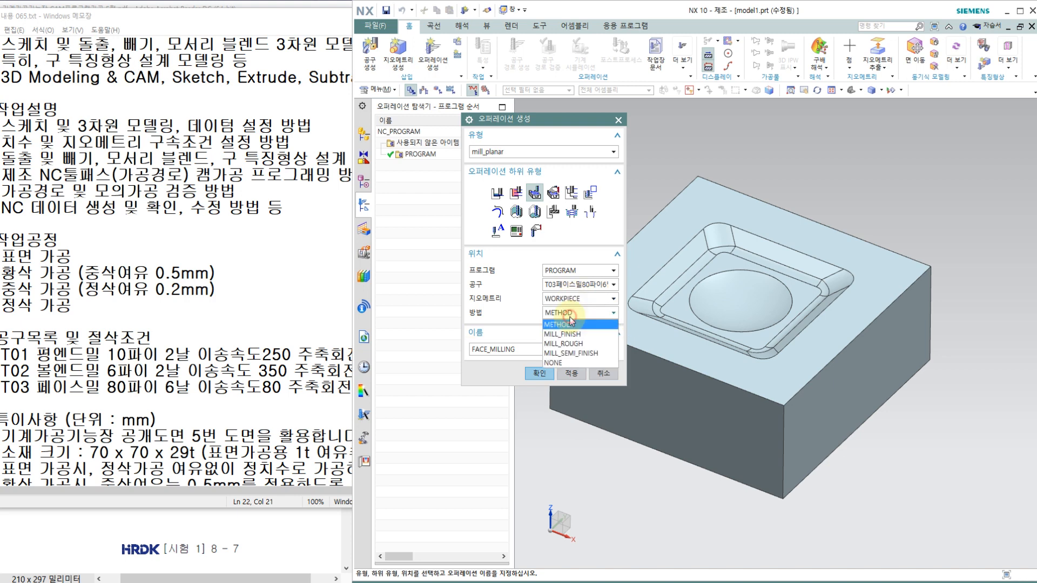
pyautogui.click(246, 354)
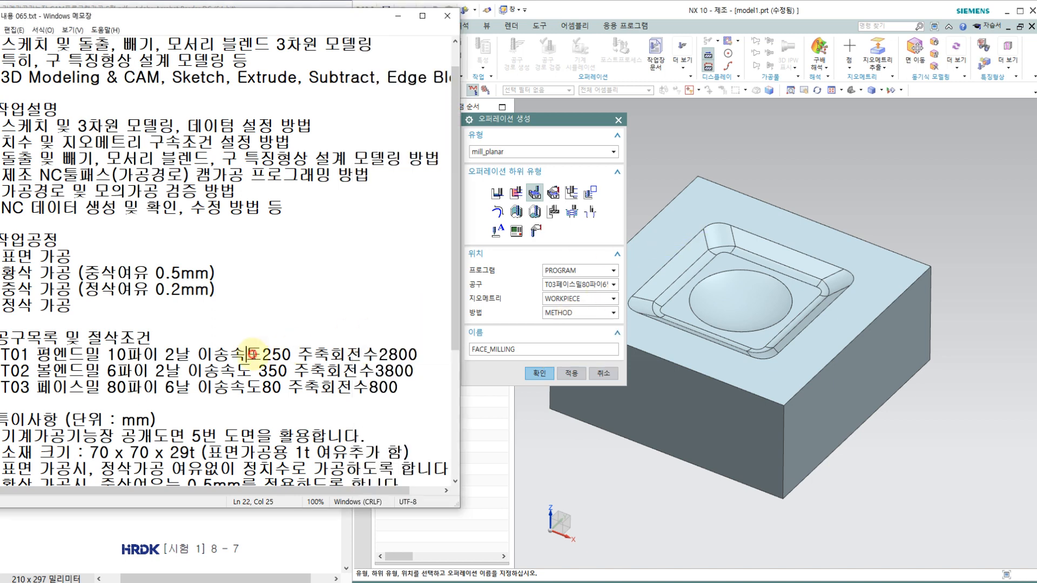
pyautogui.scroll(-2, 249, 353)
pyautogui.scroll(-1, 81, 206)
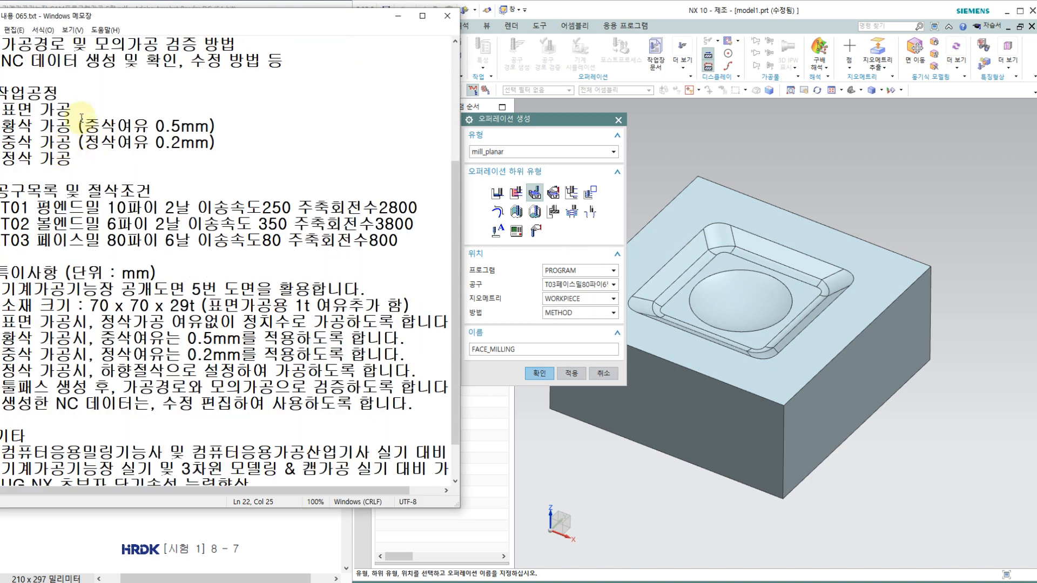
pyautogui.moveTo(78, 126); pyautogui.dragTo(1, 126)
pyautogui.scroll(3, 125, 216)
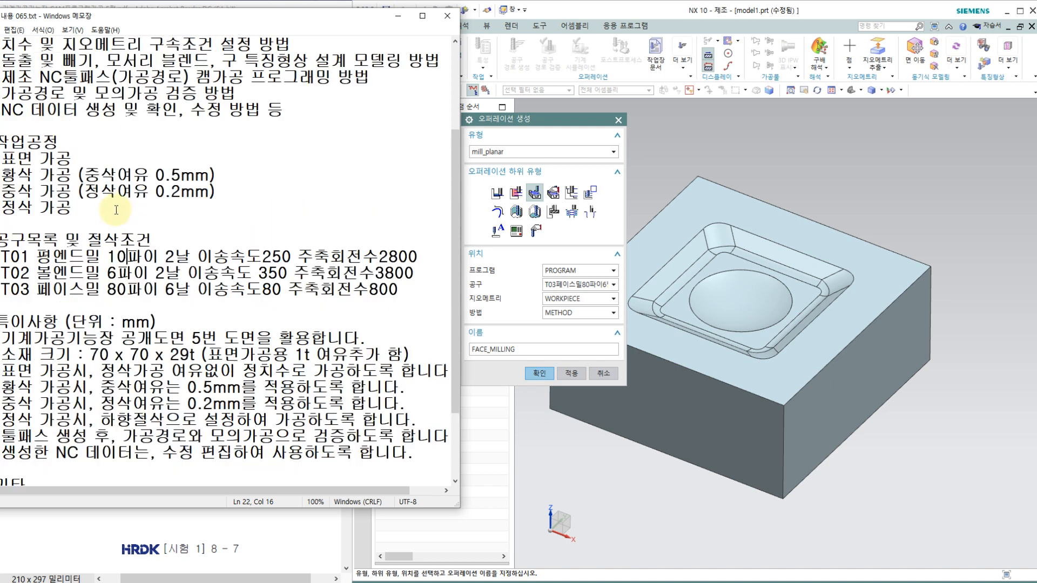
pyautogui.click(80, 157)
pyautogui.click(544, 132)
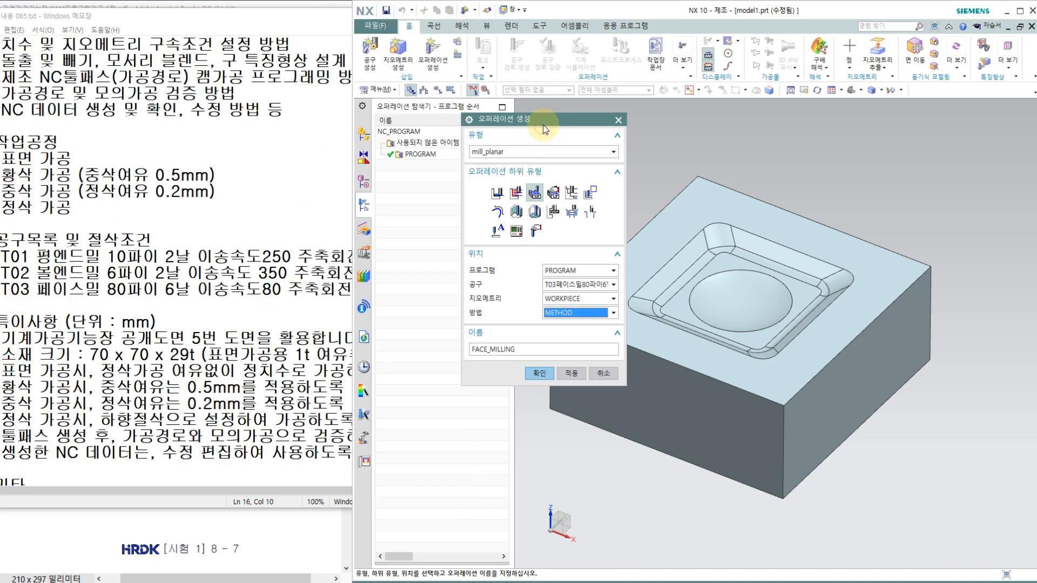
# Step: Set the face milling operation's method to MILL_FINISH, name it 01표면가공 and create it
pyautogui.click(583, 315)
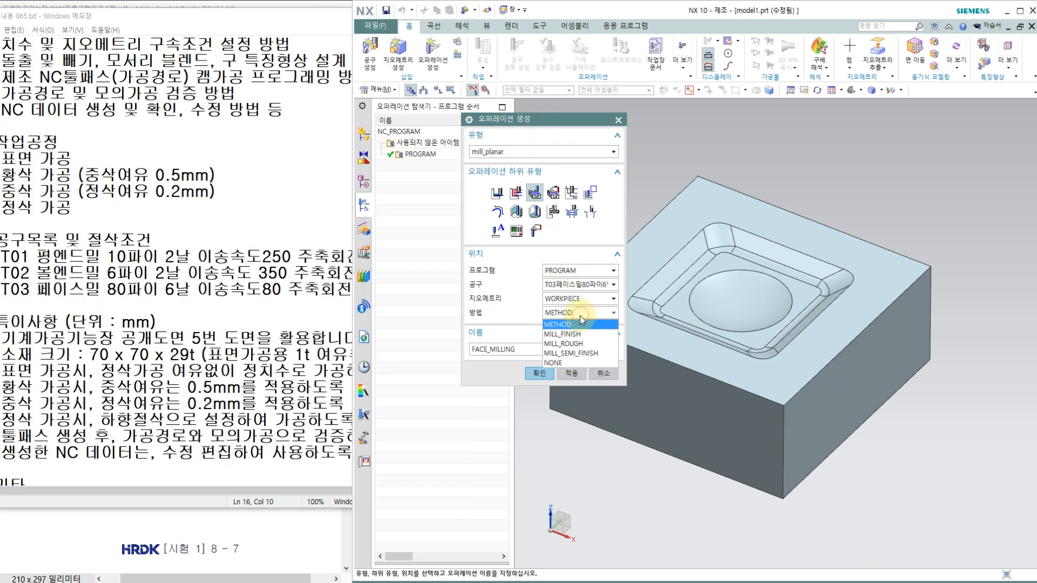
pyautogui.click(567, 335)
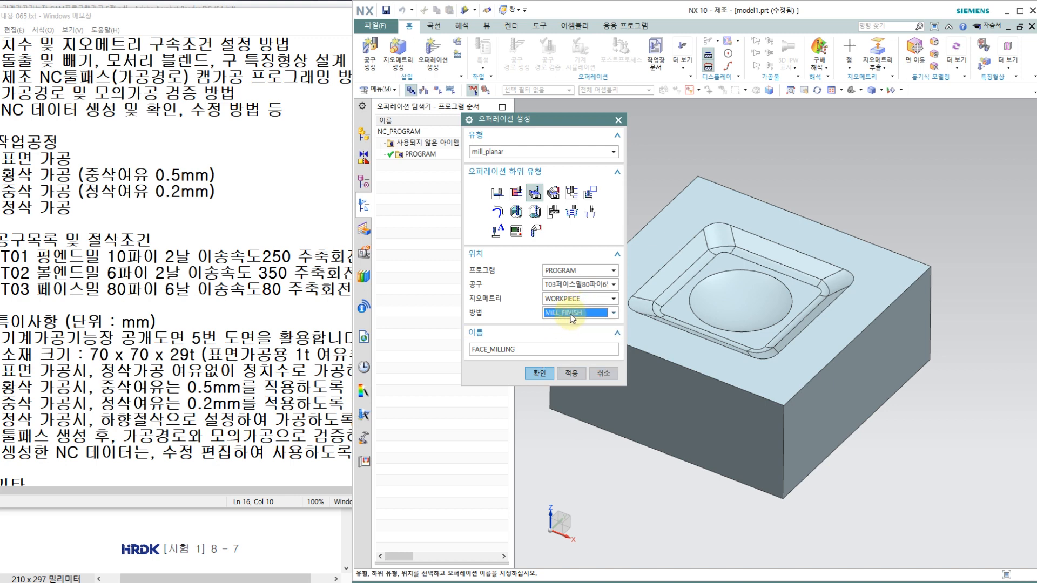
pyautogui.doubleClick(545, 349)
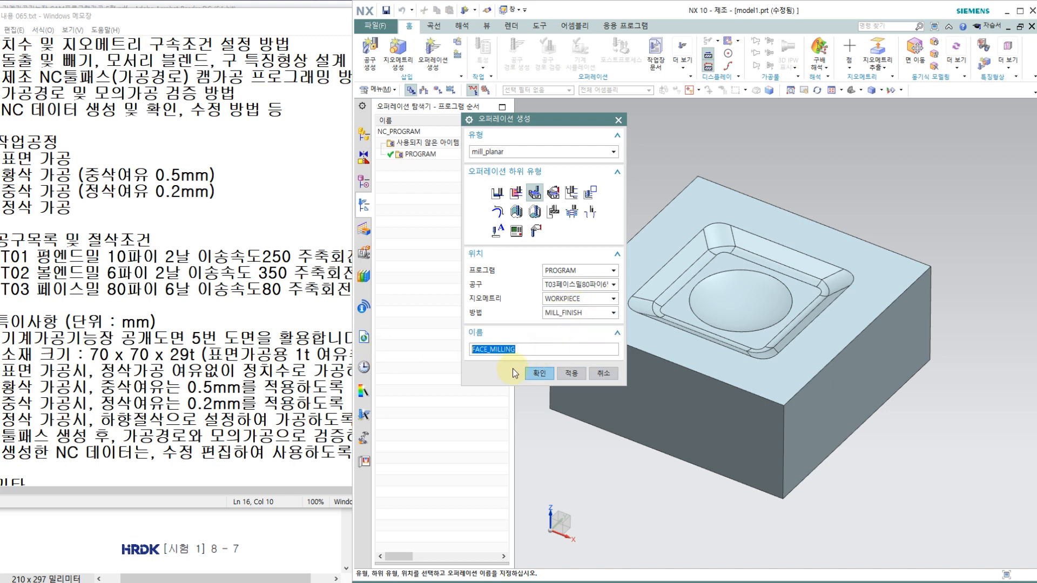
pyautogui.write('01표면가공')
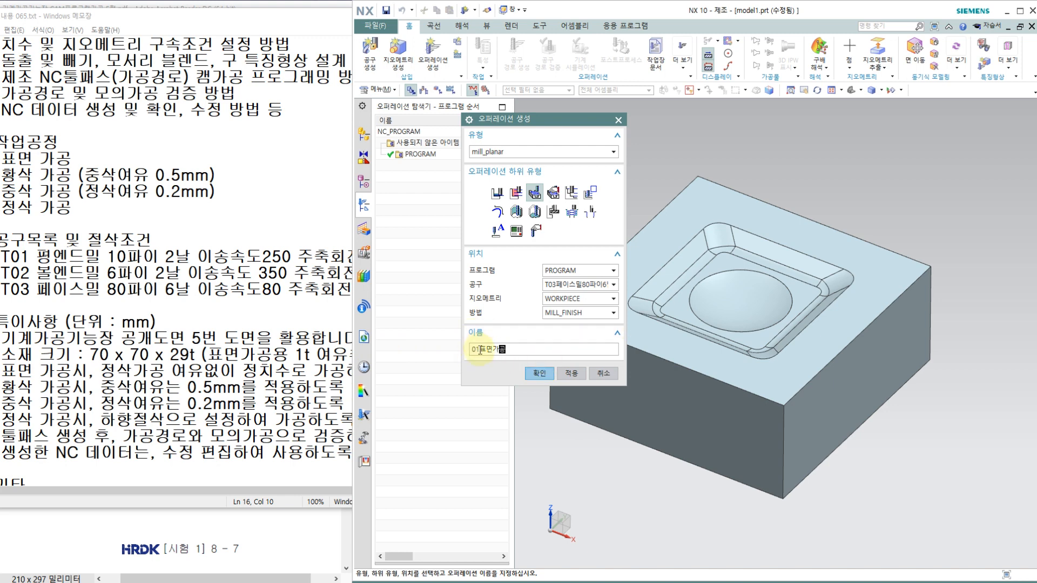
pyautogui.click(538, 373)
pyautogui.click(540, 374)
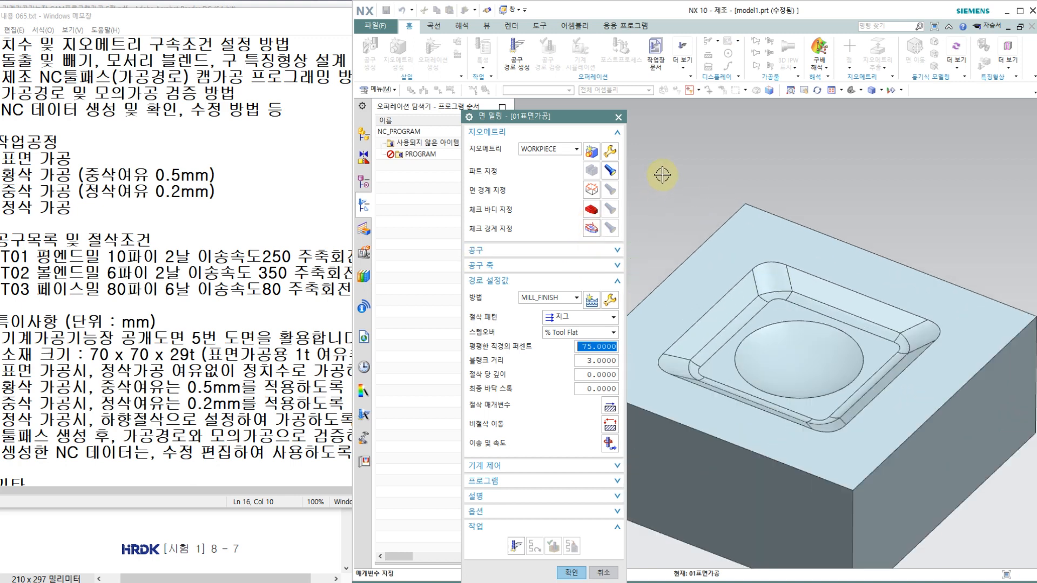
# Step: Specify the part's flat upper face around the pocket as the face boundary of the operation
pyautogui.scroll(3, 672, 184)
pyautogui.scroll(-2, 684, 205)
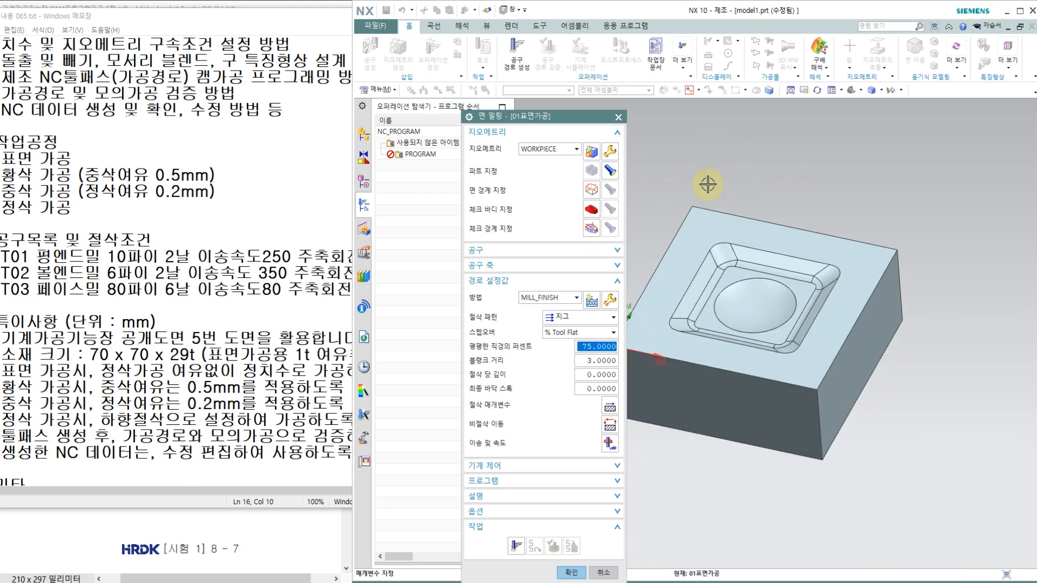
pyautogui.click(593, 189)
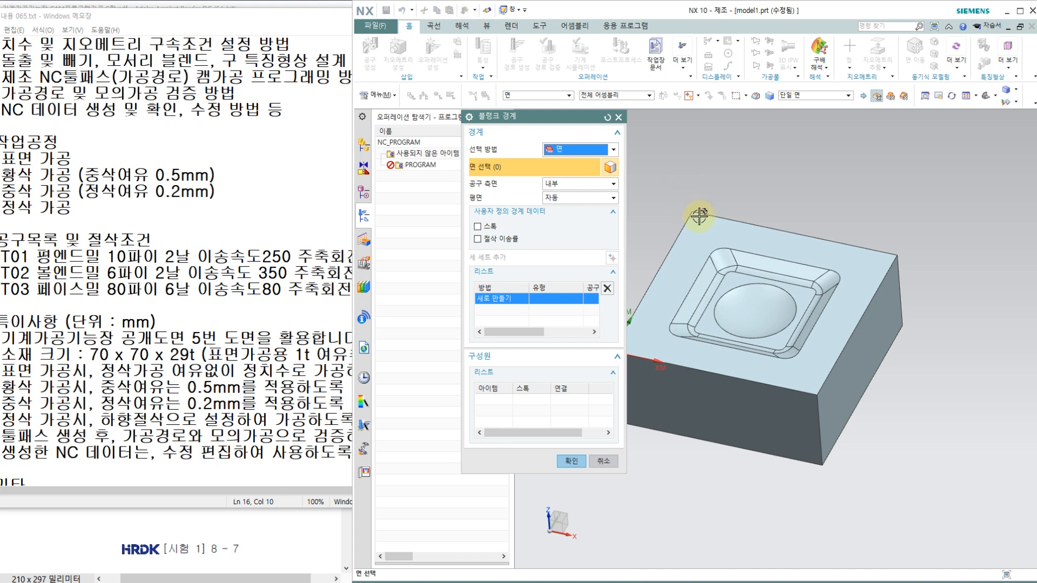
pyautogui.click(703, 227)
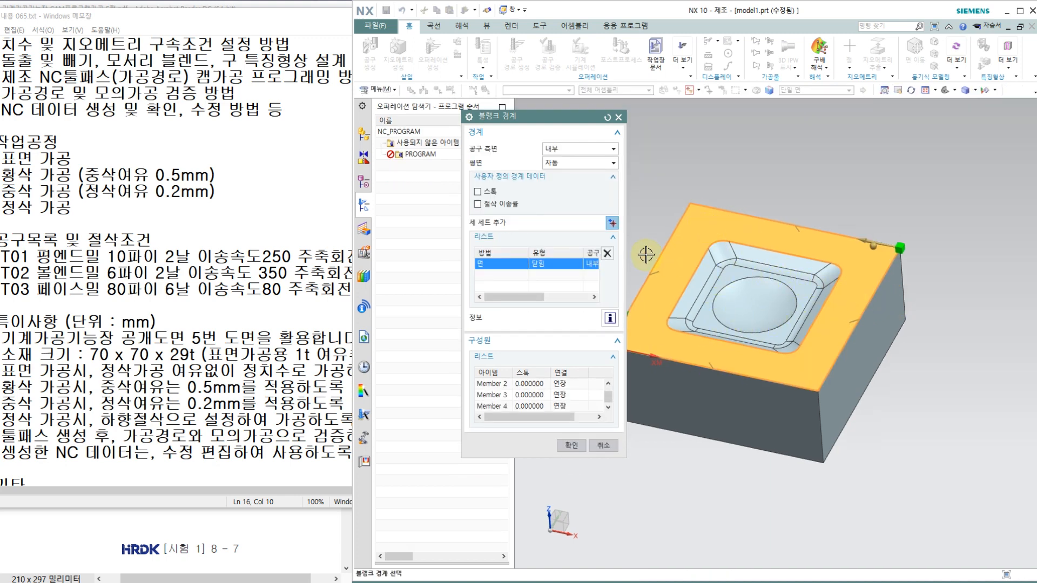
pyautogui.click(571, 445)
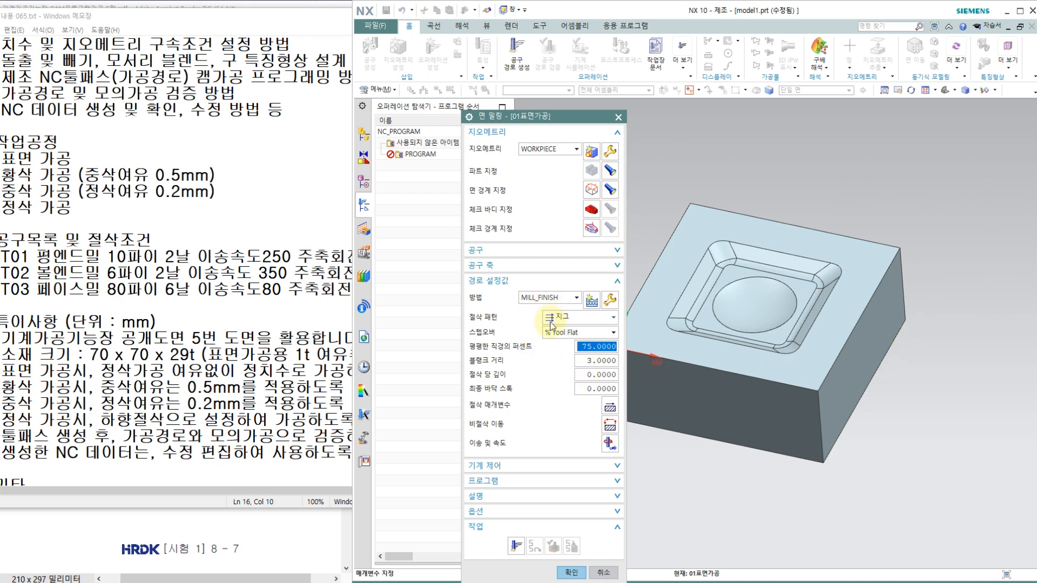
# Step: Choose the Zig (지그) cut pattern and set the blank distance to 1 mm in the path settings
pyautogui.click(550, 320)
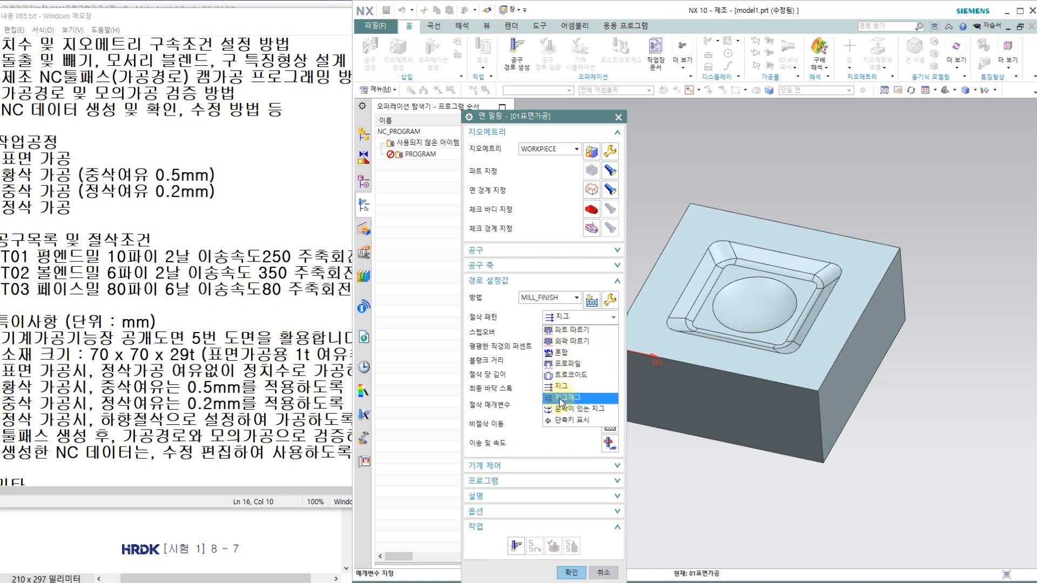
pyautogui.click(556, 319)
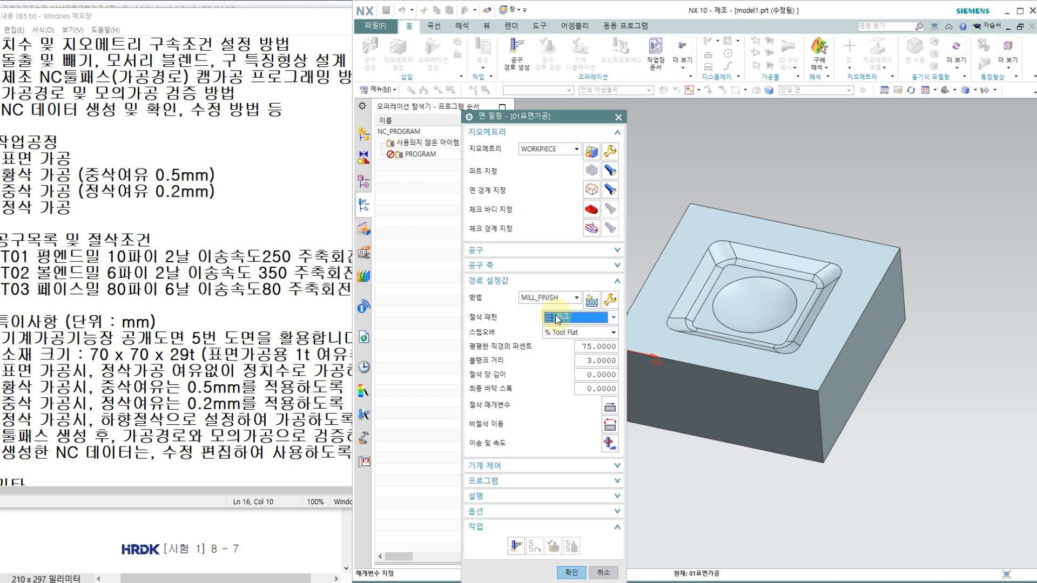
pyautogui.click(585, 348)
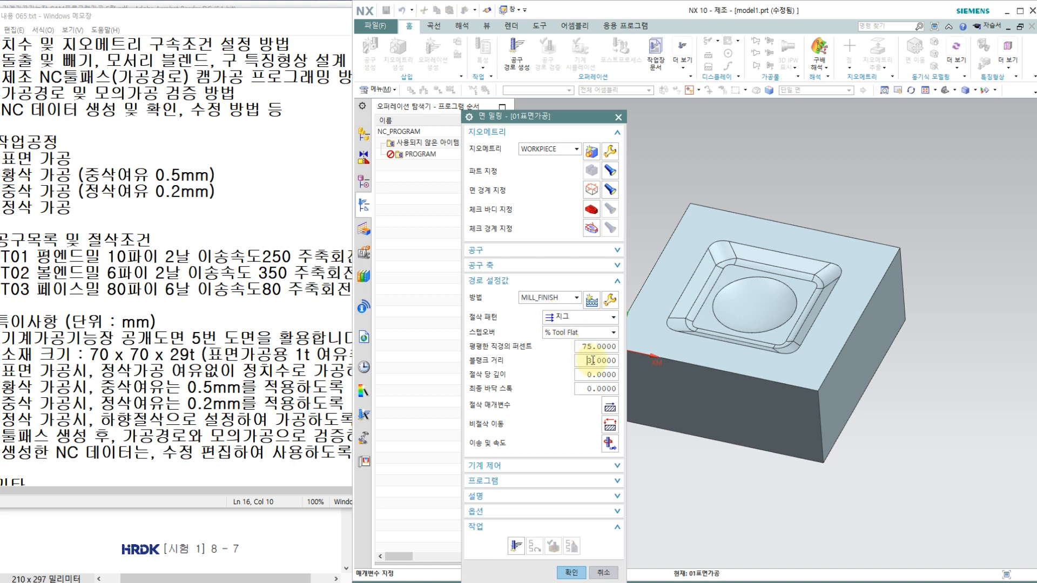
pyautogui.doubleClick(592, 360)
pyautogui.write('1')
pyautogui.click(598, 375)
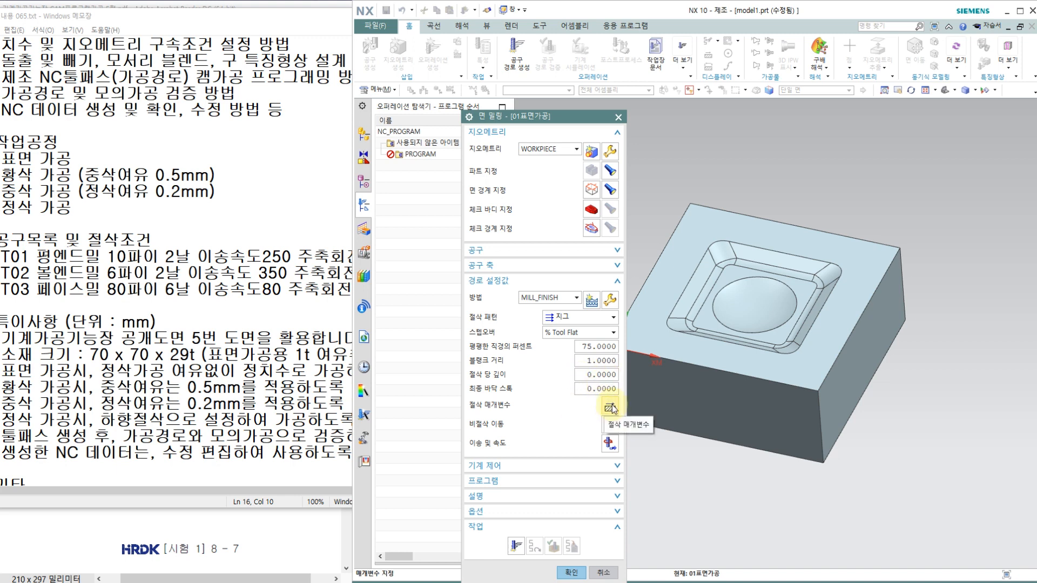
# Step: Review the cut direction, wall cleanup and stock settings in the operation's cutting parameters
pyautogui.click(610, 407)
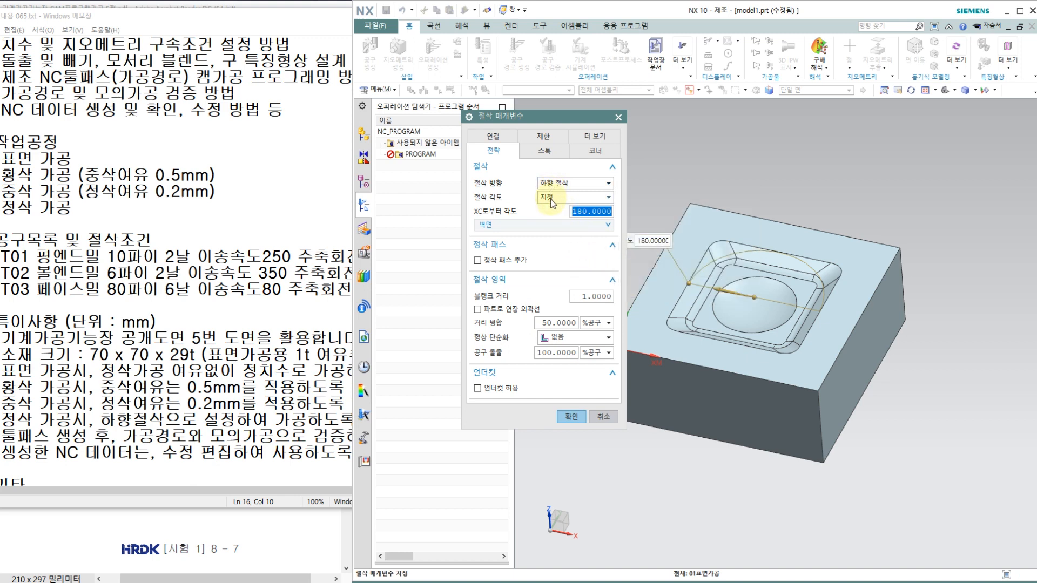
pyautogui.click(542, 224)
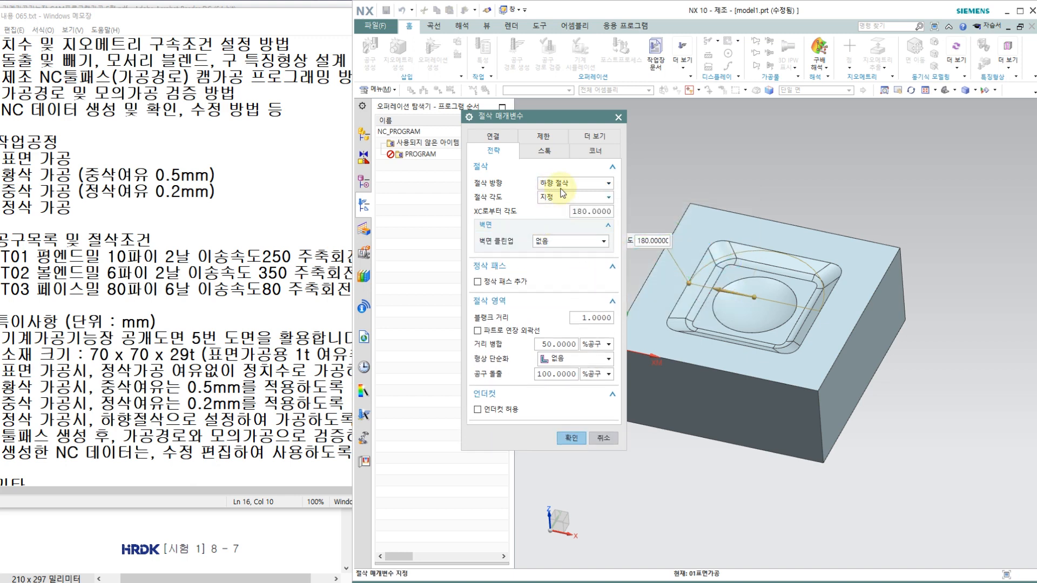
pyautogui.click(543, 151)
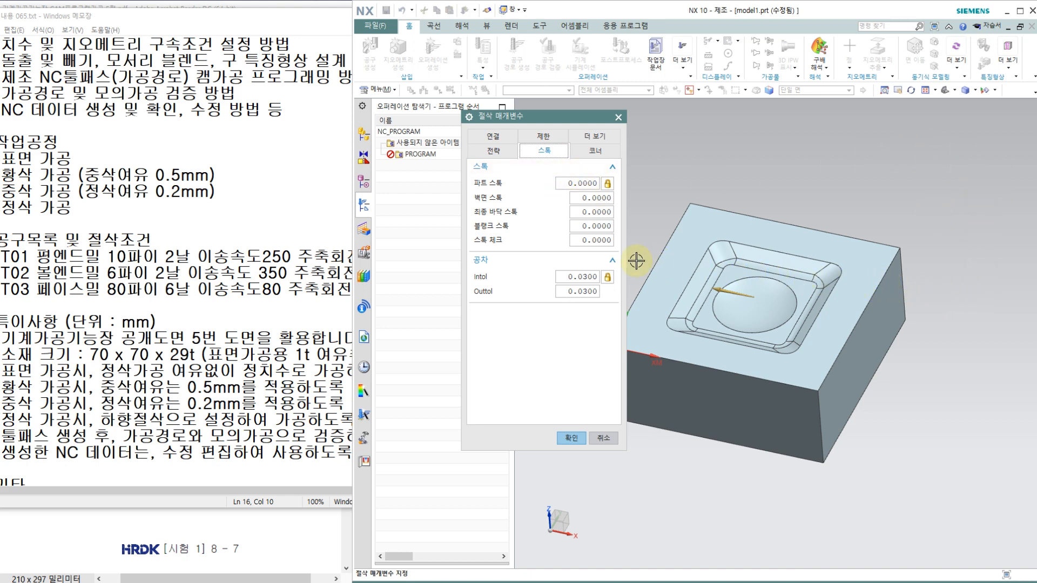
pyautogui.click(574, 438)
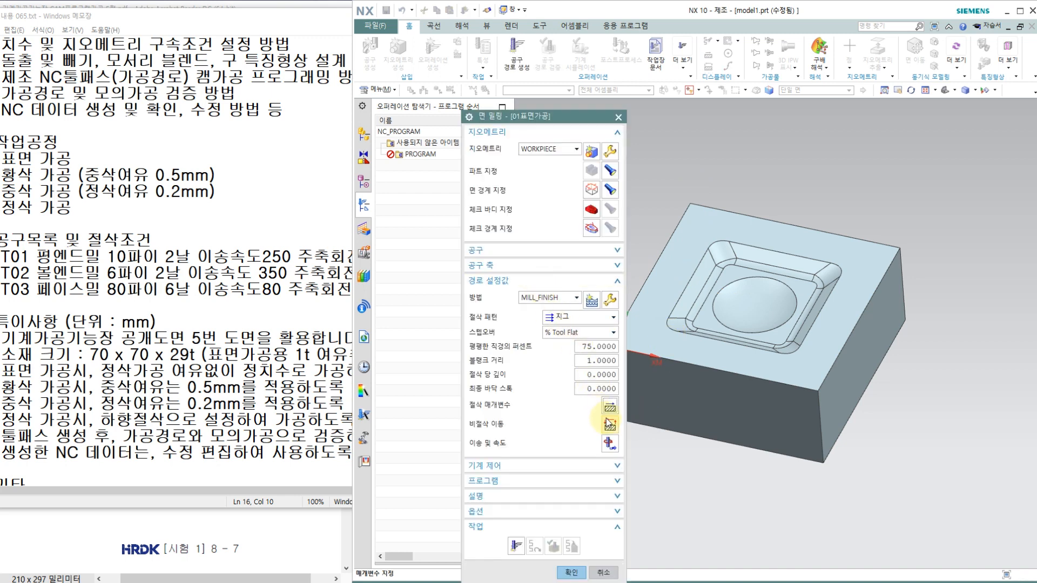
# Step: Set the closed-area engage type to Plunge (플런지) in the operation's non-cutting moves
pyautogui.click(609, 425)
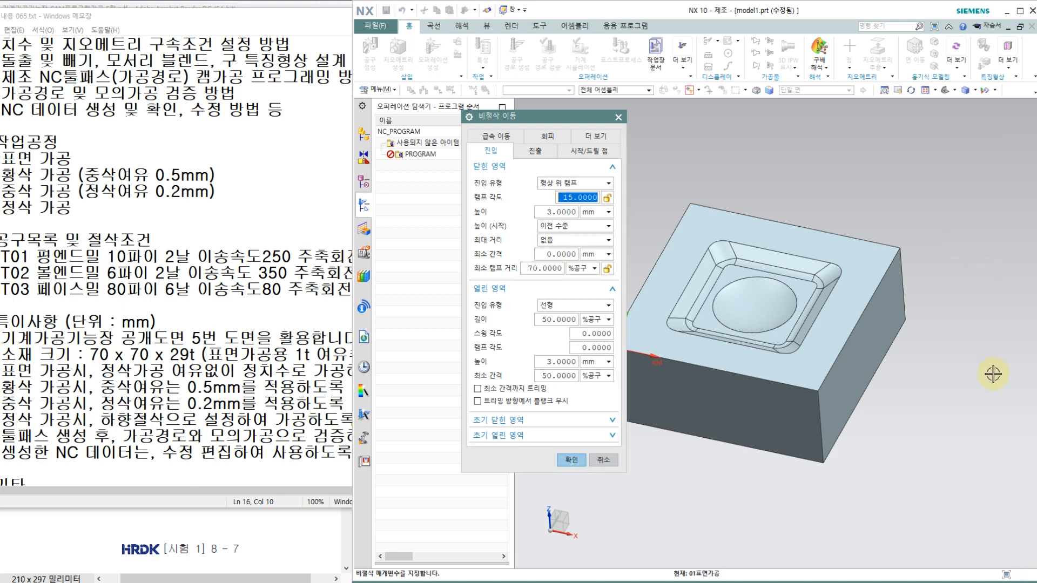
pyautogui.click(565, 184)
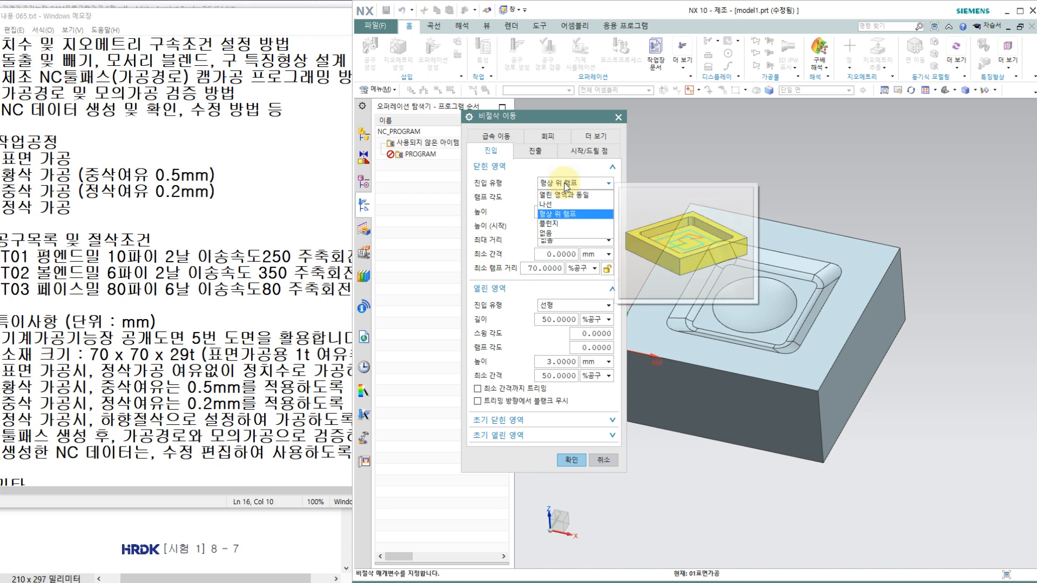
pyautogui.click(552, 224)
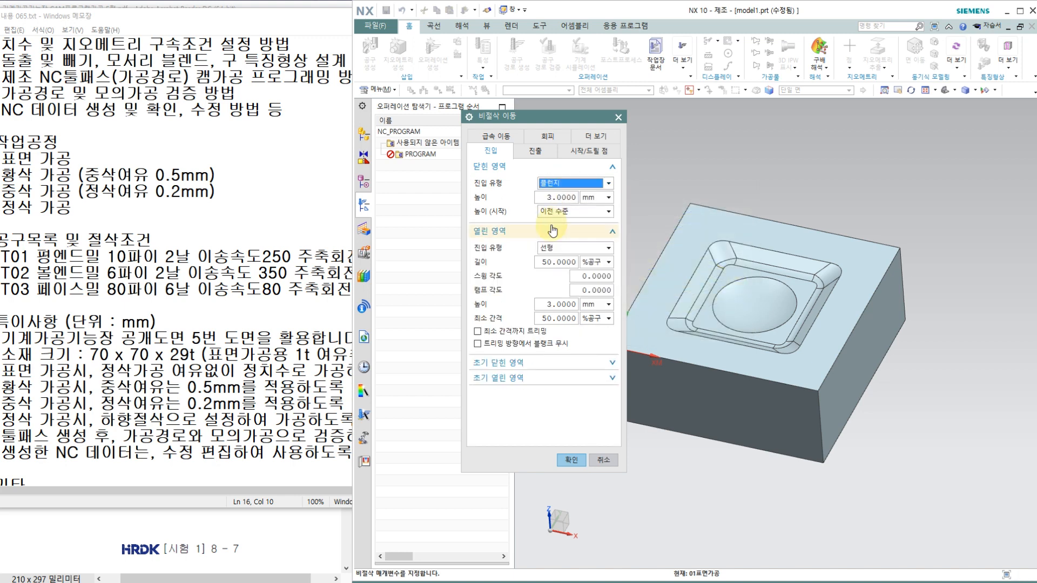
pyautogui.click(550, 186)
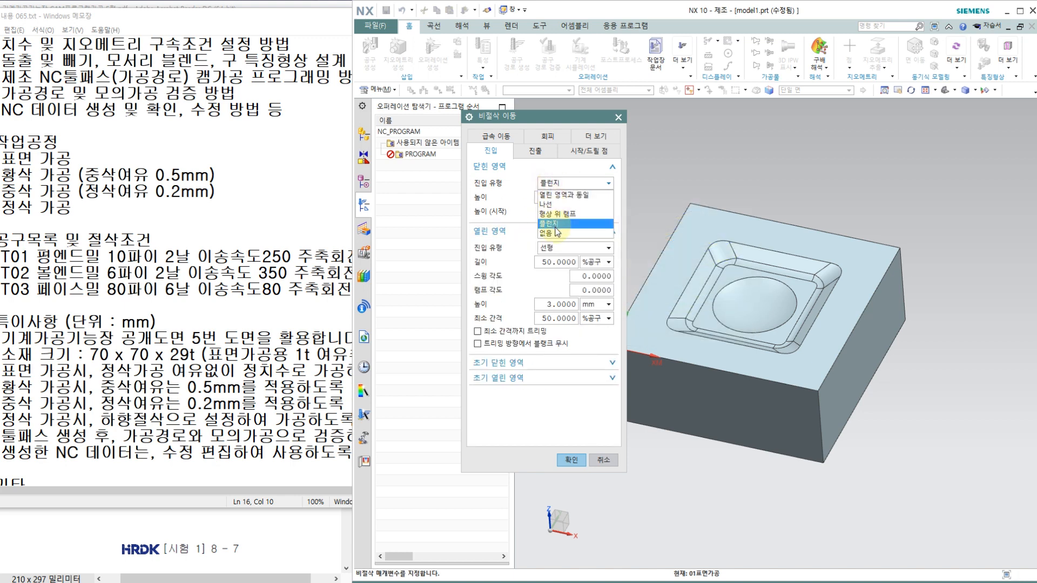
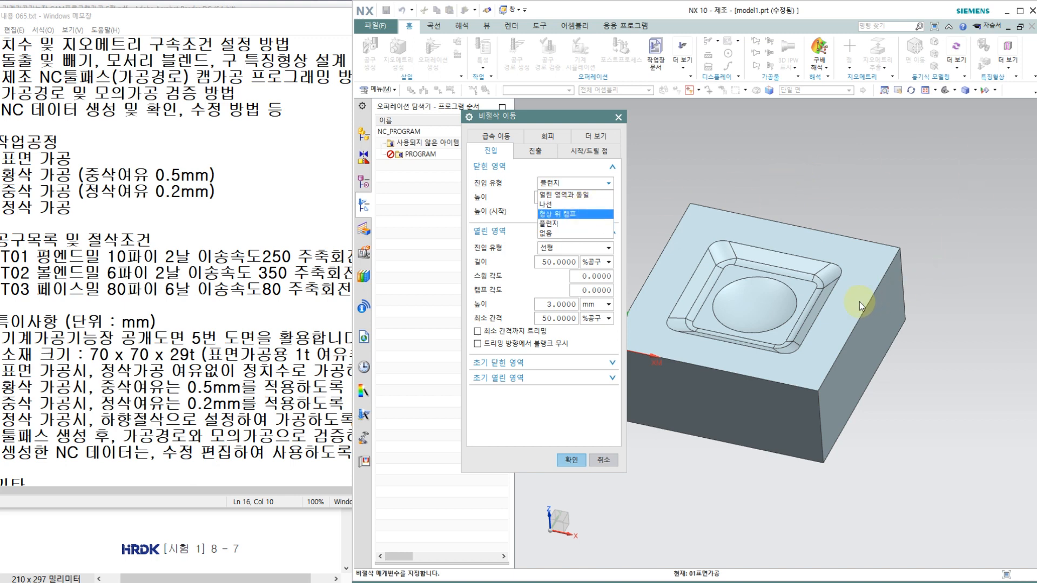
pyautogui.click(554, 225)
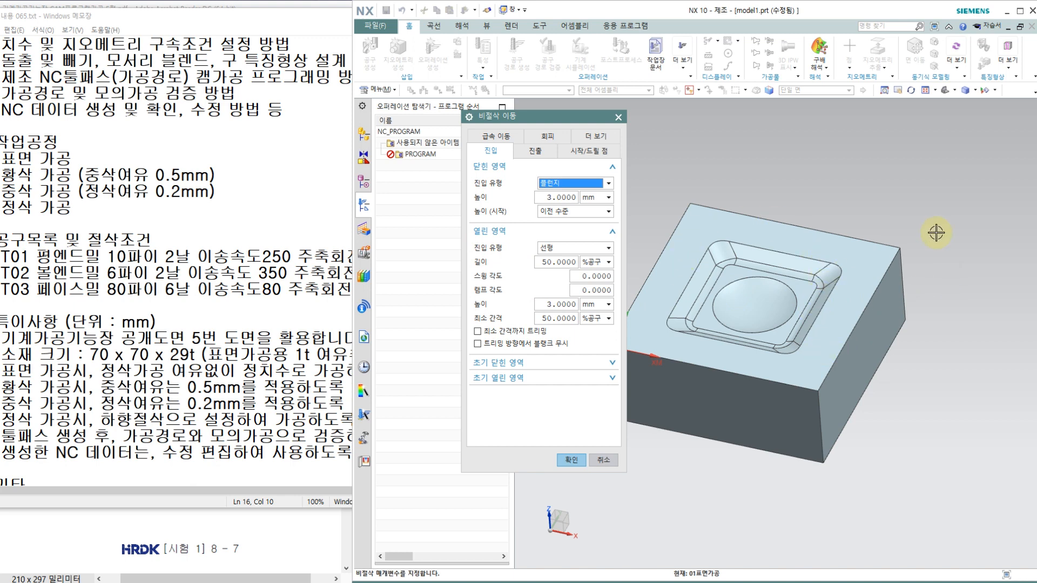
pyautogui.scroll(-3, 930, 341)
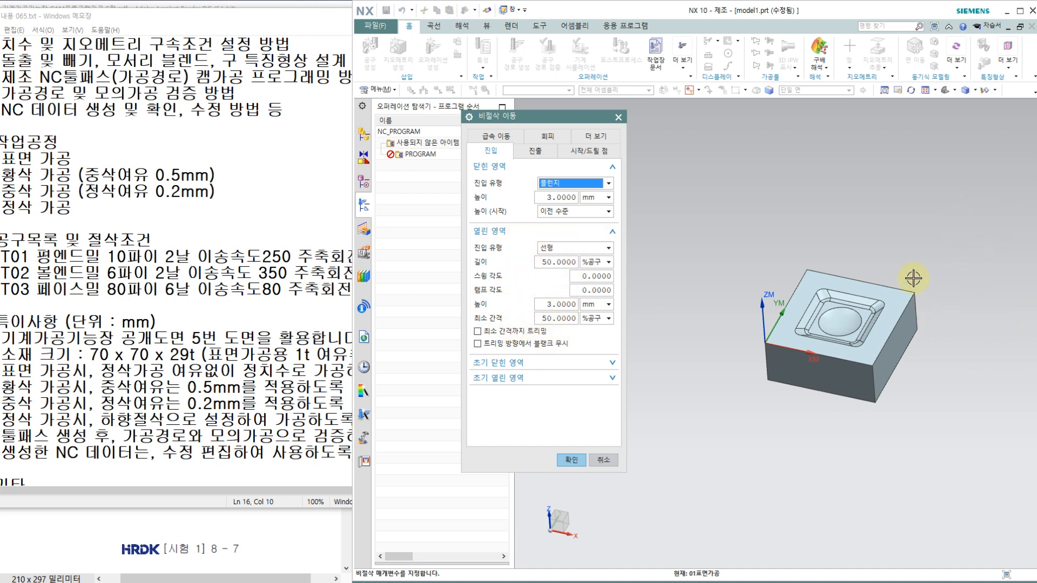
pyautogui.moveTo(868, 272); pyautogui.dragTo(933, 262, button='middle')
pyautogui.moveTo(908, 327); pyautogui.dragTo(835, 316, button='middle')
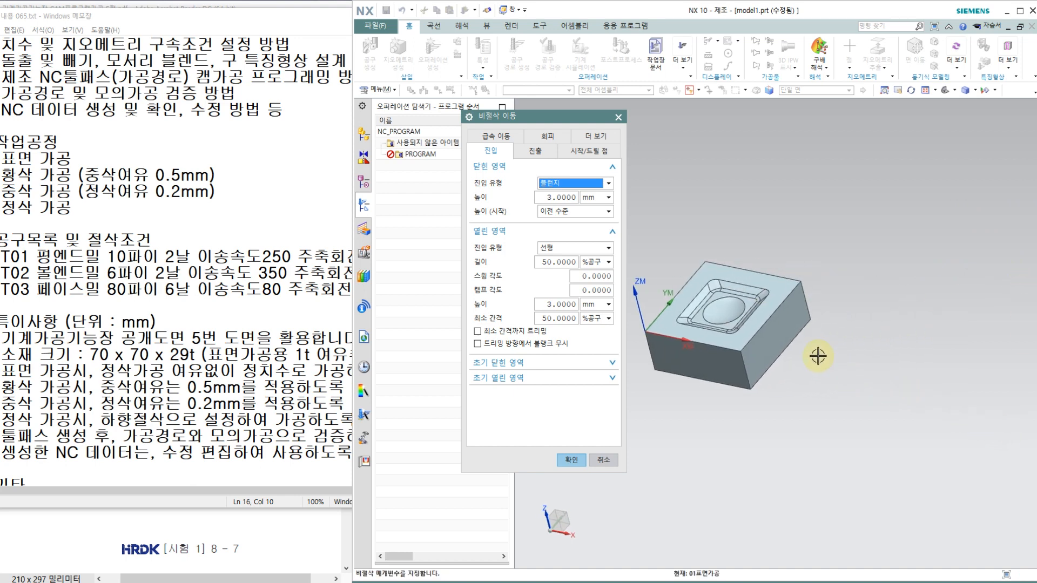
pyautogui.moveTo(871, 275); pyautogui.dragTo(890, 281, button='middle')
pyautogui.keyDown('shift'); pyautogui.moveTo(889, 281); pyautogui.dragTo(952, 285, button='middle'); pyautogui.keyUp('shift')
pyautogui.scroll(-4, 952, 286)
pyautogui.scroll(5, 859, 269)
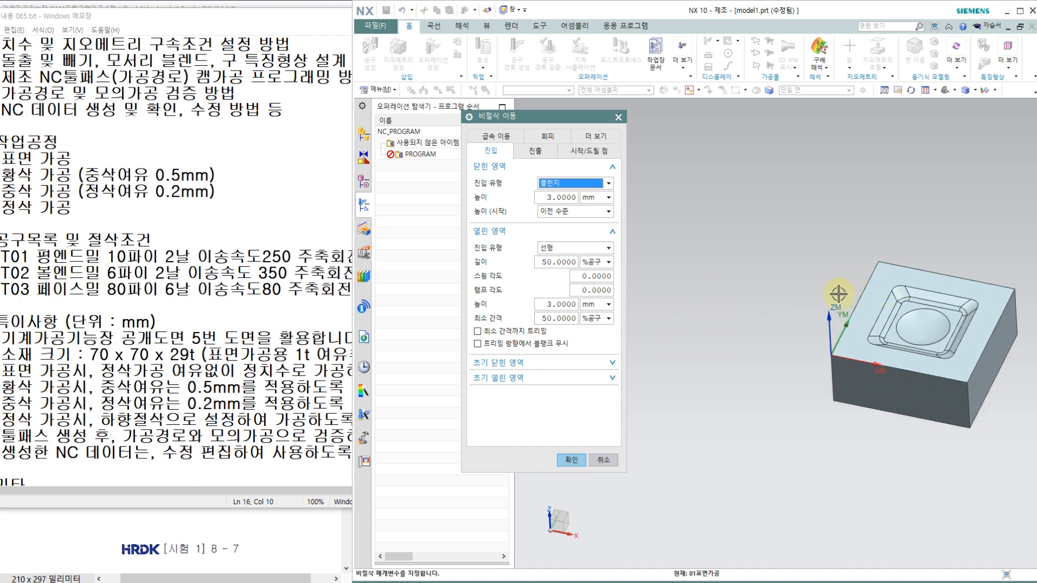
pyautogui.scroll(-4, 729, 252)
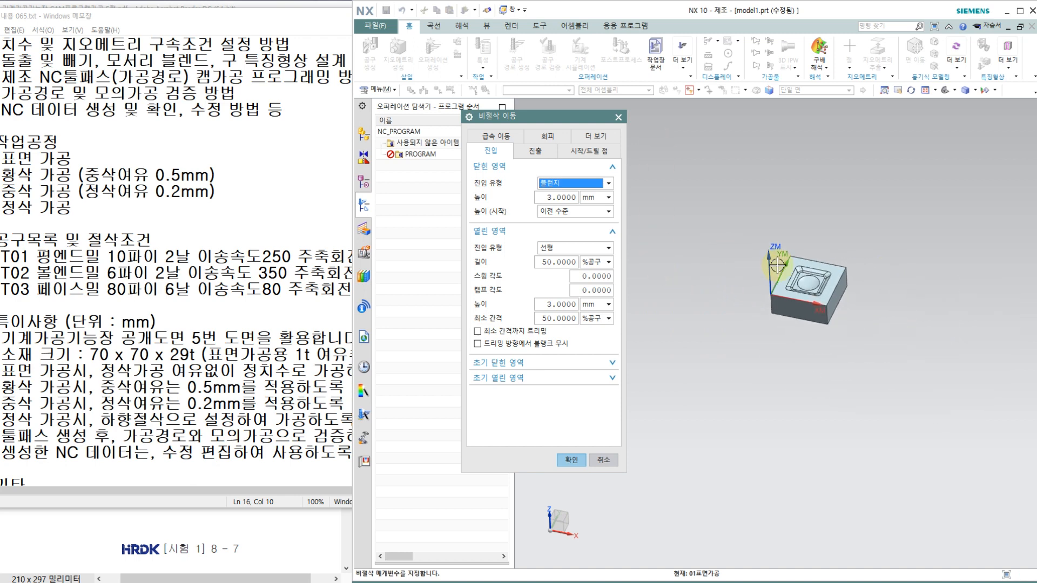
pyautogui.scroll(5, 777, 265)
pyautogui.scroll(1, 722, 266)
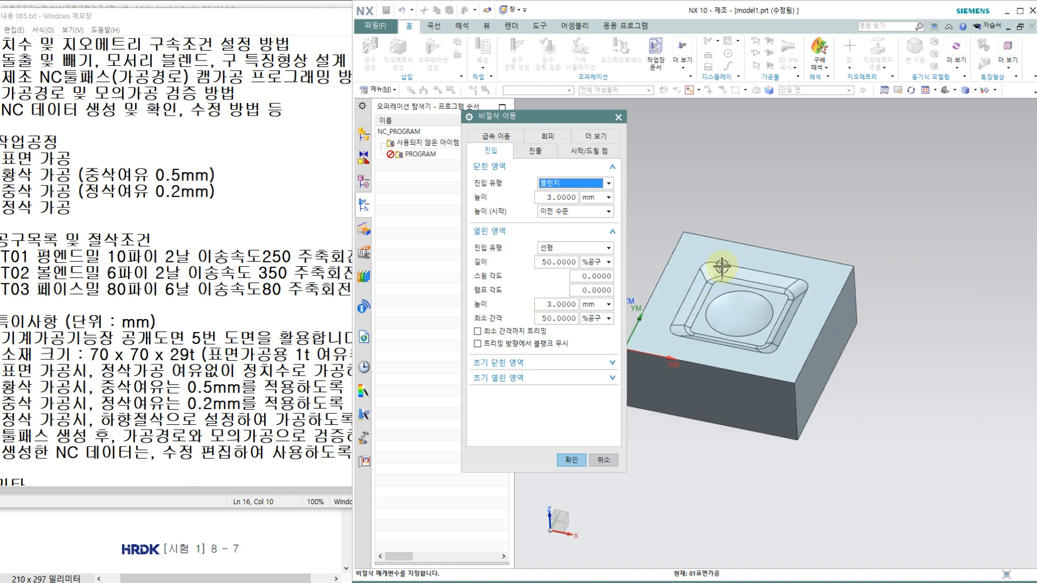
# Step: Set both the open-area engage length and the minimum clearance to 10 % of the tool and accept the non-cutting moves
pyautogui.click(562, 263)
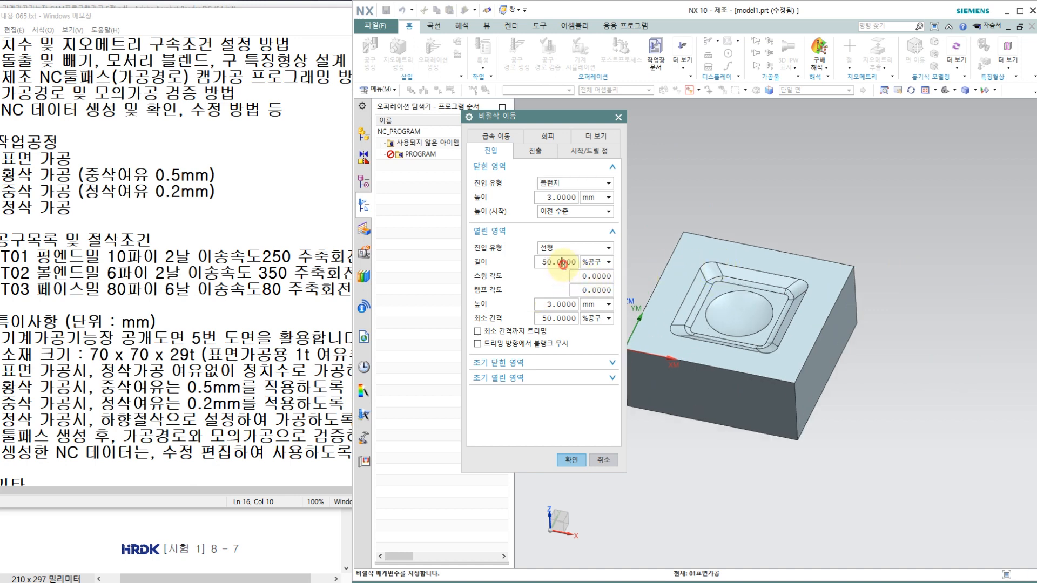
pyautogui.doubleClick(563, 264)
pyautogui.write('10')
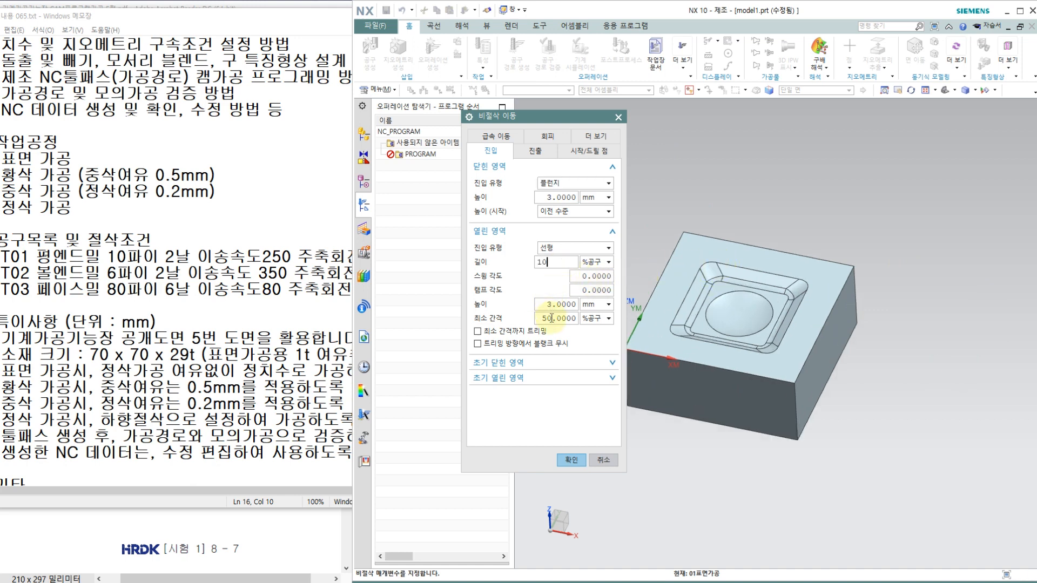
pyautogui.doubleClick(556, 318)
pyautogui.write('10')
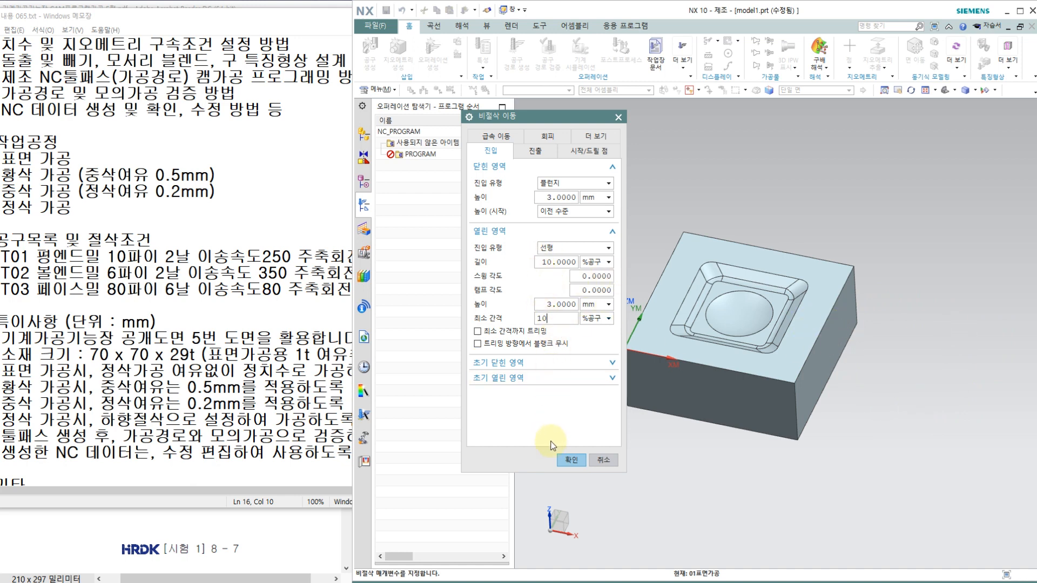
pyautogui.click(571, 460)
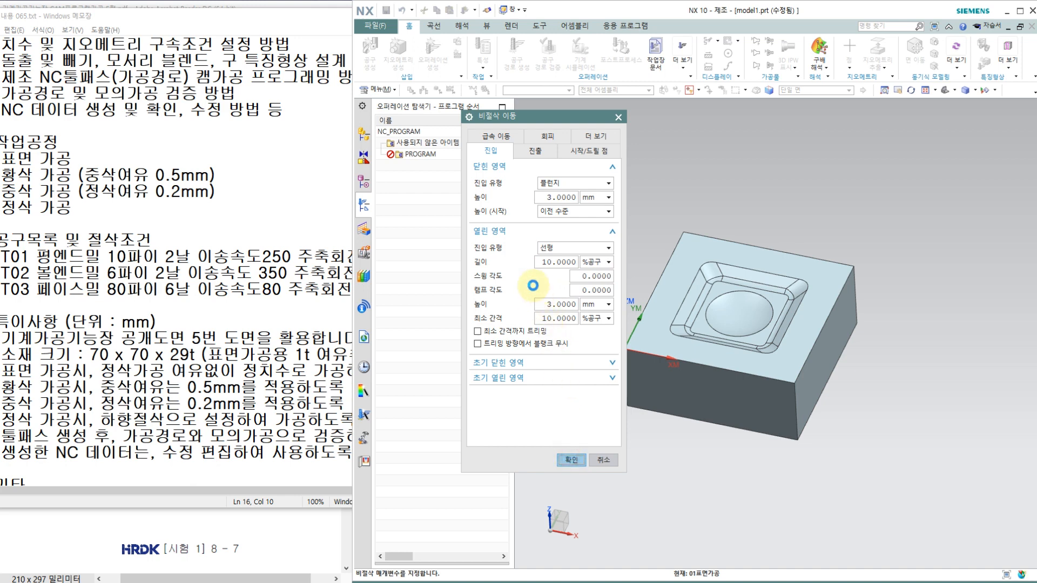
# Step: Check the T03 cutting conditions in the notes and set the face milling operation's spindle speed to 800 rpm
pyautogui.click(263, 292)
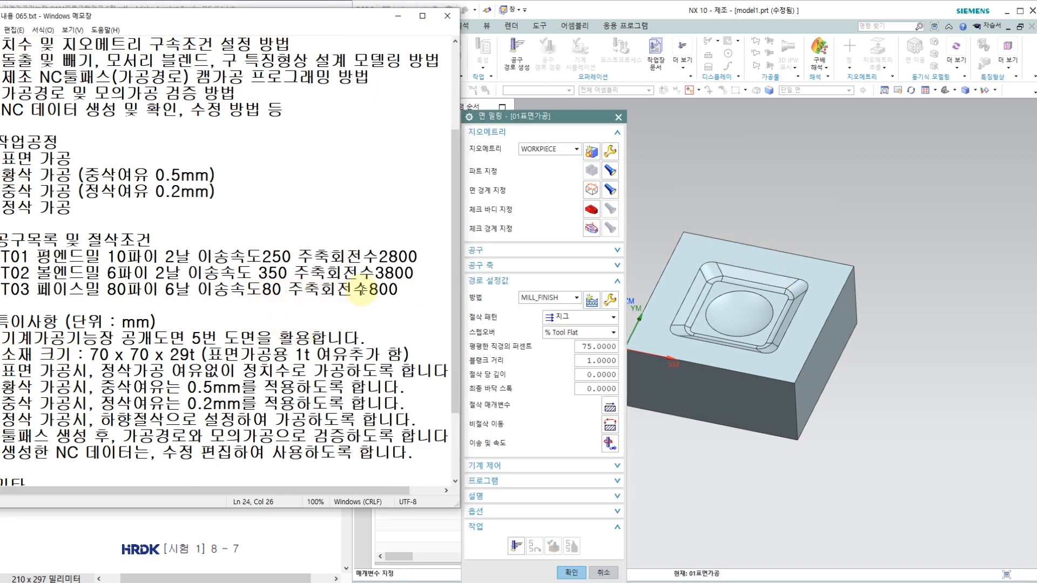
pyautogui.click(513, 116)
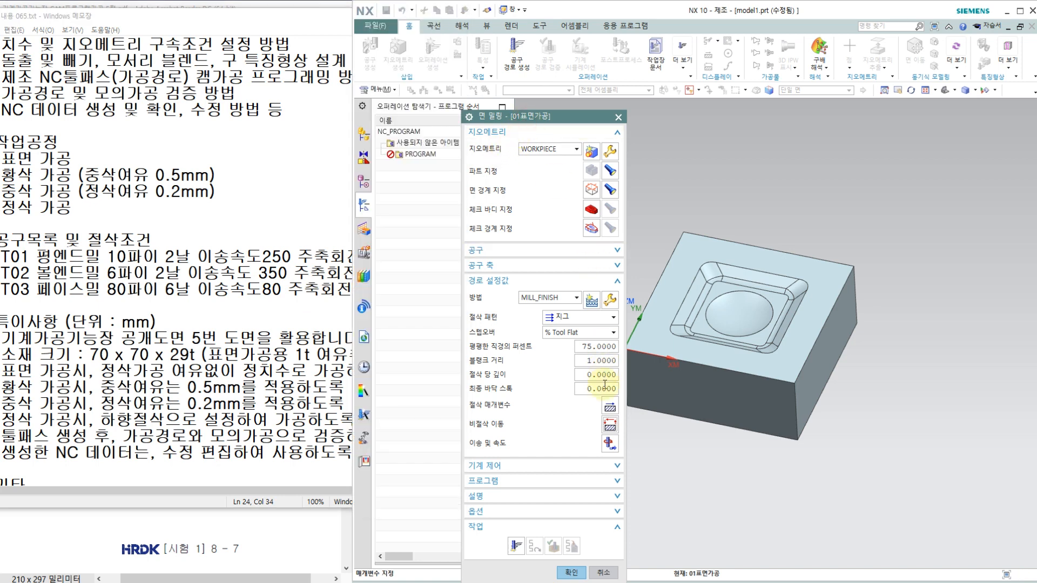
pyautogui.click(610, 444)
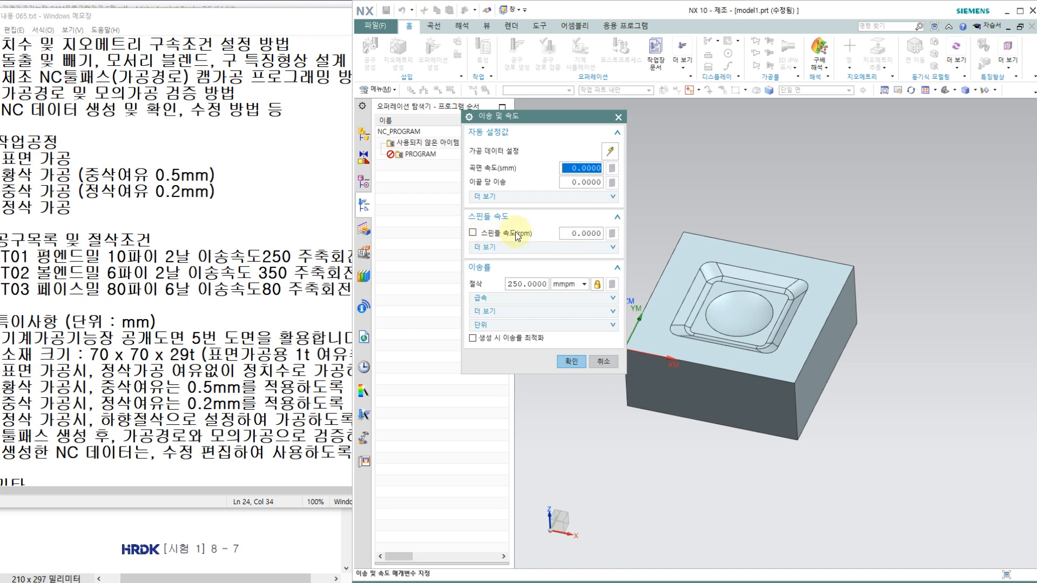
pyautogui.click(581, 236)
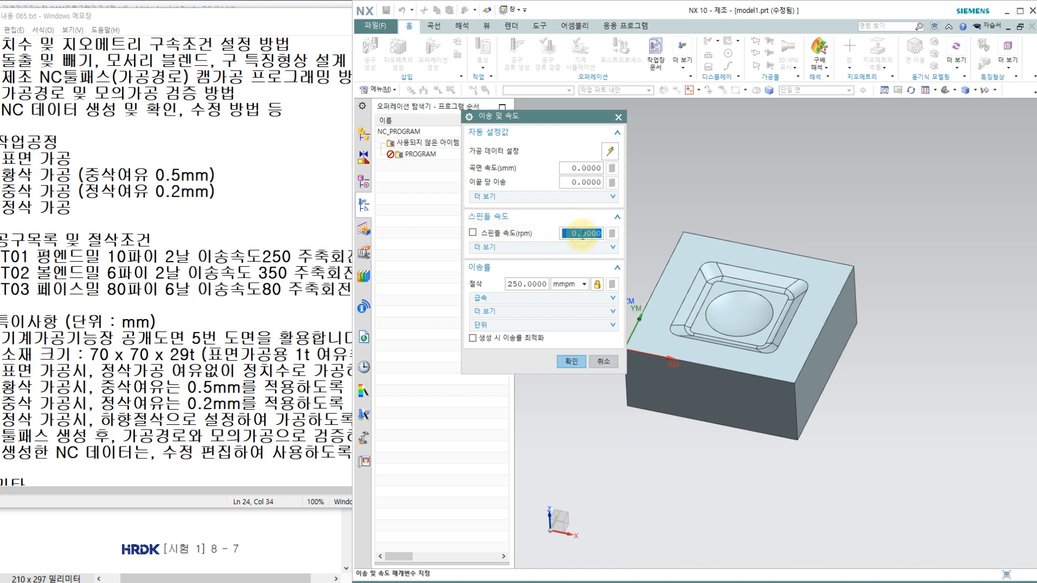
pyautogui.write('800')
pyautogui.press('Return')
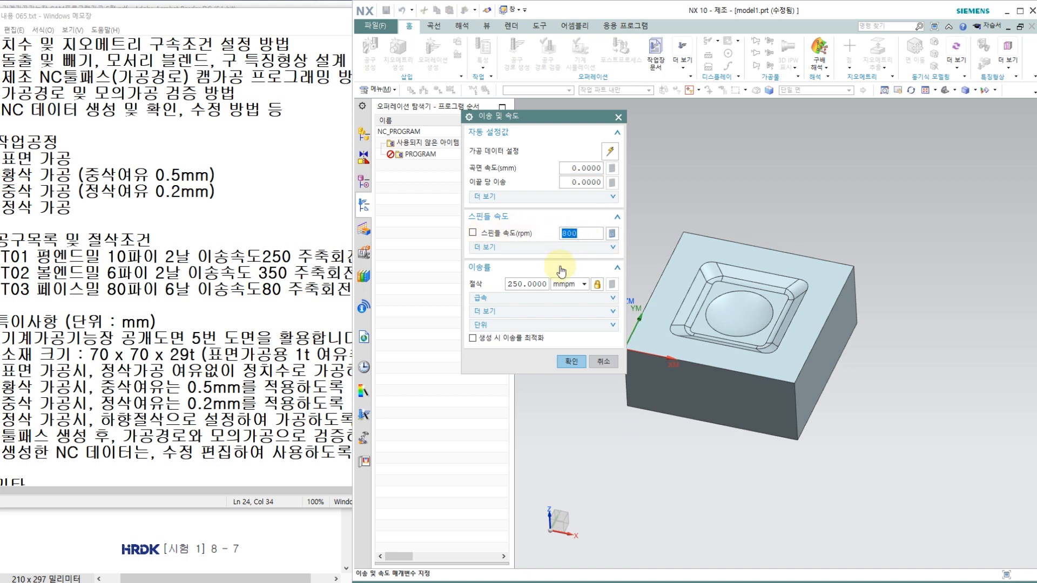
# Step: Set the cutting feed rate to 80 mmpm, recalculate the feeds and speeds from it, and accept them
pyautogui.click(520, 283)
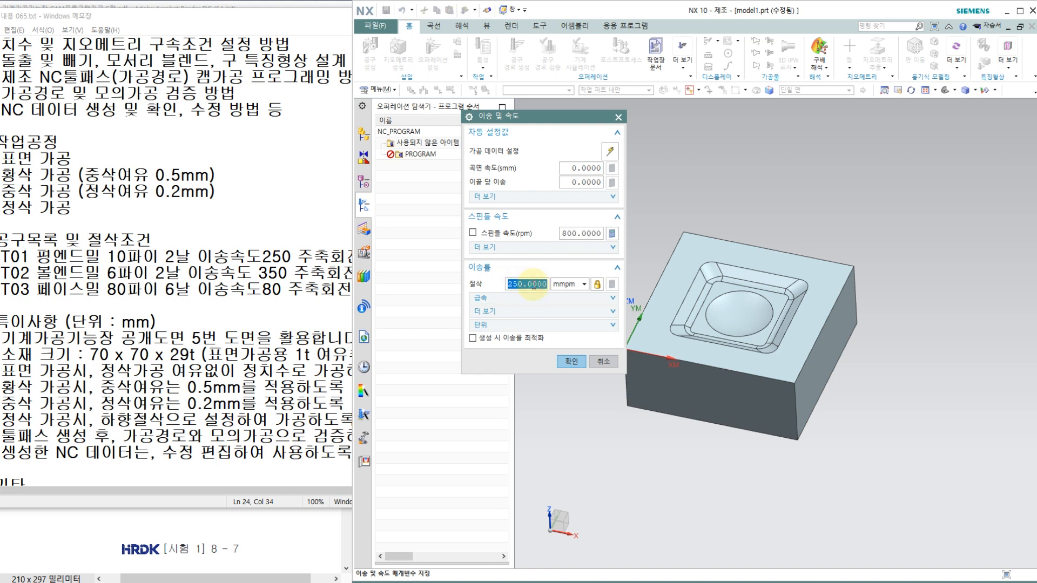
pyautogui.write('80')
pyautogui.press('Return')
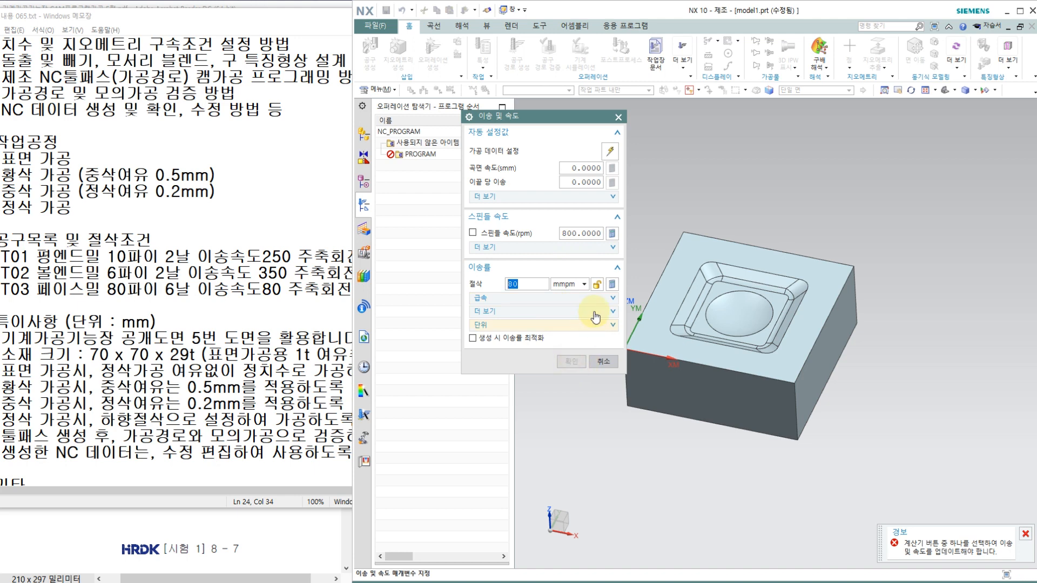
pyautogui.click(611, 285)
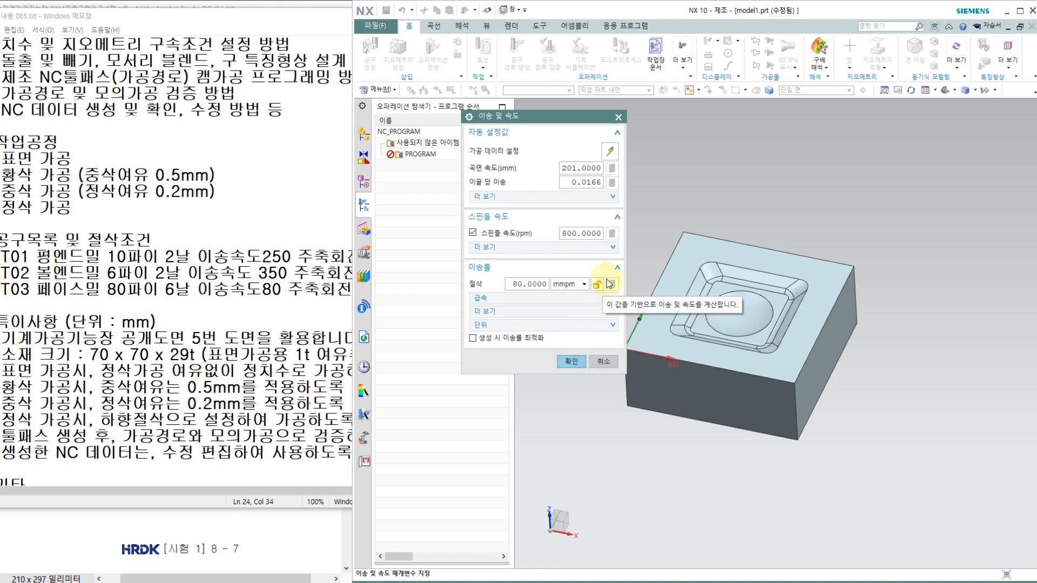
pyautogui.click(569, 368)
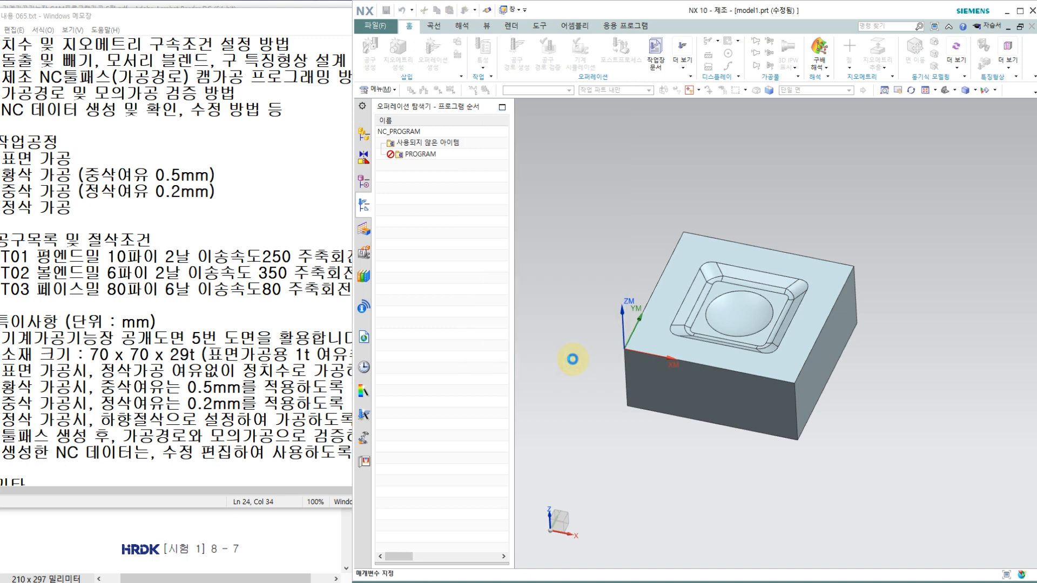
# Step: Generate the tool path for the 01표면가공 face milling operation
pyautogui.click(513, 546)
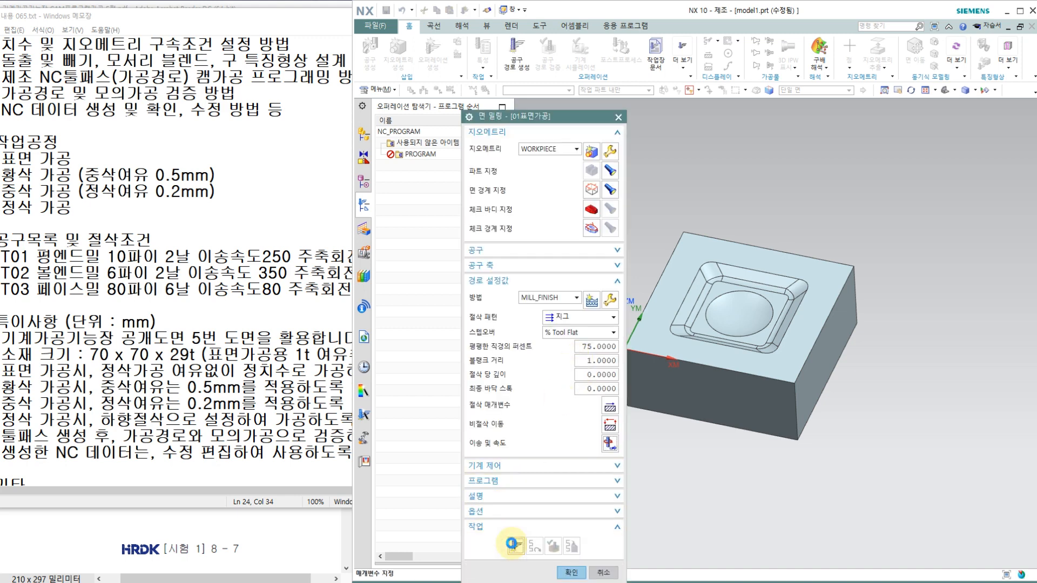
pyautogui.middleClick(795, 408)
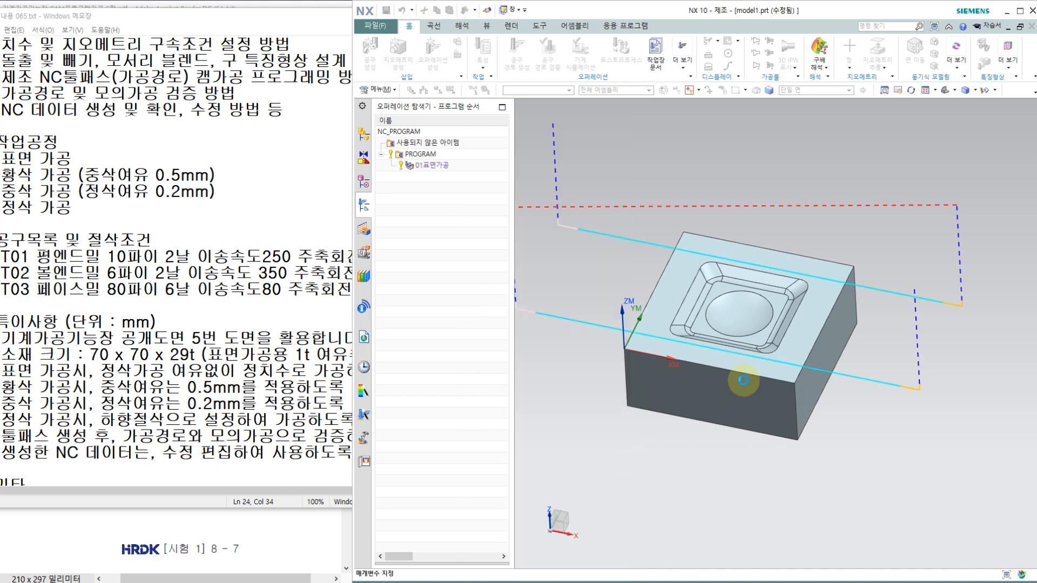
pyautogui.scroll(-4, 756, 366)
pyautogui.scroll(2, 686, 356)
pyautogui.scroll(1, 711, 357)
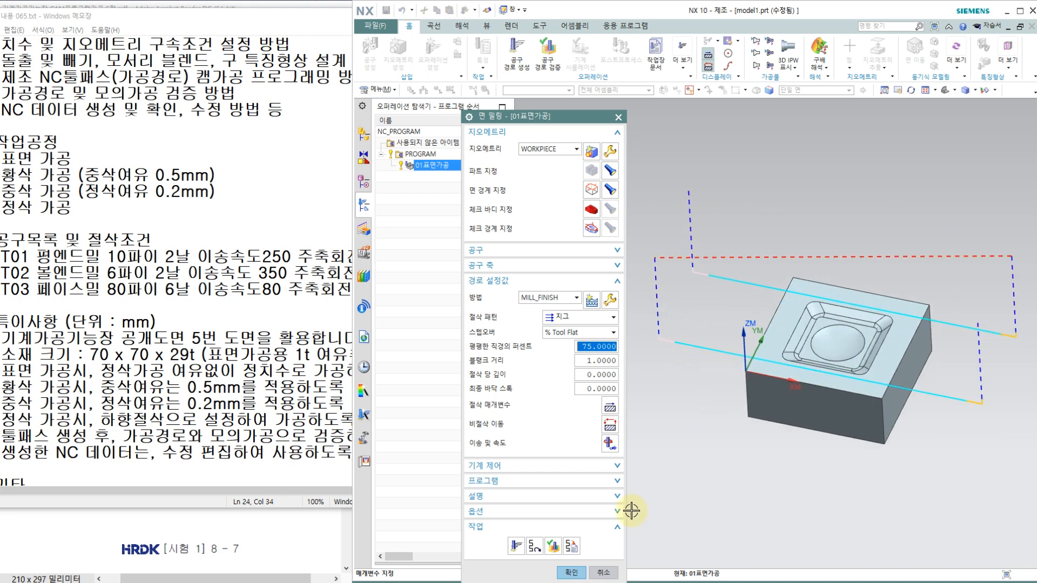
# Step: Open the tool path verification for the face milling operation in 3D Dynamic (3D 동적) mode
pyautogui.click(570, 546)
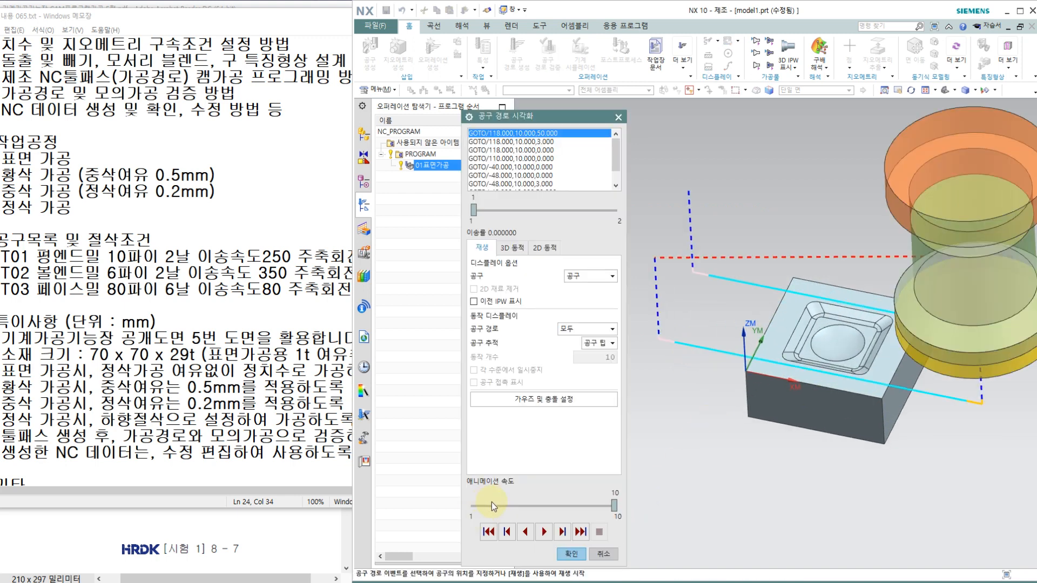
pyautogui.click(509, 247)
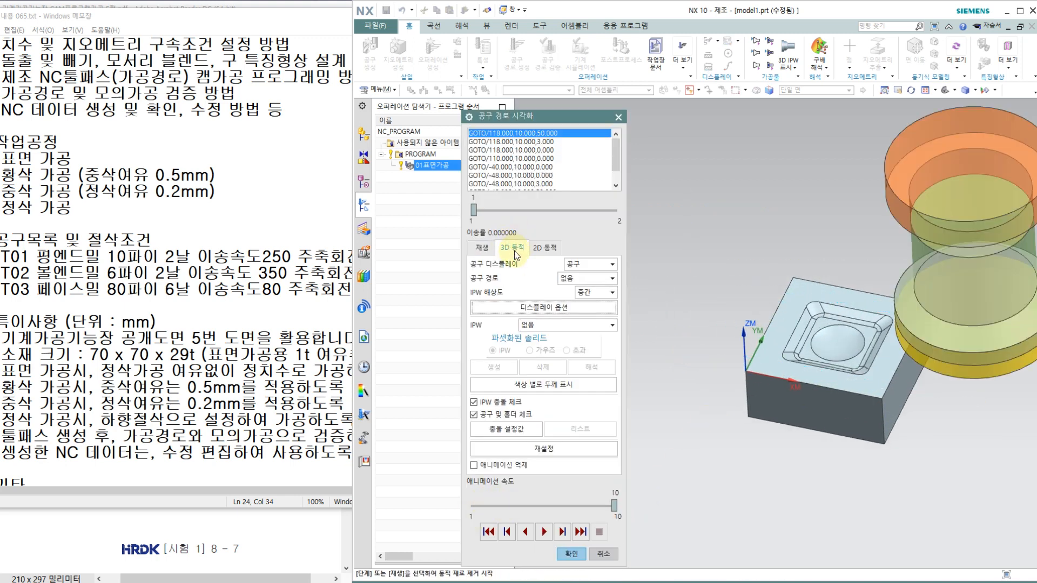
# Step: Play the 3D dynamic toolpath simulation of 01표면가공 at animation speed 3, and accept the operation
pyautogui.click(544, 248)
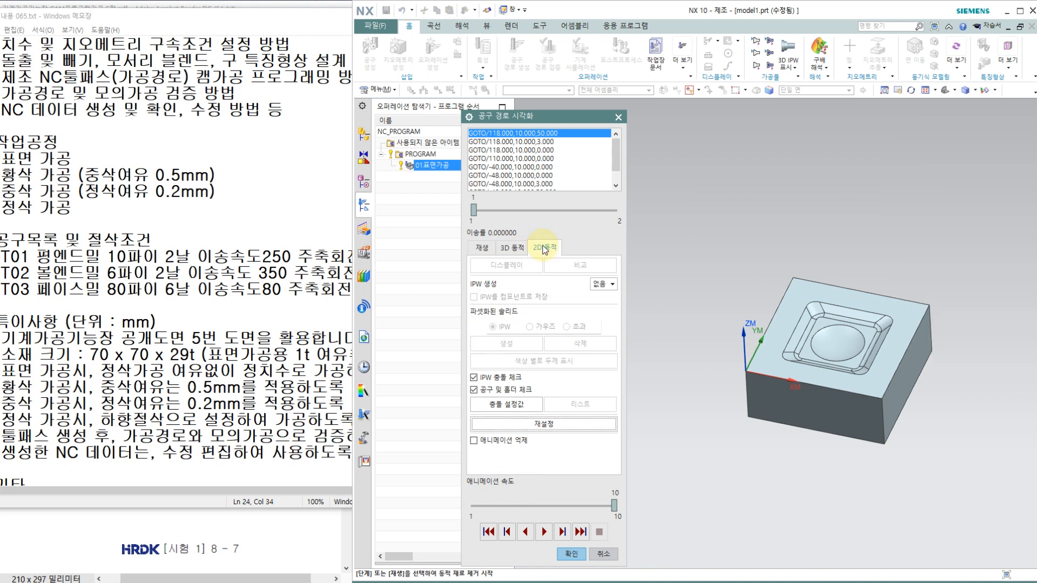
pyautogui.click(482, 251)
pyautogui.click(513, 250)
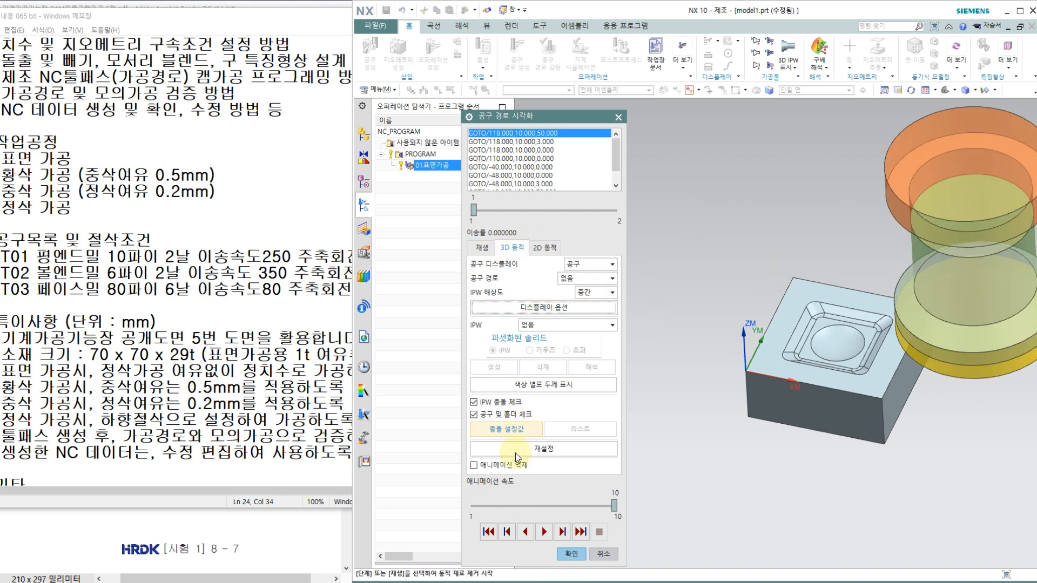
pyautogui.click(503, 509)
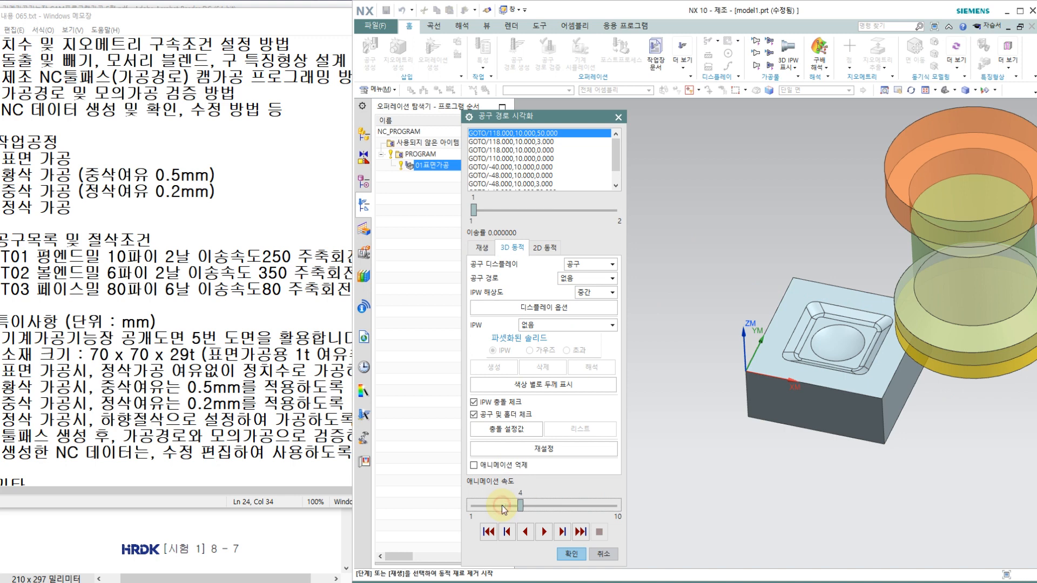
pyautogui.click(542, 532)
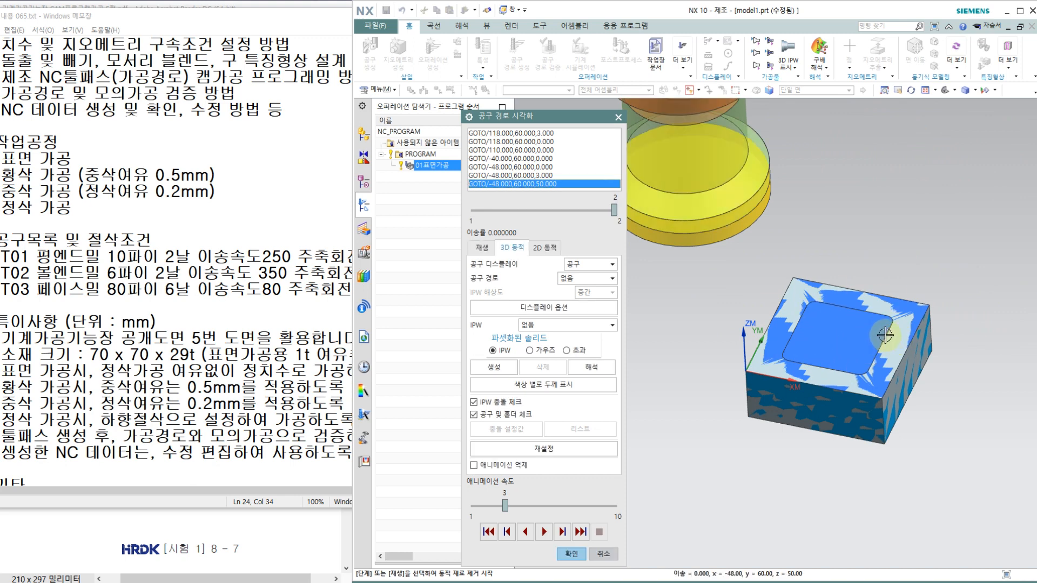
pyautogui.scroll(2, 883, 339)
pyautogui.click(569, 556)
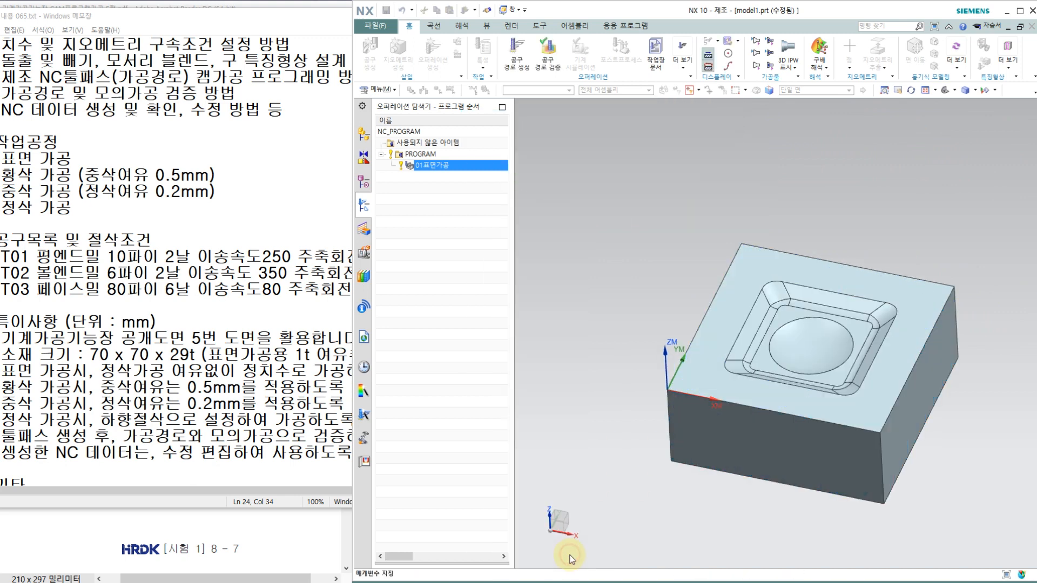
pyautogui.click(571, 542)
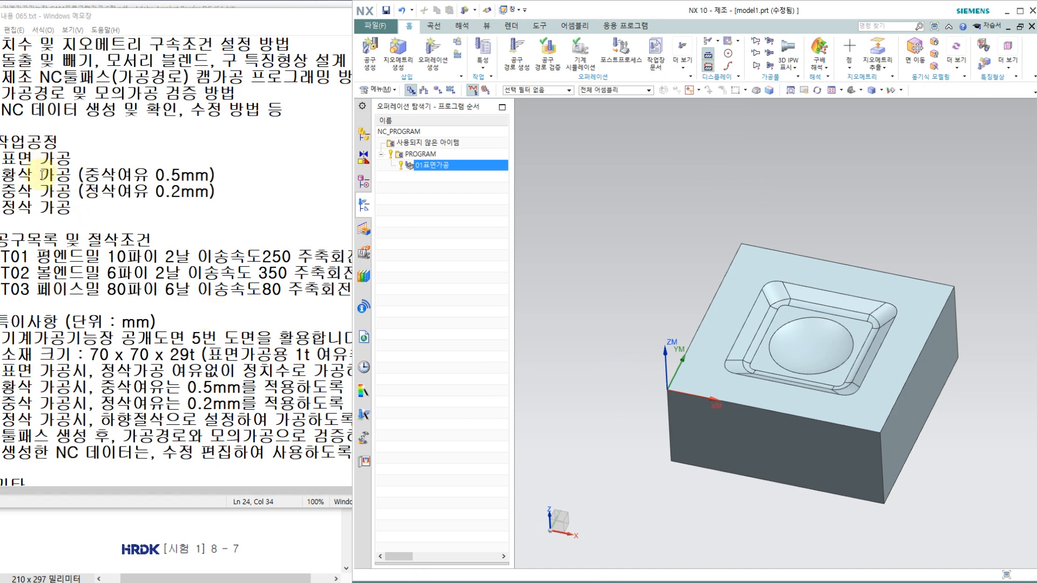
# Step: Check the roughing and semi-finishing allowances in the Notepad work notes, and switch back to NX
pyautogui.click(40, 175)
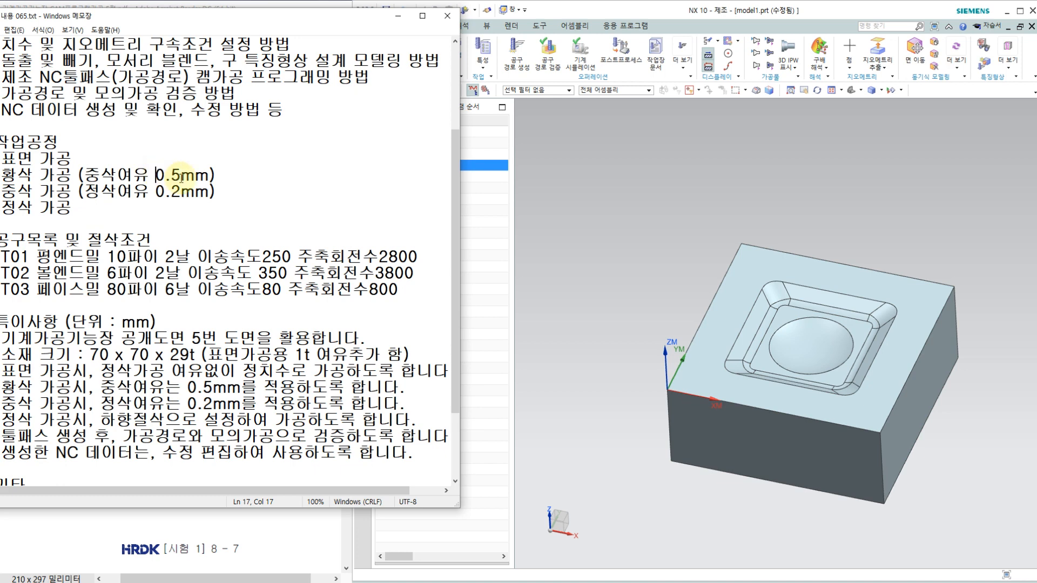
pyautogui.moveTo(174, 177)
pyautogui.mouseDown()
pyautogui.moveTo(157, 178)
pyautogui.moveTo(182, 174)
pyautogui.mouseUp()
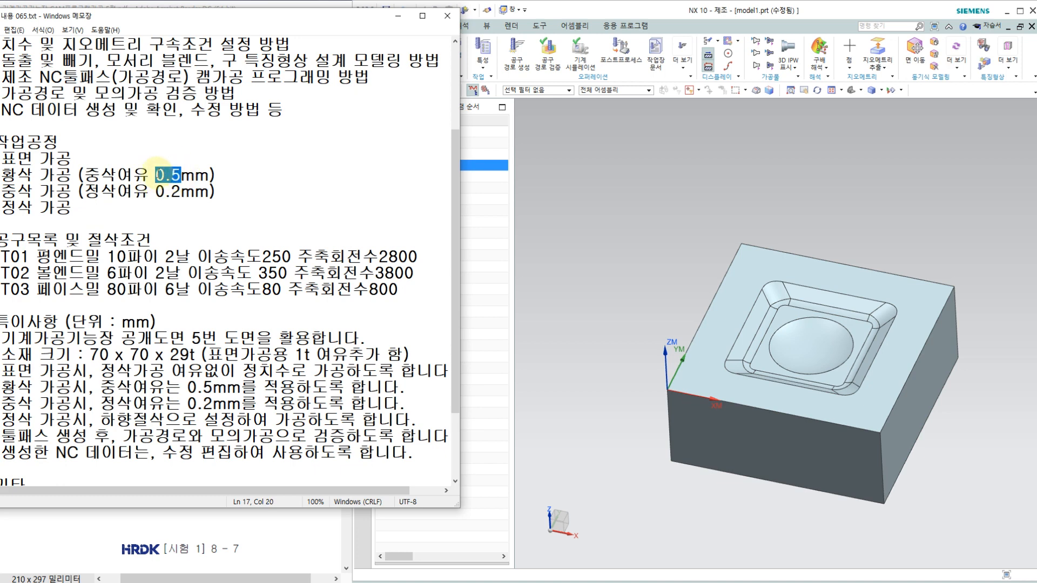
pyautogui.click(37, 193)
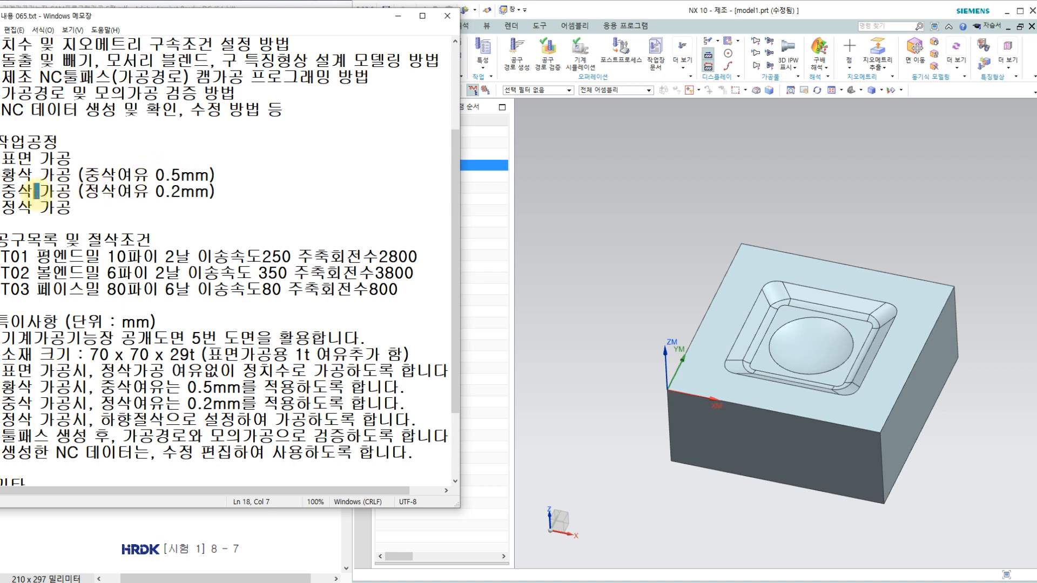
pyautogui.click(18, 191)
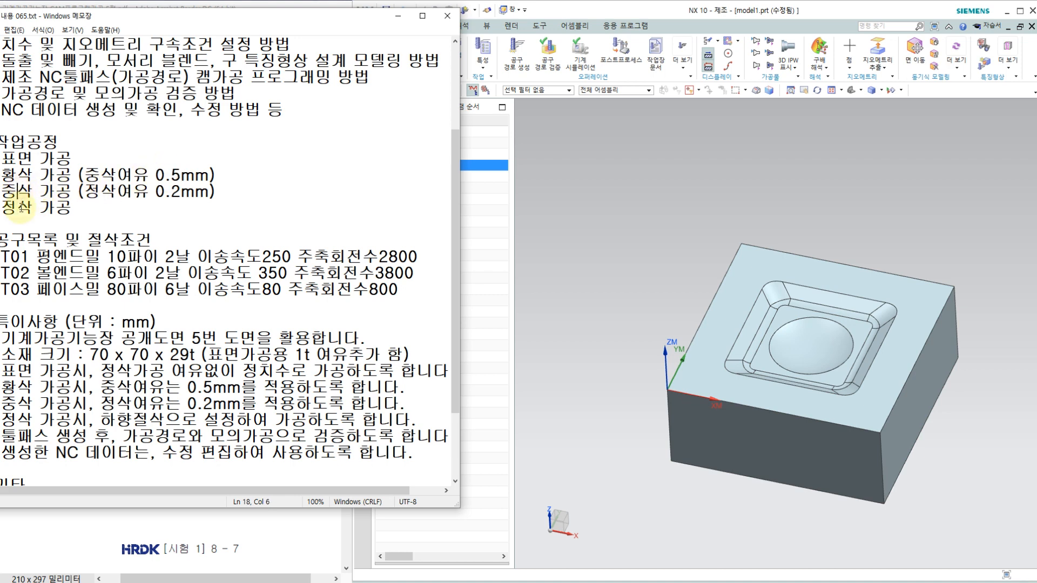
pyautogui.click(34, 175)
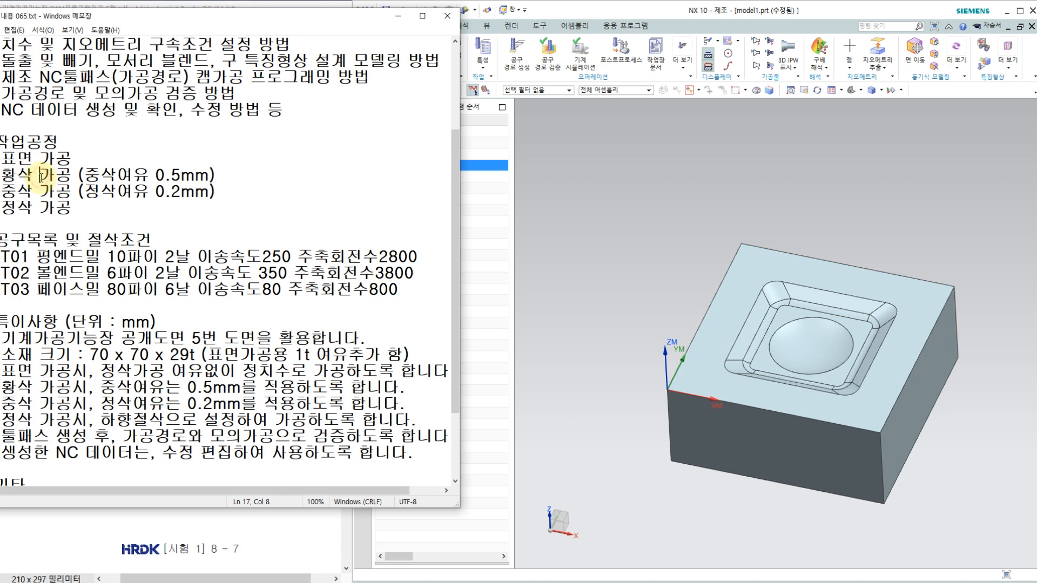
pyautogui.click(749, 3)
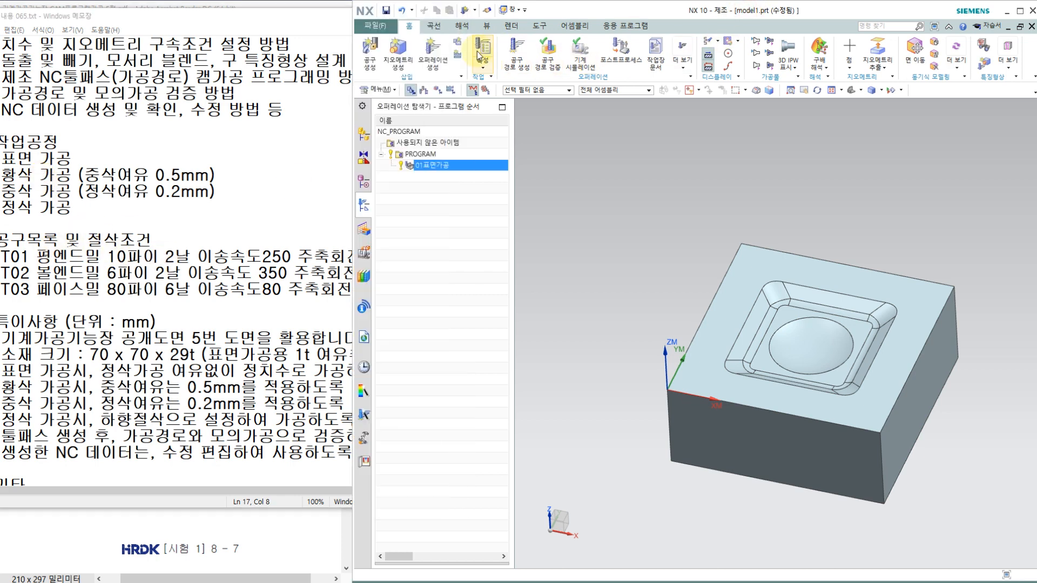
# Step: Start a new mill_contour operation of subtype Cavity Mill with tool T01평엔드밀10파이2날
pyautogui.click(433, 49)
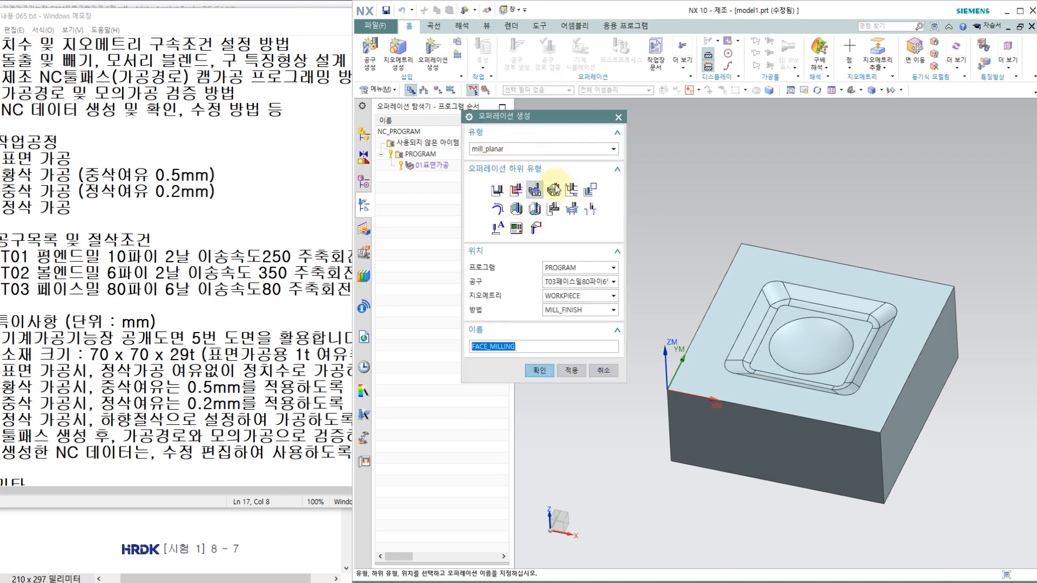
pyautogui.click(533, 149)
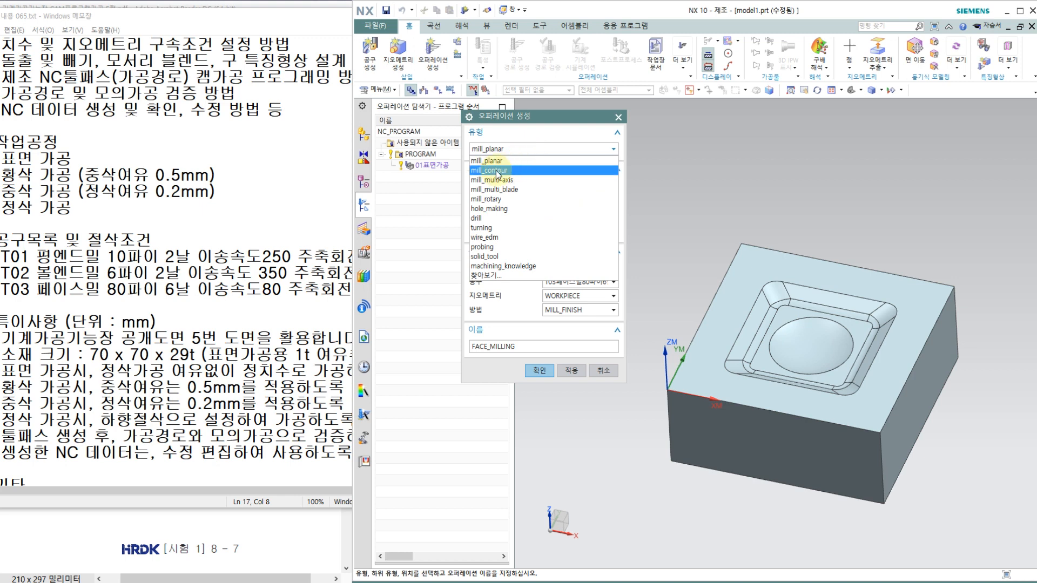
pyautogui.click(488, 171)
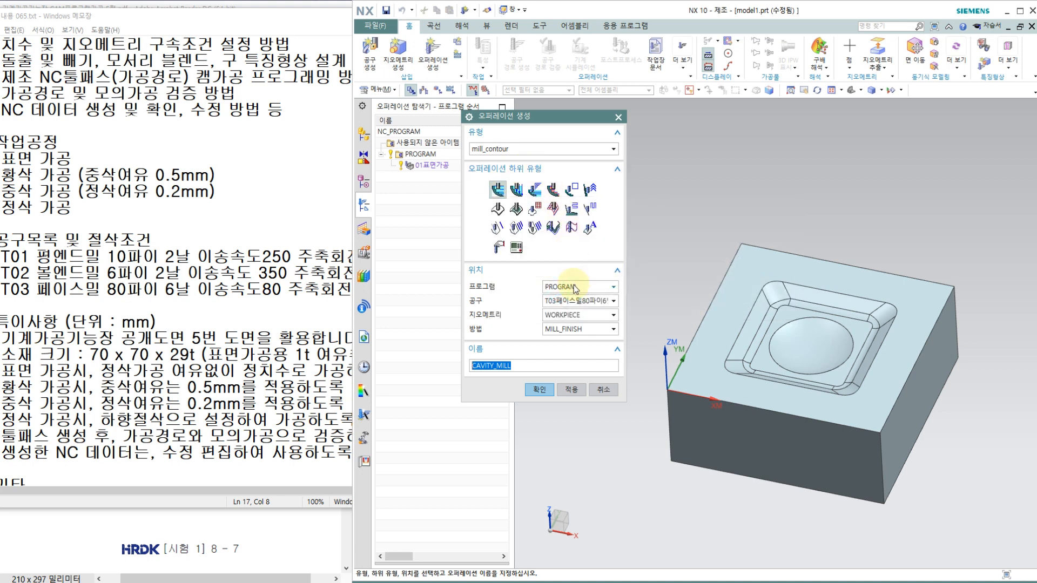
pyautogui.click(572, 301)
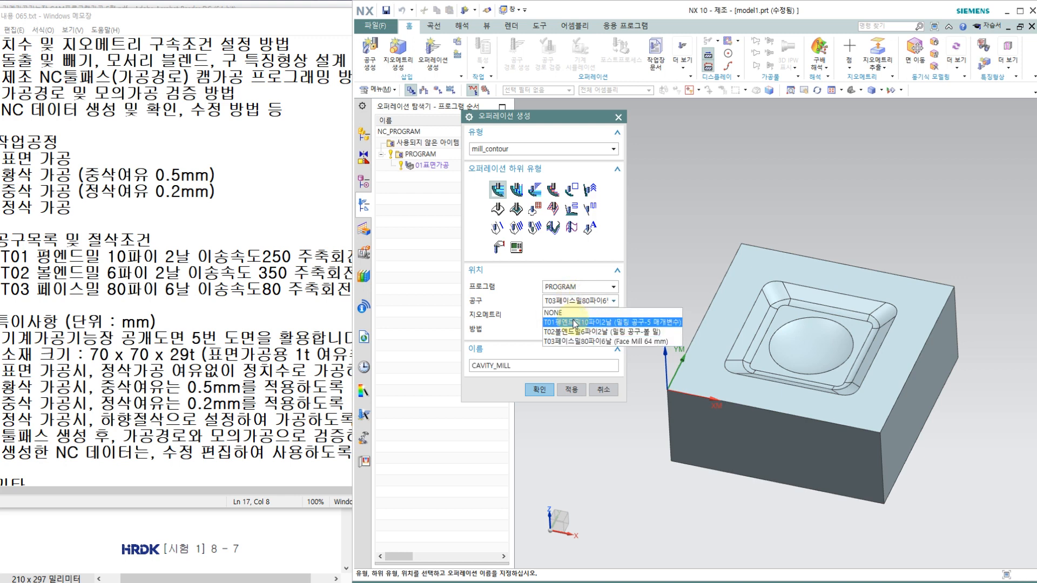
pyautogui.click(573, 322)
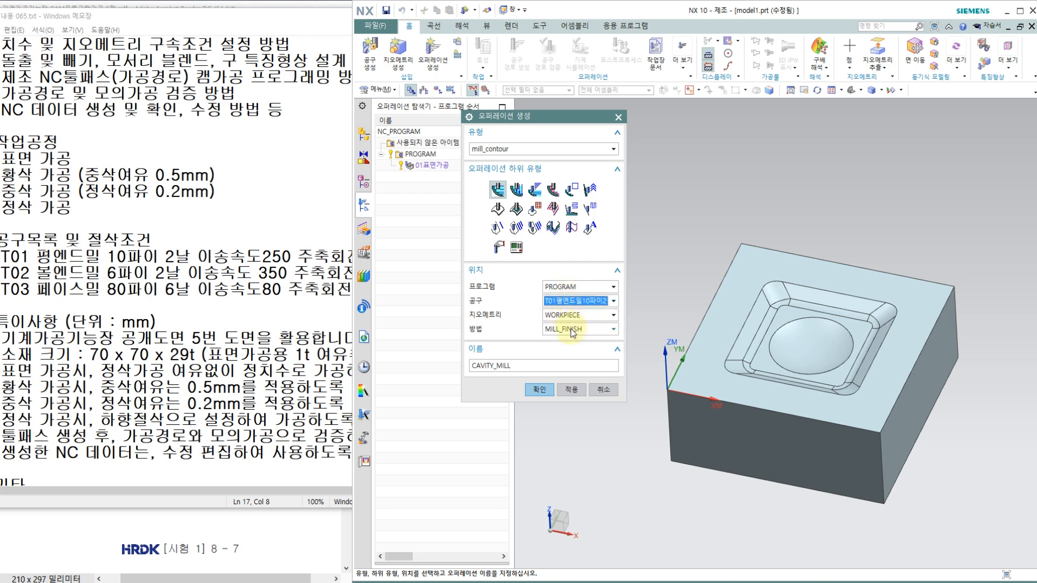
# Step: Assign the MILL_ROUGH method, name the operation 02황삭가공 and create it
pyautogui.click(573, 331)
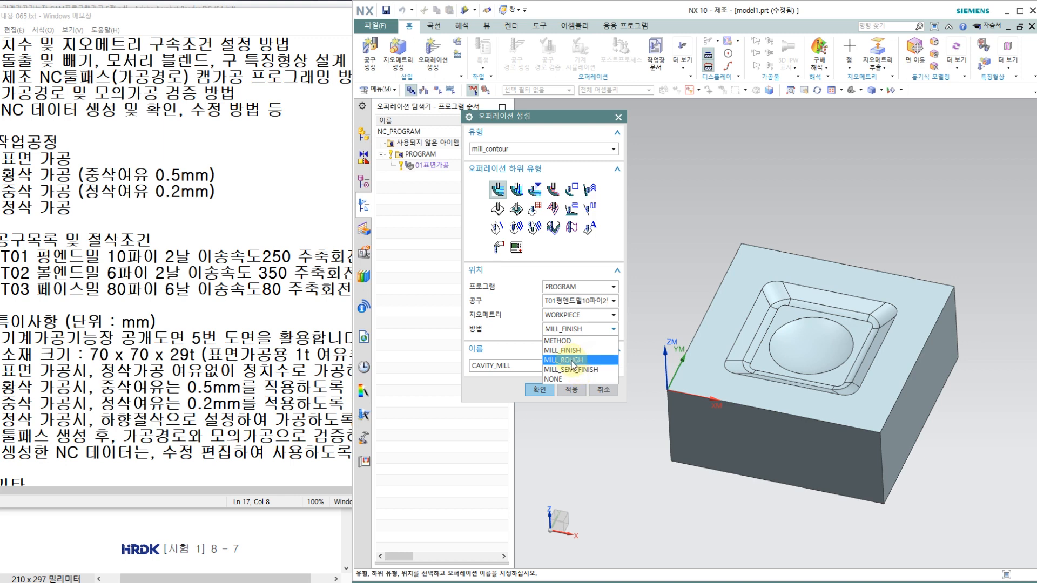
pyautogui.click(575, 361)
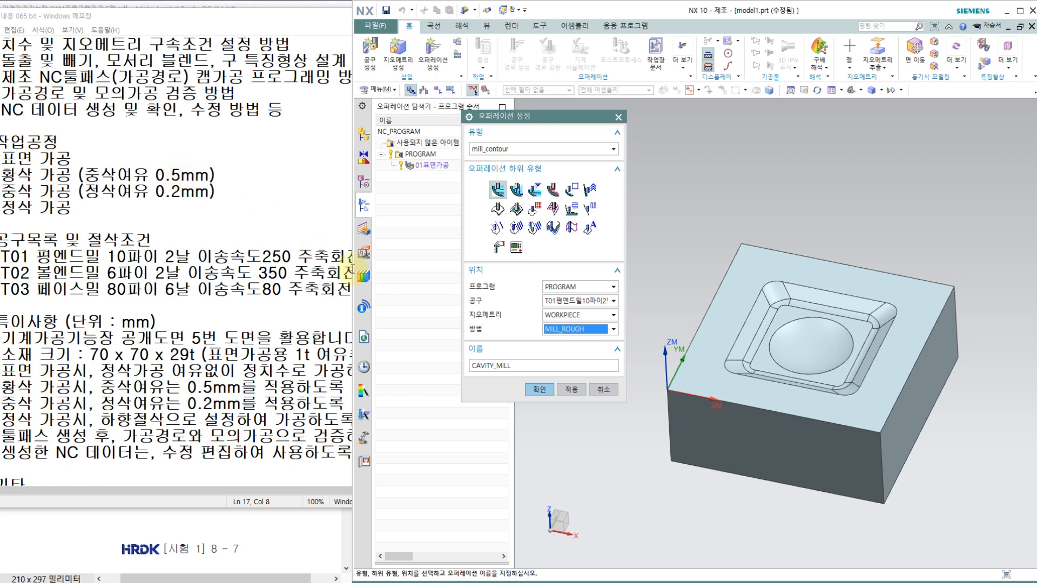
pyautogui.click(580, 331)
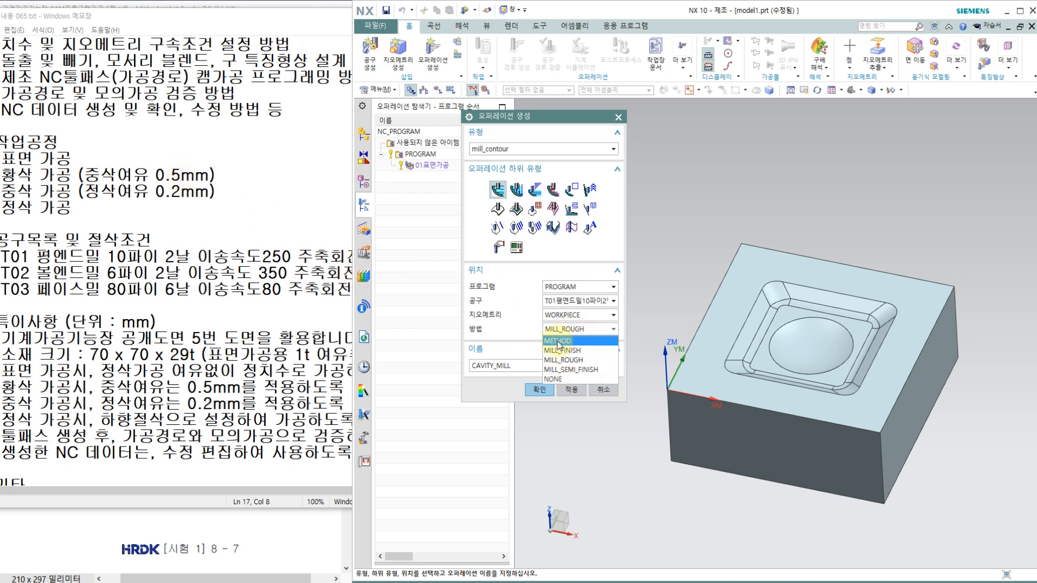
pyautogui.click(558, 342)
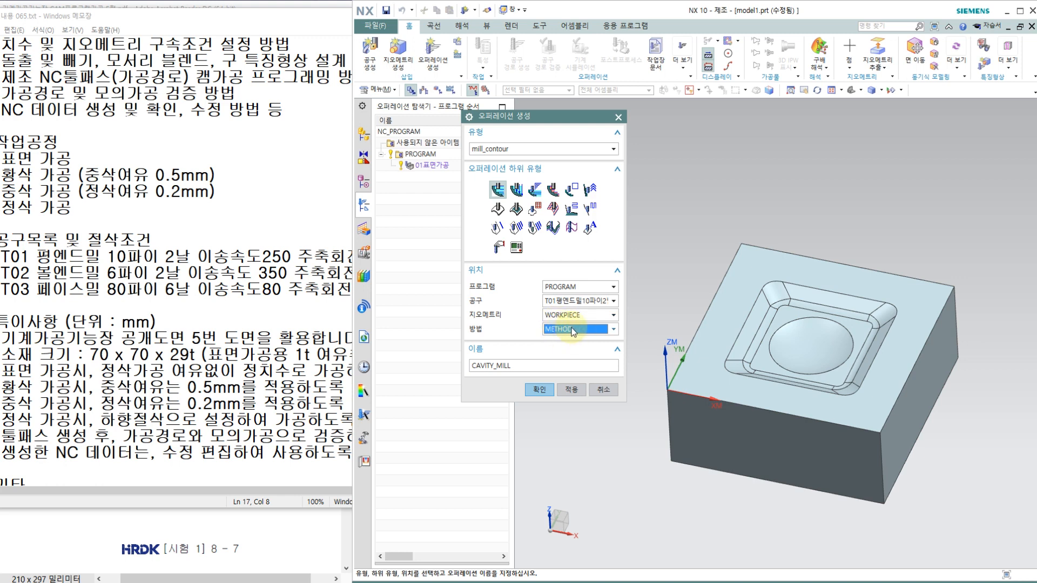
pyautogui.click(574, 331)
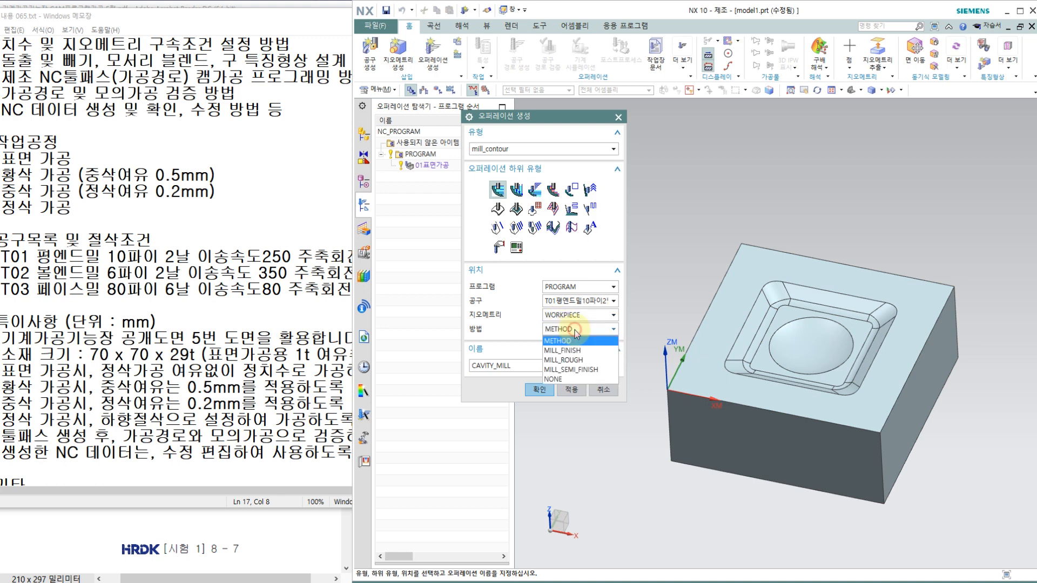
pyautogui.click(568, 365)
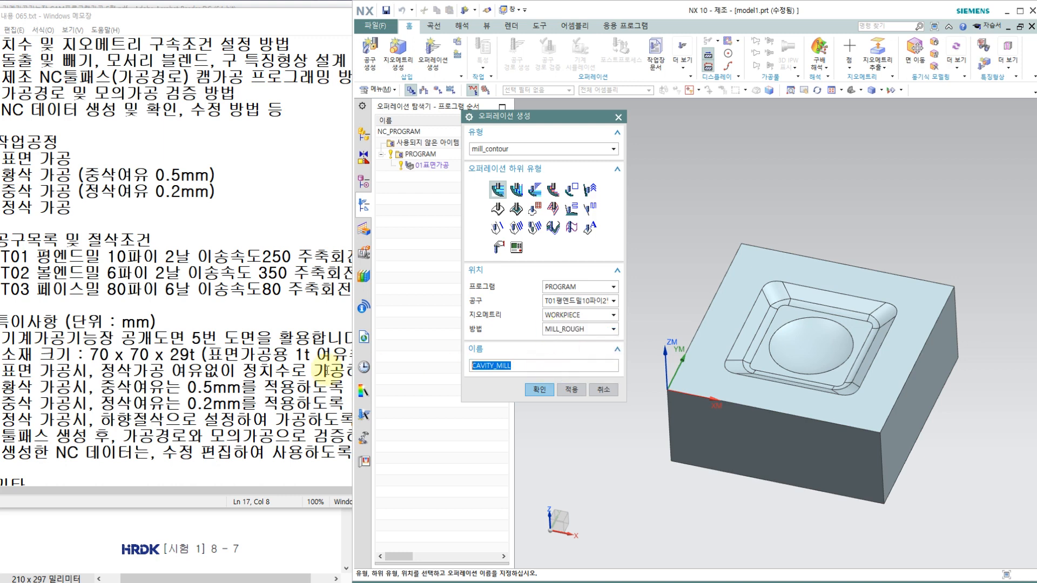
pyautogui.write('02황삭가공')
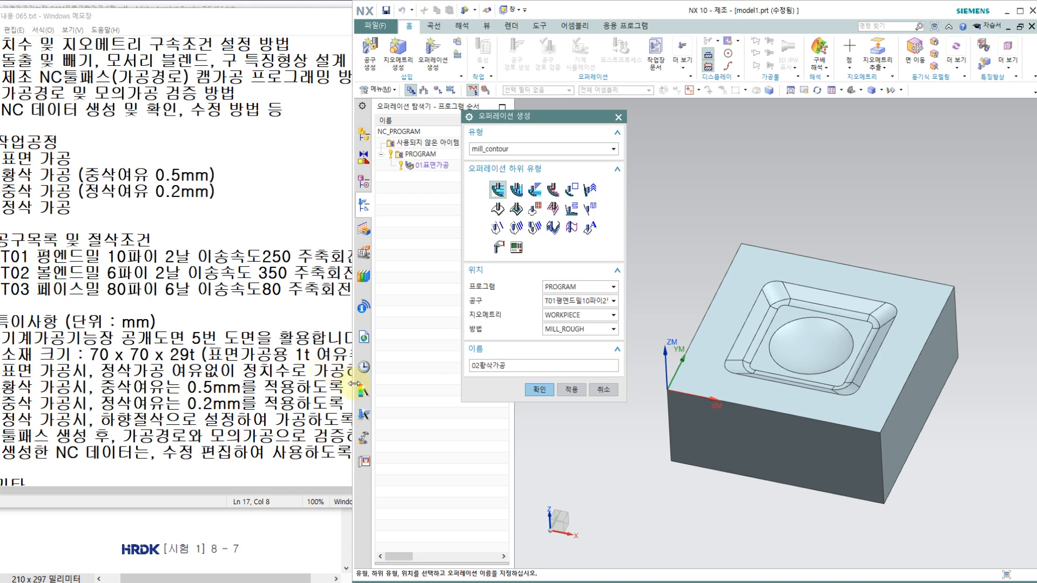
pyautogui.click(539, 390)
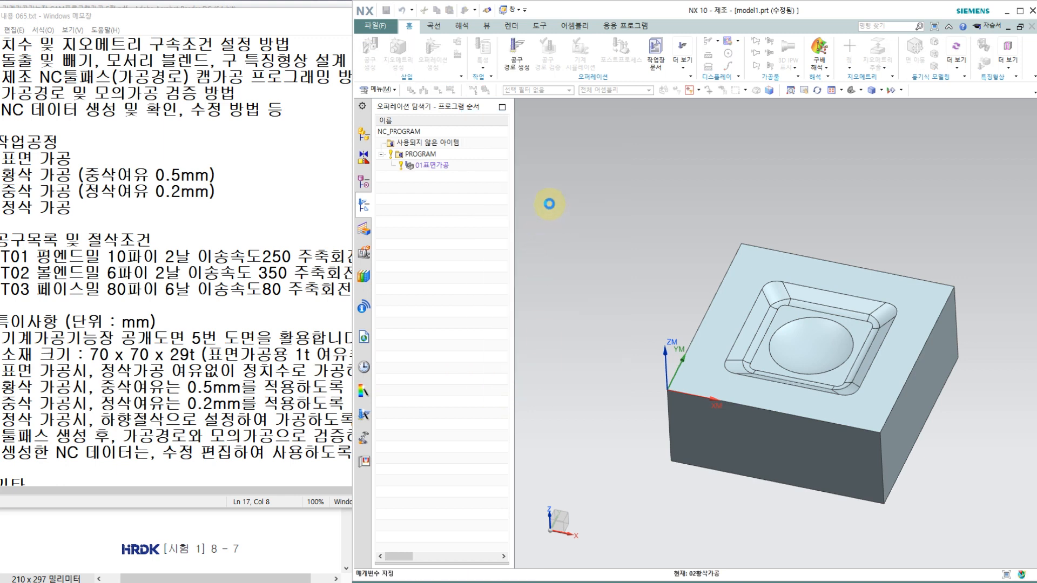
# Step: Open the cut area definition of the 02황삭가공 cavity milling operation
pyautogui.scroll(1, 689, 187)
pyautogui.scroll(-1, 746, 227)
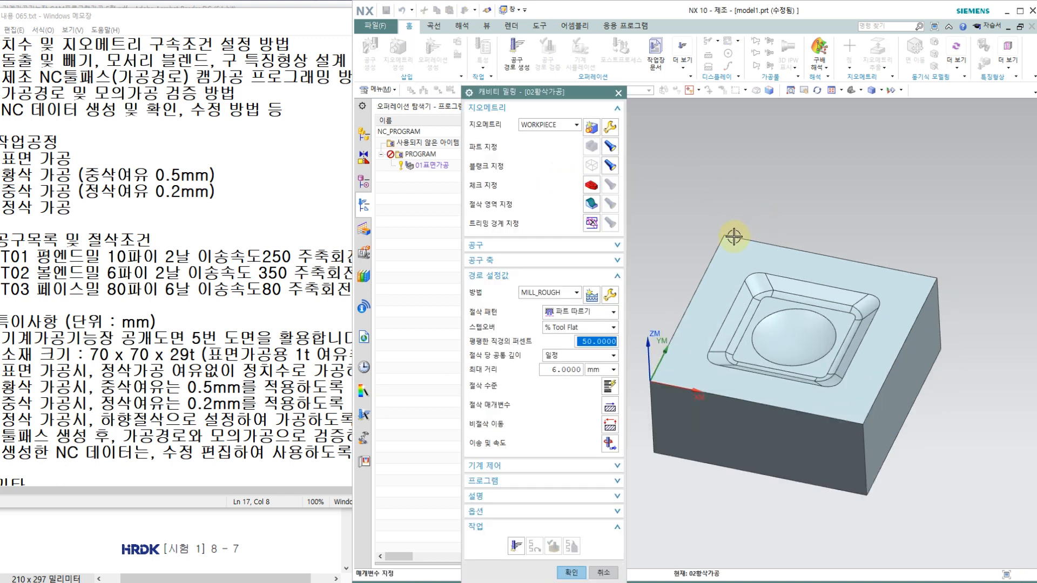
pyautogui.scroll(-1, 727, 245)
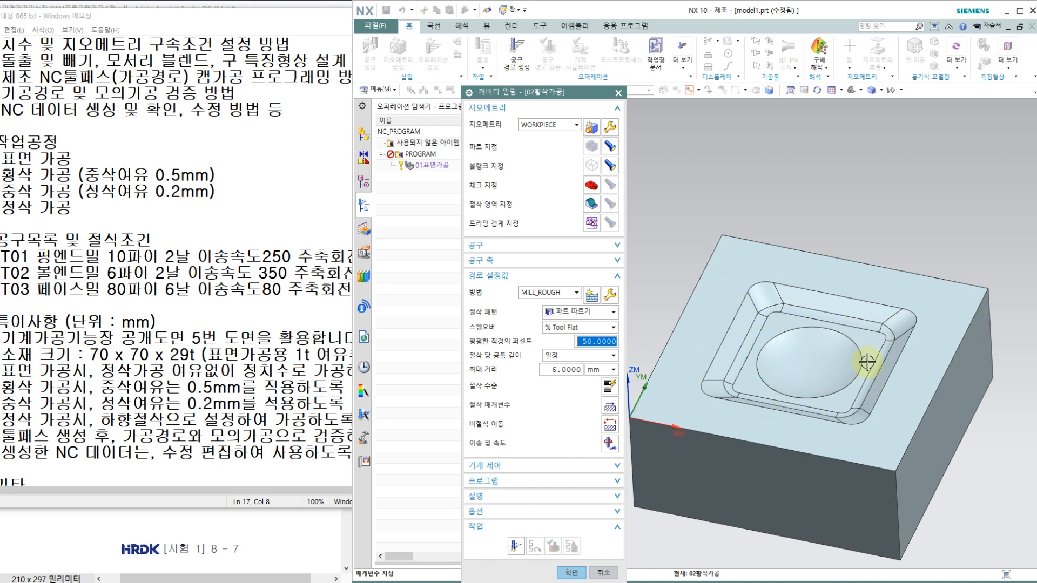
pyautogui.moveTo(839, 227)
pyautogui.mouseDown(button='middle')
pyautogui.moveTo(853, 216)
pyautogui.moveTo(851, 225)
pyautogui.mouseUp(button='middle')
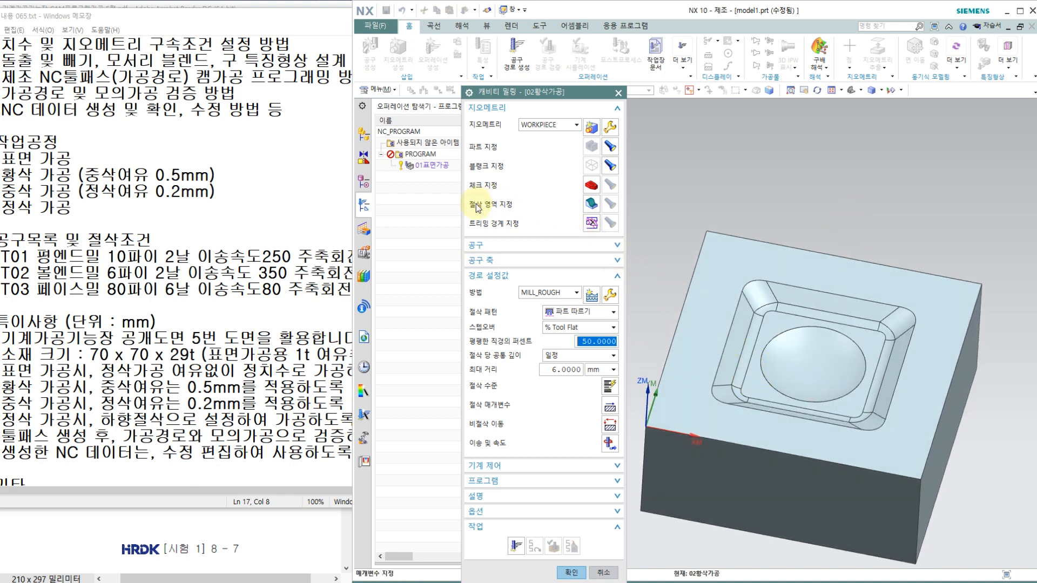
pyautogui.click(590, 205)
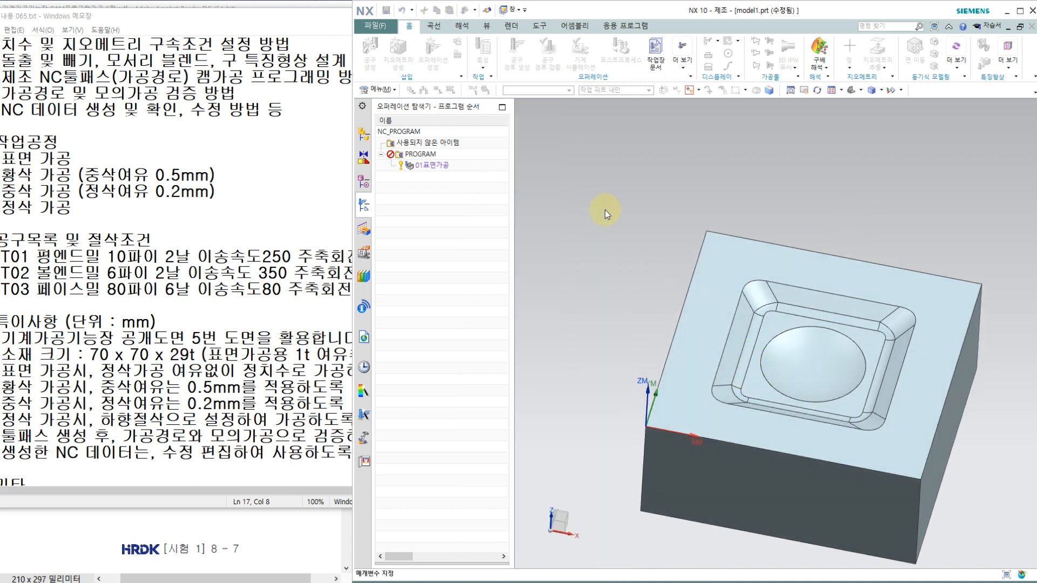
pyautogui.click(768, 301)
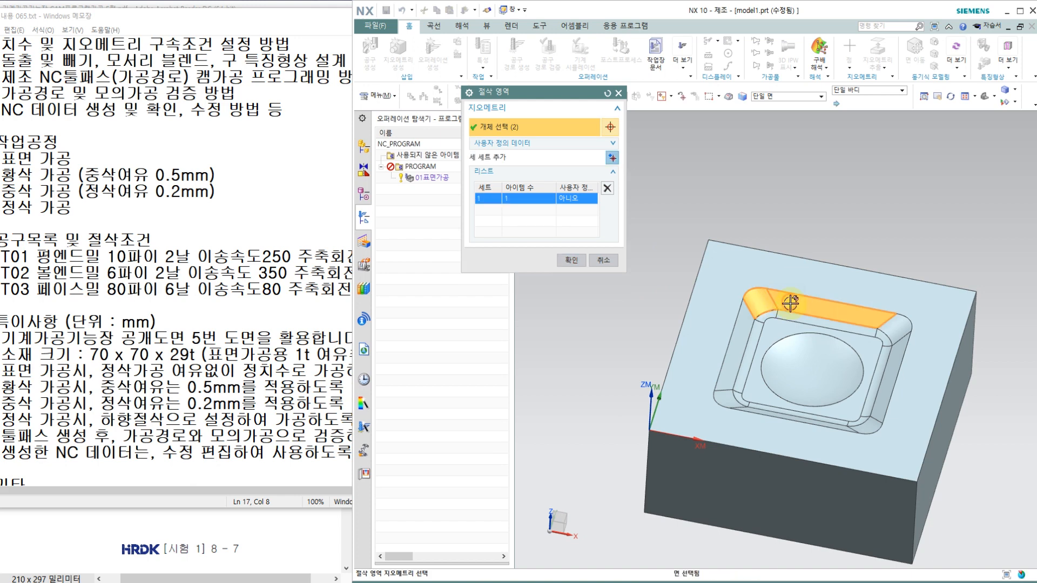
pyautogui.click(773, 339)
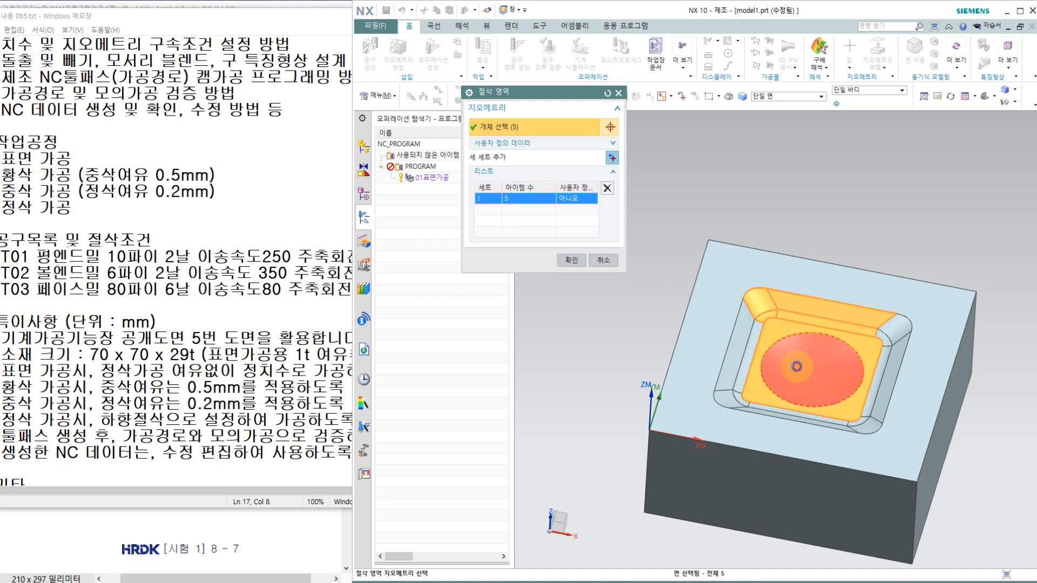
pyautogui.click(841, 359)
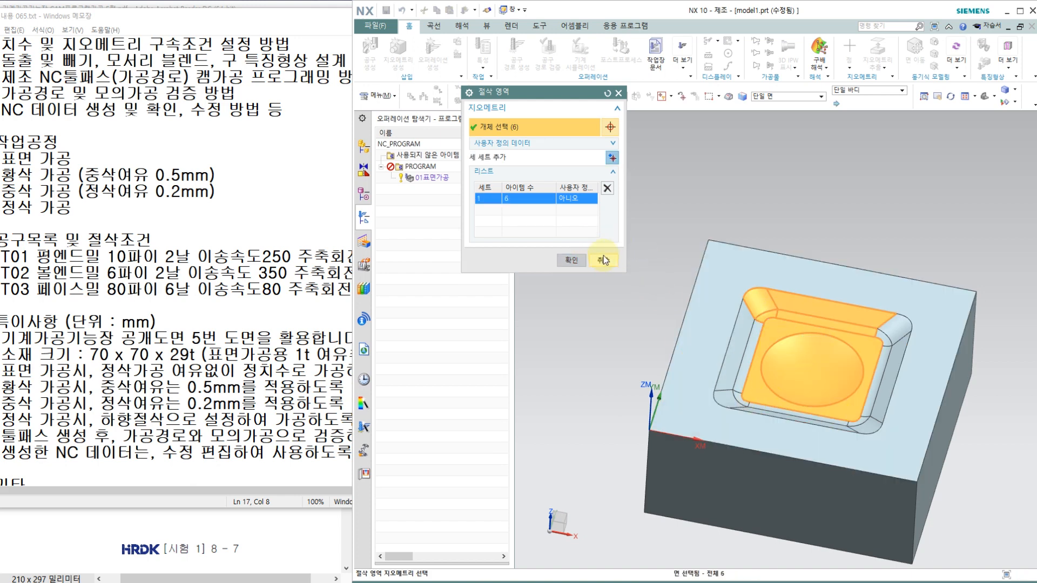
pyautogui.click(607, 188)
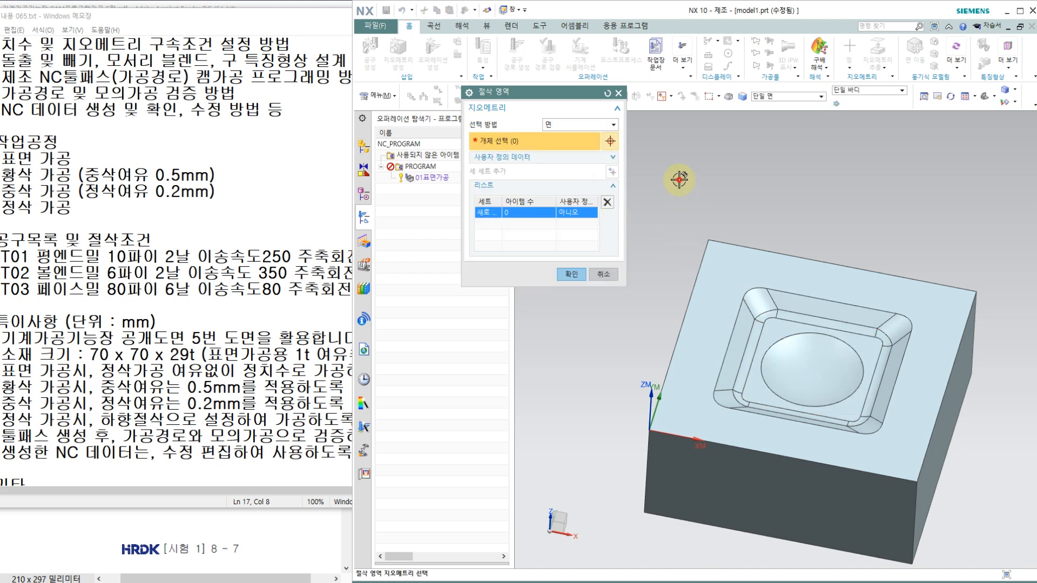
# Step: Define the cut area of the 02황삭가공 operation by selecting all 18 faces of the pocket and the raised dome inside it
pyautogui.moveTo(679, 180); pyautogui.dragTo(923, 448)
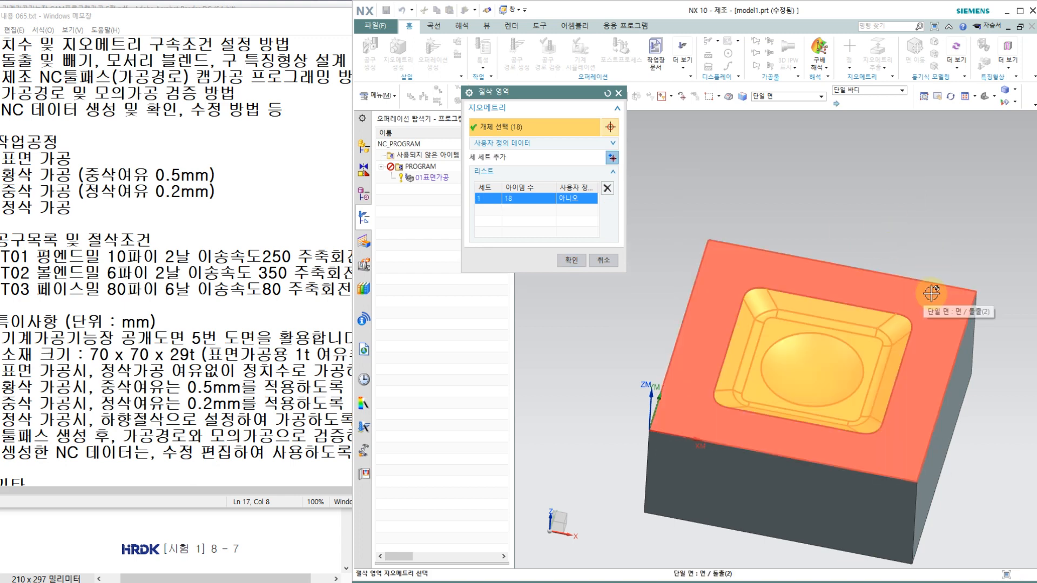
pyautogui.moveTo(853, 228); pyautogui.dragTo(857, 193, button='middle')
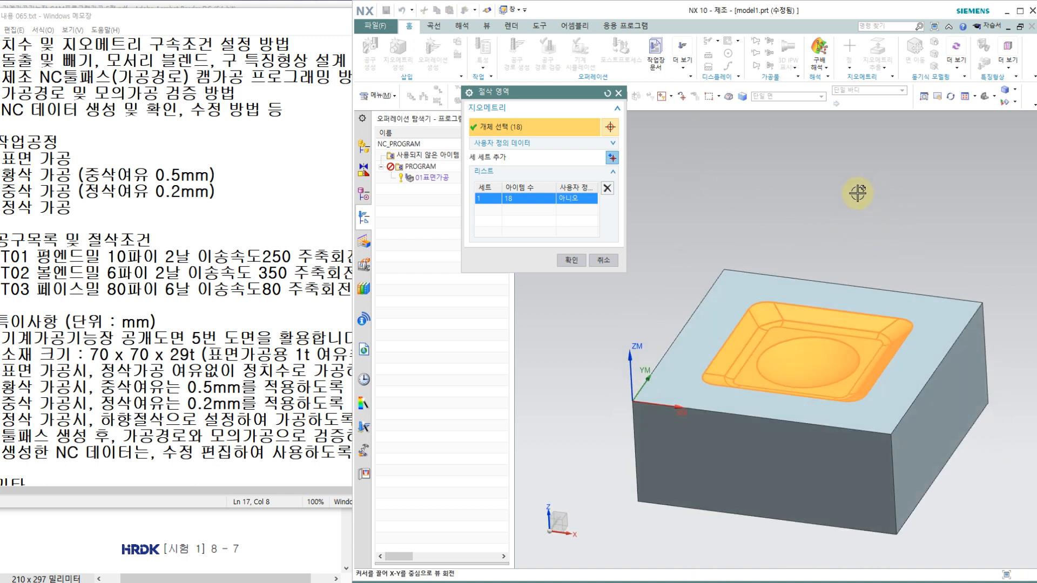
pyautogui.click(573, 260)
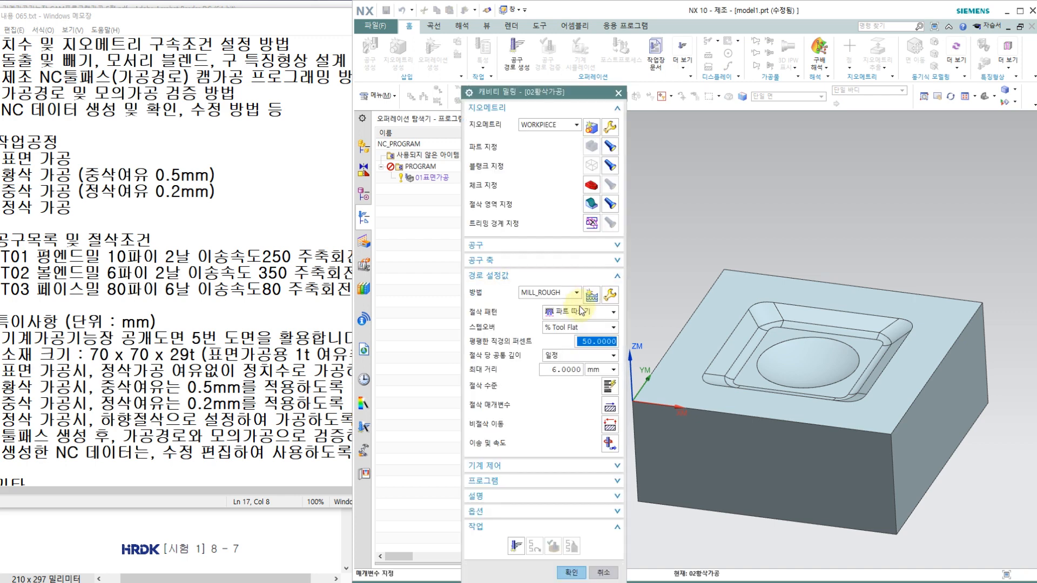
# Step: Use the 파트 따르기 (Follow Part) cut pattern and set the maximum distance per cut to 1 mm in 02황삭가공
pyautogui.click(579, 313)
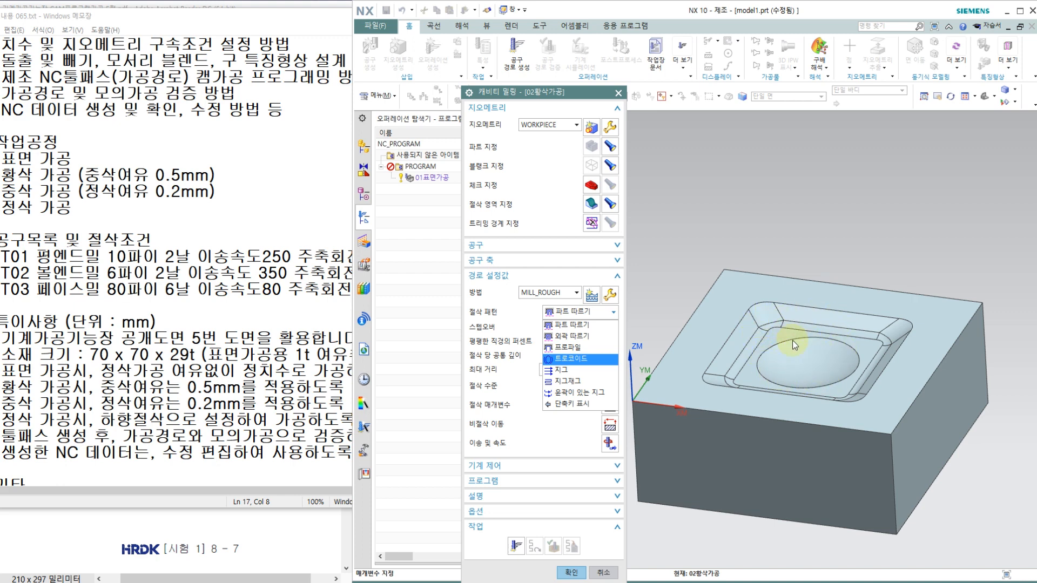
pyautogui.click(571, 572)
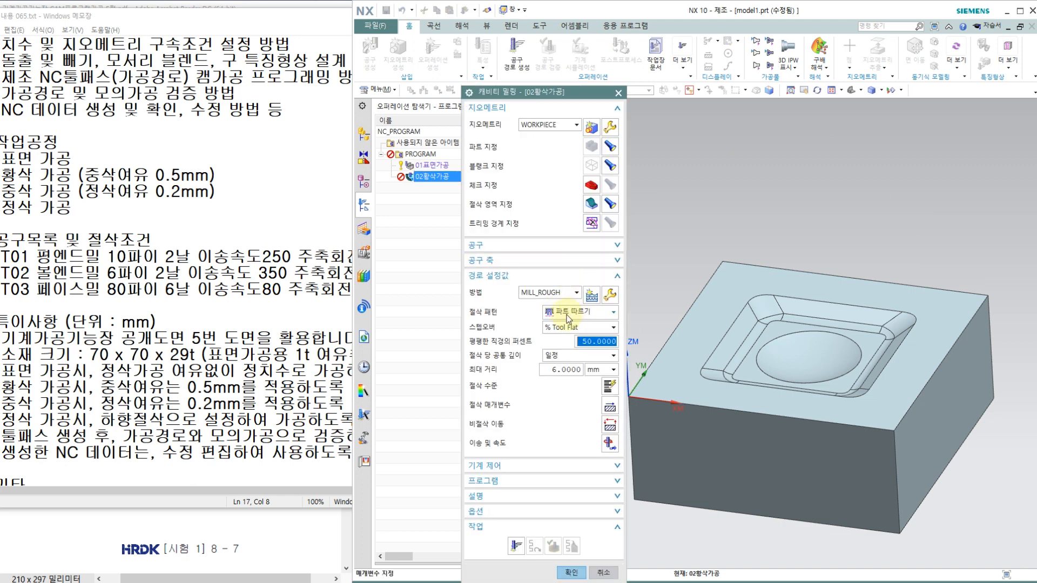
pyautogui.click(568, 318)
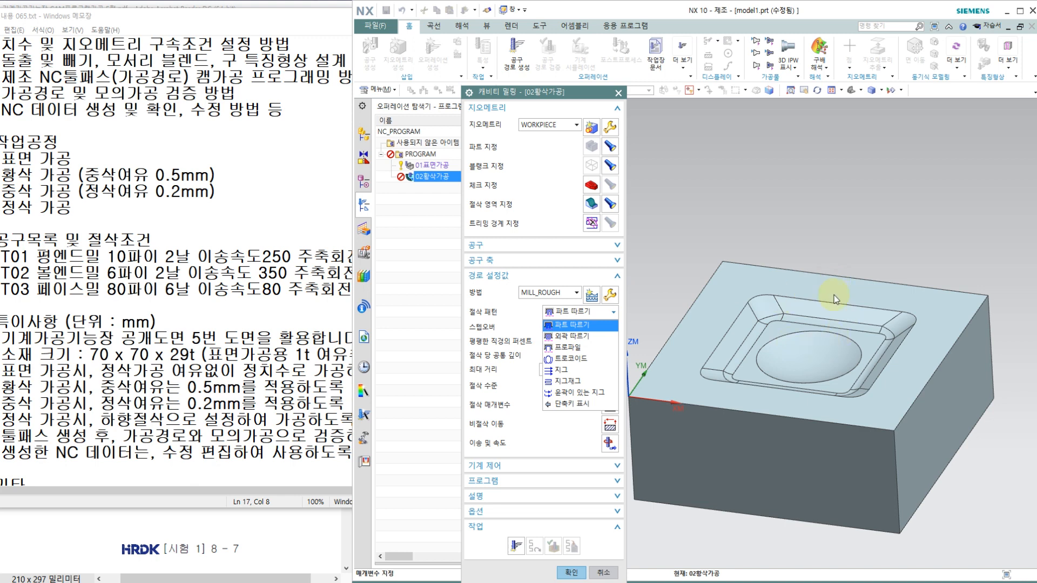
pyautogui.click(564, 312)
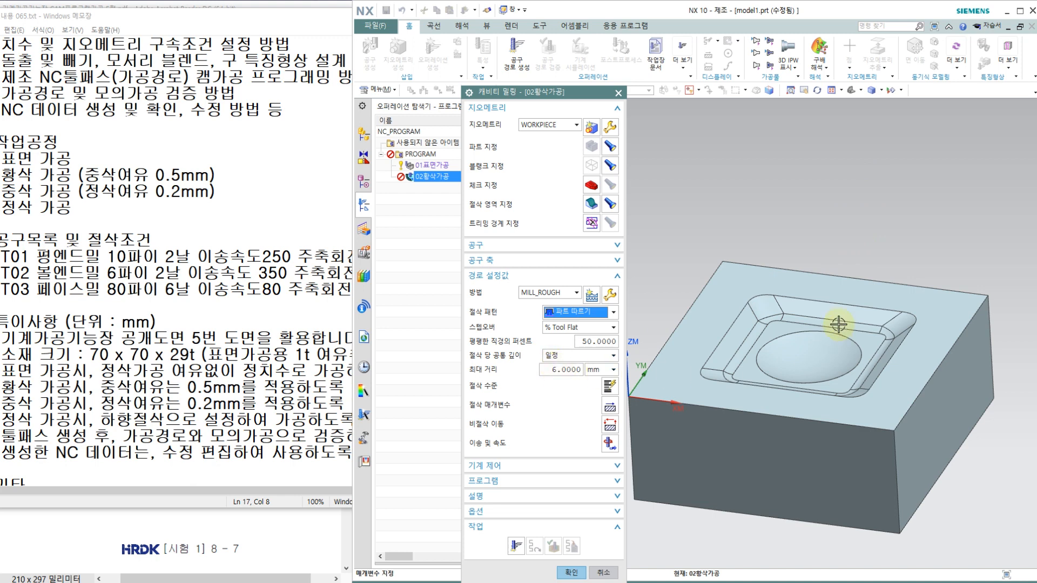
pyautogui.doubleClick(562, 370)
pyautogui.write('1')
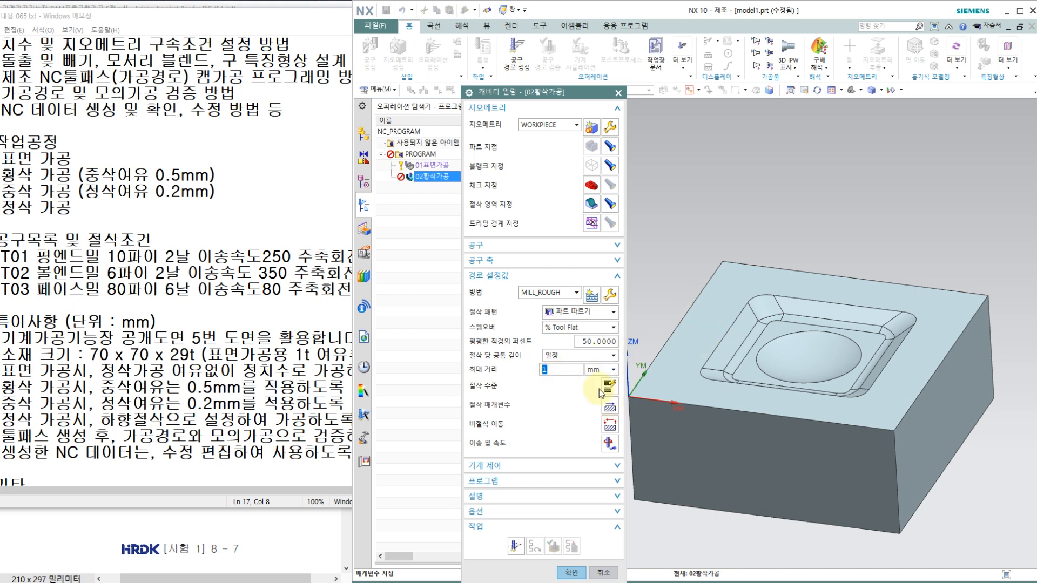
# Step: Set the cut order to 깊이를 우선 (Depth First) in the cutting parameters of the roughing operation
pyautogui.click(609, 406)
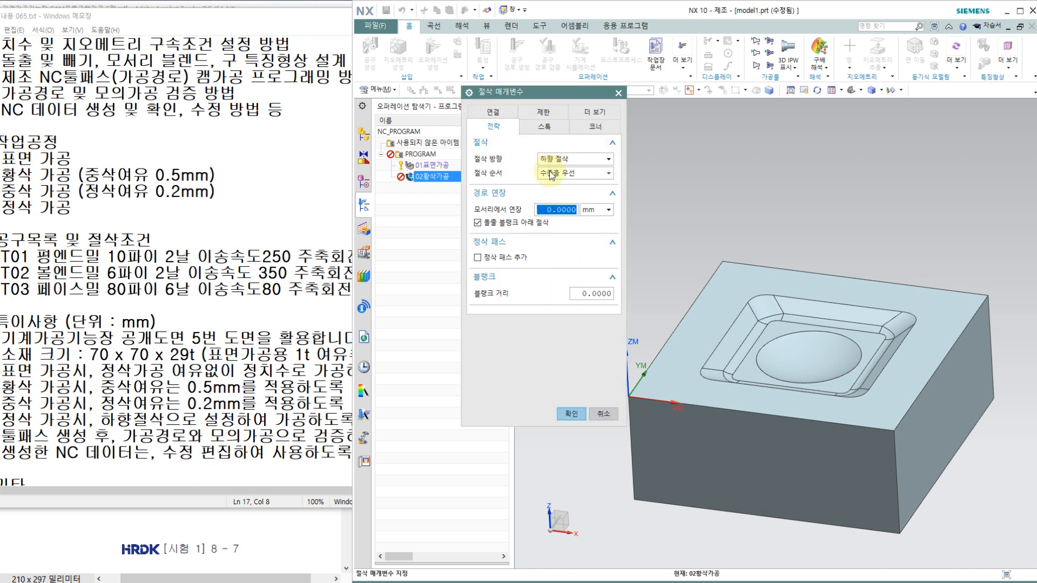
pyautogui.click(552, 174)
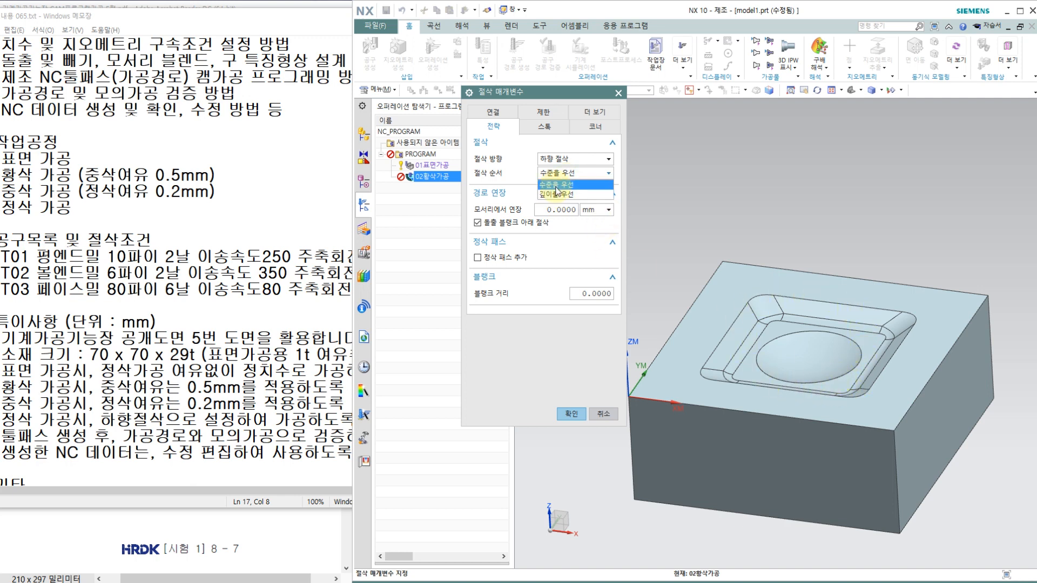
pyautogui.moveTo(558, 193)
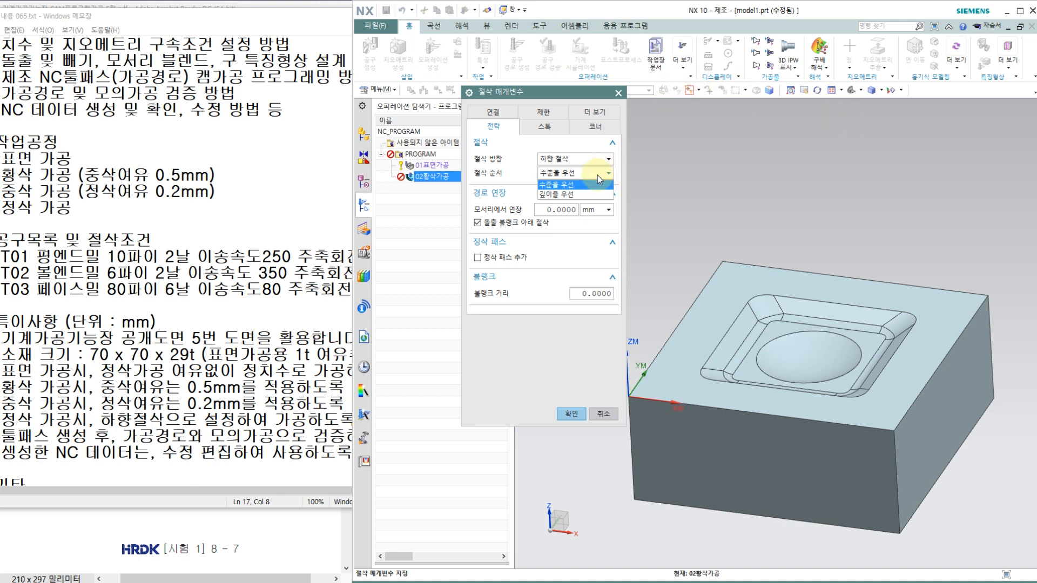
pyautogui.click(549, 193)
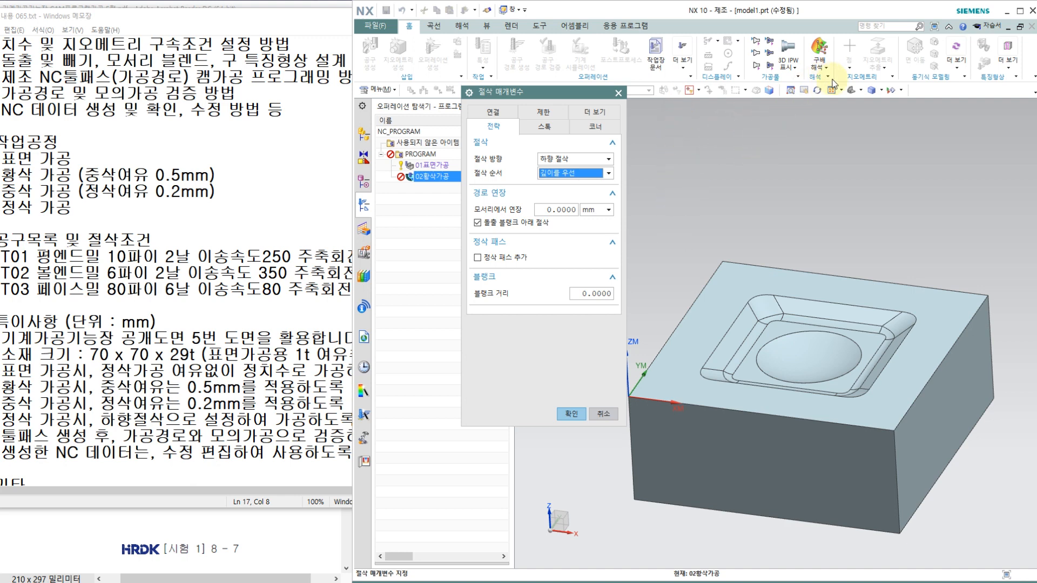
pyautogui.click(609, 173)
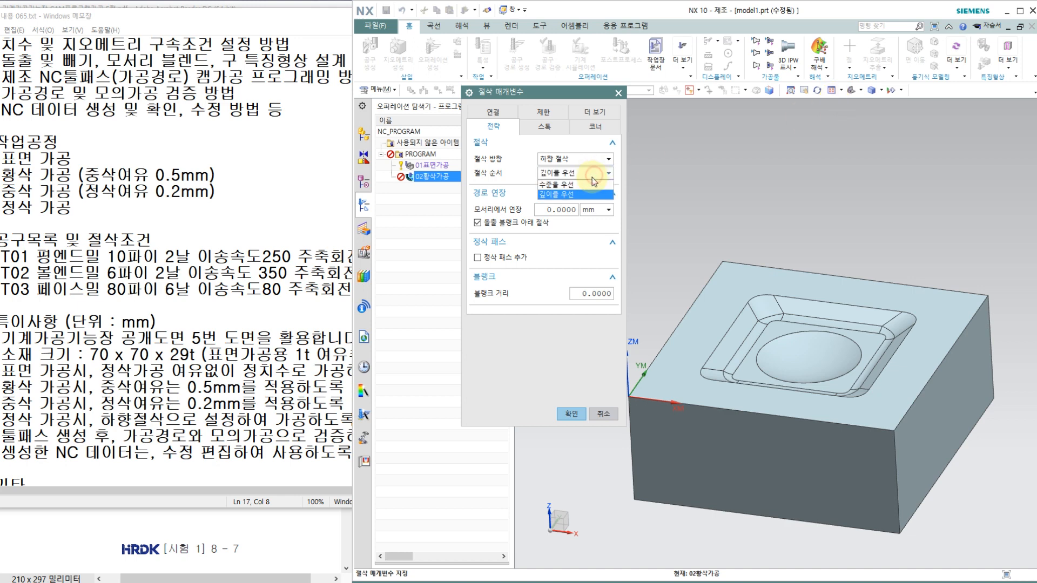
pyautogui.click(573, 184)
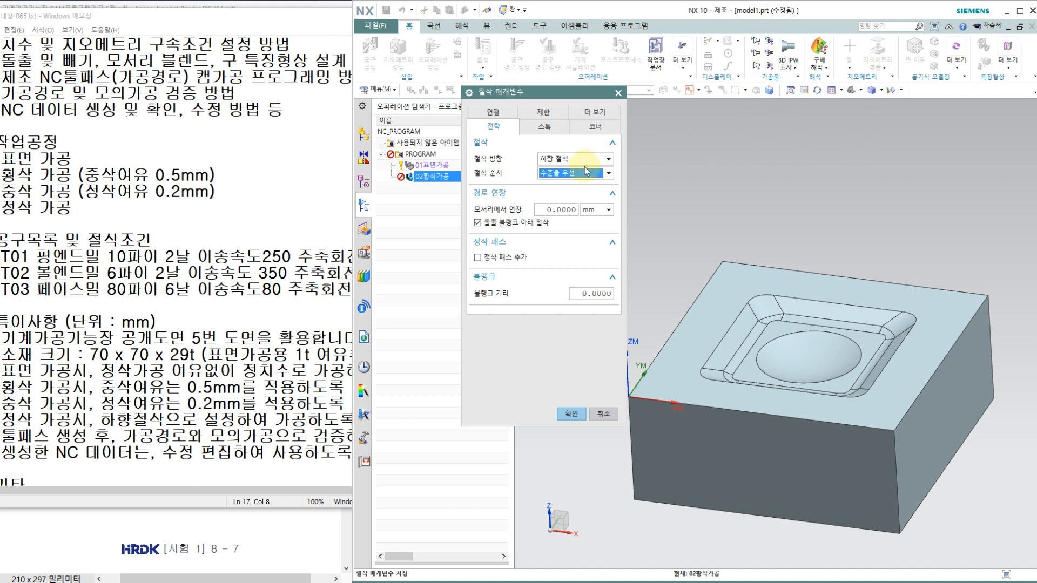
pyautogui.moveTo(587, 174)
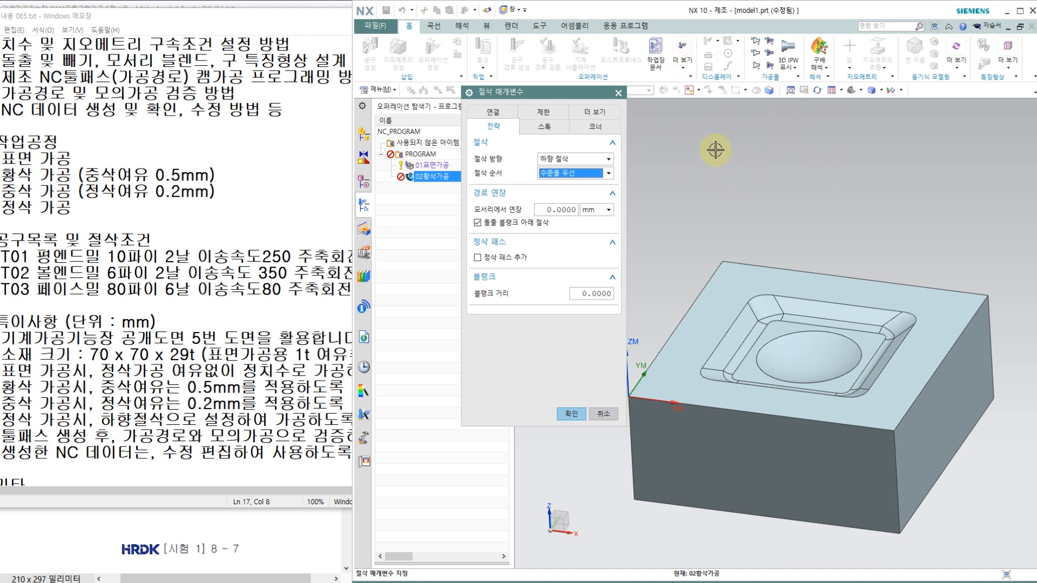
pyautogui.click(569, 175)
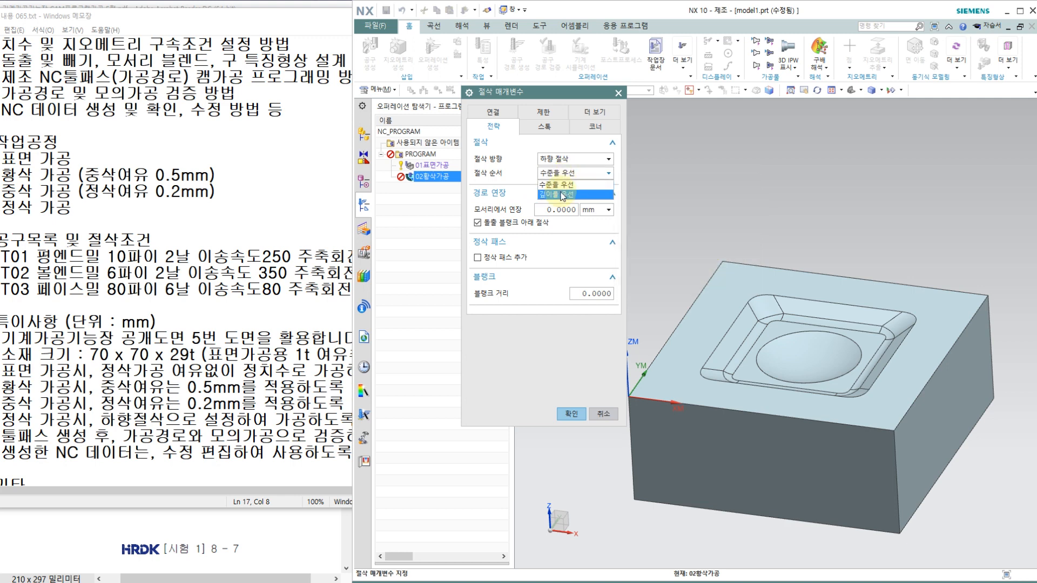
pyautogui.click(563, 193)
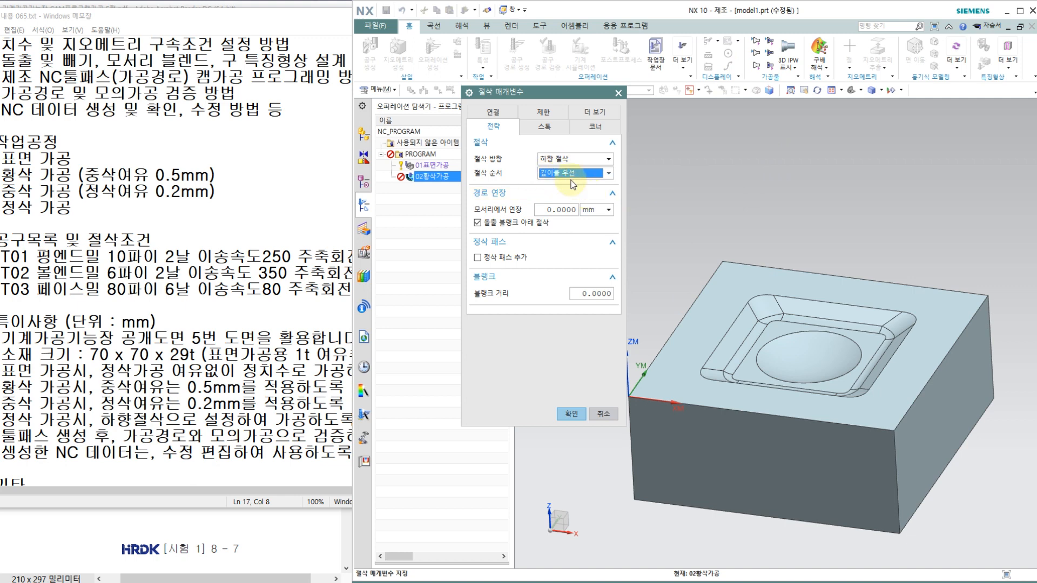
pyautogui.moveTo(553, 174)
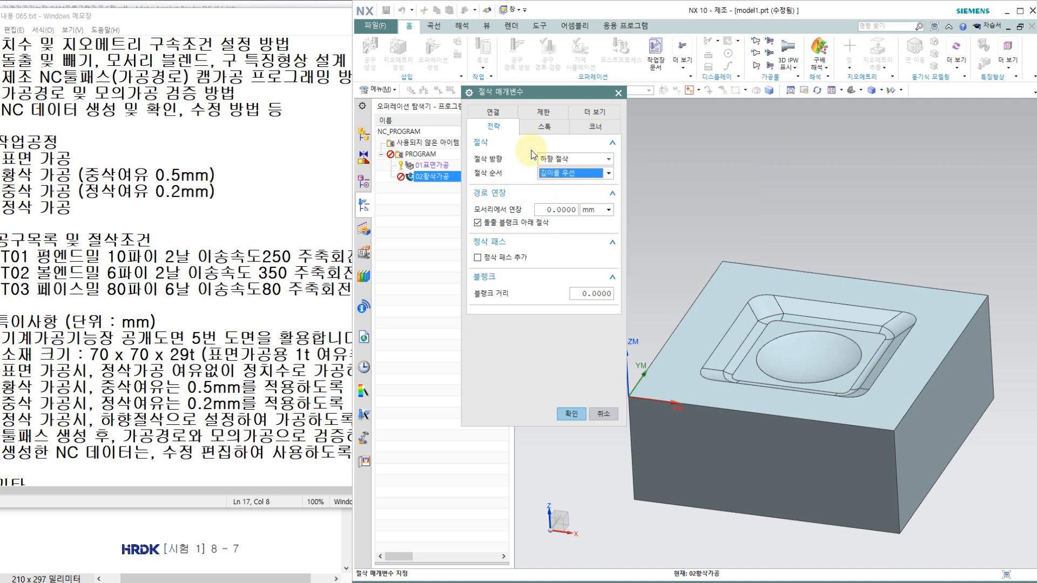
# Step: Set the part side stock to 0.5 mm in the cutting parameters and accept them
pyautogui.click(541, 129)
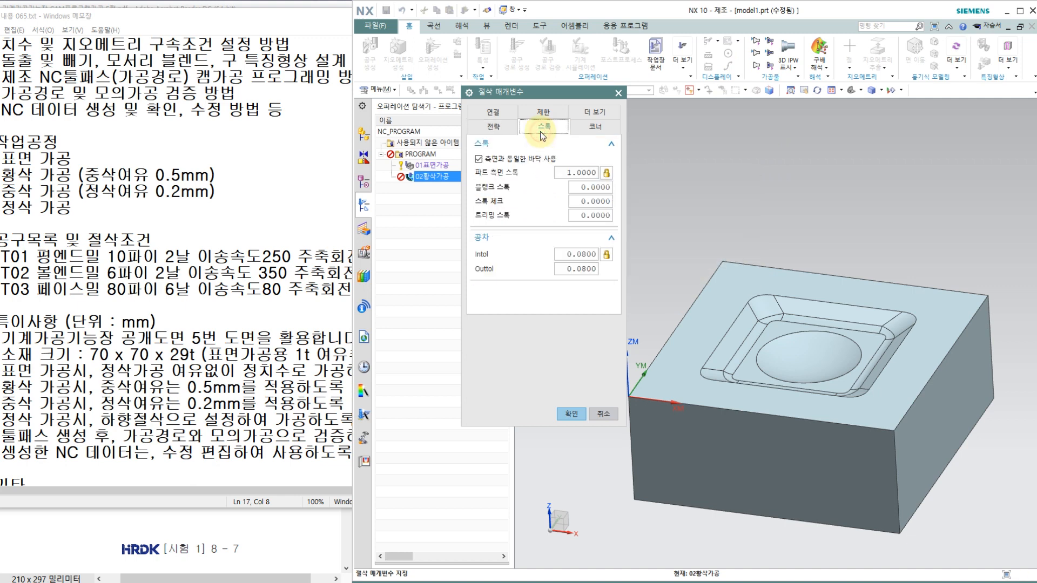
pyautogui.doubleClick(573, 173)
pyautogui.write('0.5')
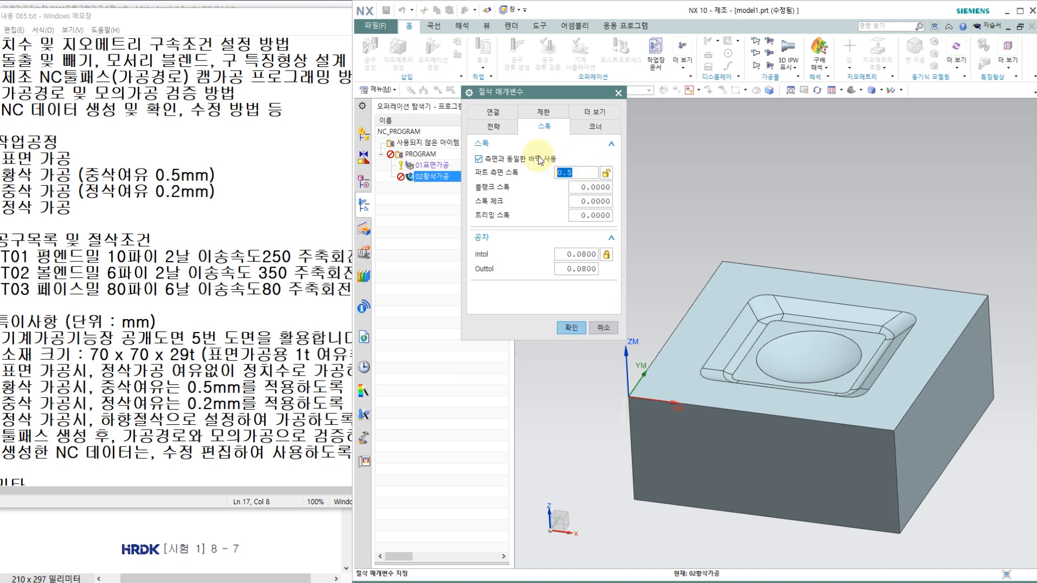
pyautogui.doubleClick(557, 171)
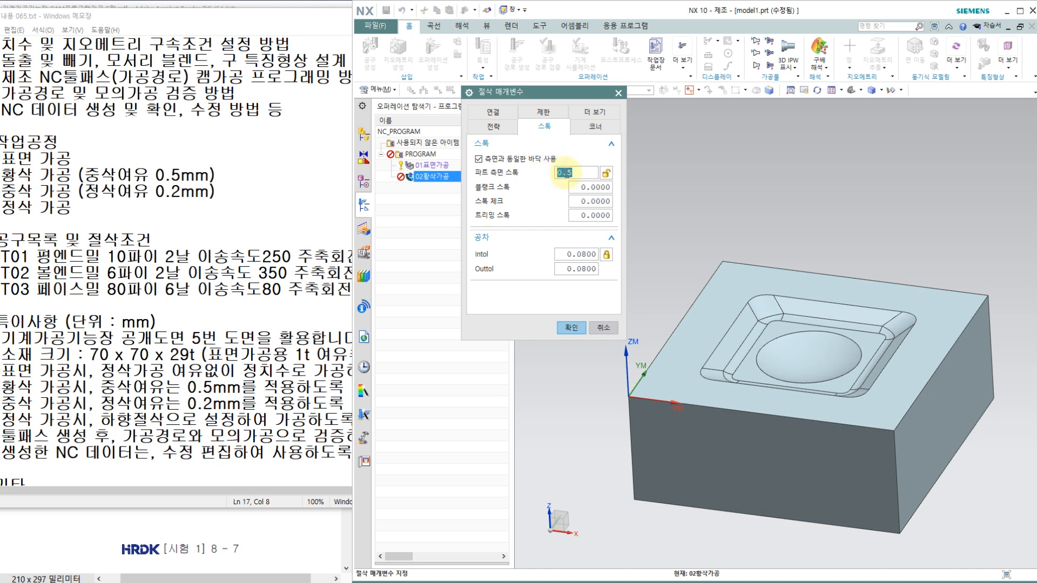
pyautogui.click(585, 332)
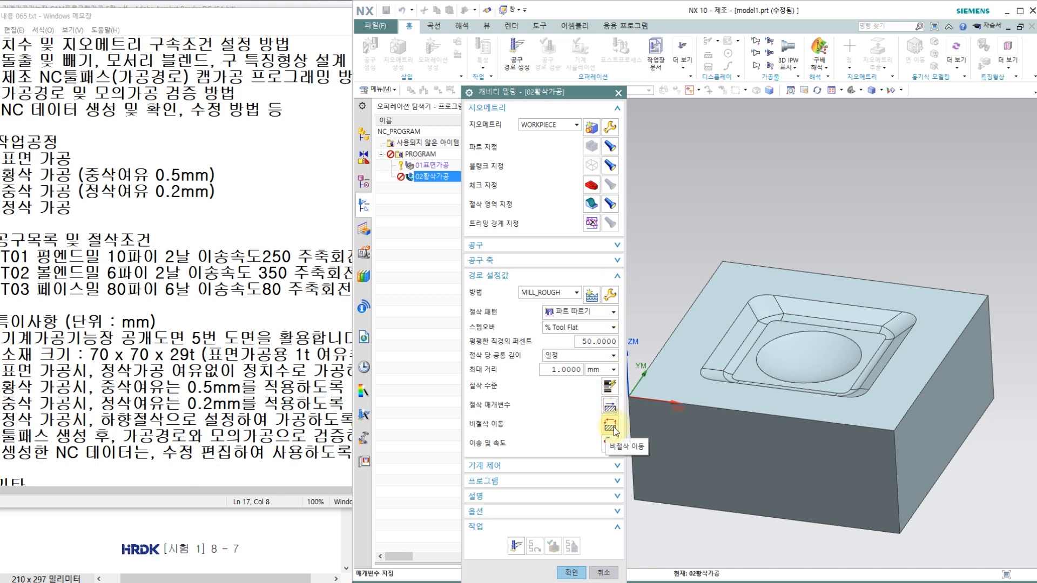
# Step: Set the closed-area engage type to 플런지 (Plunge) in the non-cutting moves and accept them
pyautogui.click(610, 428)
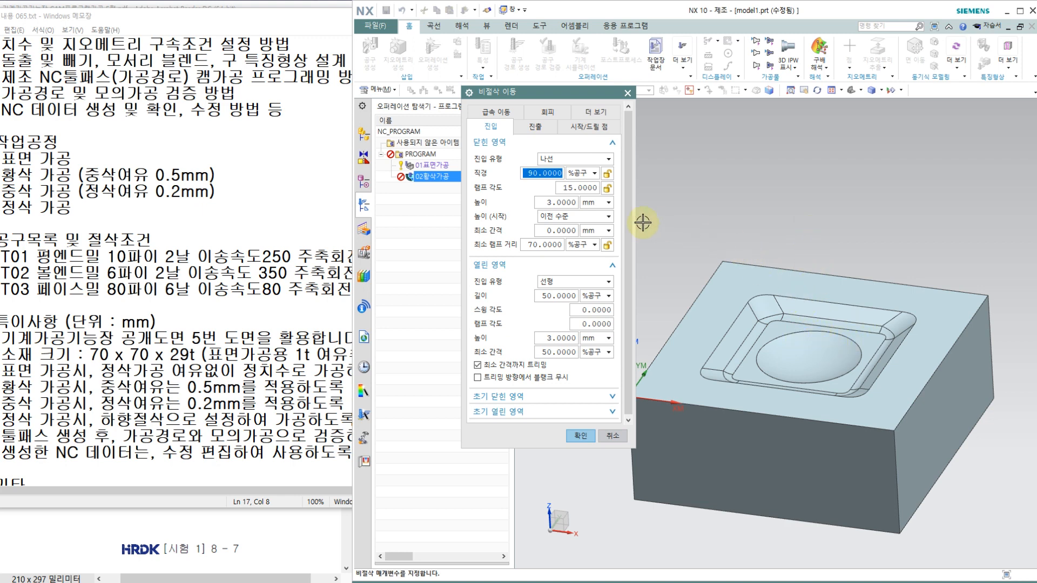
pyautogui.click(548, 160)
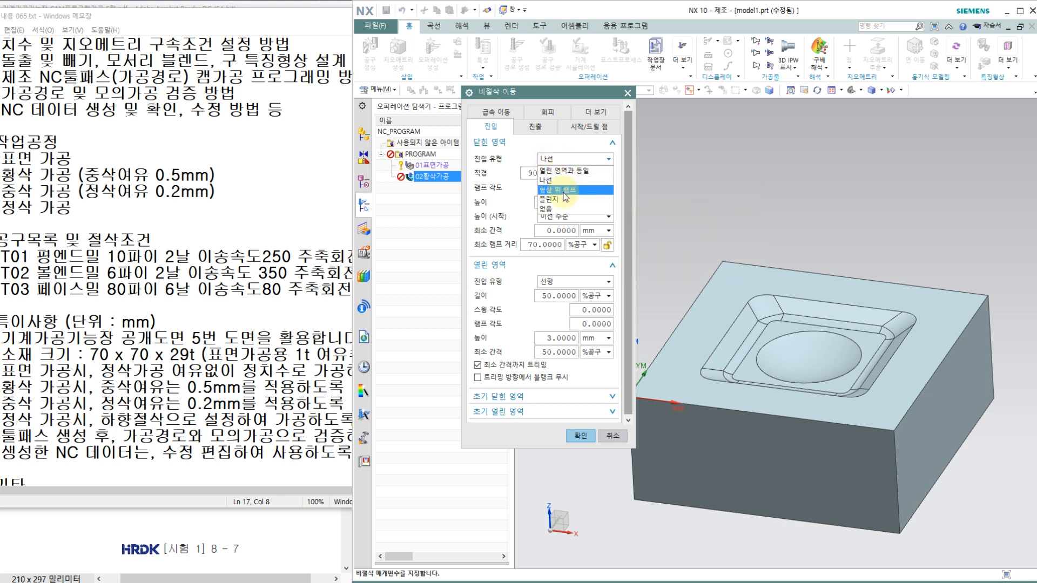
pyautogui.click(548, 200)
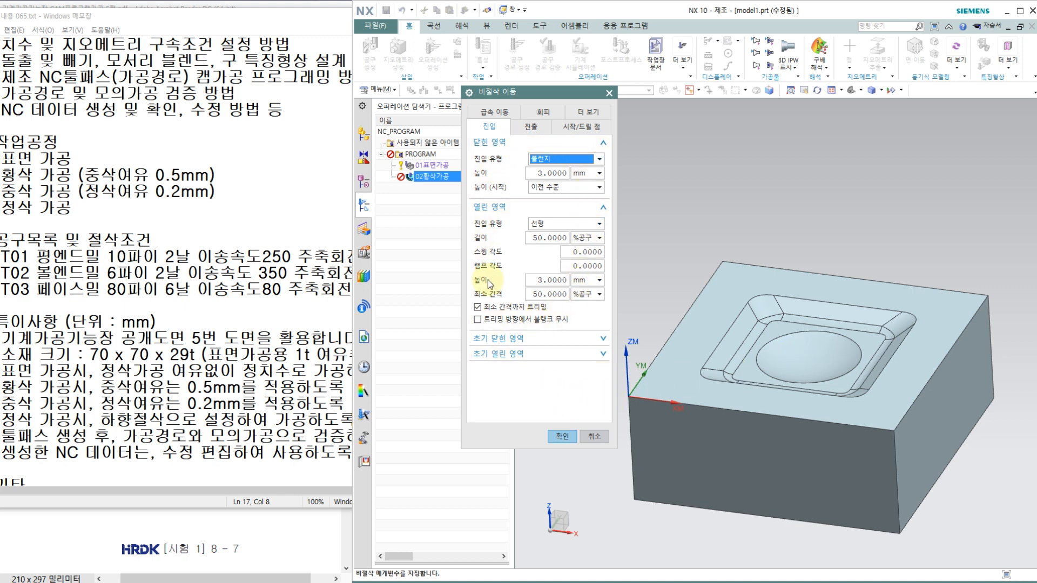
pyautogui.click(560, 444)
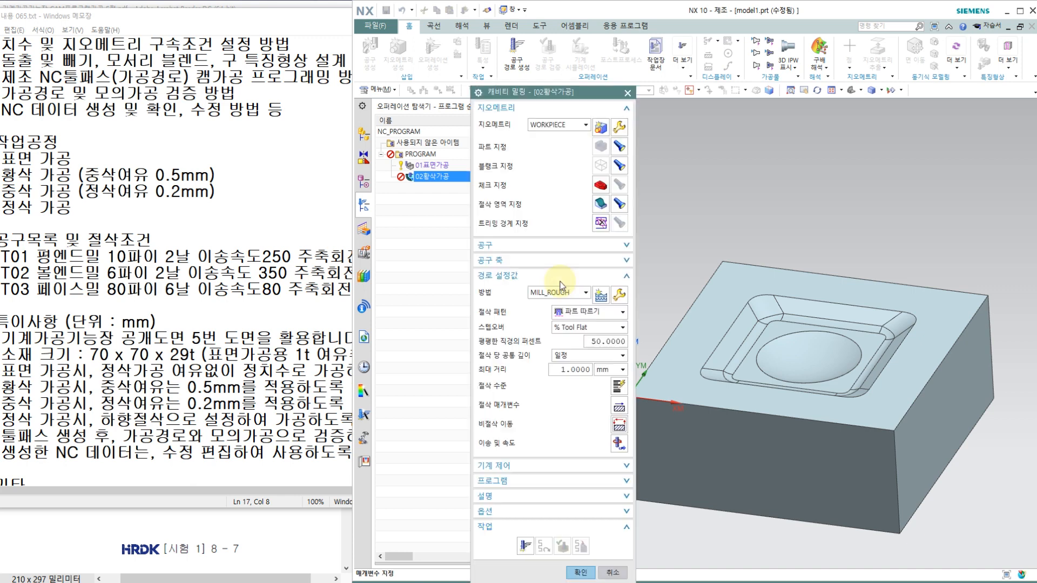
# Step: Check the T01 cutting conditions in the Notepad notes, then set the roughing operation's spindle speed to 2800 rpm in NX
pyautogui.click(618, 443)
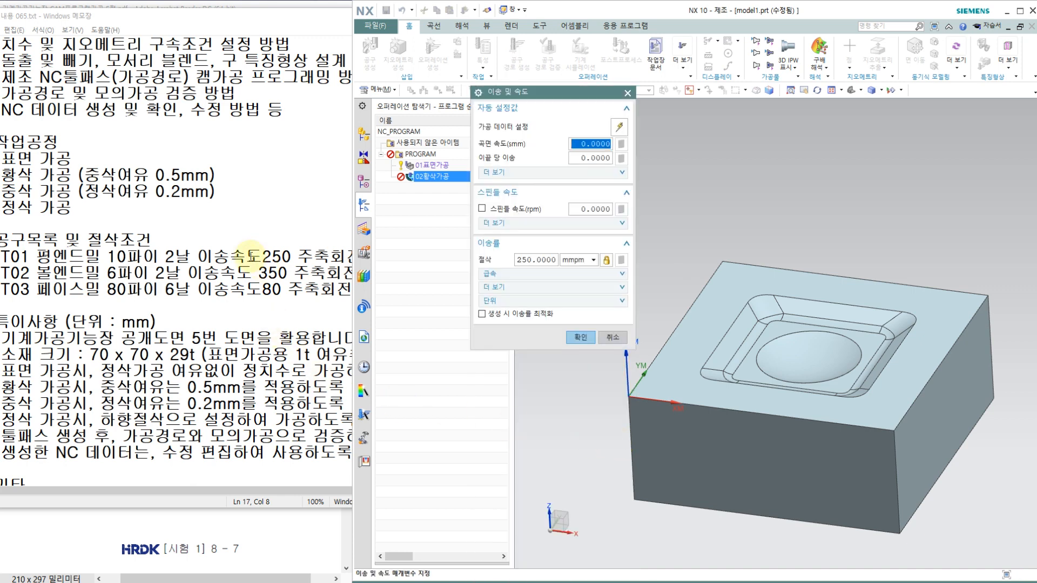
pyautogui.click(249, 252)
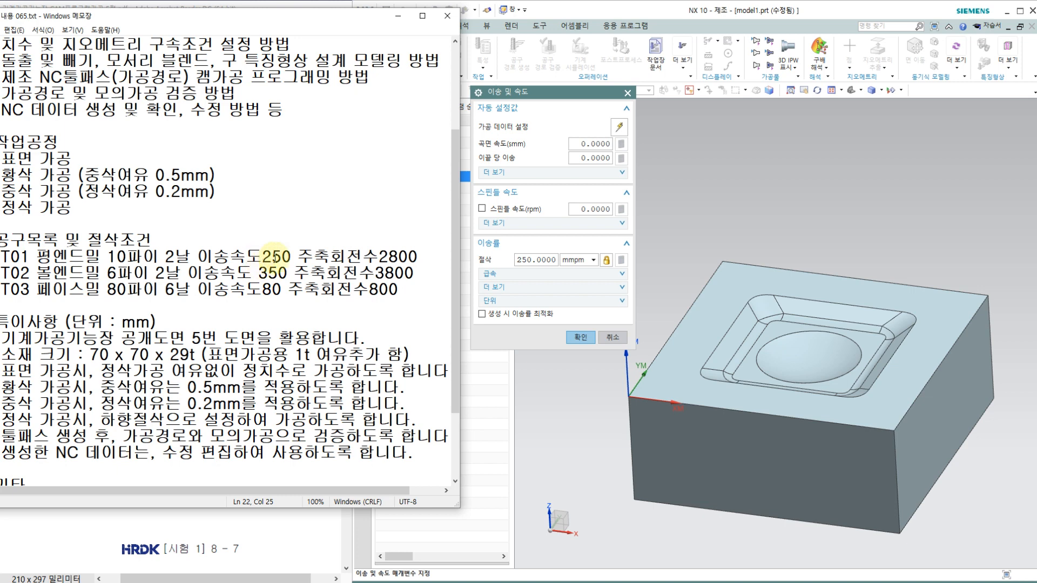
pyautogui.click(564, 94)
pyautogui.click(582, 209)
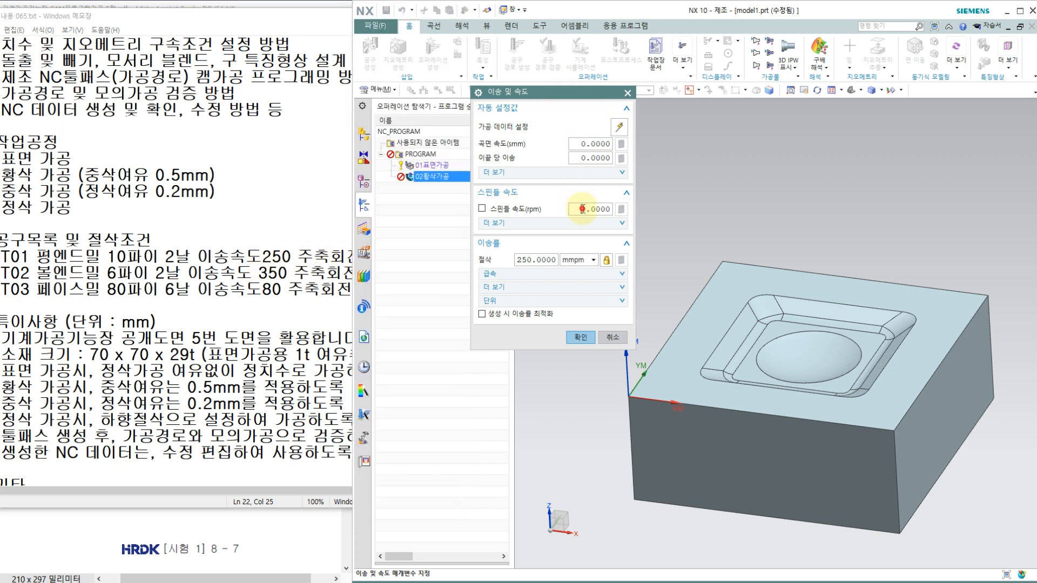
pyautogui.doubleClick(582, 209)
pyautogui.write('2800')
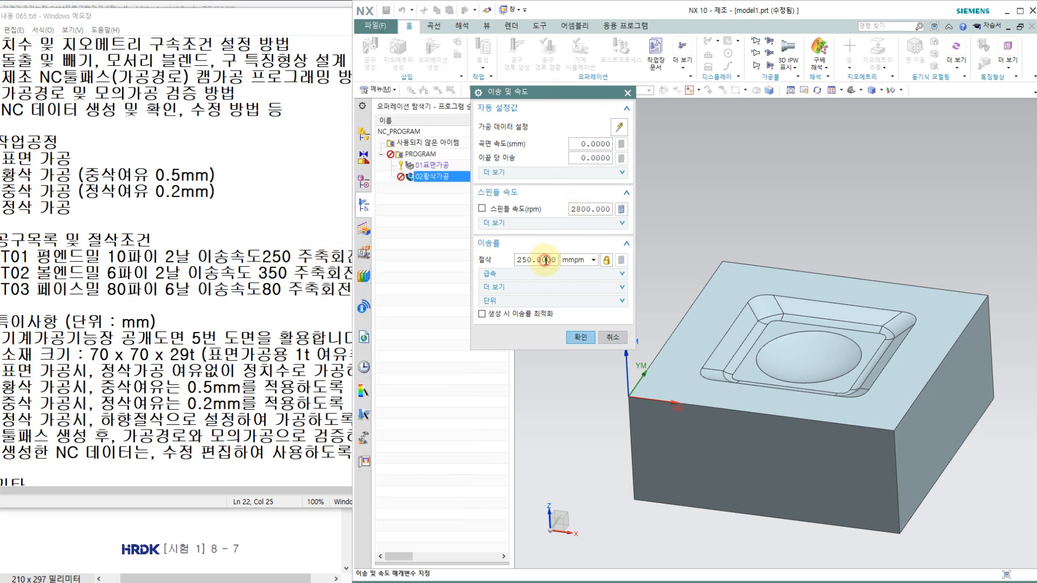
pyautogui.doubleClick(545, 260)
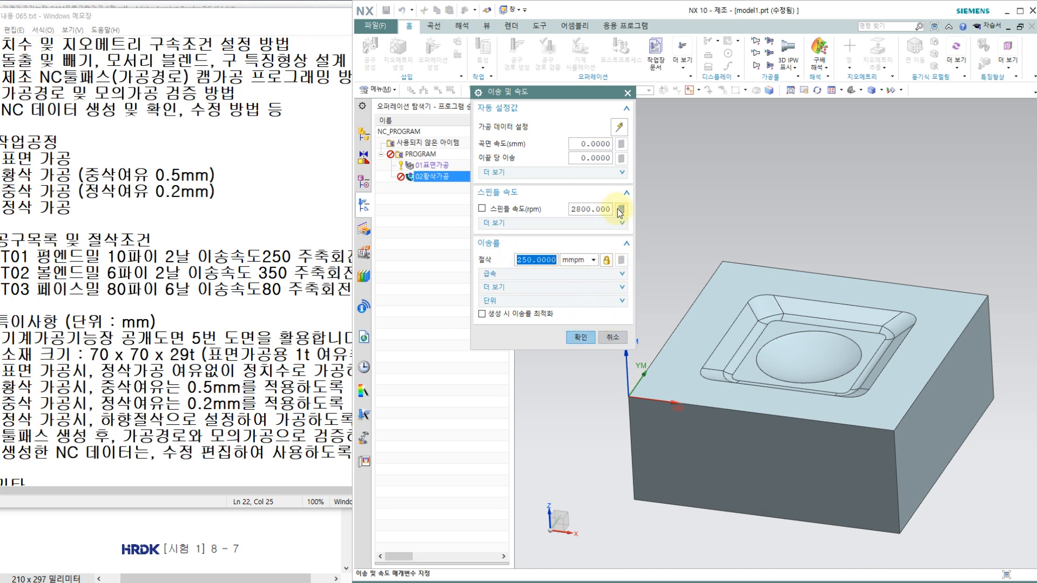
pyautogui.click(581, 337)
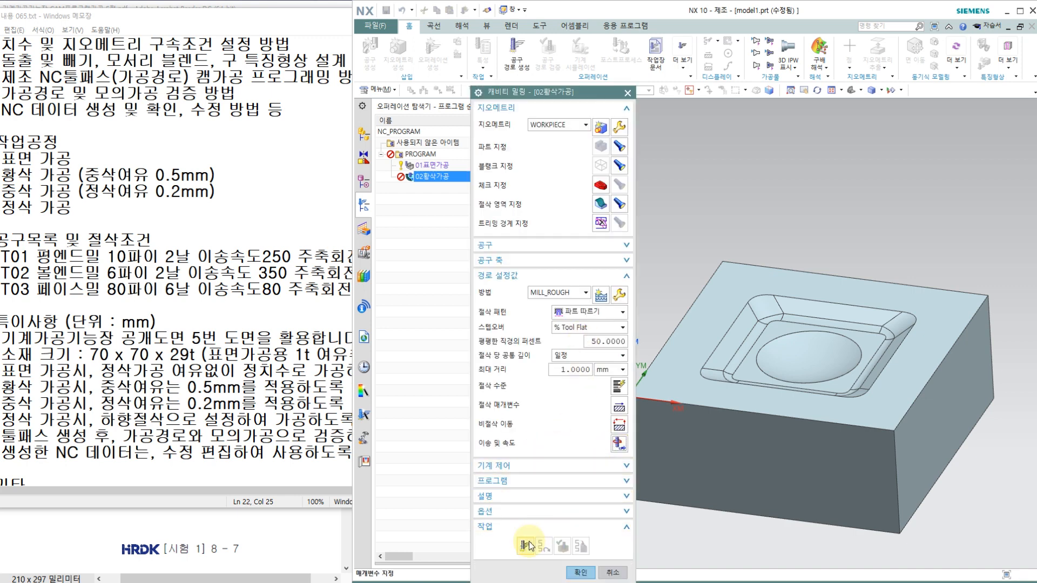
# Step: Generate the 02황삭가공 roughing toolpath and accept the operation
pyautogui.click(526, 546)
pyautogui.click(588, 570)
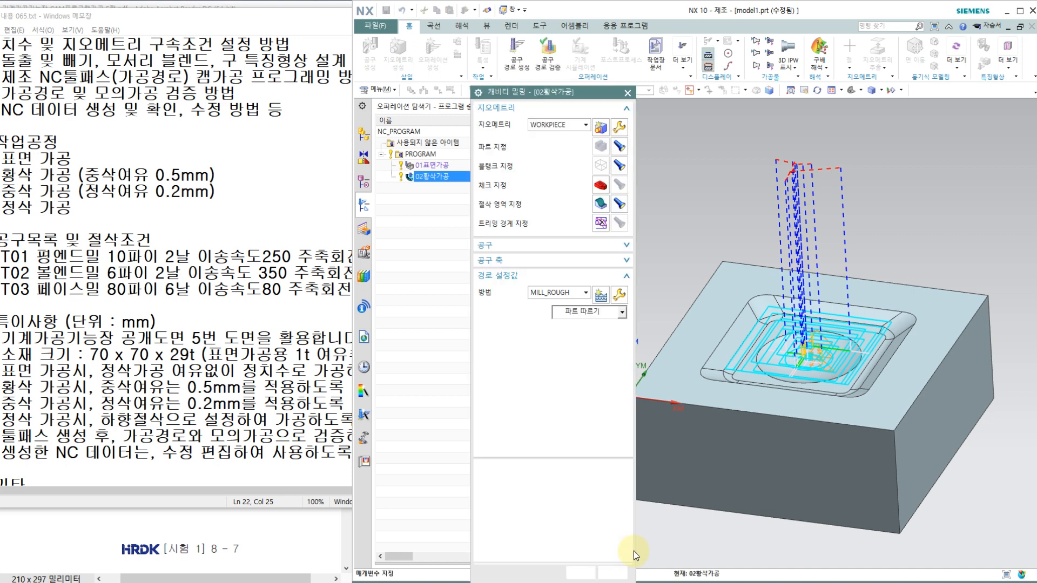
pyautogui.click(581, 572)
pyautogui.click(439, 224)
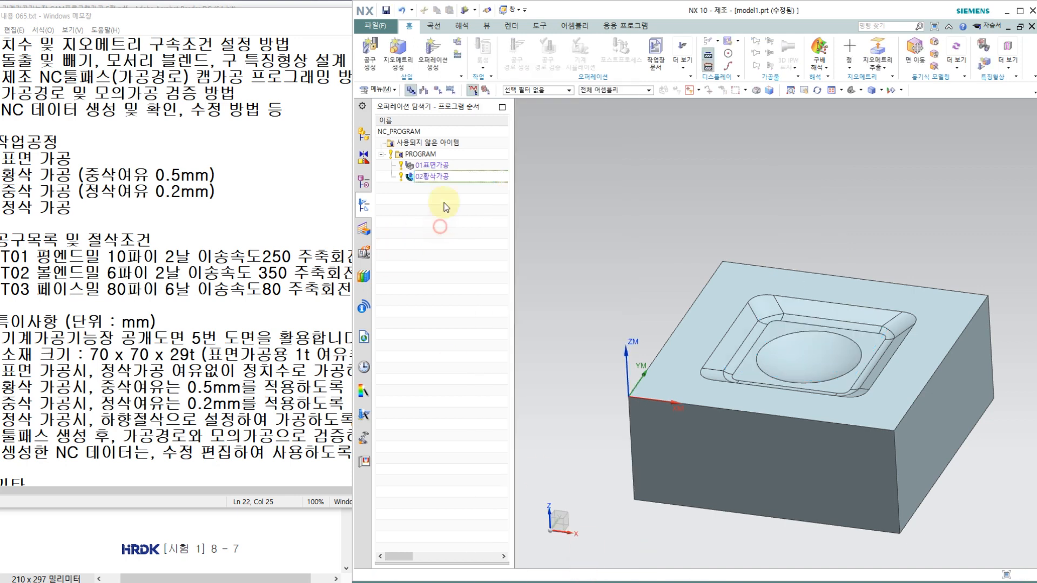
# Step: Open the 01표면가공 surface milling operation, review its spindle speed and cutting feed rate, and close the operation
pyautogui.click(439, 166)
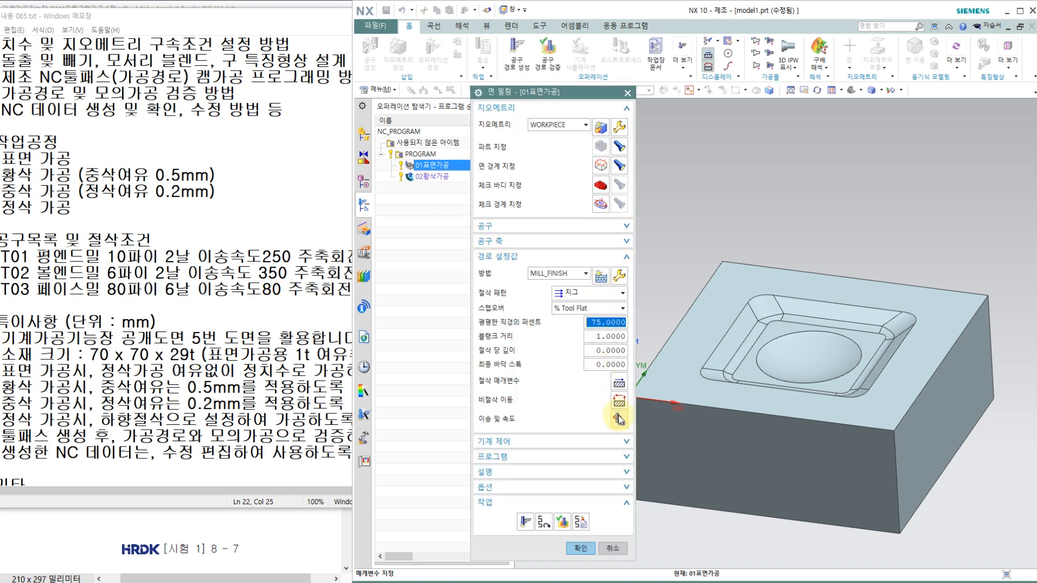
pyautogui.click(619, 418)
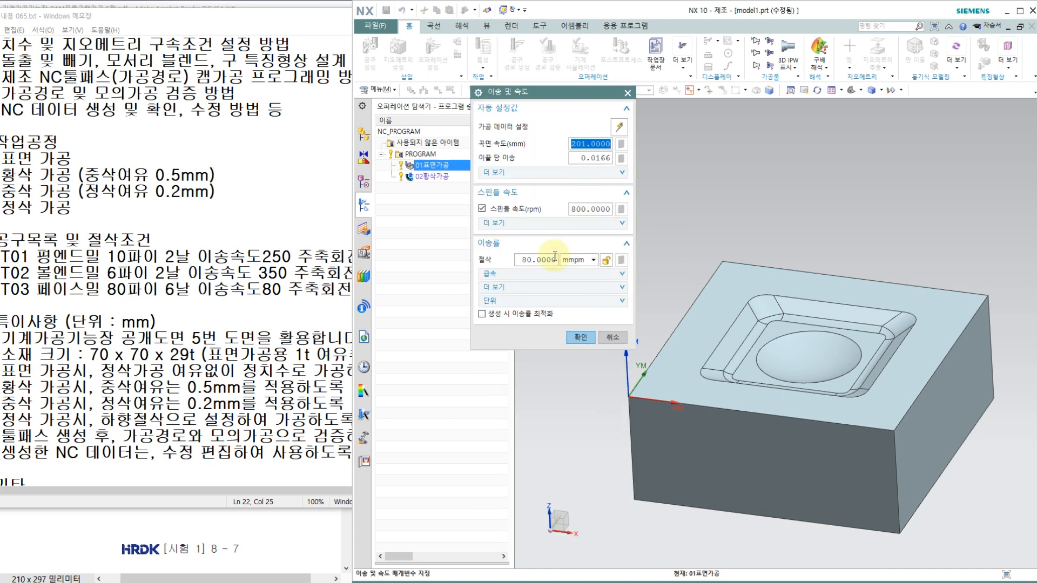
pyautogui.click(610, 337)
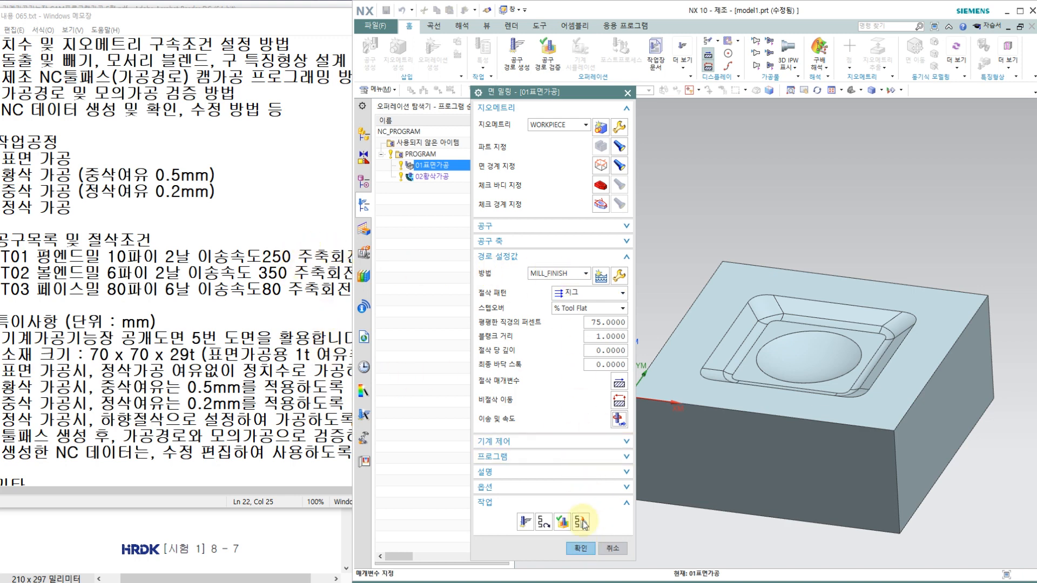
pyautogui.click(580, 549)
# Step: Open the 02황삭가공 roughing operation and verify its spindle speed and cutting feed rate
pyautogui.click(436, 176)
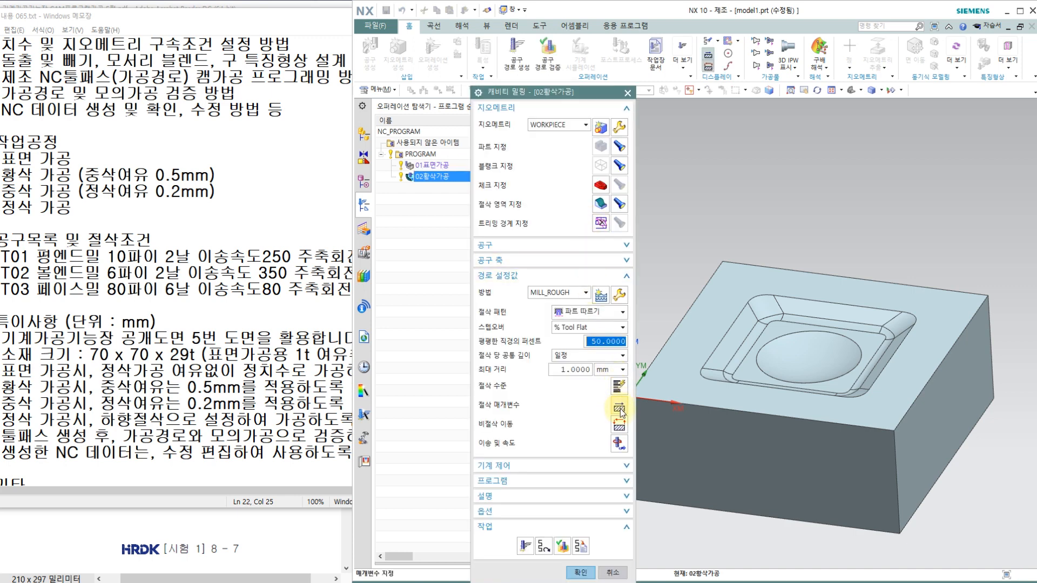
pyautogui.click(619, 442)
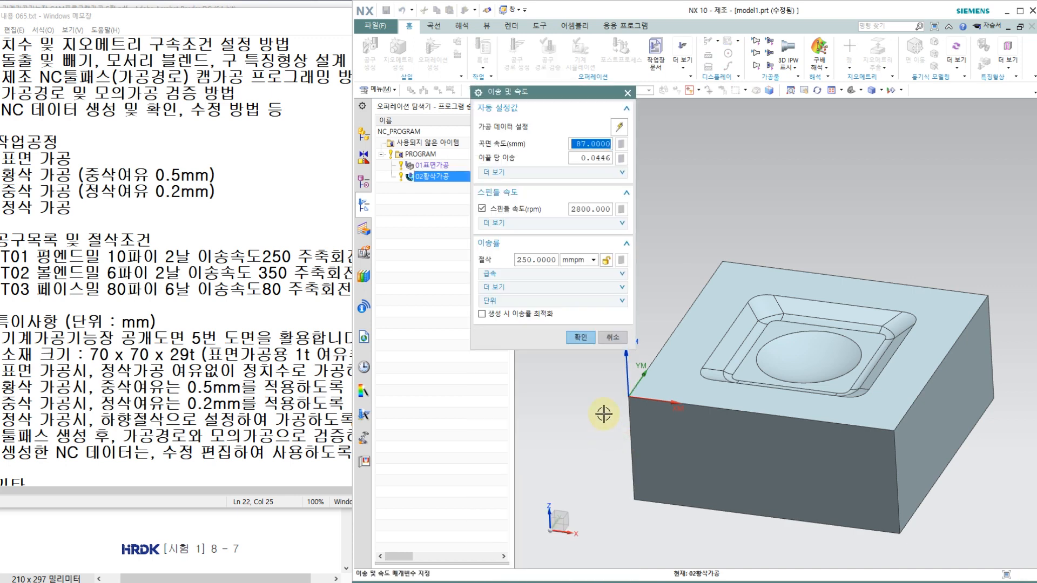
pyautogui.click(590, 209)
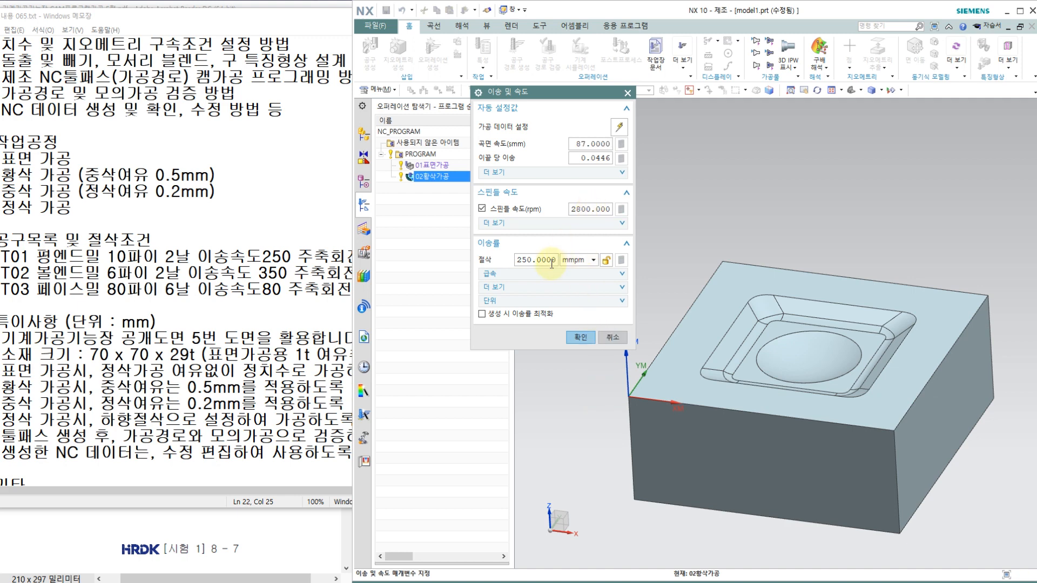
pyautogui.click(583, 339)
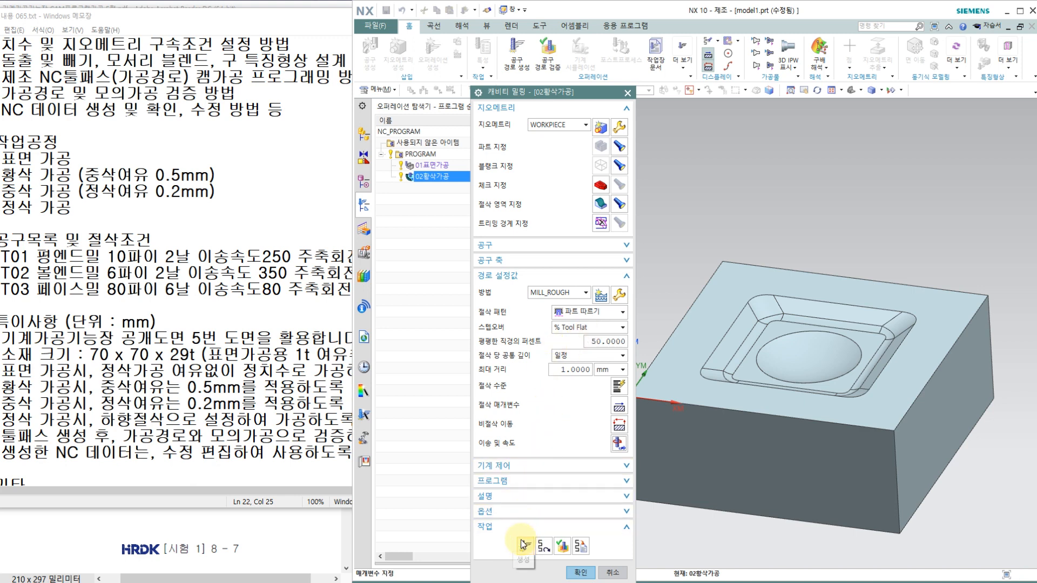
# Step: Regenerate the 02황삭가공 roughing toolpath and play its 3D dynamic material removal simulation at animation speed 5
pyautogui.click(523, 545)
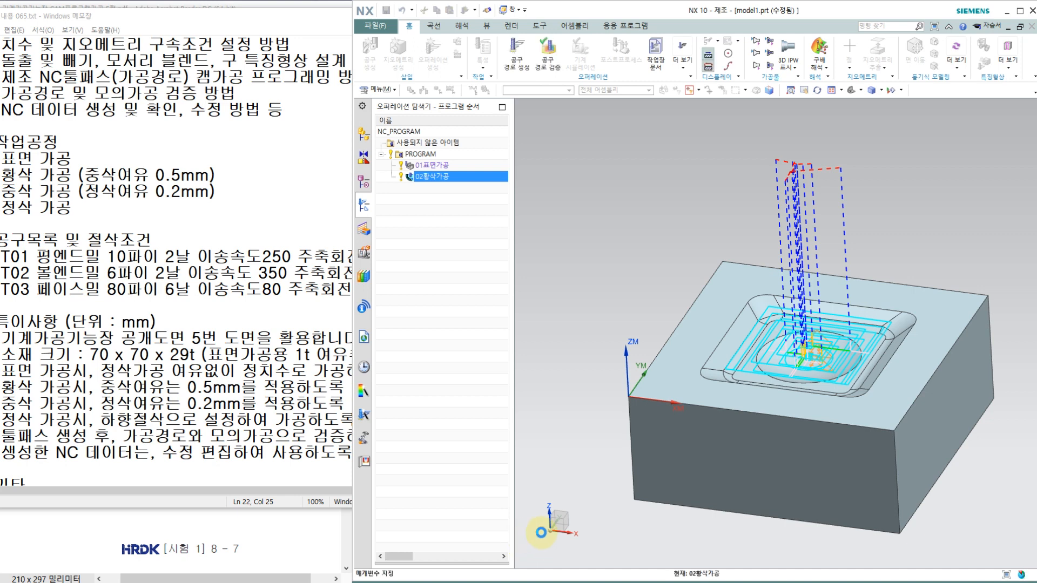
pyautogui.click(561, 546)
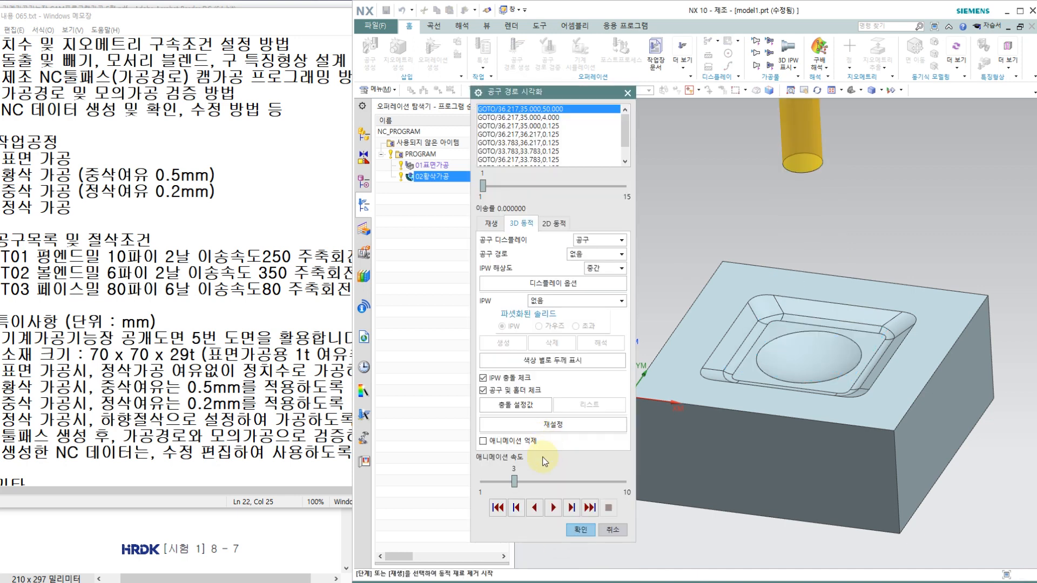
pyautogui.click(553, 509)
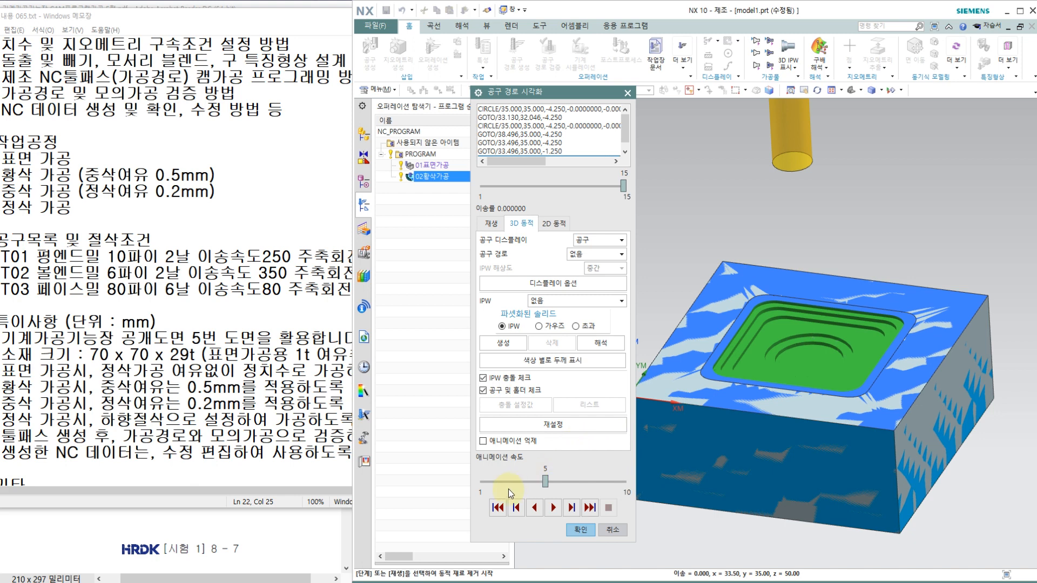
pyautogui.click(581, 529)
# Step: Replay the roughing simulation, stop it early, and inspect the tool at the first cutting pass above the pocket
pyautogui.click(562, 547)
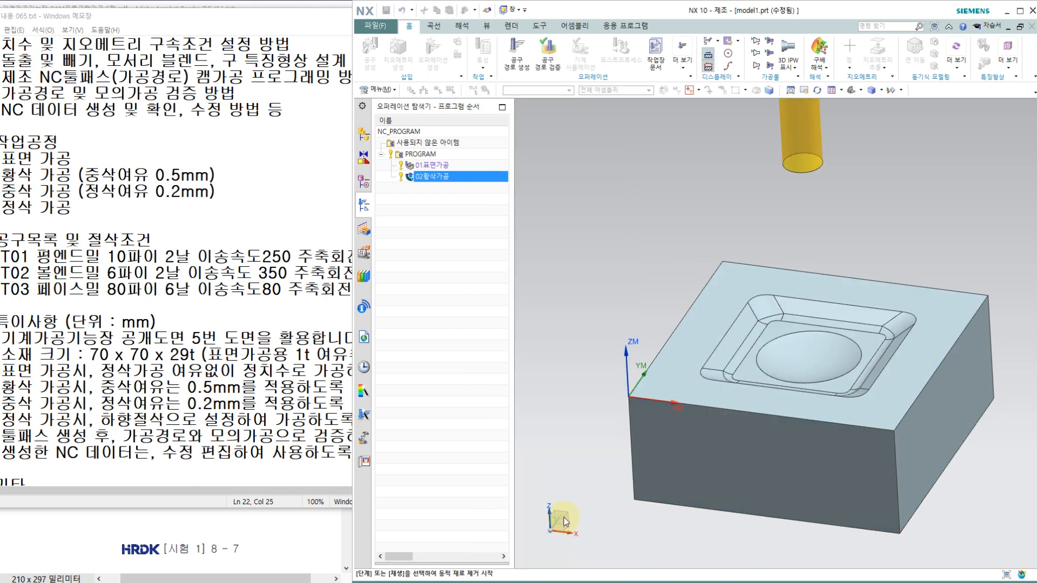
pyautogui.click(554, 508)
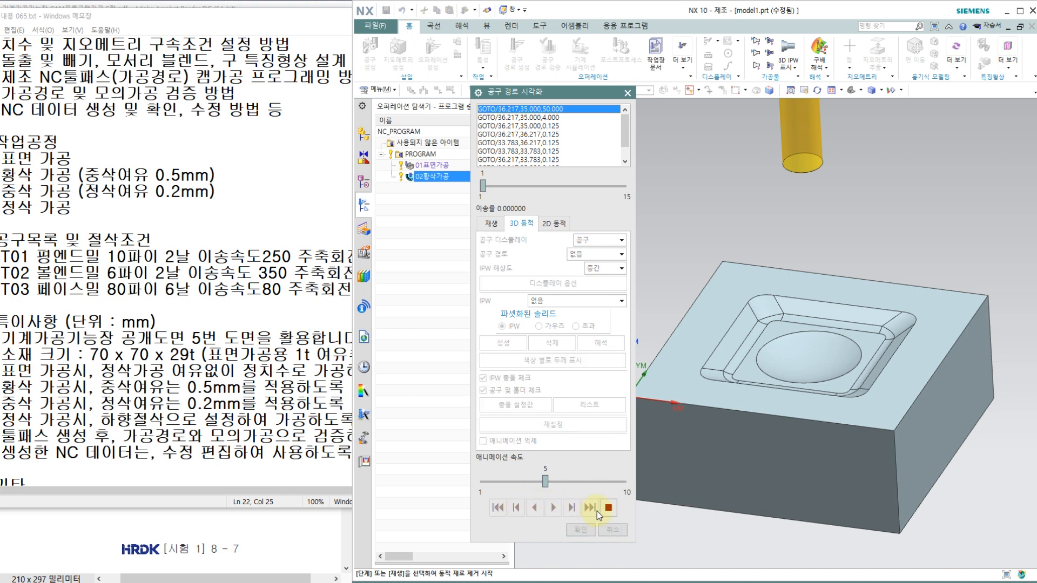
pyautogui.click(611, 508)
pyautogui.moveTo(810, 368)
pyautogui.mouseDown(button='middle')
pyautogui.moveTo(829, 332)
pyautogui.moveTo(821, 355)
pyautogui.mouseUp(button='middle')
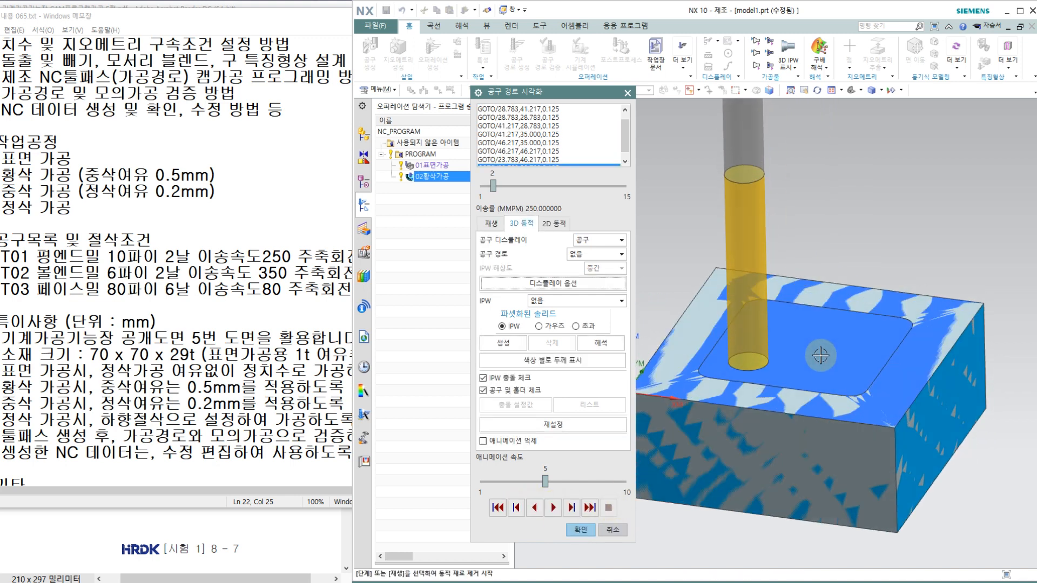
pyautogui.scroll(1, 869, 330)
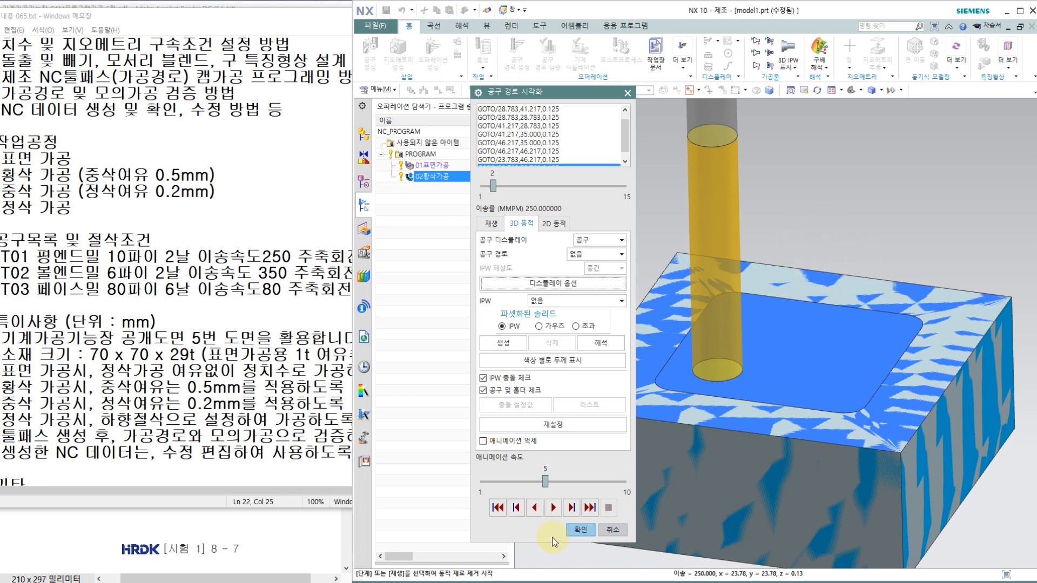
pyautogui.click(578, 531)
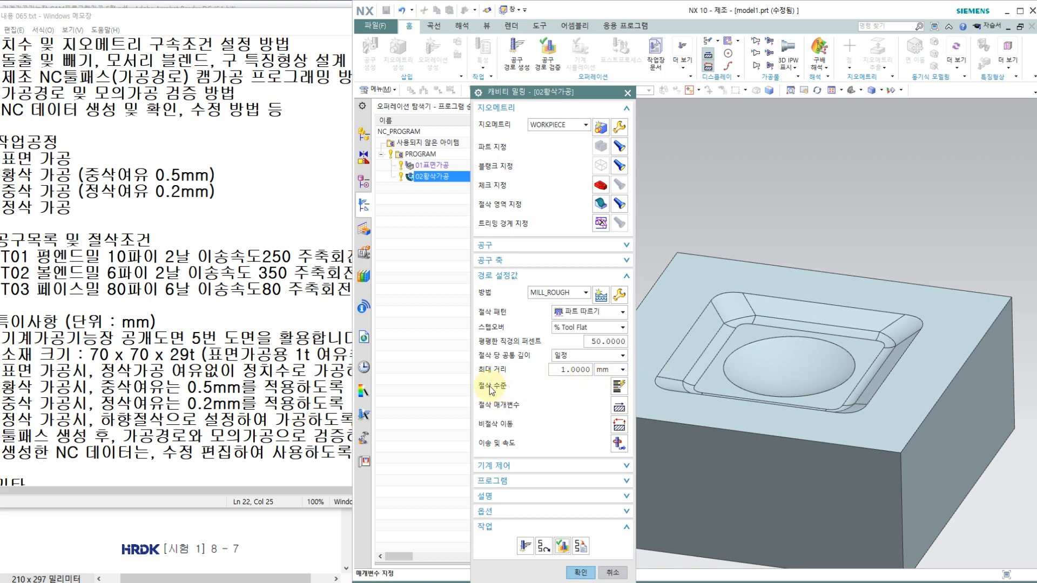
# Step: Set the top of range 1 to ZC 0 in the roughing operation's cut levels and accept them
pyautogui.click(617, 387)
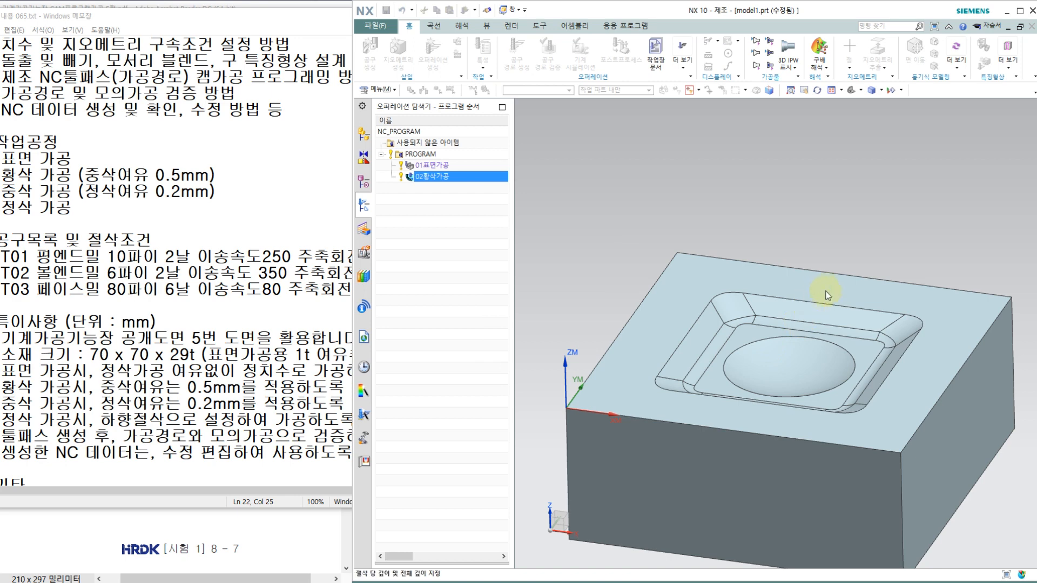
pyautogui.scroll(3, 832, 283)
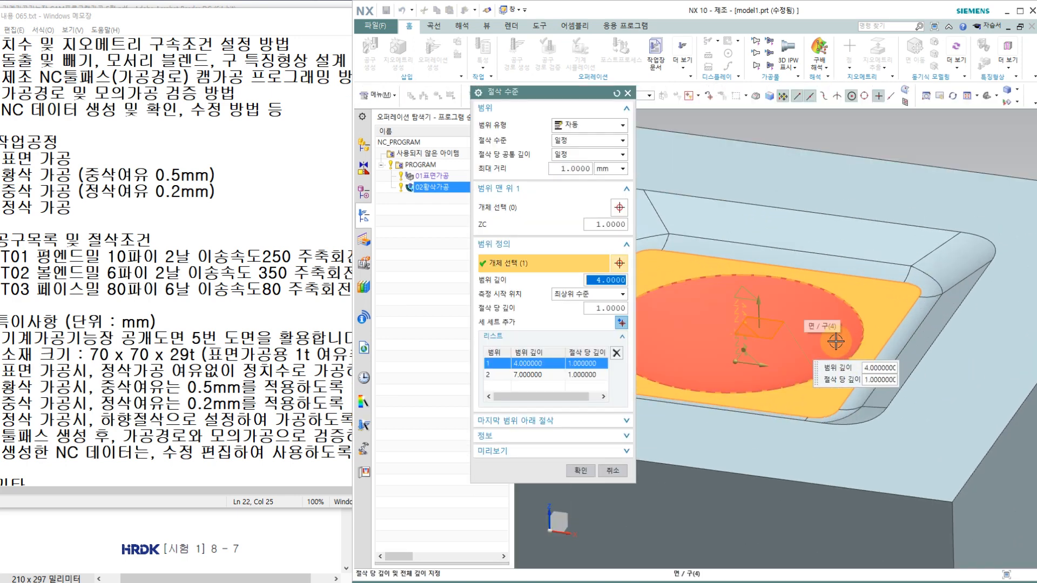
pyautogui.moveTo(837, 324)
pyautogui.mouseDown(button='middle')
pyautogui.moveTo(836, 301)
pyautogui.moveTo(843, 319)
pyautogui.mouseUp(button='middle')
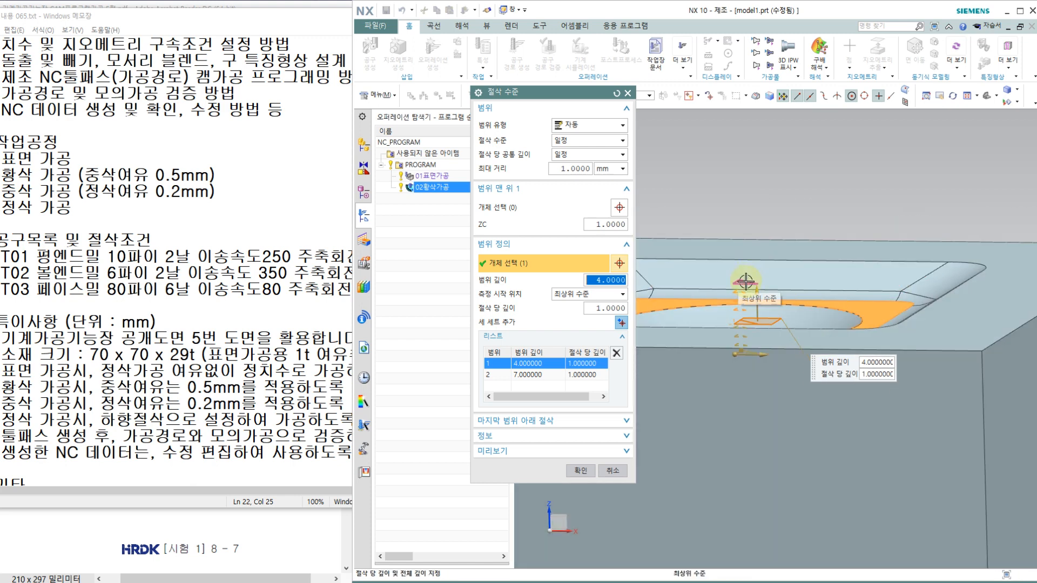
pyautogui.moveTo(752, 456); pyautogui.dragTo(758, 330, button='middle')
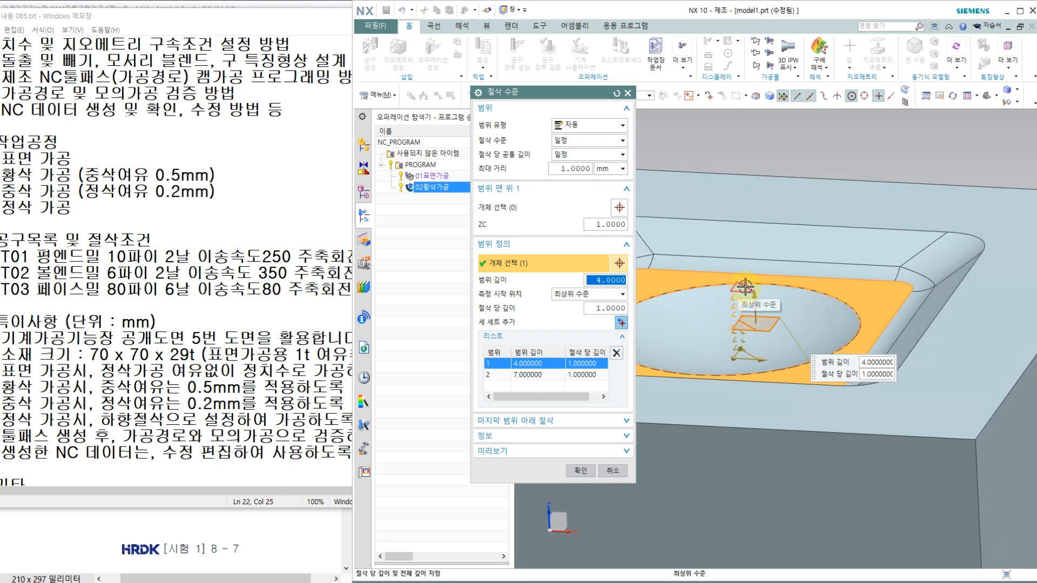
pyautogui.click(746, 304)
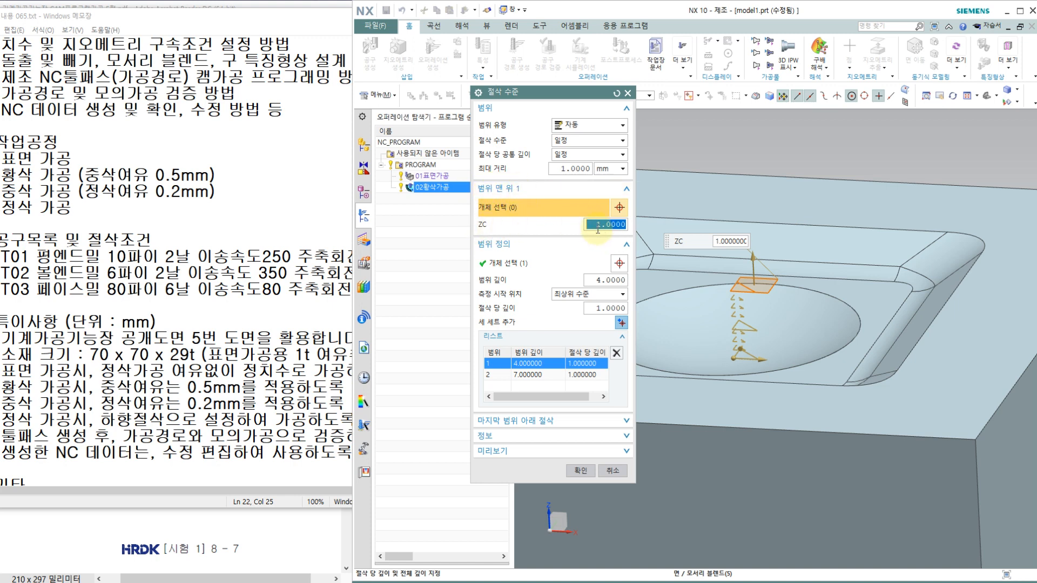
pyautogui.write('0')
pyautogui.press('Return')
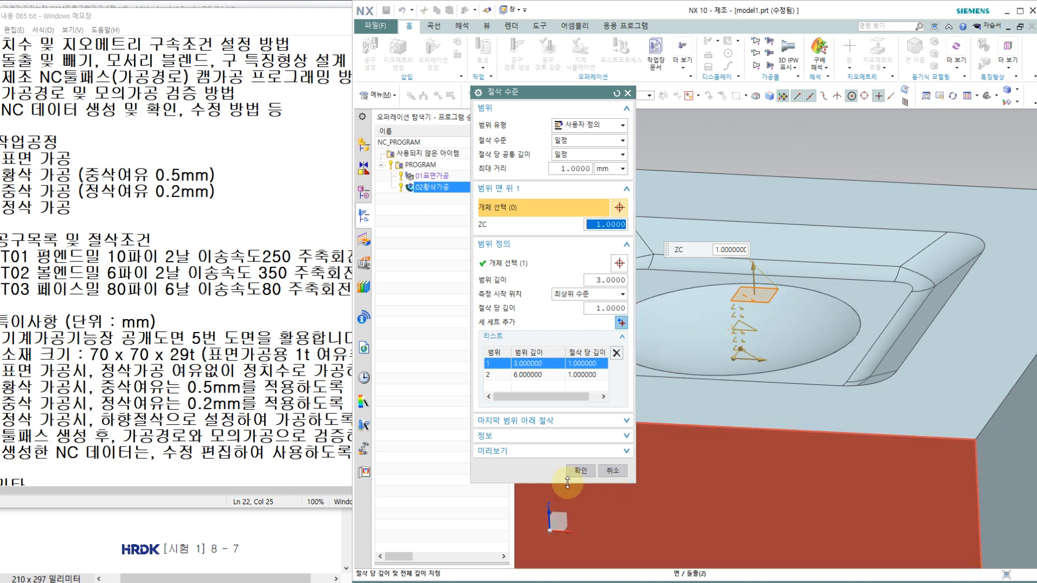
pyautogui.click(581, 471)
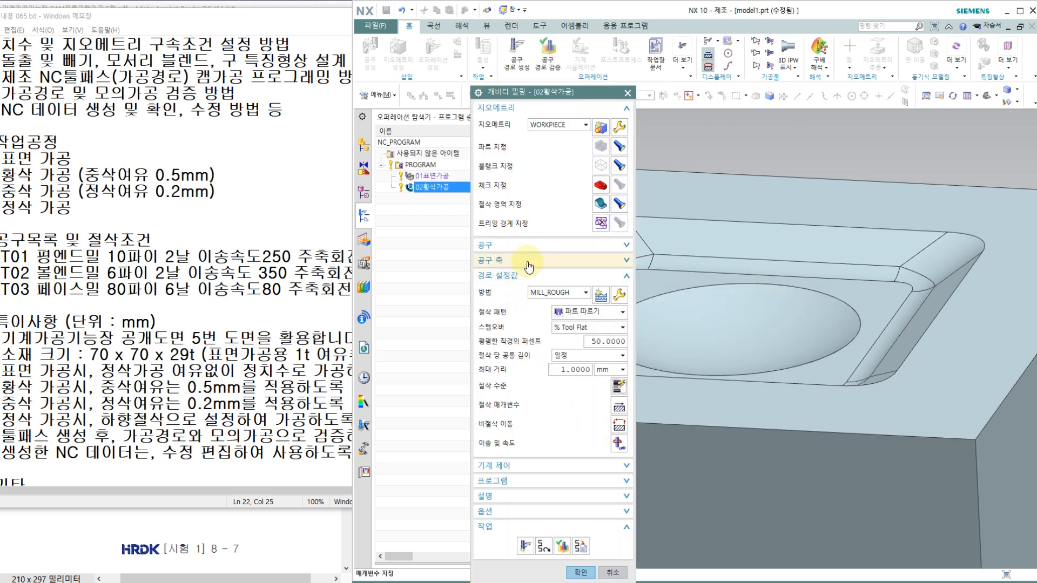
# Step: Regenerate the roughing toolpath with the revised cut levels, verify it in the 3D dynamic simulation, and accept the operation
pyautogui.click(524, 545)
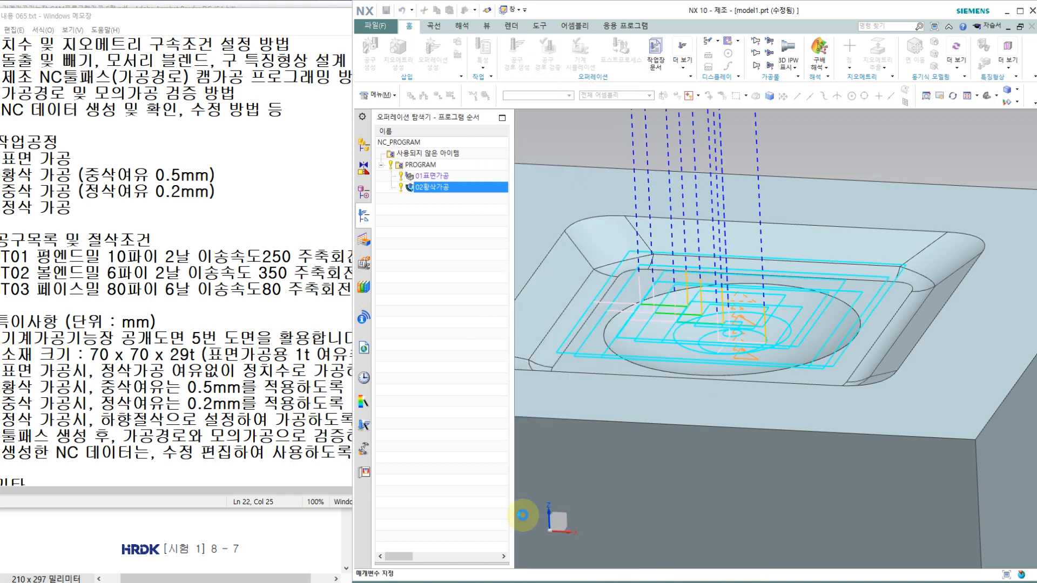
pyautogui.click(559, 545)
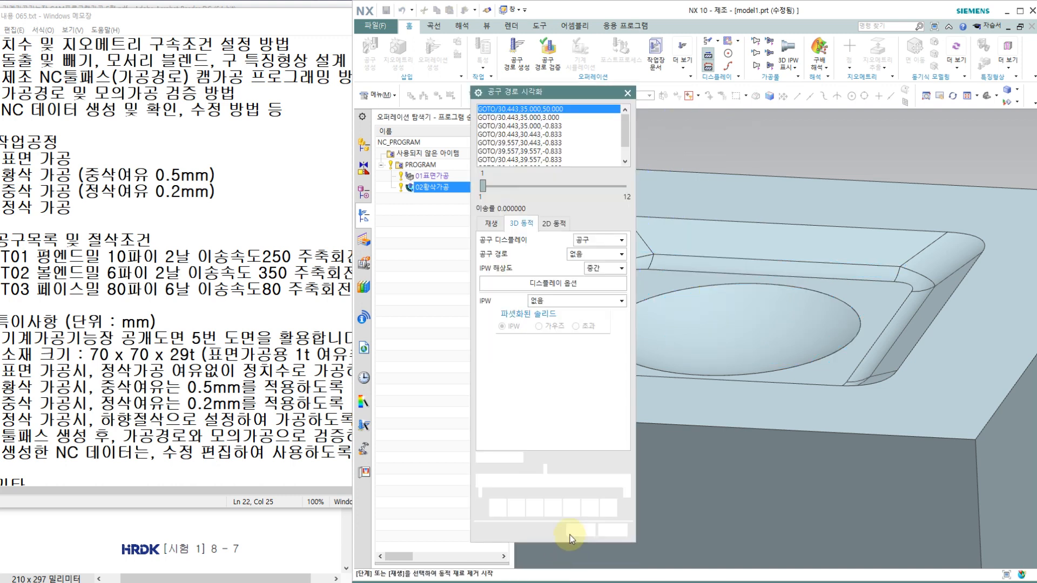
pyautogui.click(553, 508)
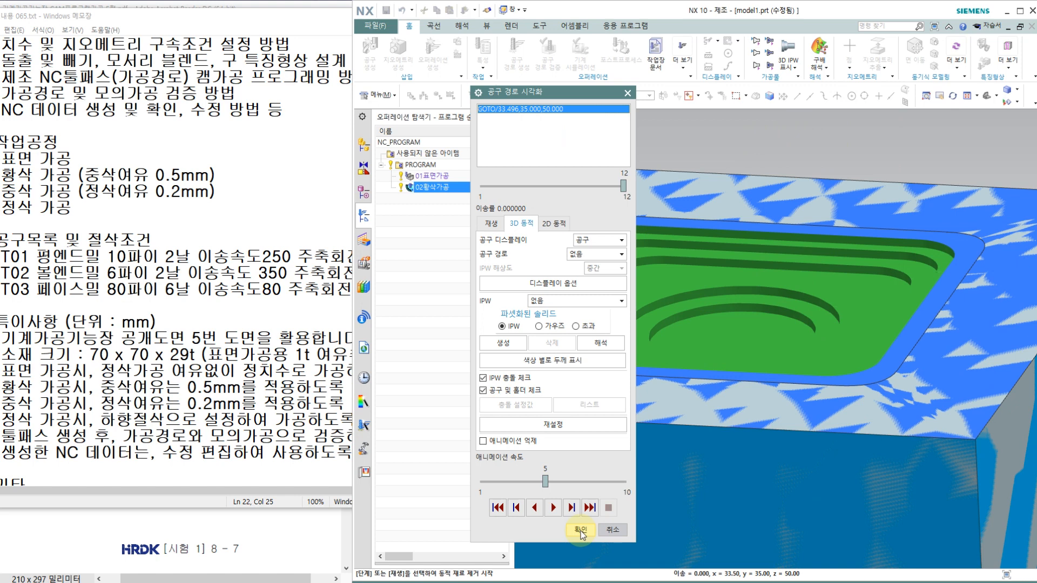
pyautogui.click(579, 530)
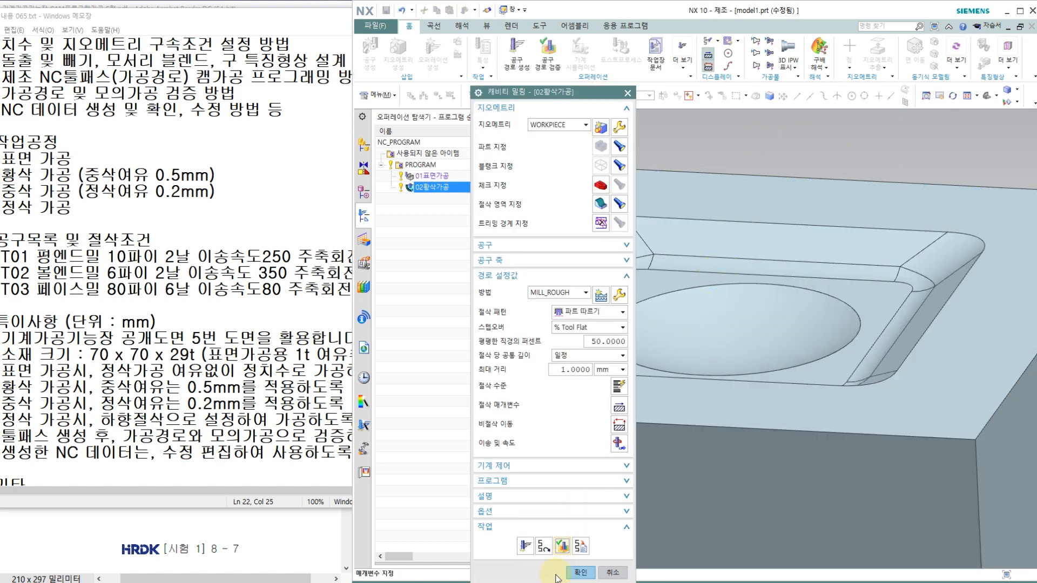
pyautogui.click(580, 574)
# Step: Check the T02 ball end mill cutting conditions in the Notepad notes and return to NX
pyautogui.scroll(-4, 669, 298)
pyautogui.moveTo(718, 236); pyautogui.dragTo(717, 271, button='middle')
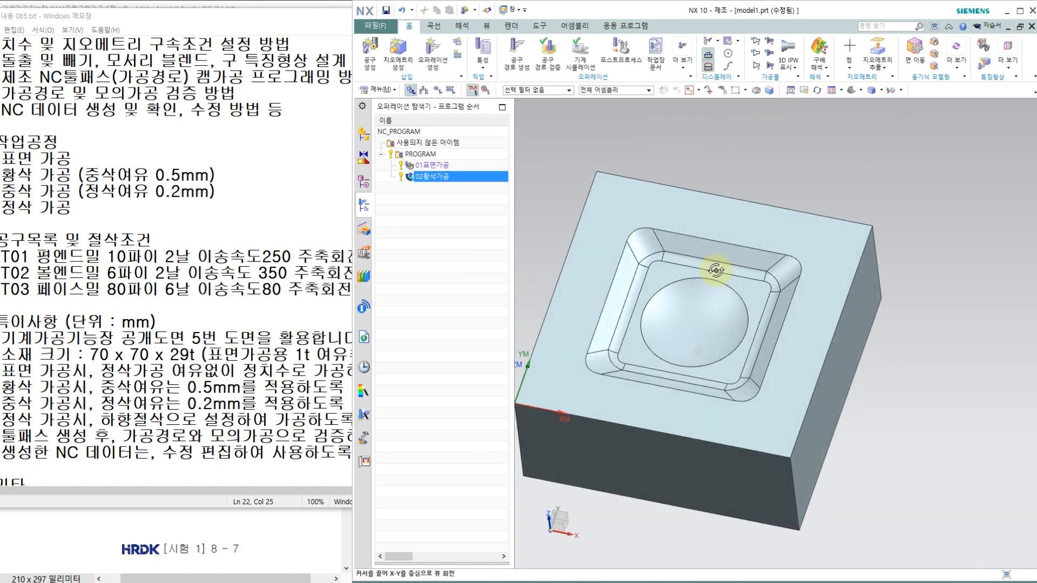
pyautogui.scroll(1, 709, 275)
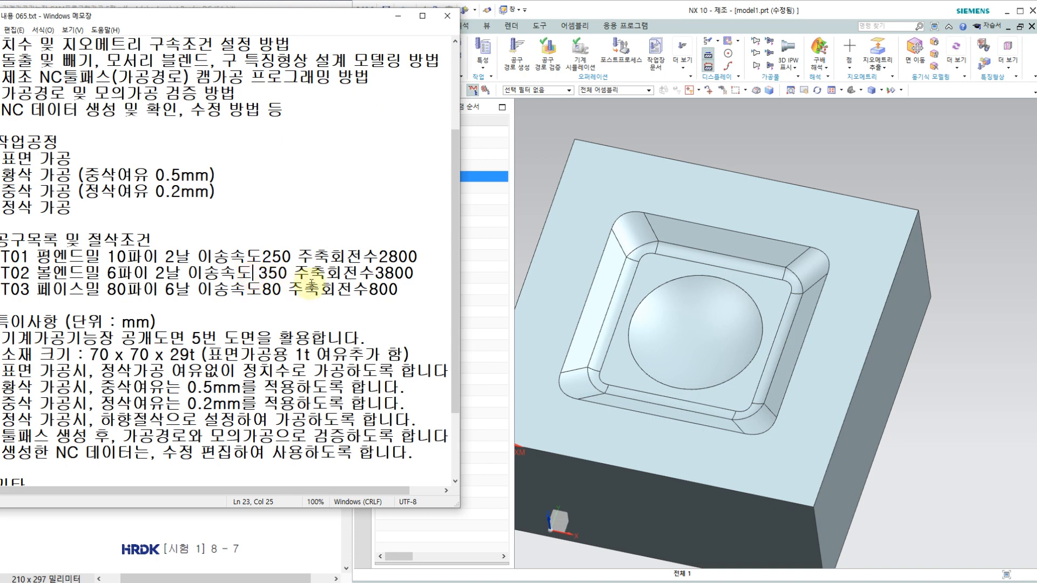
pyautogui.click(474, 231)
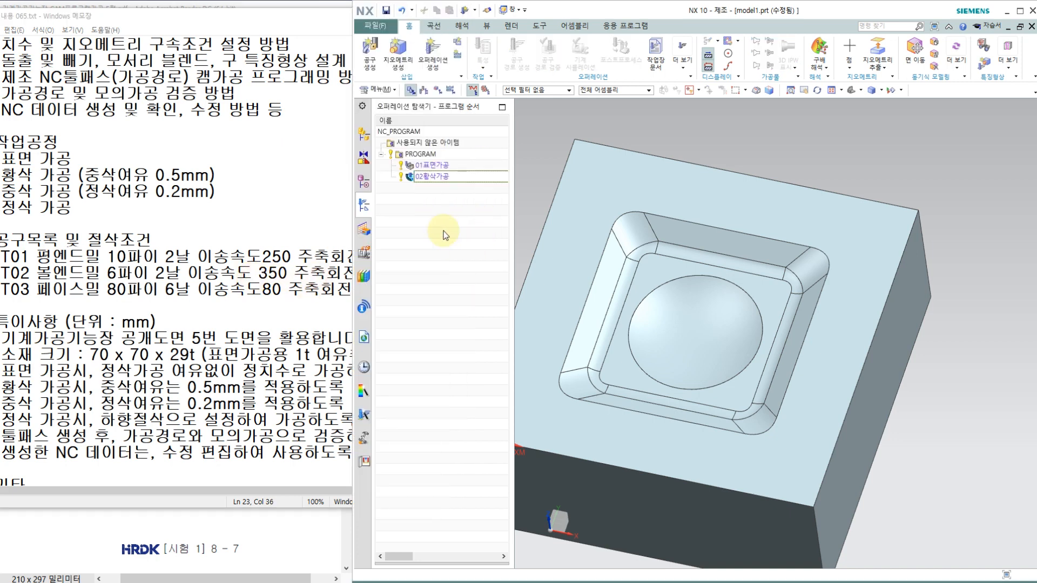
# Step: Display the toolpaths of 01표면가공 and 02황삭가공 in turn to compare them on the part
pyautogui.click(428, 179)
pyautogui.click(429, 167)
pyautogui.click(428, 178)
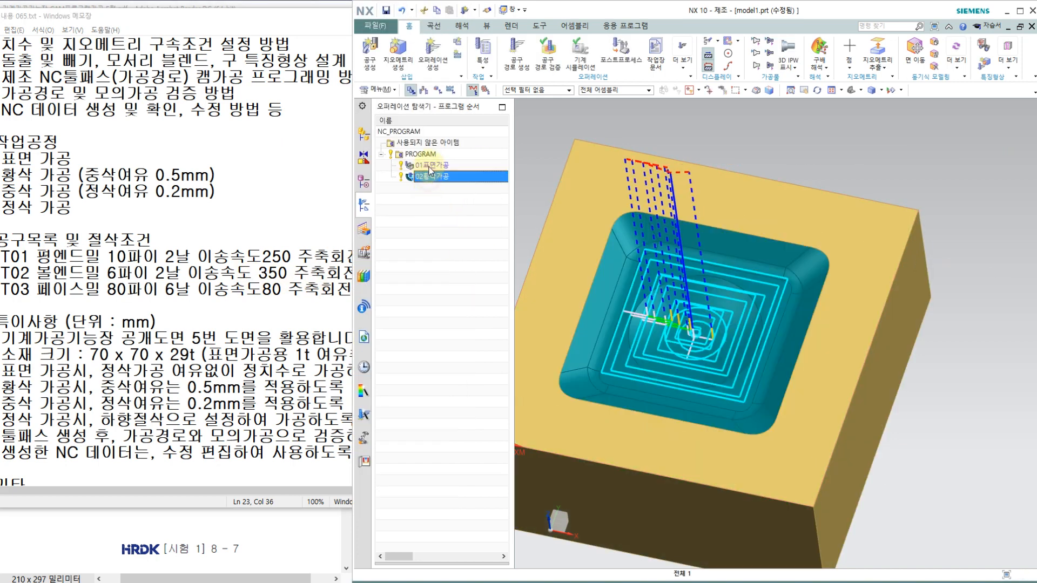
pyautogui.click(428, 167)
pyautogui.click(428, 178)
pyautogui.click(429, 177)
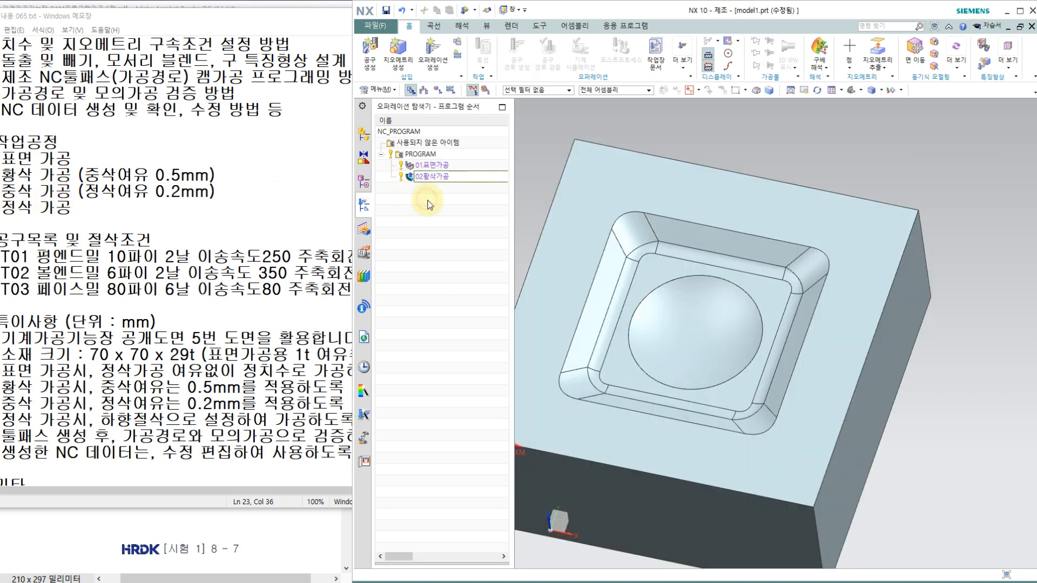
# Step: Start a new mill_contour operation and choose the Rest Milling (나머지 밀링) subtype
pyautogui.click(439, 55)
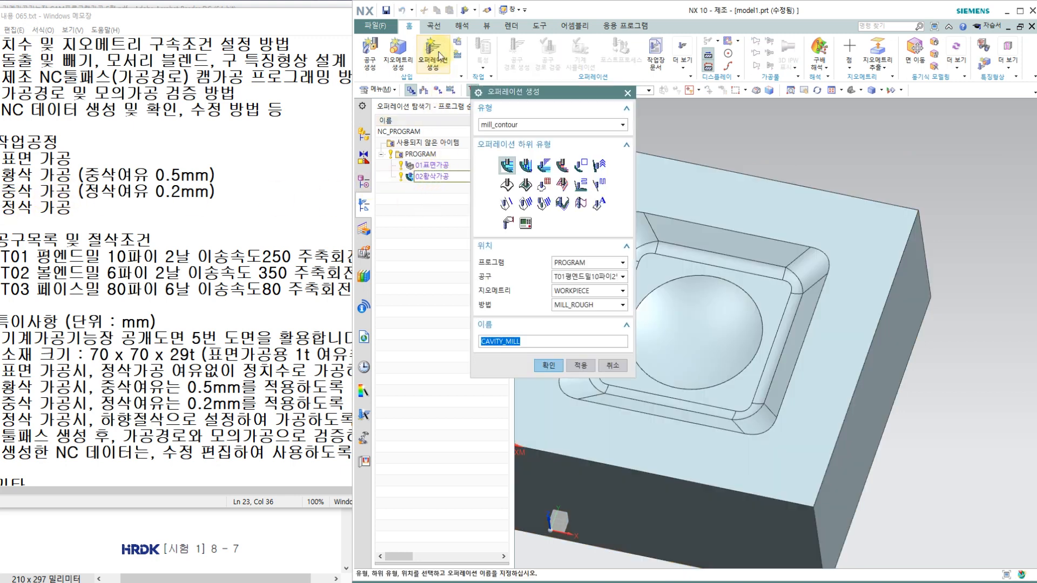
pyautogui.moveTo(795, 201); pyautogui.dragTo(907, 186, button='middle')
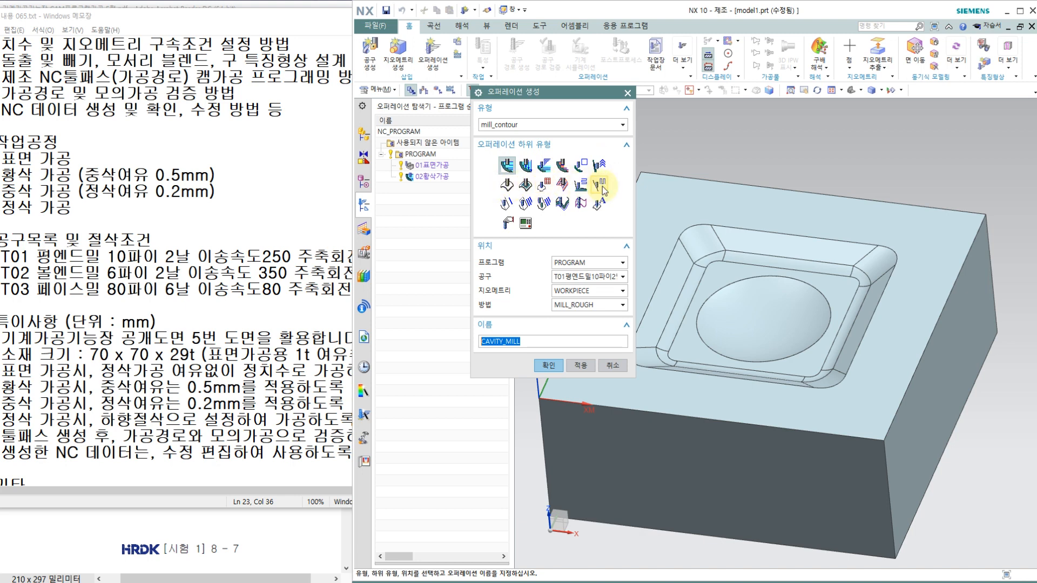
pyautogui.moveTo(599, 185)
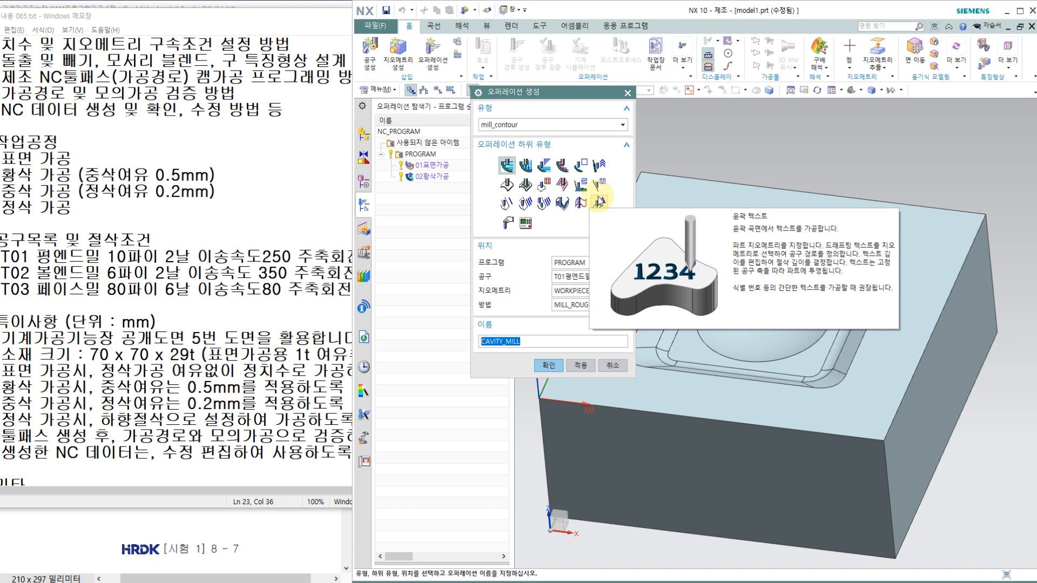
pyautogui.moveTo(550, 204)
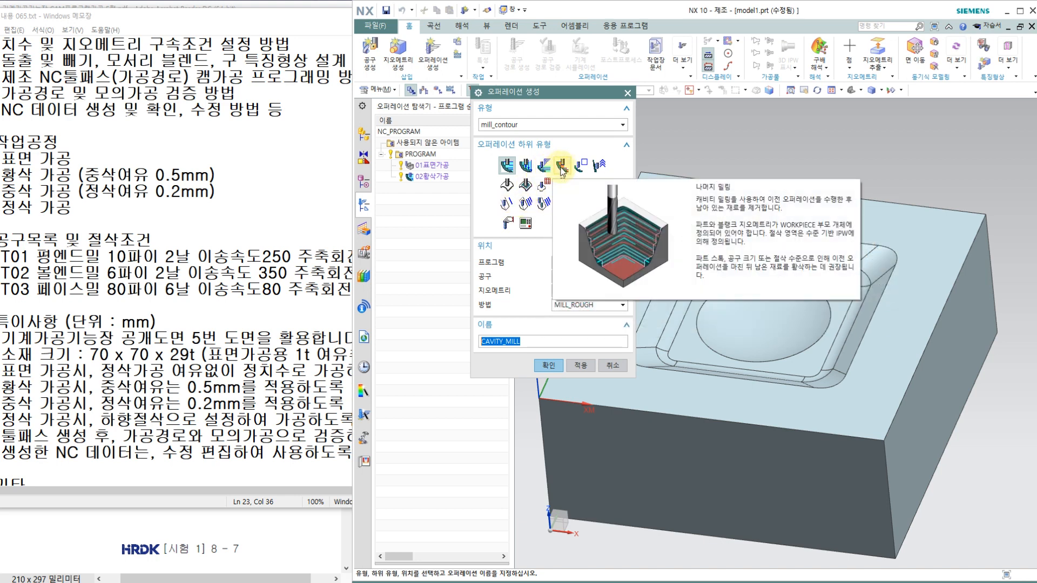
pyautogui.click(562, 169)
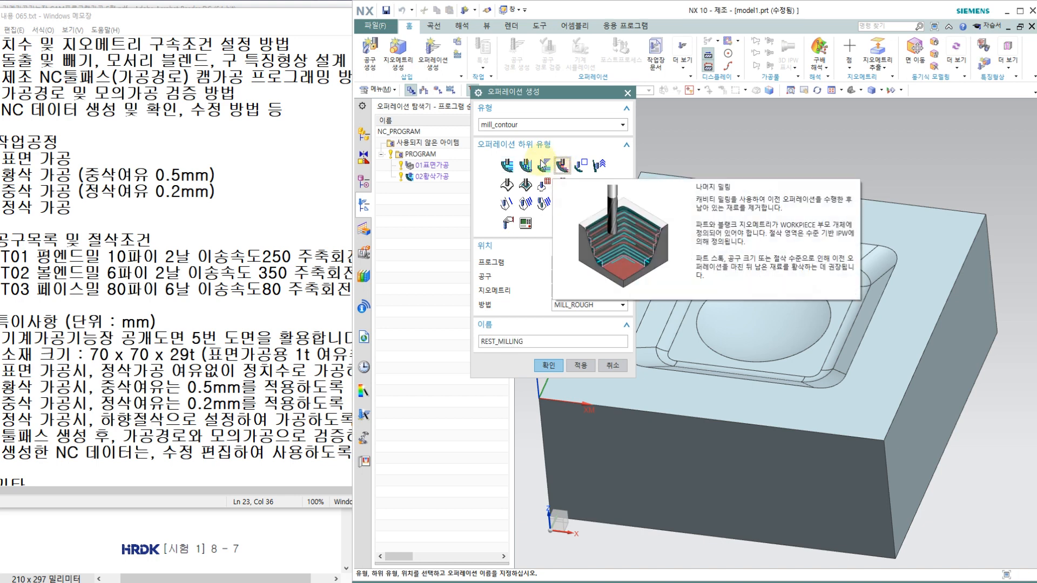
pyautogui.moveTo(504, 171)
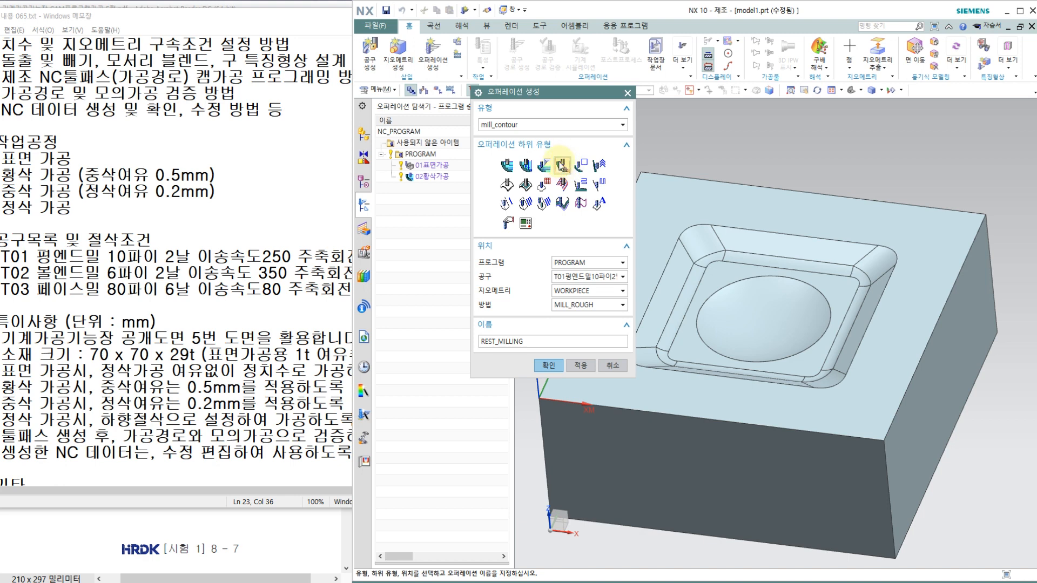
# Step: Assign the T02 6 mm ball end mill, the WORKPIECE geometry and the MILL_SEMI_FINISH method to the new operation
pyautogui.click(573, 278)
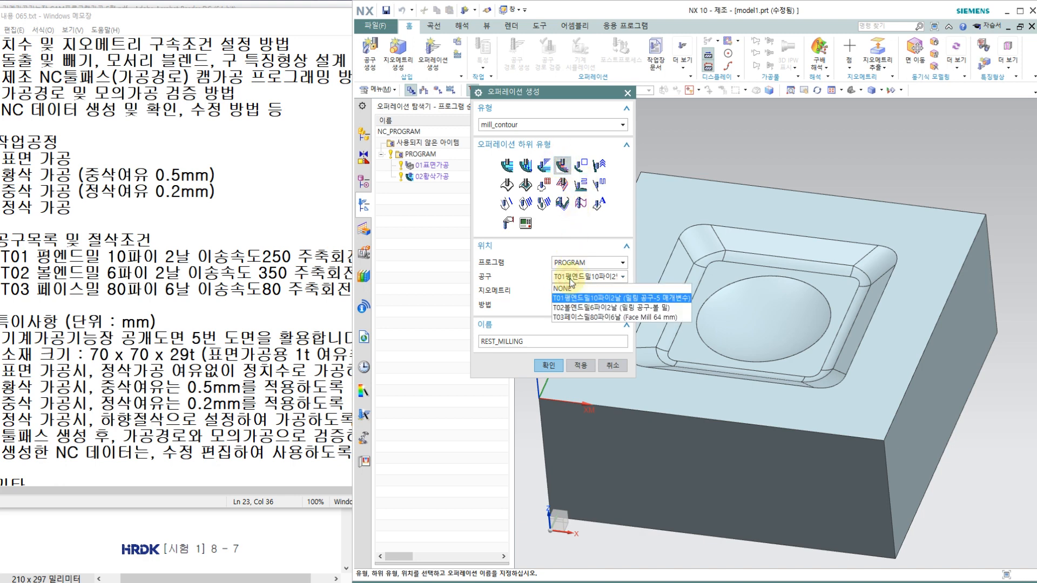
pyautogui.click(577, 307)
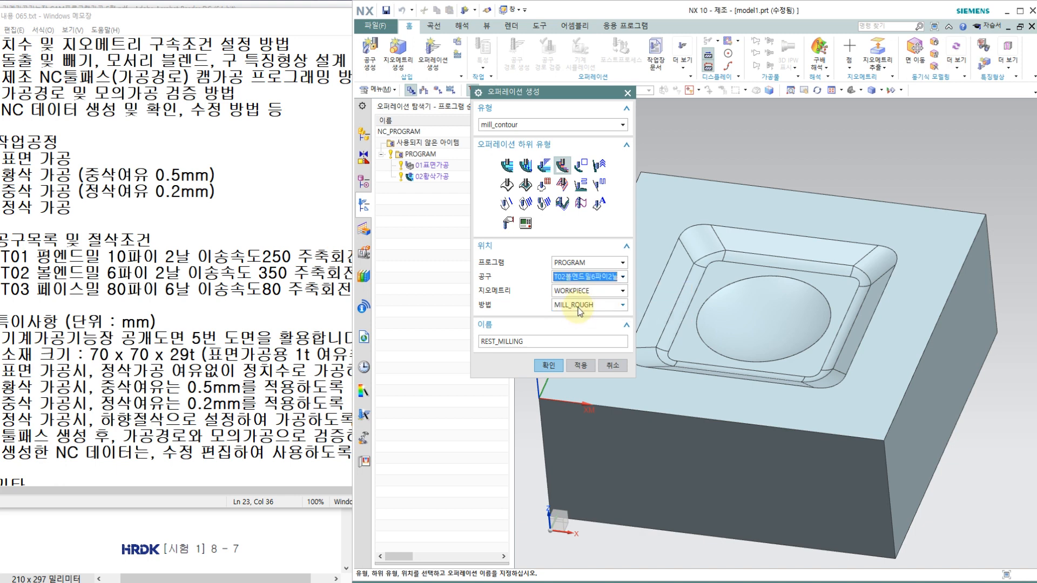
pyautogui.click(587, 292)
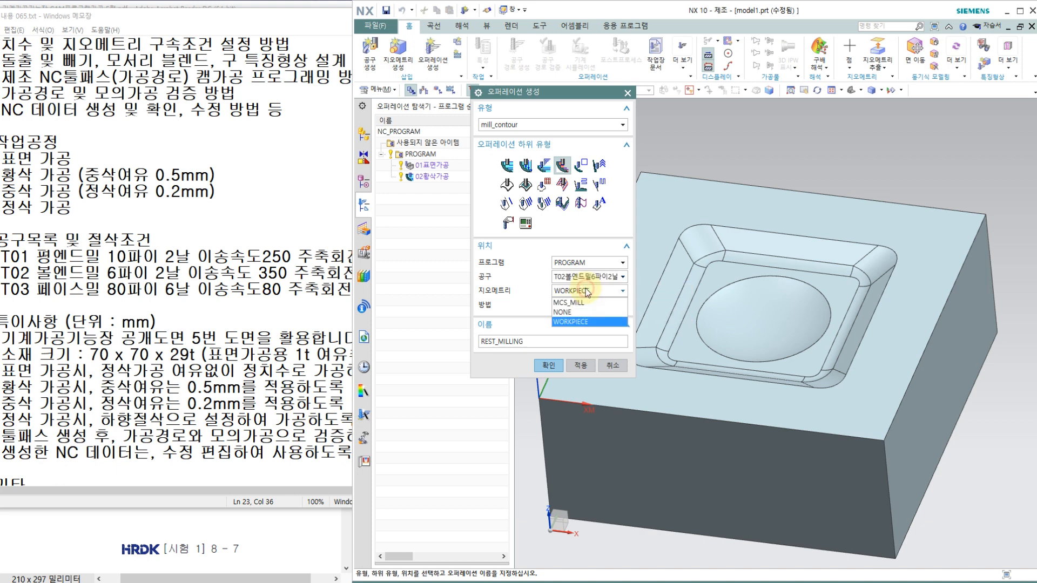
pyautogui.click(579, 321)
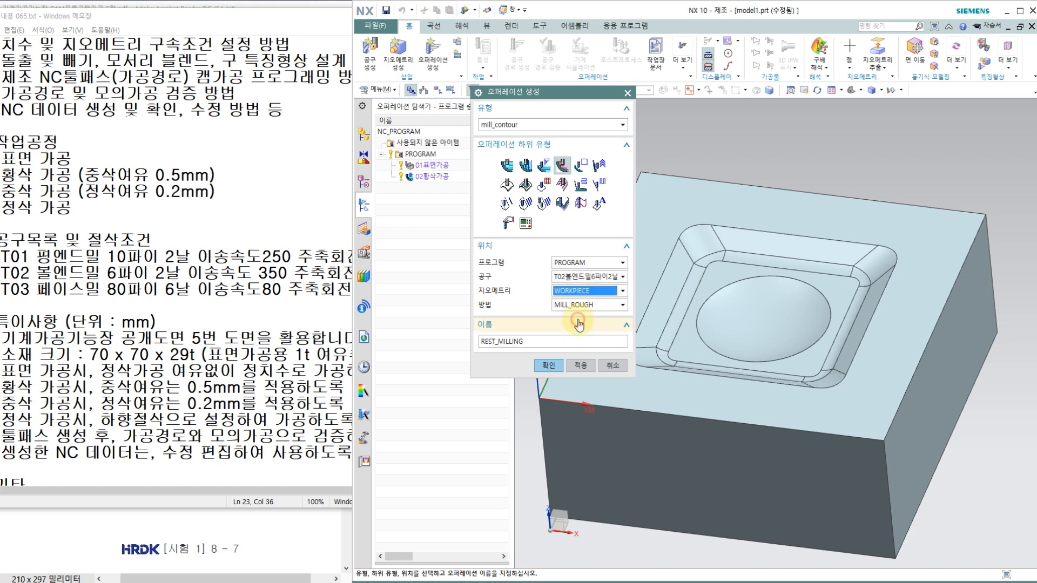
pyautogui.click(580, 306)
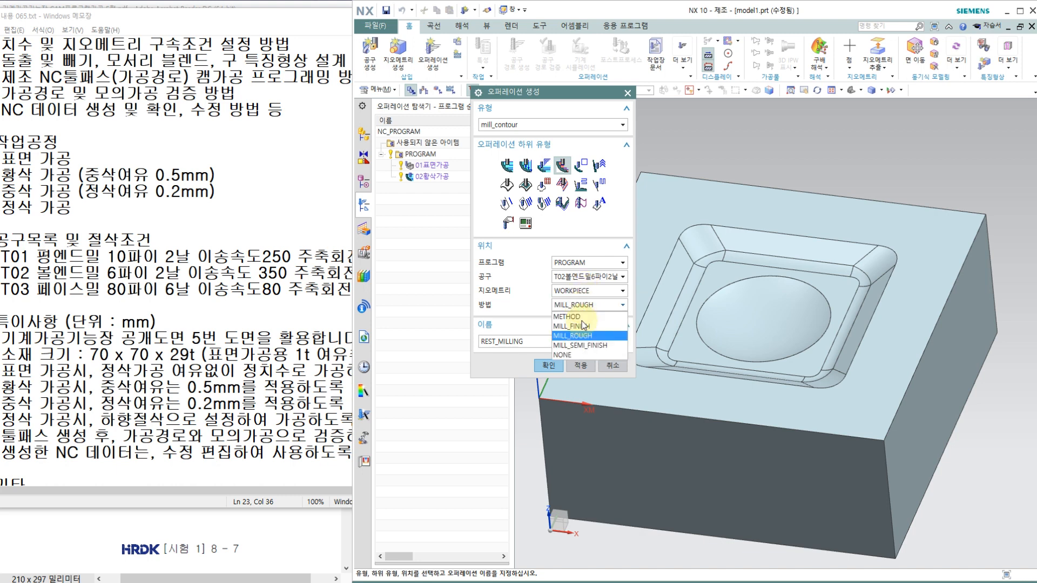
pyautogui.click(587, 345)
# Step: Name the rest milling operation 03중삭가공 and create it
pyautogui.doubleClick(545, 342)
pyautogui.write('02')
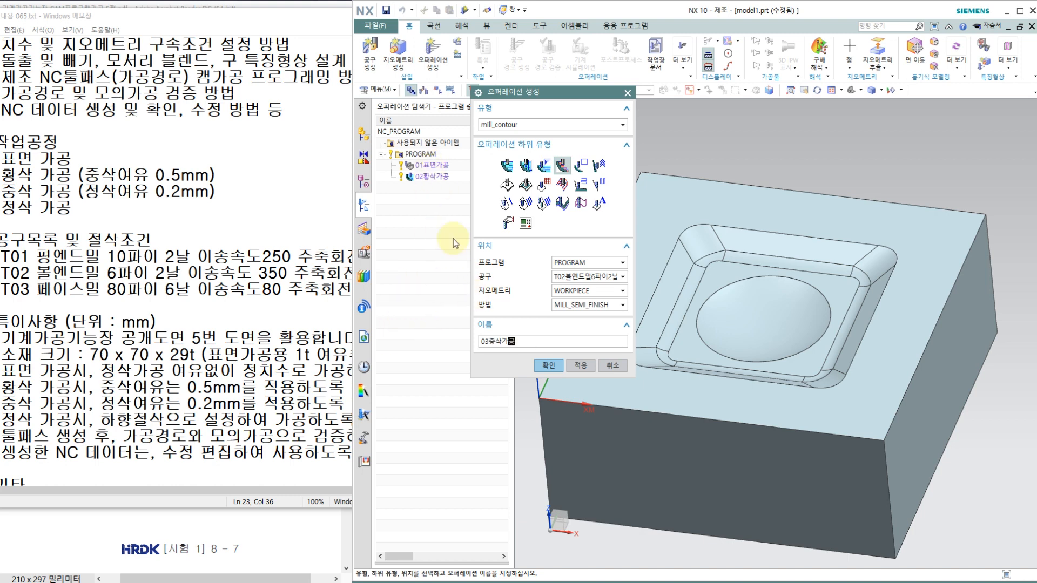
pyautogui.click(547, 365)
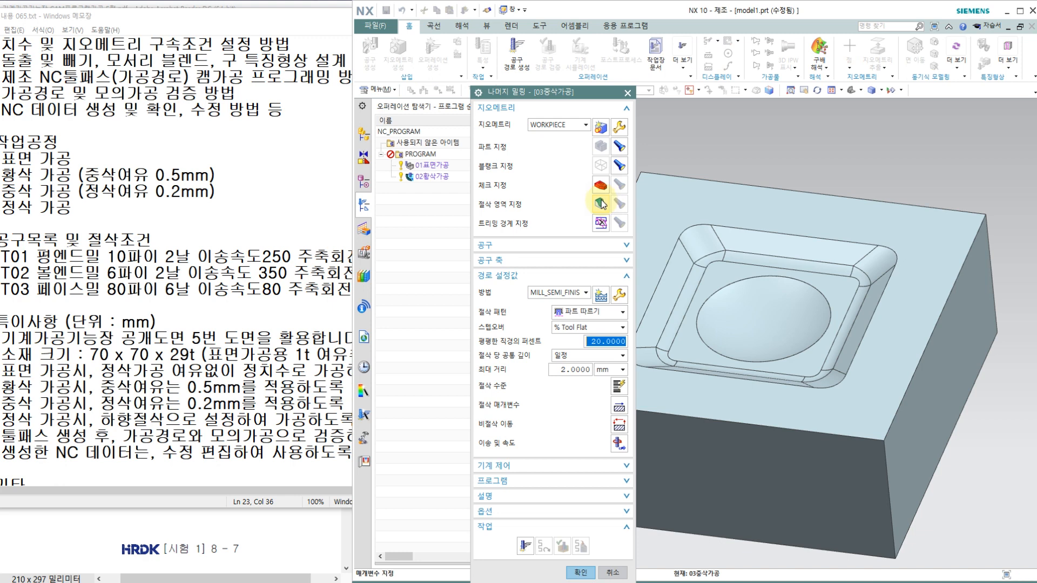
# Step: Specify the cut area of 03중삭가공 by selecting all faces of the pocket and its central dome
pyautogui.click(601, 204)
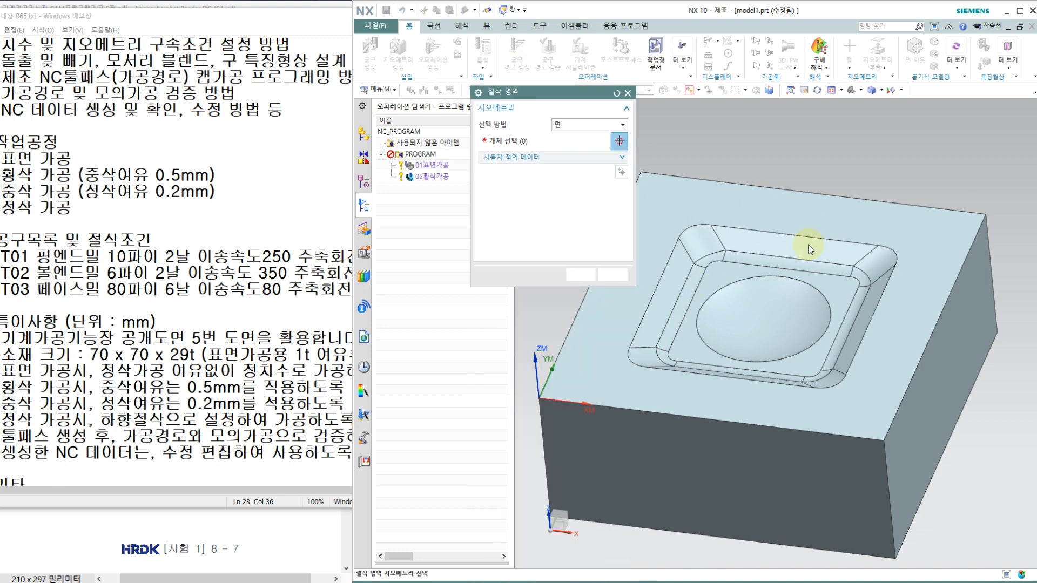
pyautogui.scroll(-2, 792, 279)
pyautogui.scroll(1, 724, 223)
pyautogui.moveTo(722, 201); pyautogui.dragTo(950, 431)
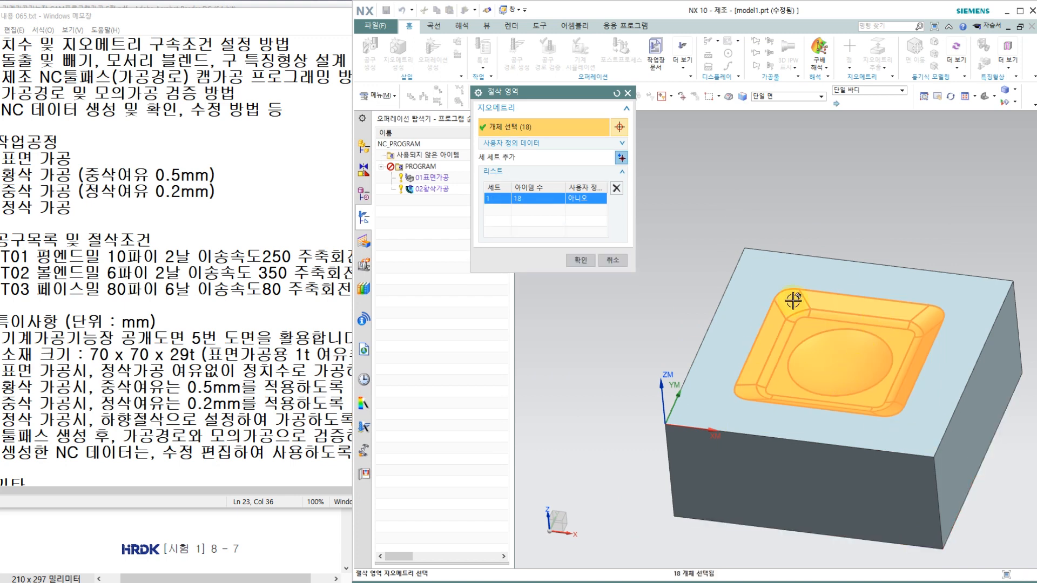
pyautogui.click(580, 260)
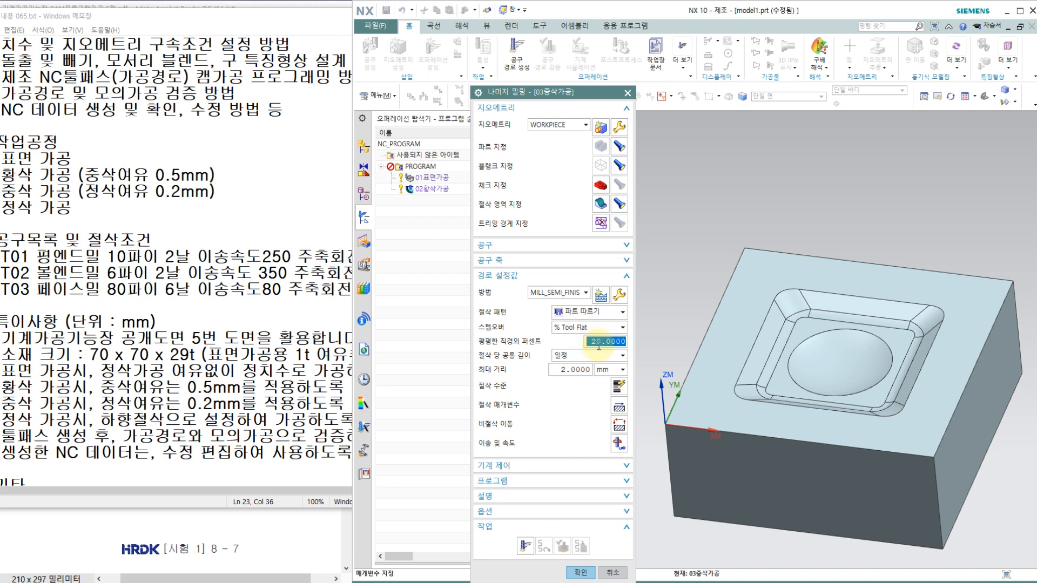
# Step: Set the maximum distance of the common depth per cut to 0.5 mm
pyautogui.click(571, 370)
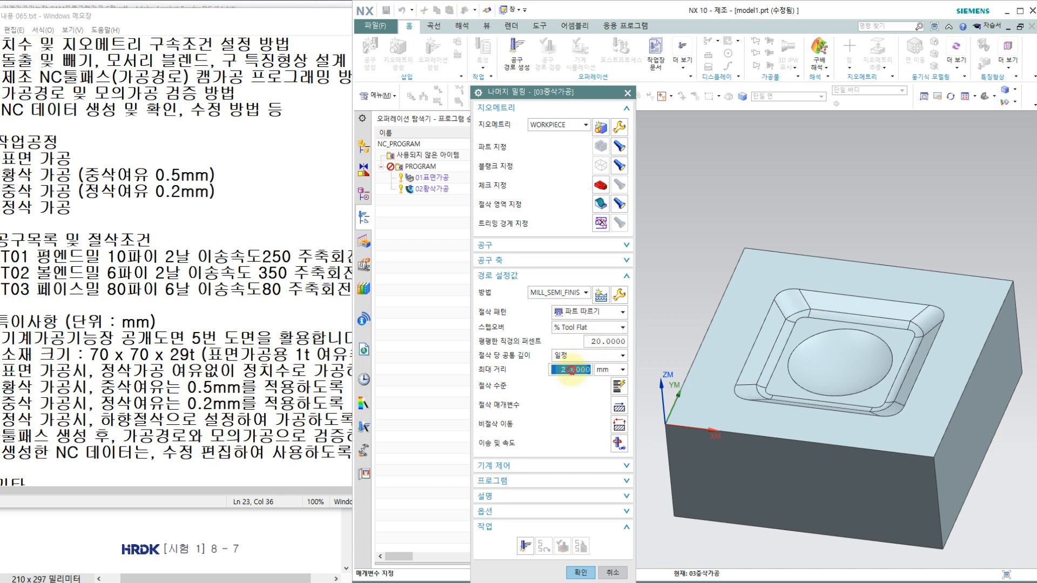
pyautogui.write('0.5')
pyautogui.press('Return')
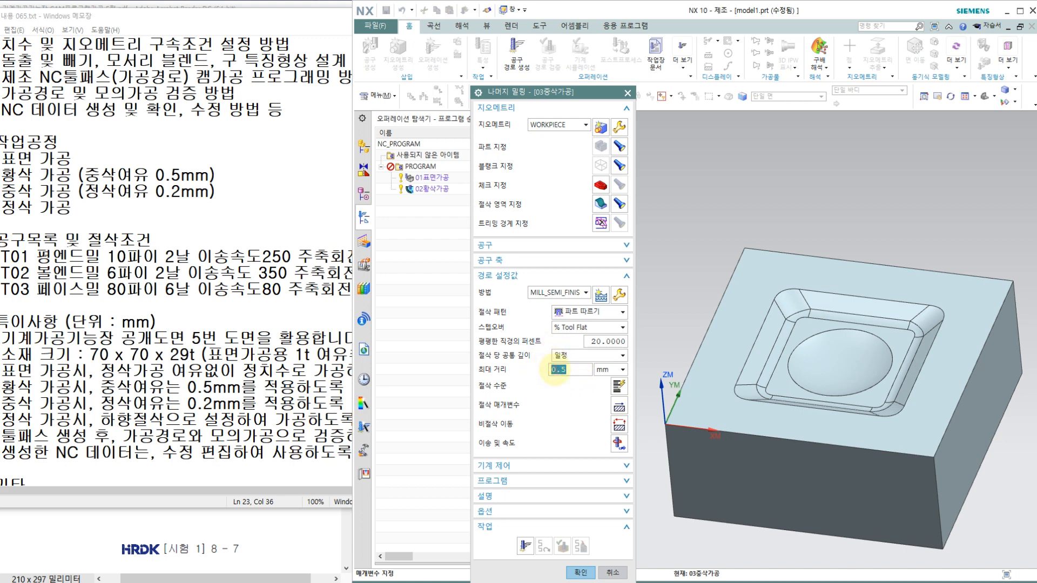
# Step: Set the part side stock to 0.2 in the cutting parameters, keep the floor stock same as side, and accept
pyautogui.click(618, 407)
pyautogui.click(581, 173)
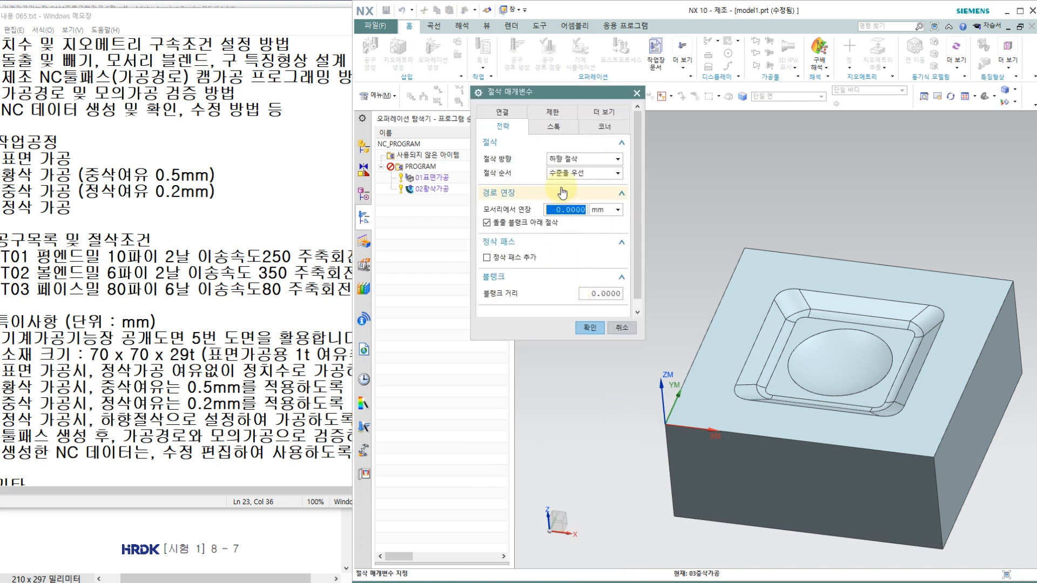
pyautogui.click(562, 195)
pyautogui.click(553, 129)
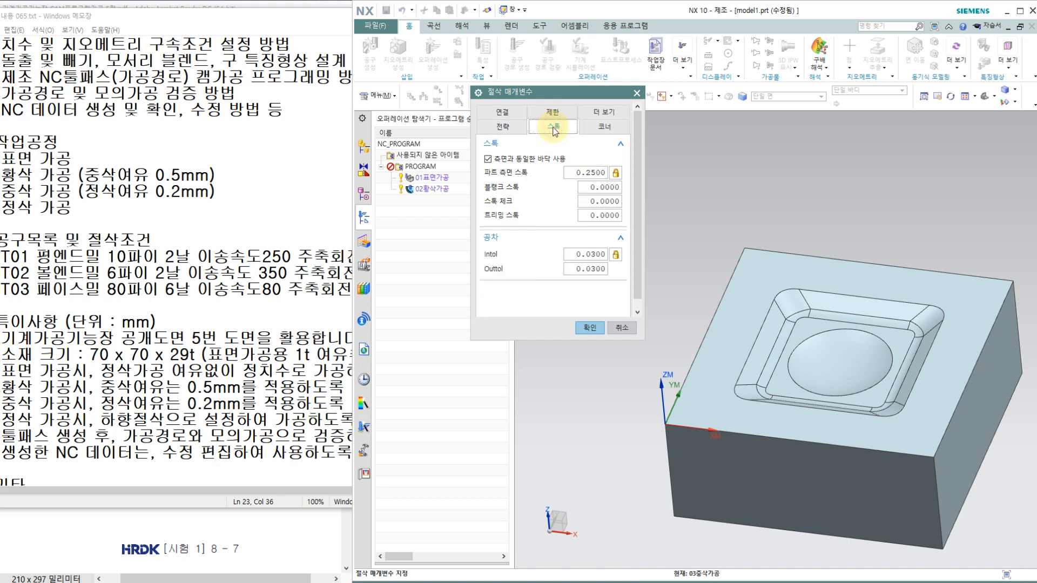
pyautogui.doubleClick(588, 173)
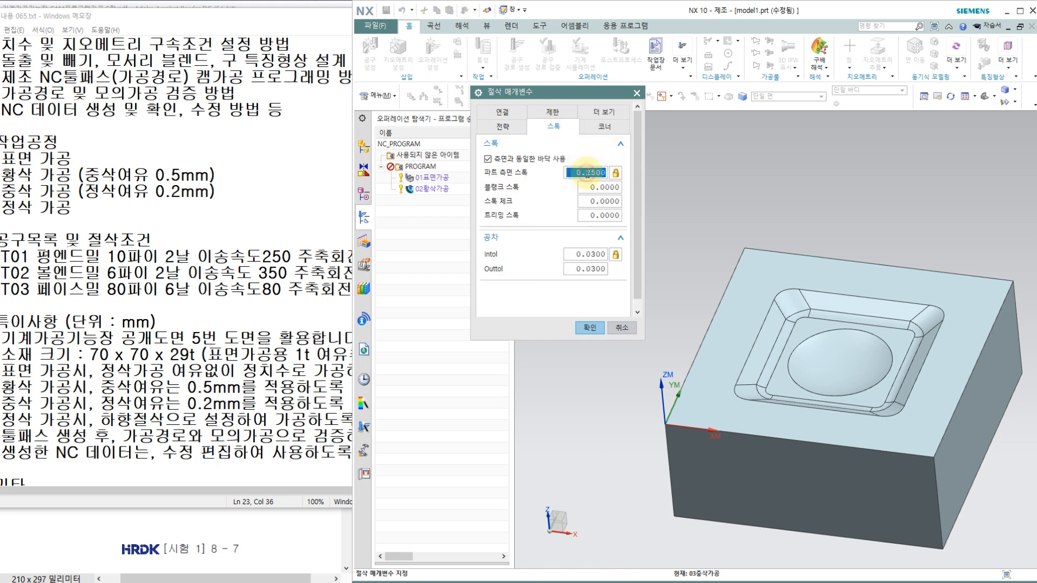
pyautogui.write('0.')
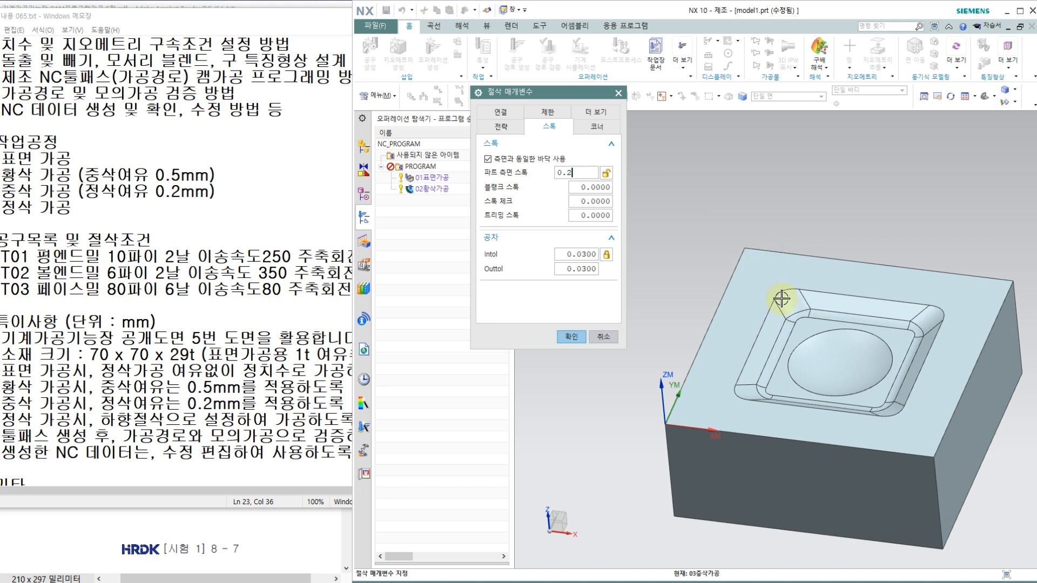
pyautogui.click(488, 160)
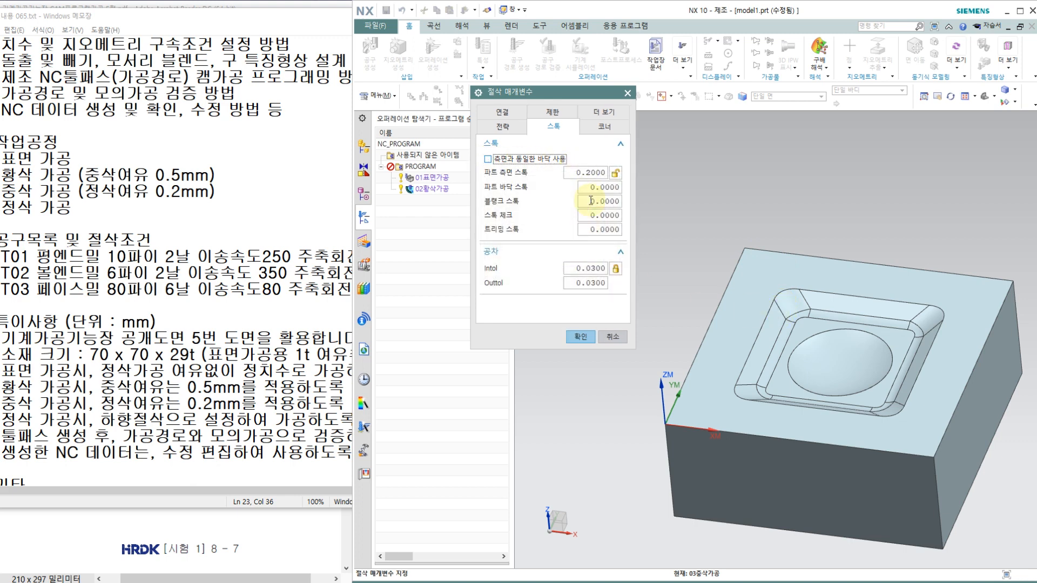
pyautogui.click(488, 160)
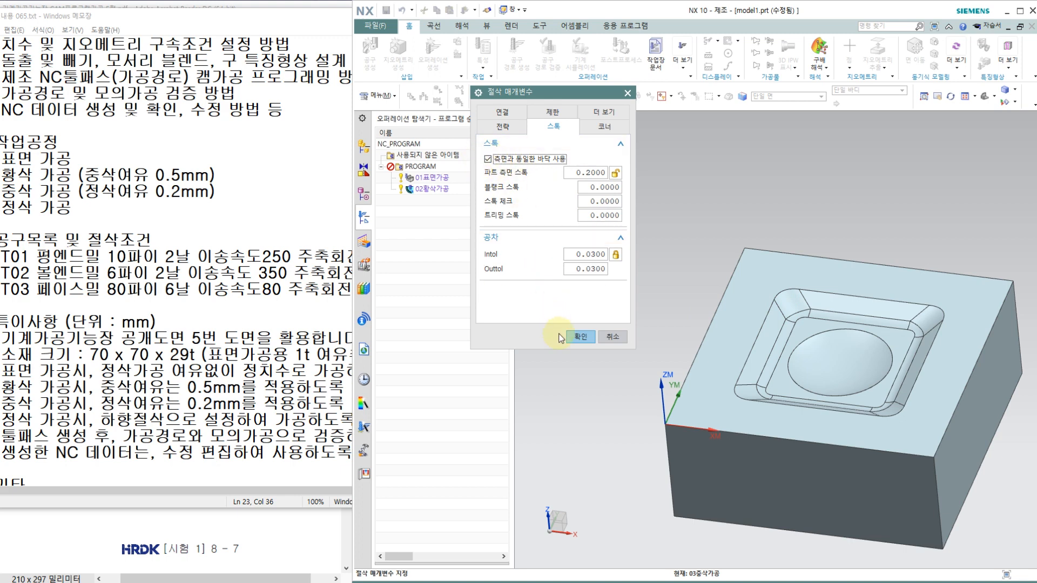
pyautogui.click(579, 336)
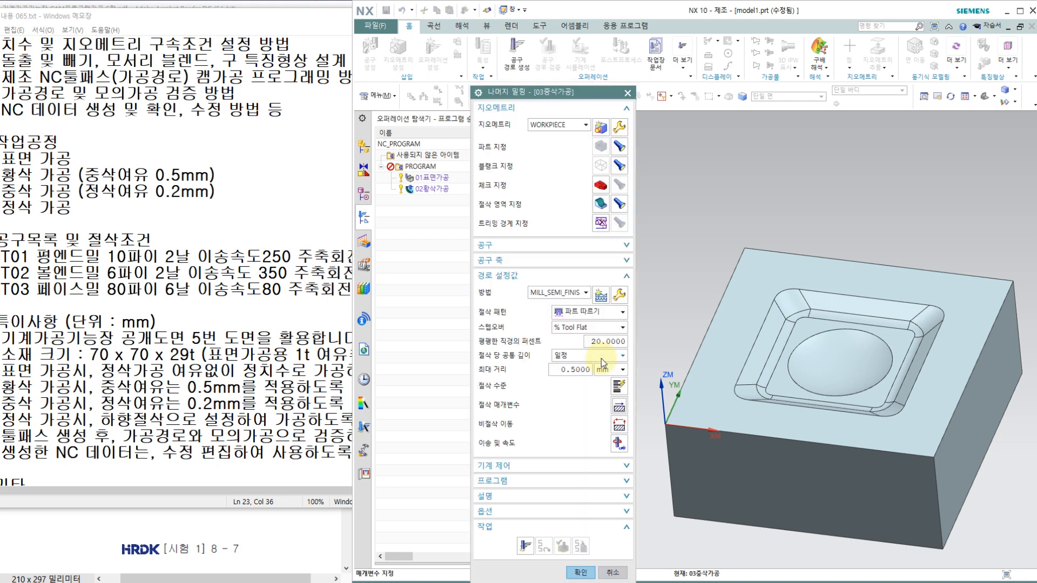
# Step: Set the closed-area engage type to Plunge (플런지) in the non-cutting moves and accept
pyautogui.click(618, 428)
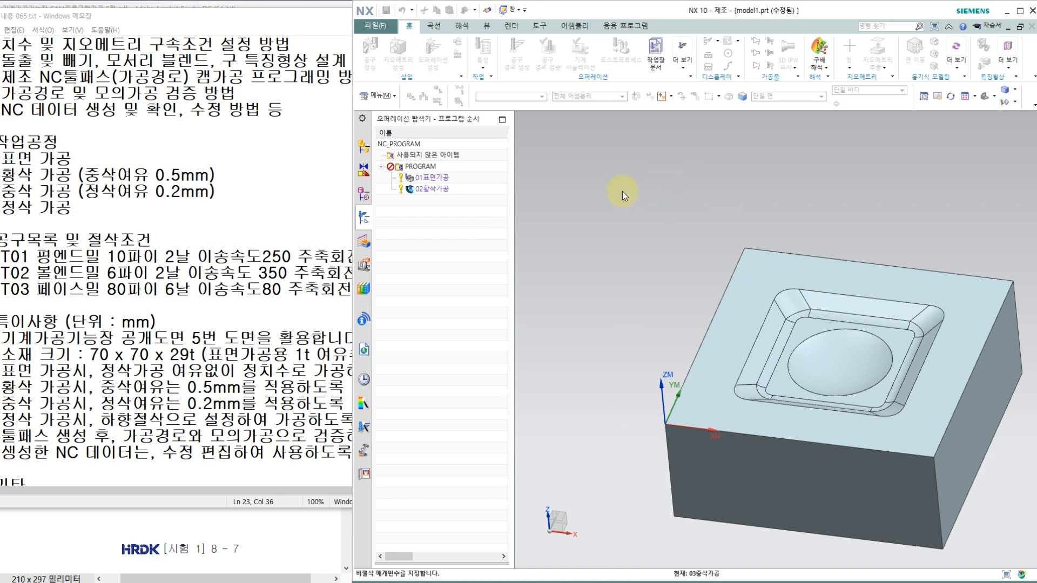
pyautogui.click(593, 160)
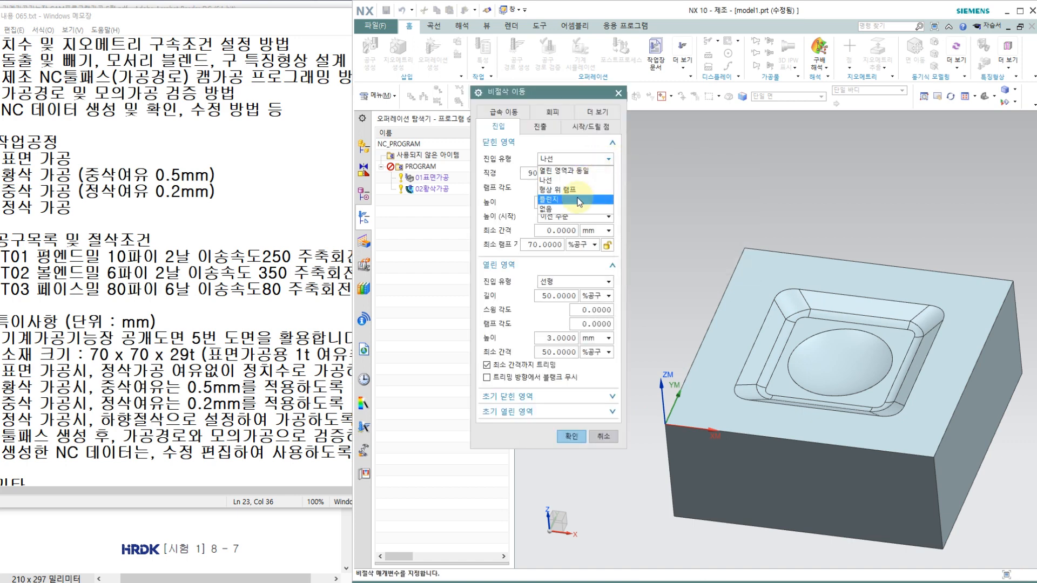
pyautogui.click(557, 199)
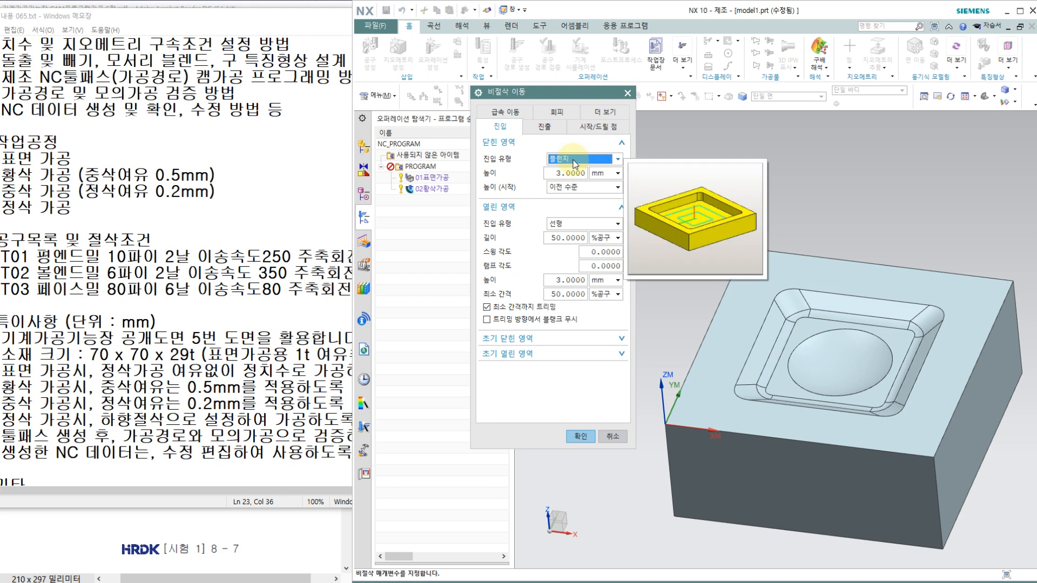
pyautogui.click(581, 436)
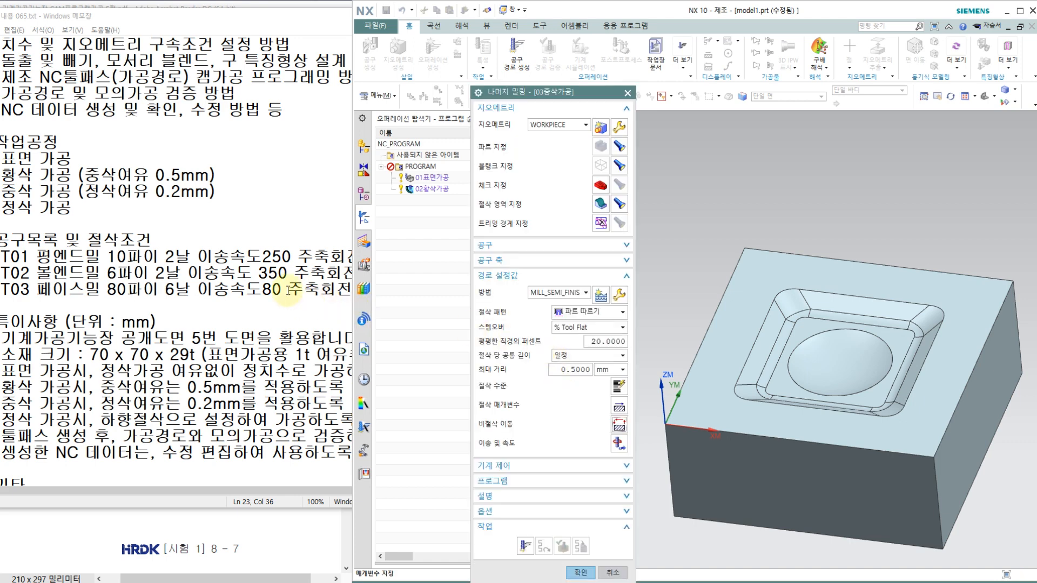
# Step: Set the spindle speed of 03중삭가공 to 3800 rpm, following the T02 cutting conditions in the notes
pyautogui.click(273, 272)
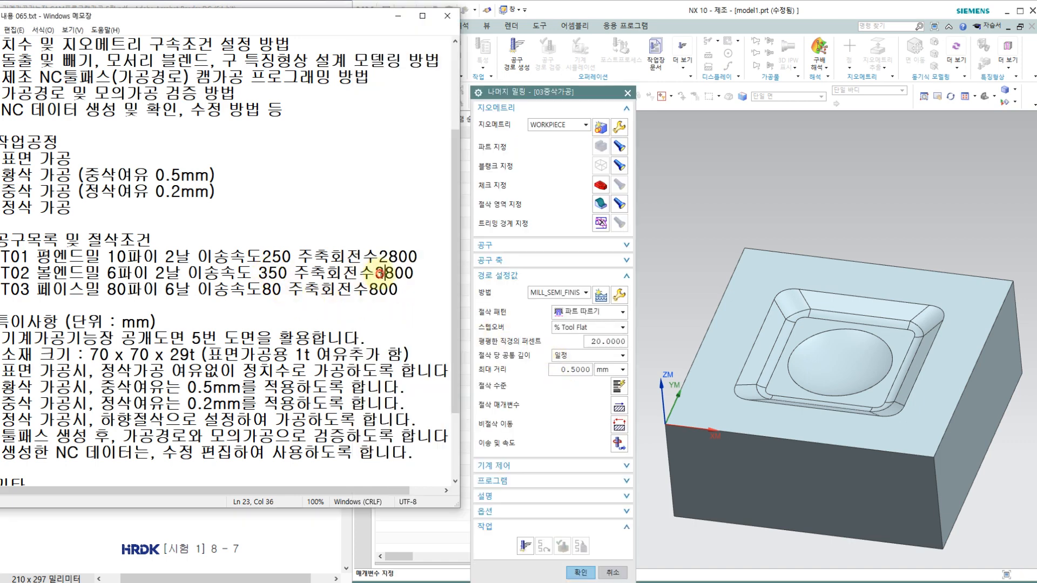
pyautogui.click(564, 93)
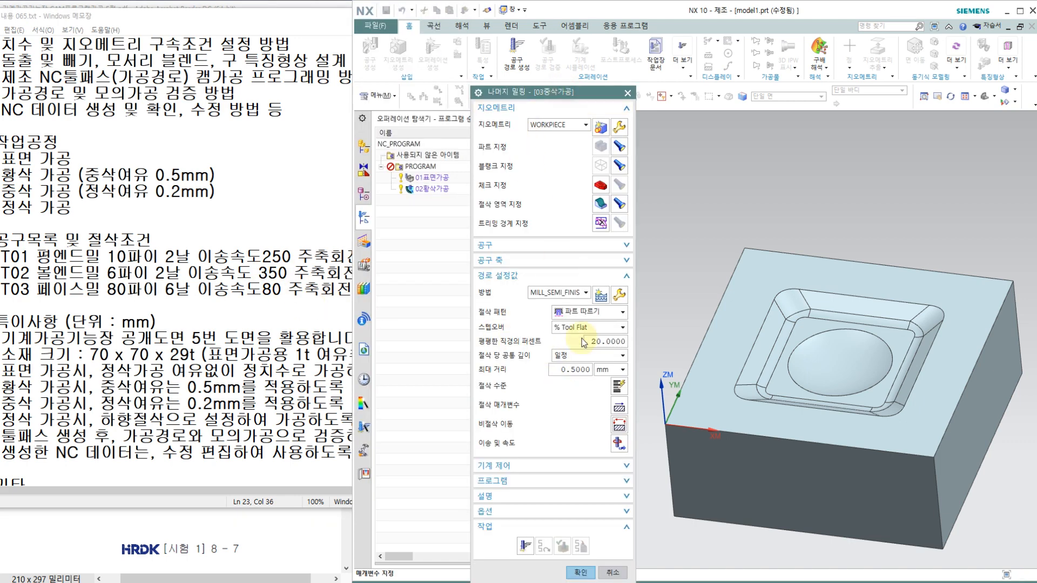
pyautogui.click(618, 443)
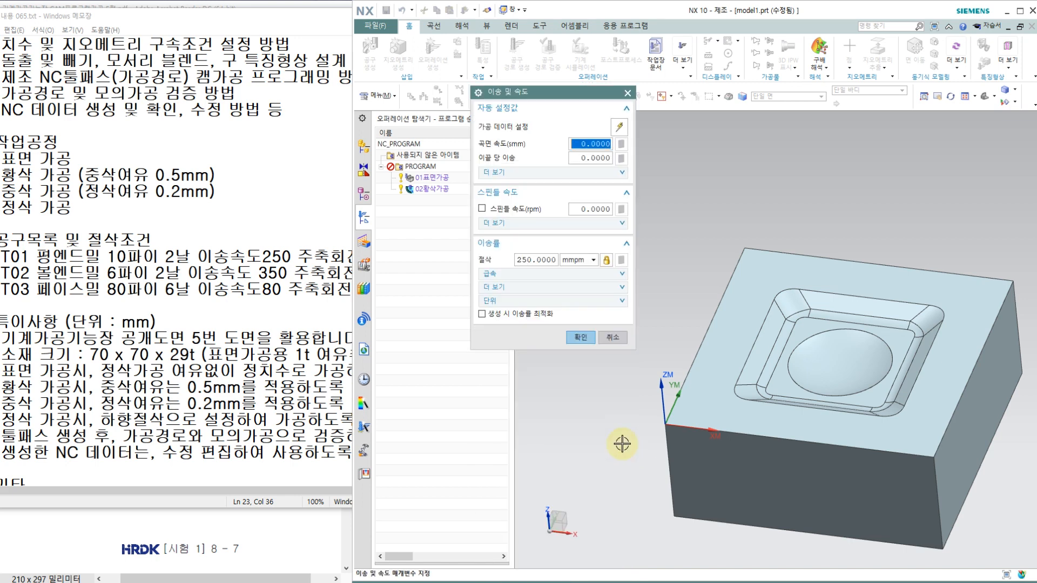
pyautogui.click(335, 272)
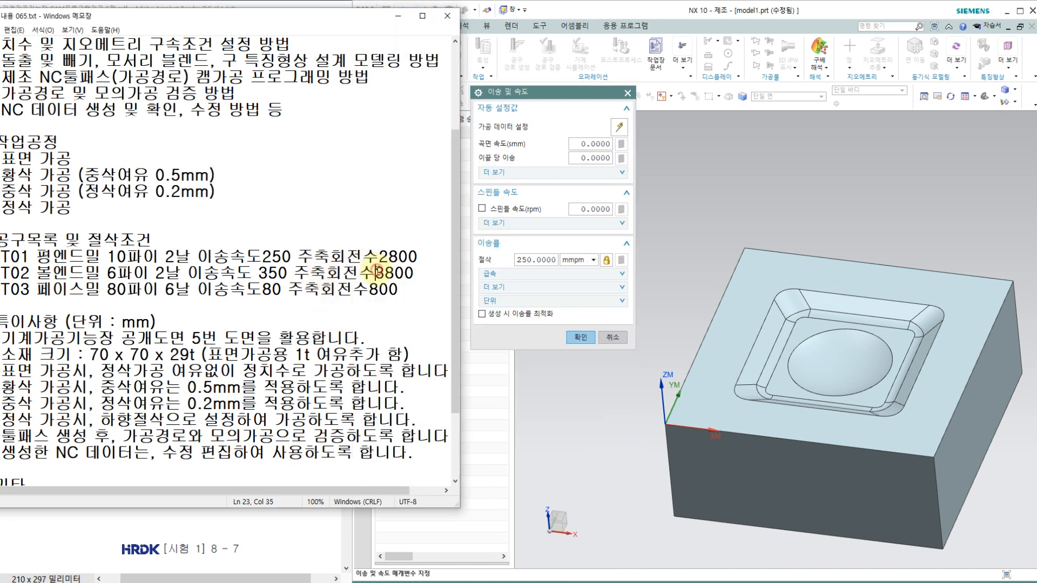
pyautogui.click(590, 210)
pyautogui.write('38')
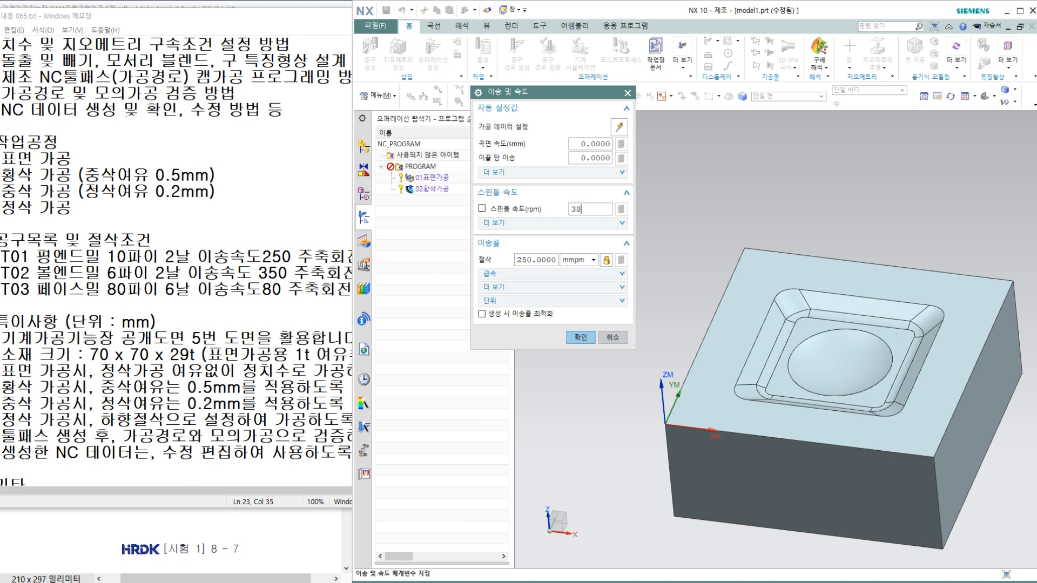
pyautogui.write('00')
# Step: Set the cutting feed rate to 350 mmpm, recalculate the feeds and speeds, and accept them
pyautogui.click(553, 259)
pyautogui.doubleClick(550, 261)
pyautogui.write('350')
pyautogui.press('Return')
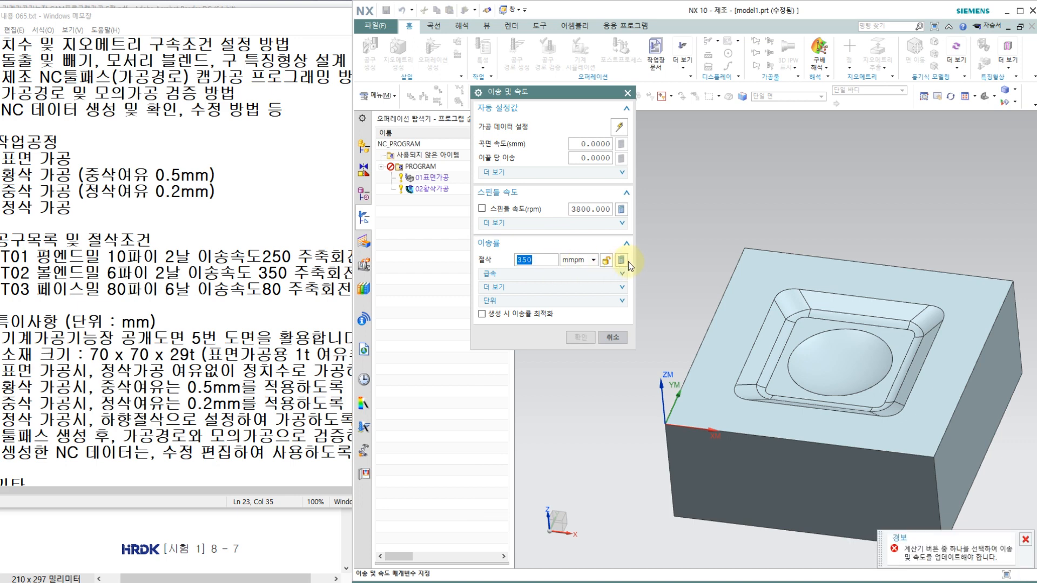
pyautogui.click(621, 260)
pyautogui.click(581, 337)
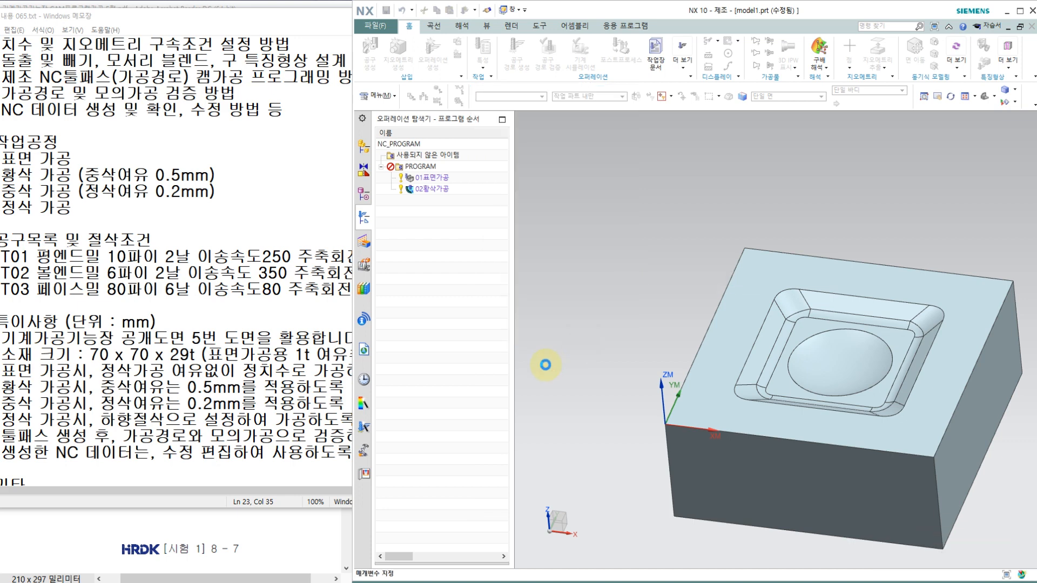
# Step: Generate the 03중삭가공 toolpath and play its 3D dynamic material removal simulation
pyautogui.click(525, 546)
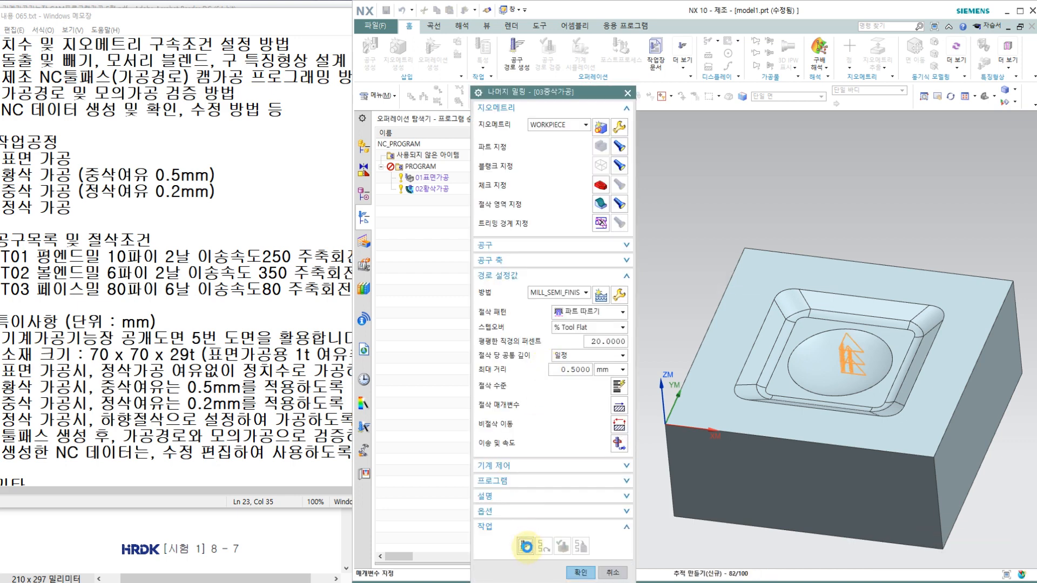
pyautogui.middleClick(532, 525)
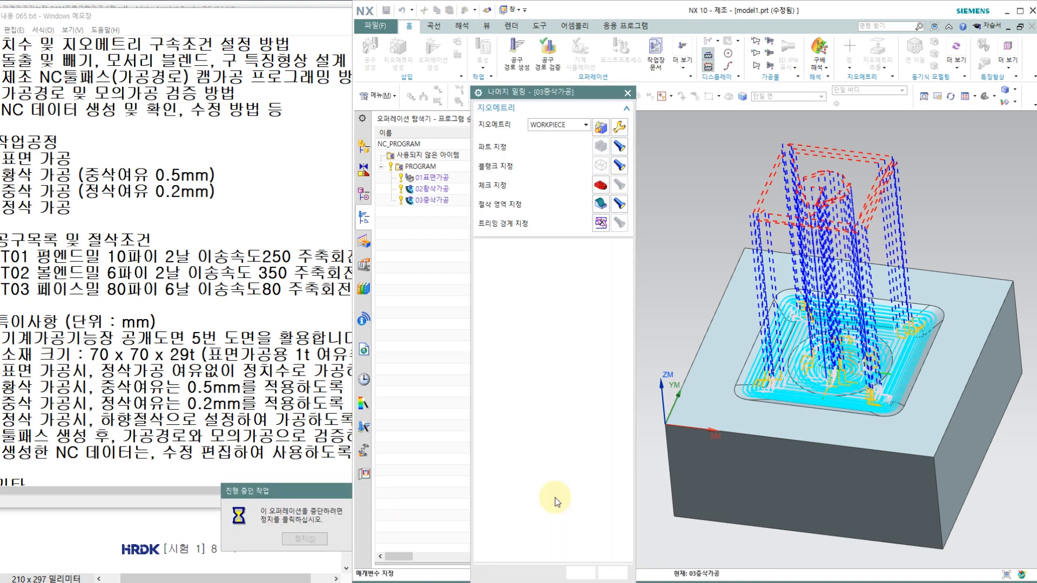
pyautogui.click(562, 545)
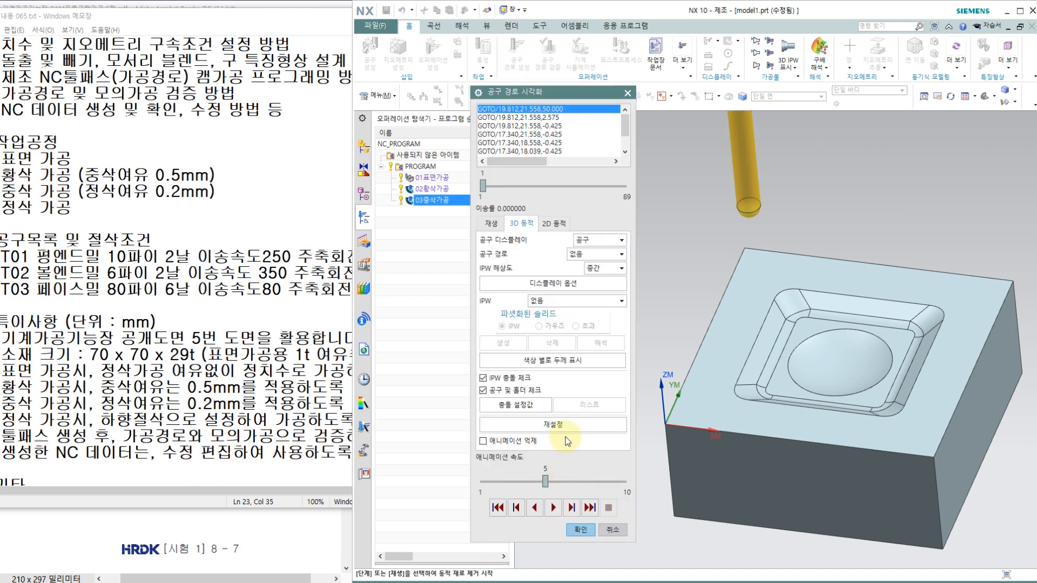
pyautogui.click(553, 507)
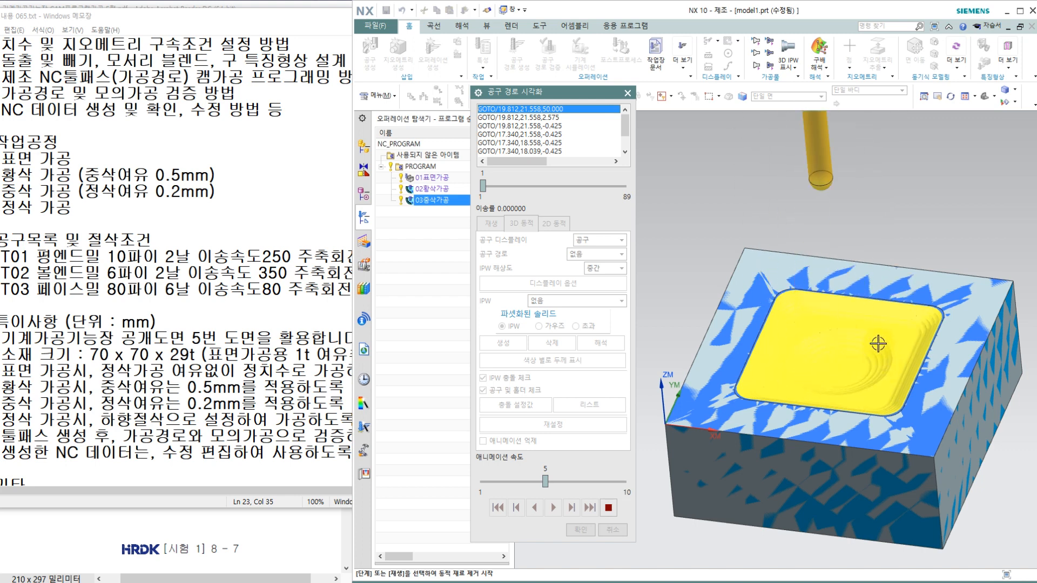
pyautogui.click(580, 529)
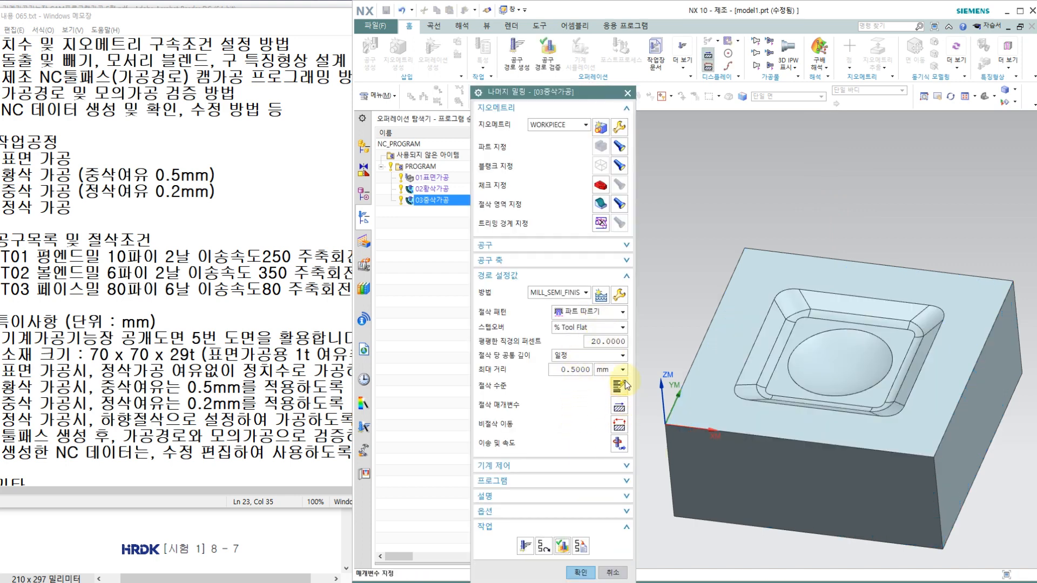
# Step: Set the cut order to level first (수준을 우선) in the cutting parameters and regenerate the 03중삭가공 toolpath
pyautogui.click(619, 406)
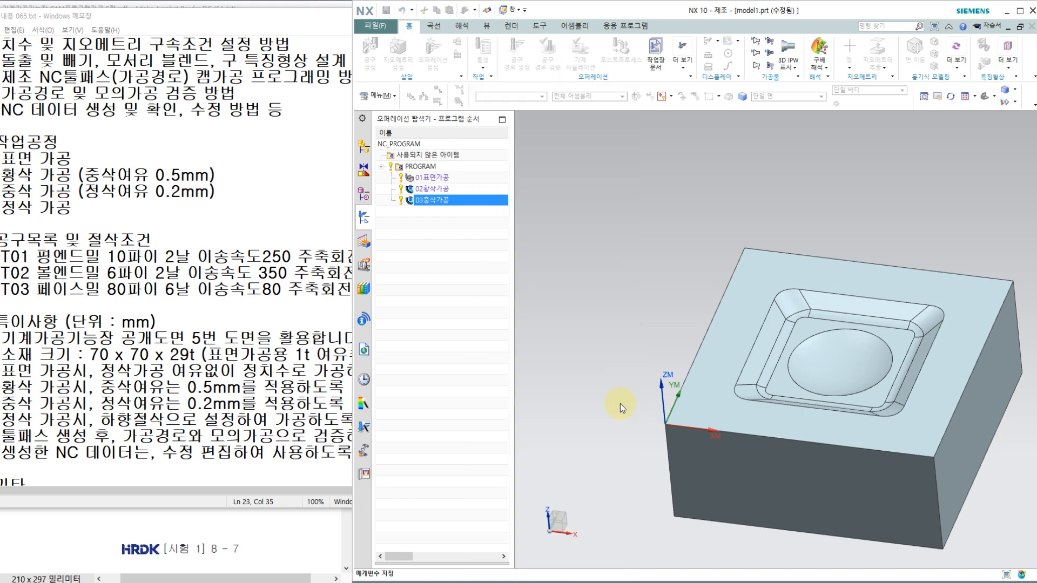
pyautogui.click(573, 173)
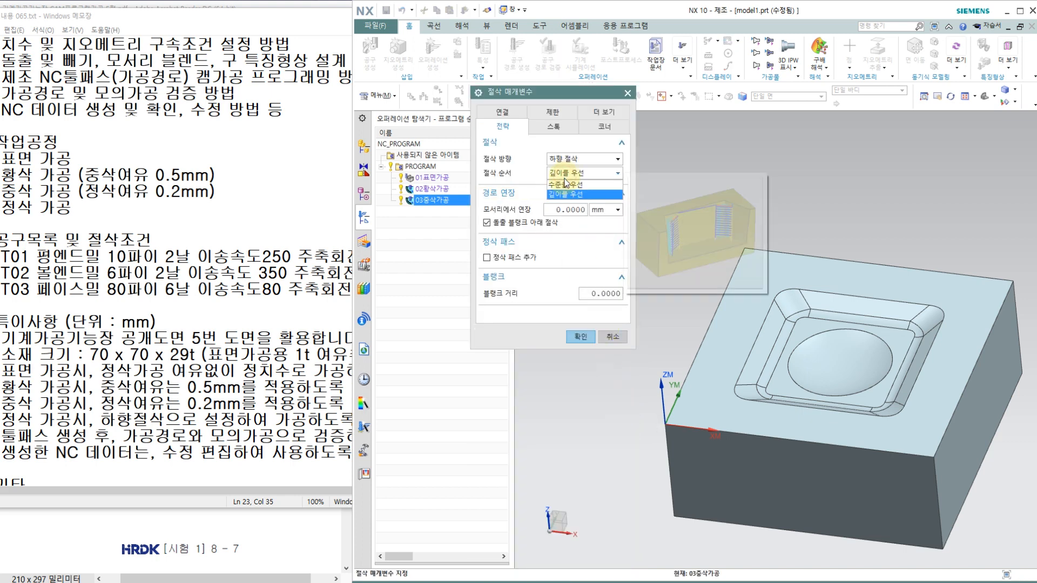
pyautogui.click(565, 185)
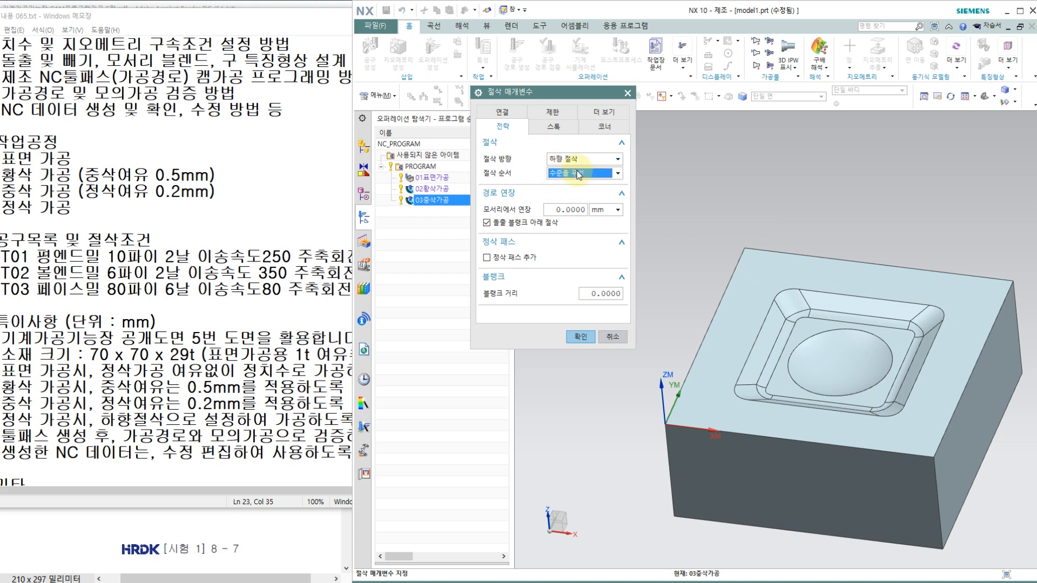
pyautogui.click(581, 338)
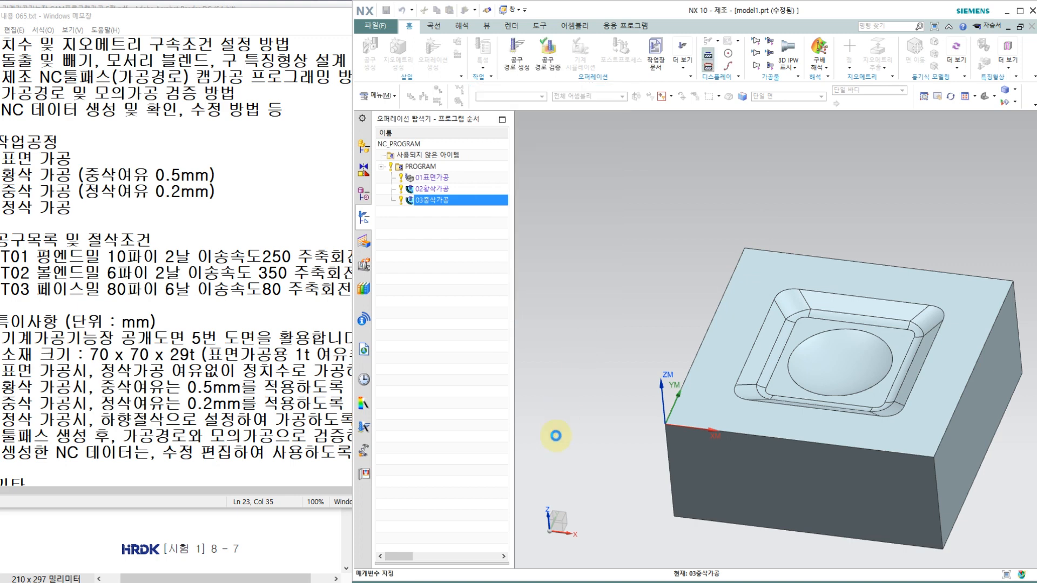
pyautogui.click(526, 546)
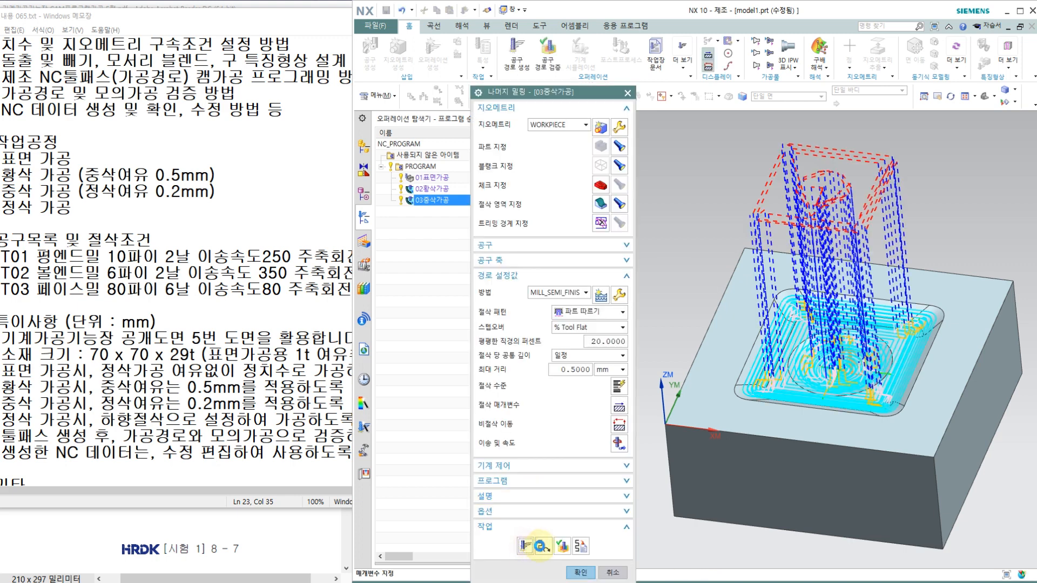
pyautogui.click(560, 548)
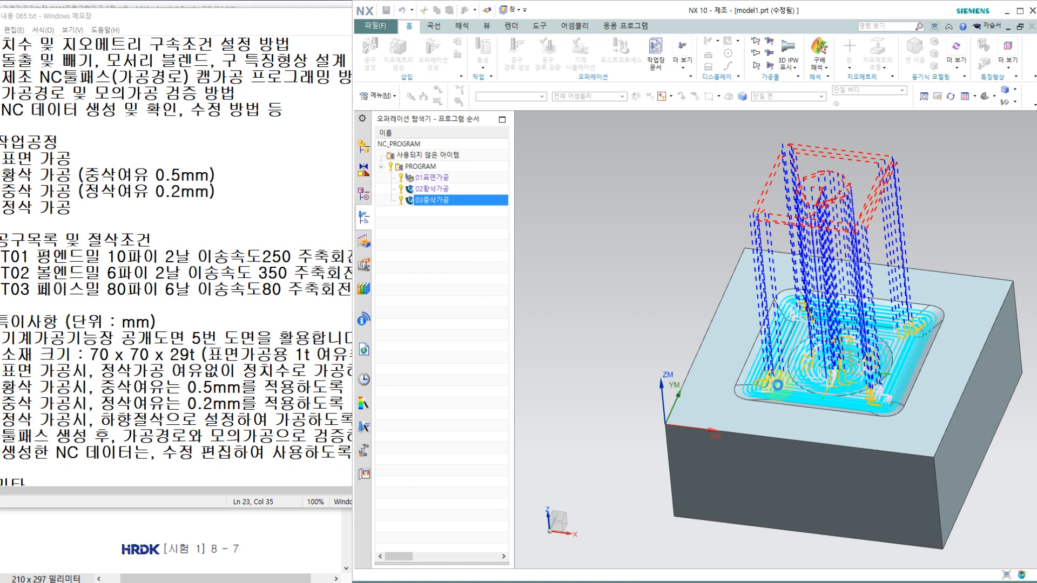
pyautogui.doubleClick(905, 334)
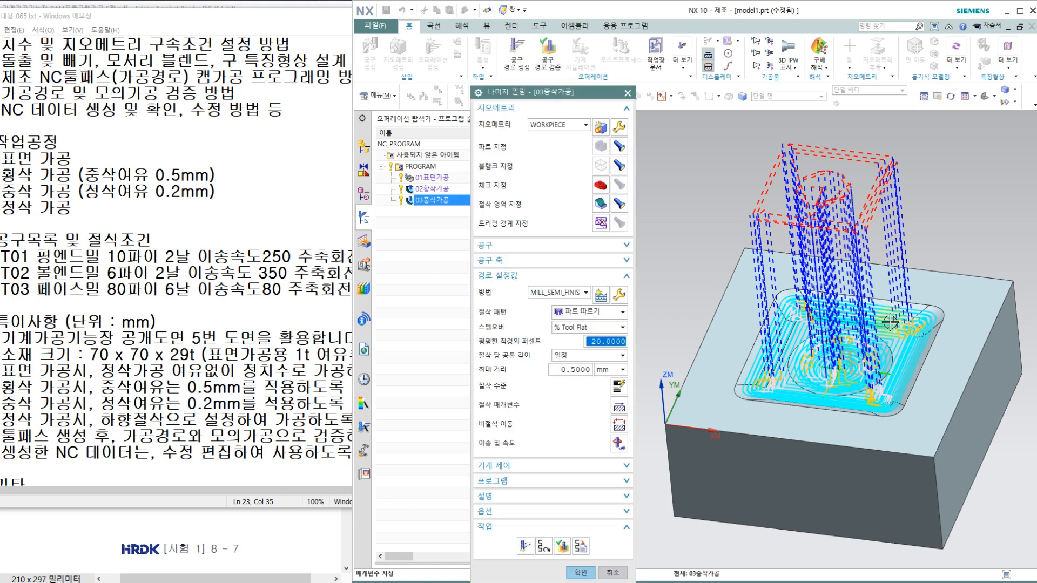
# Step: Keep the Follow Part (파트 따르기) cut pattern, replay the 3D dynamic simulation at animation speed 7, and accept the 03중삭가공 operation
pyautogui.click(586, 313)
pyautogui.click(583, 324)
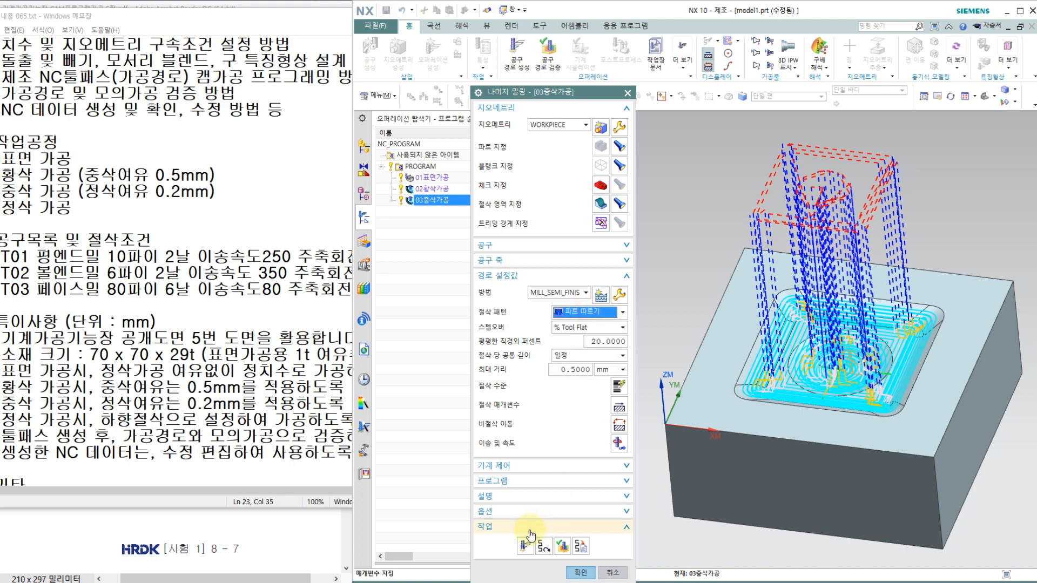
pyautogui.click(567, 550)
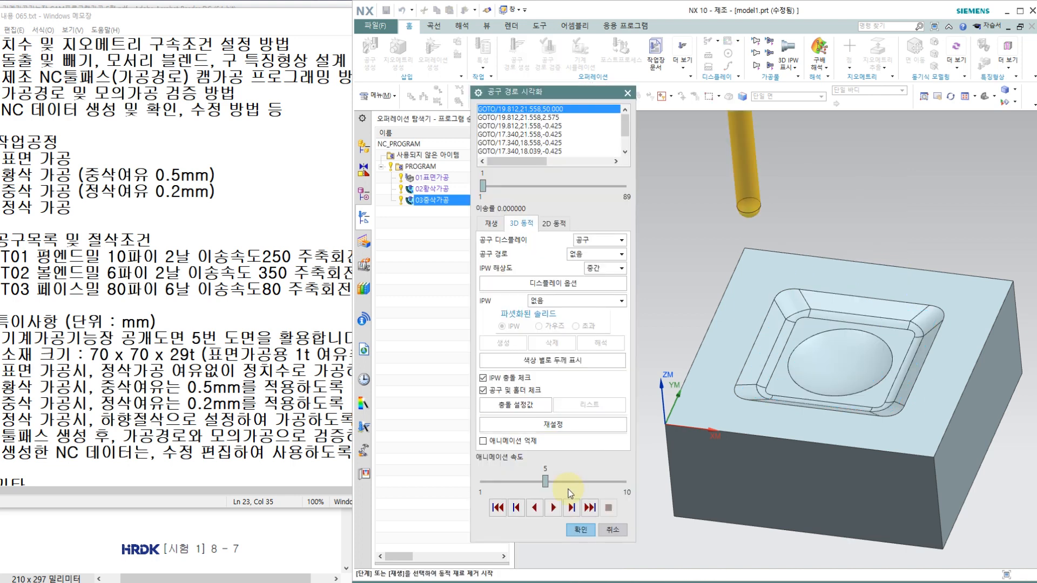
pyautogui.click(569, 484)
pyautogui.click(552, 507)
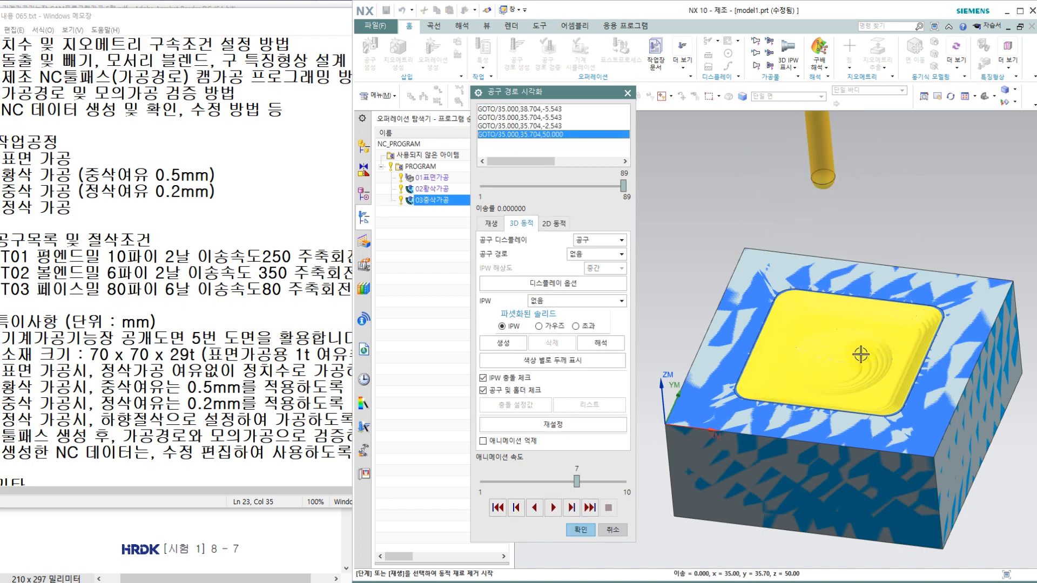
pyautogui.moveTo(862, 354); pyautogui.dragTo(856, 384, button='middle')
pyautogui.scroll(2, 857, 384)
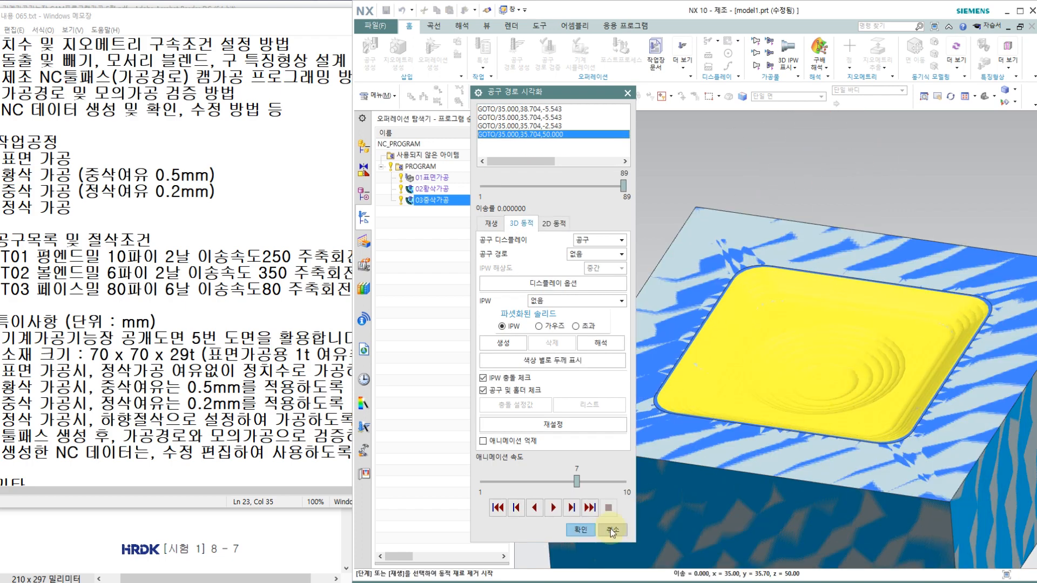
pyautogui.click(581, 530)
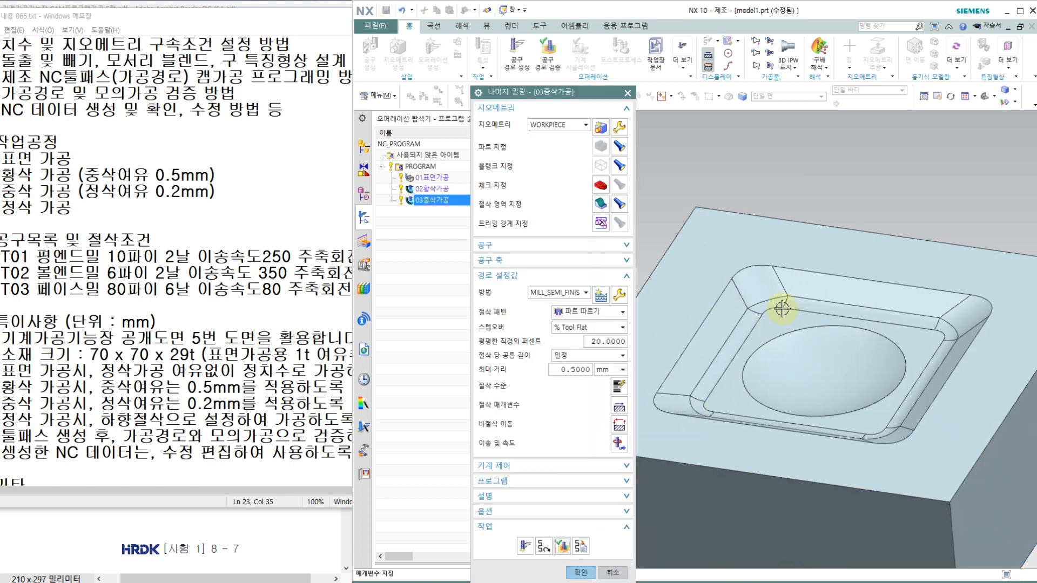
pyautogui.click(581, 574)
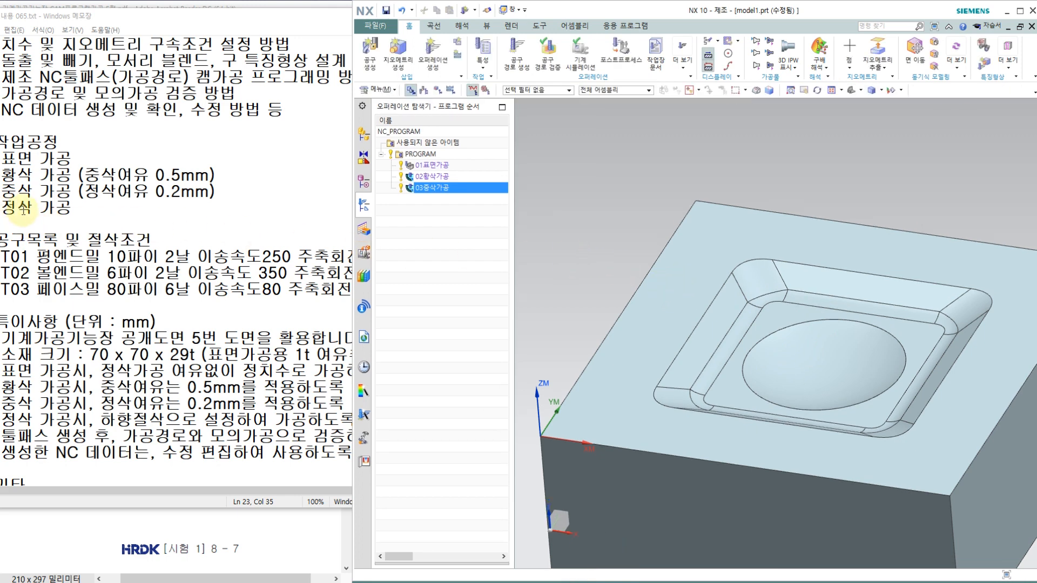
# Step: Check the finishing requirements in the notes and start a new mill_contour operation with the Contour Area (윤곽 영역) subtype
pyautogui.scroll(-2, 138, 345)
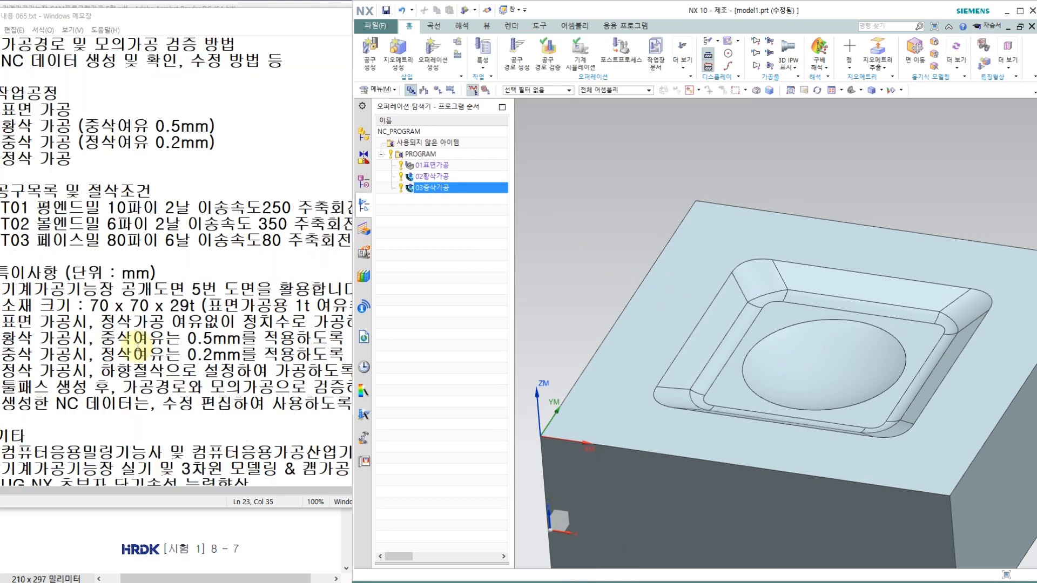
pyautogui.scroll(2, 190, 326)
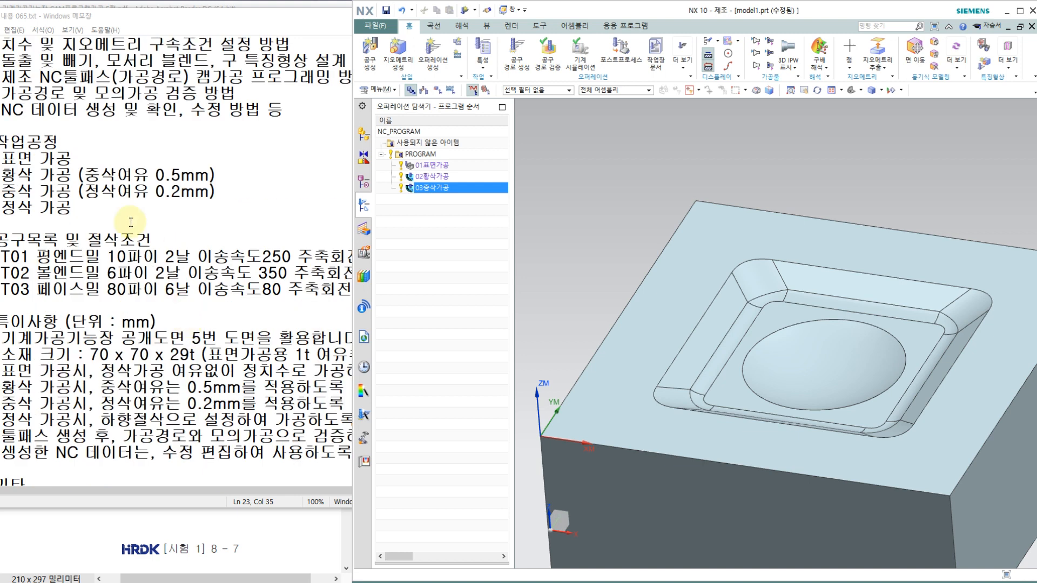
pyautogui.click(80, 205)
pyautogui.click(93, 220)
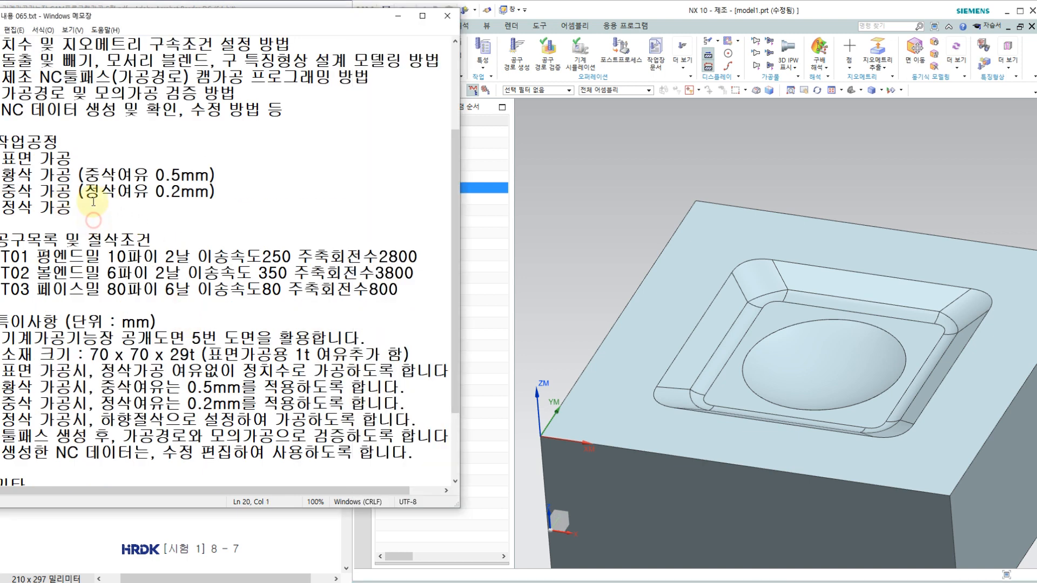
pyautogui.click(554, 172)
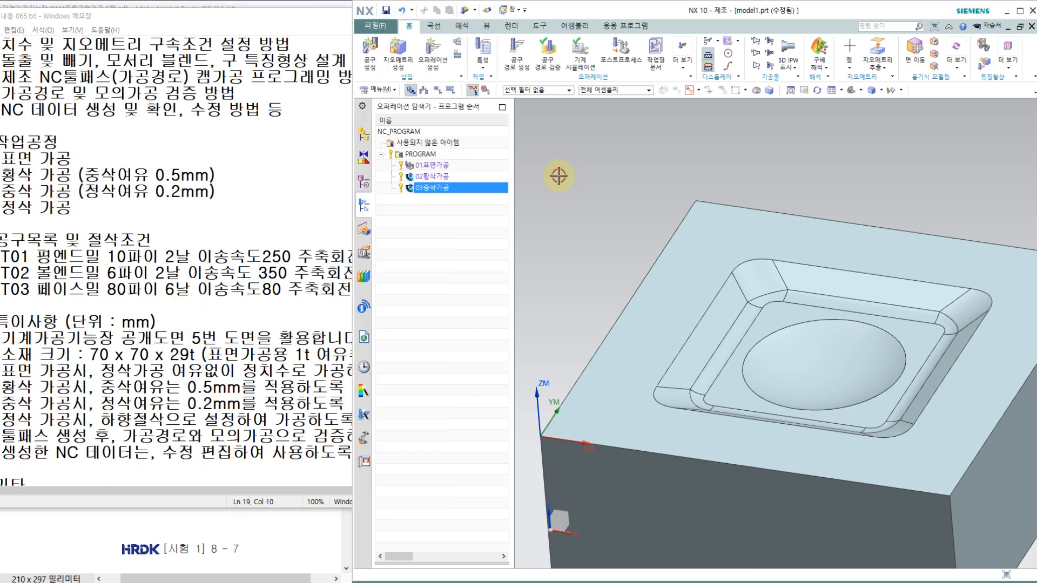
pyautogui.click(439, 69)
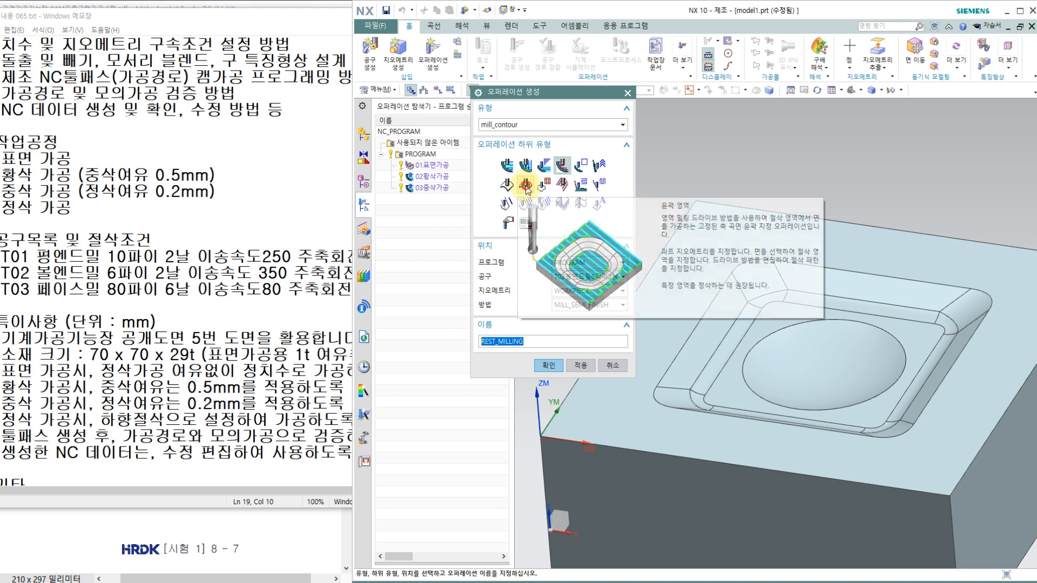
pyautogui.click(525, 186)
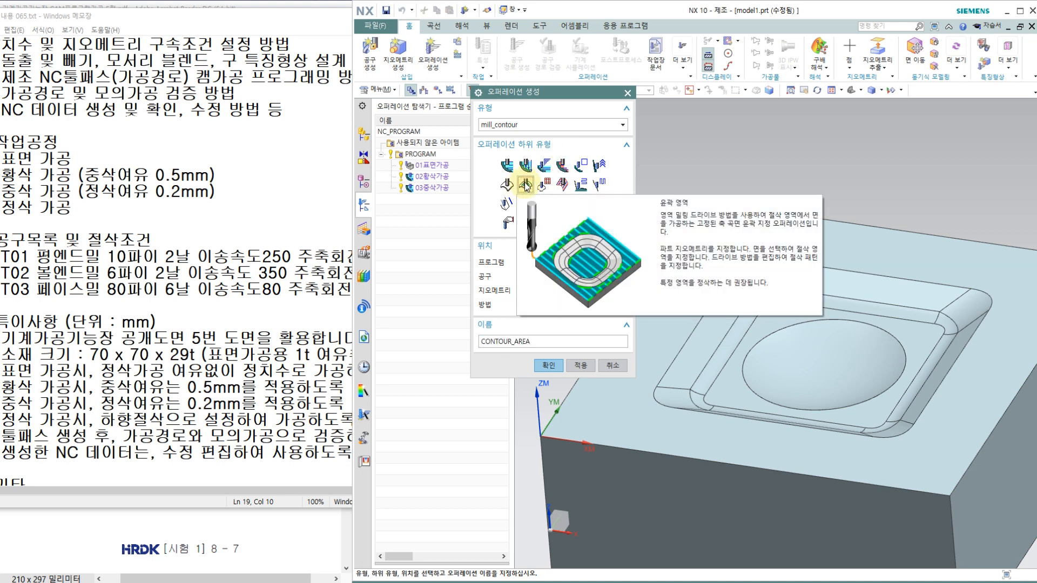
# Step: Assign the T02 ball end mill and the MILL_FINISH method to the new operation and name it 04정삭가공
pyautogui.click(583, 276)
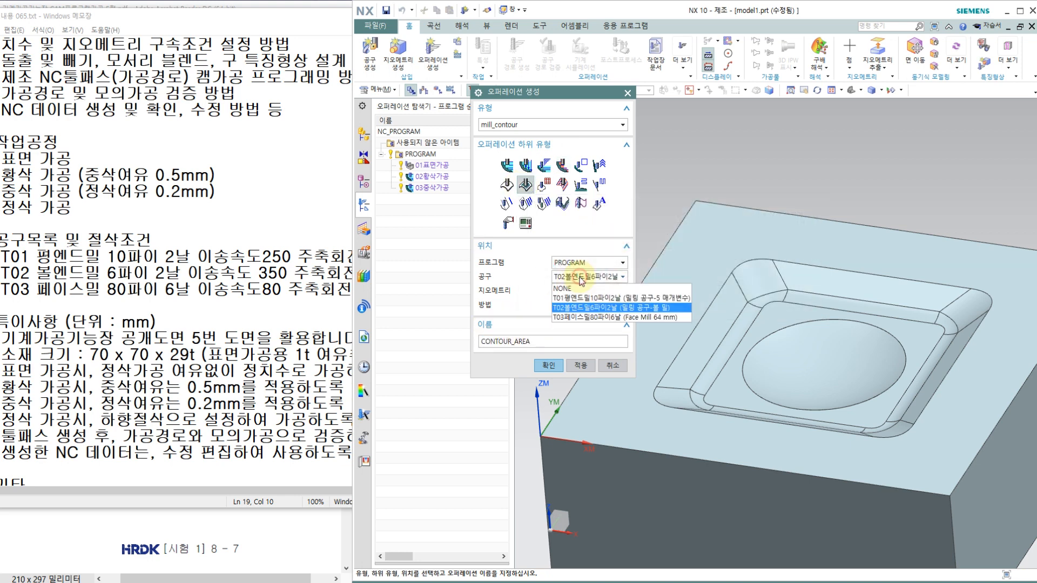
pyautogui.click(584, 308)
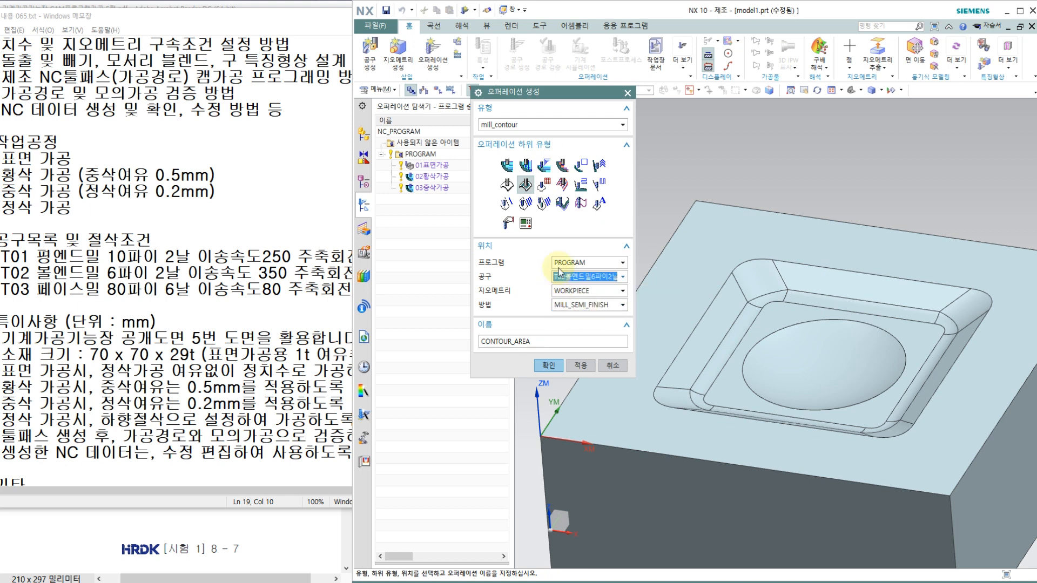
pyautogui.click(569, 308)
pyautogui.click(570, 324)
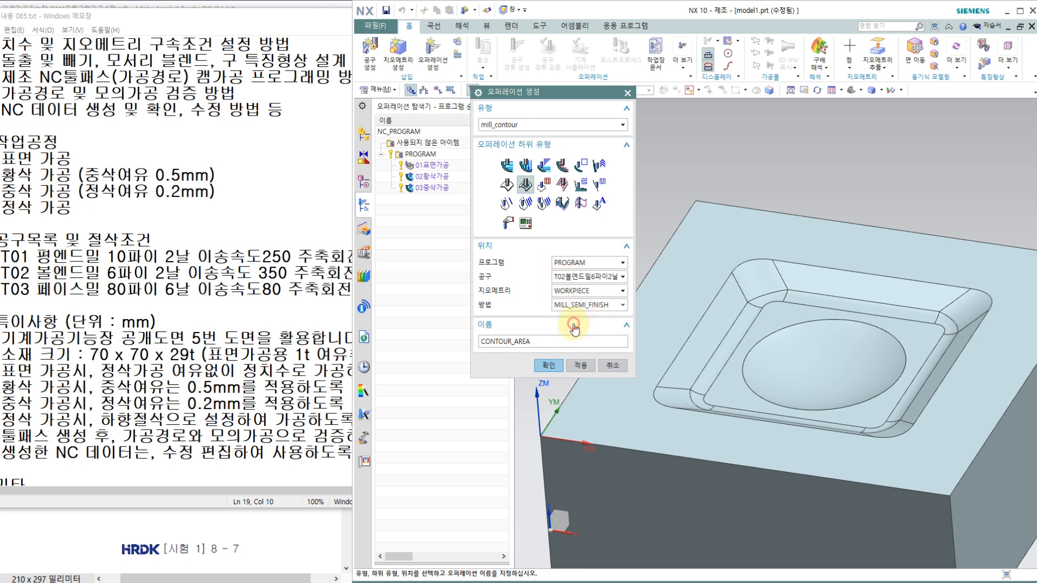
pyautogui.moveTo(563, 340); pyautogui.dragTo(387, 347)
pyautogui.write('04정삭가공')
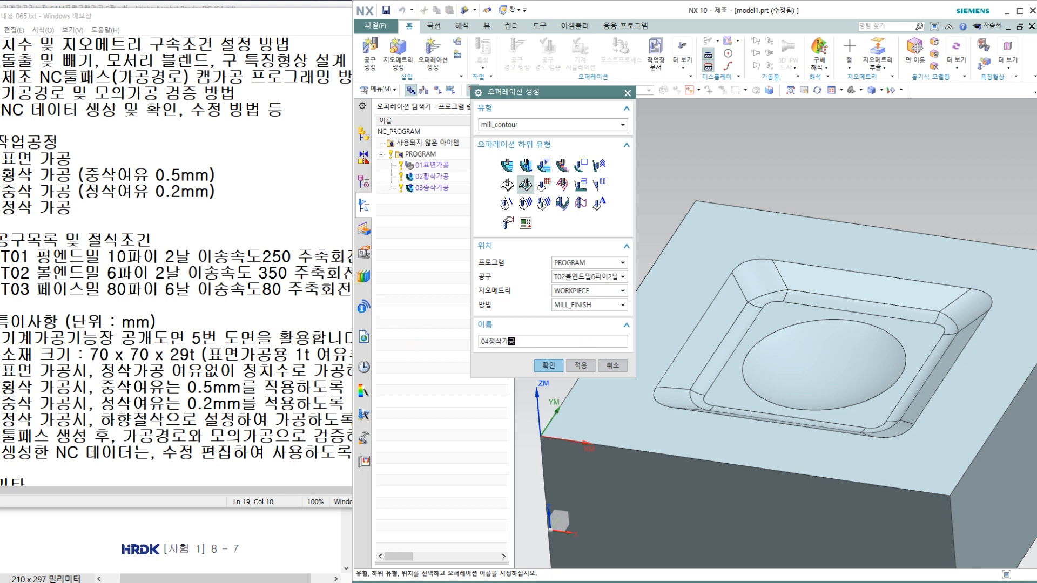
# Step: Create the 04정삭가공 operation and specify all the pocket faces, including the spherical recess, as its cut area (절삭 영역 지정)
pyautogui.click(546, 366)
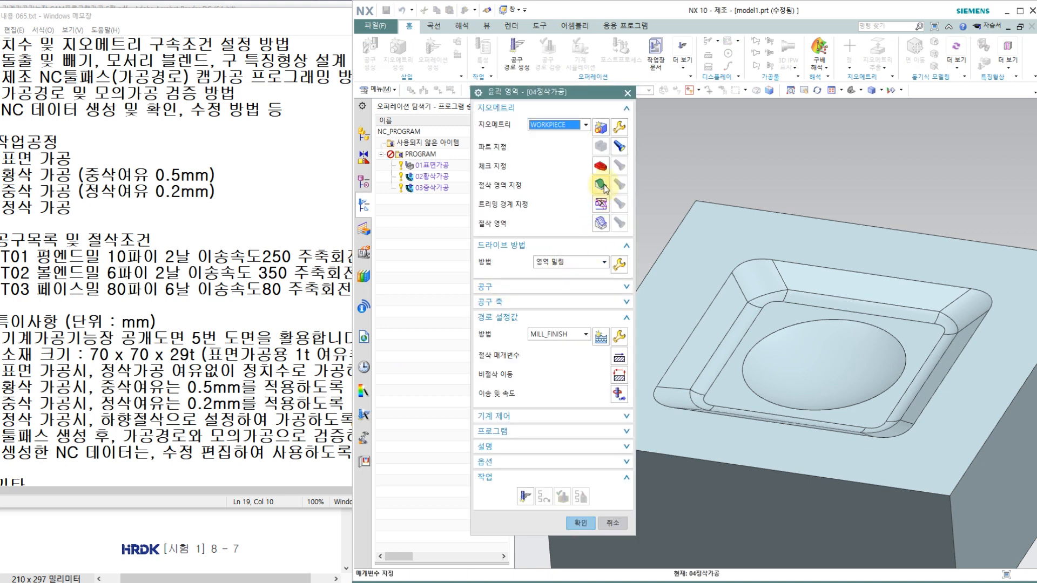
pyautogui.click(600, 220)
pyautogui.scroll(-2, 808, 285)
pyautogui.scroll(-1, 811, 281)
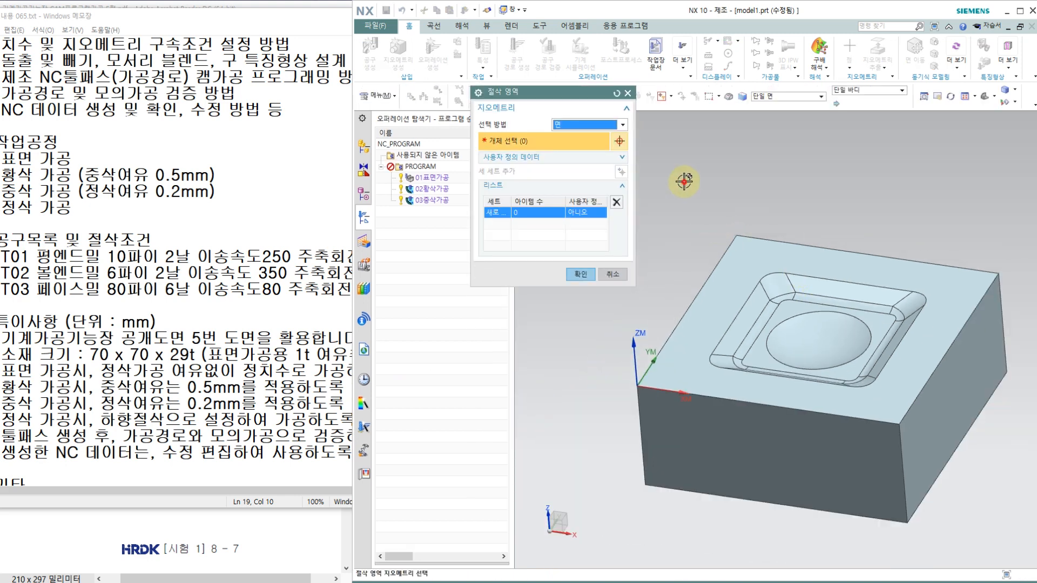
pyautogui.moveTo(684, 179); pyautogui.dragTo(936, 411)
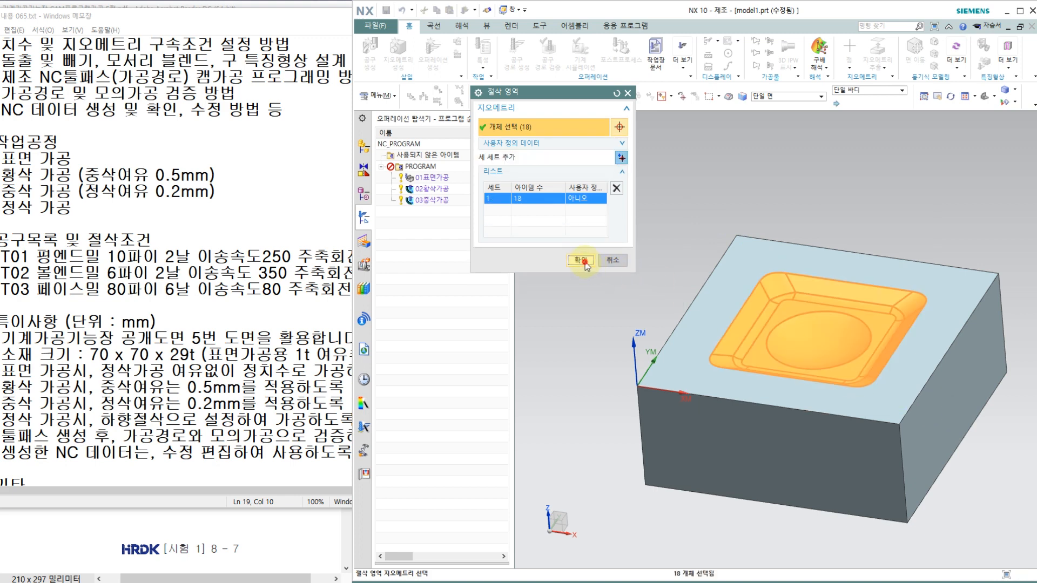
pyautogui.click(582, 262)
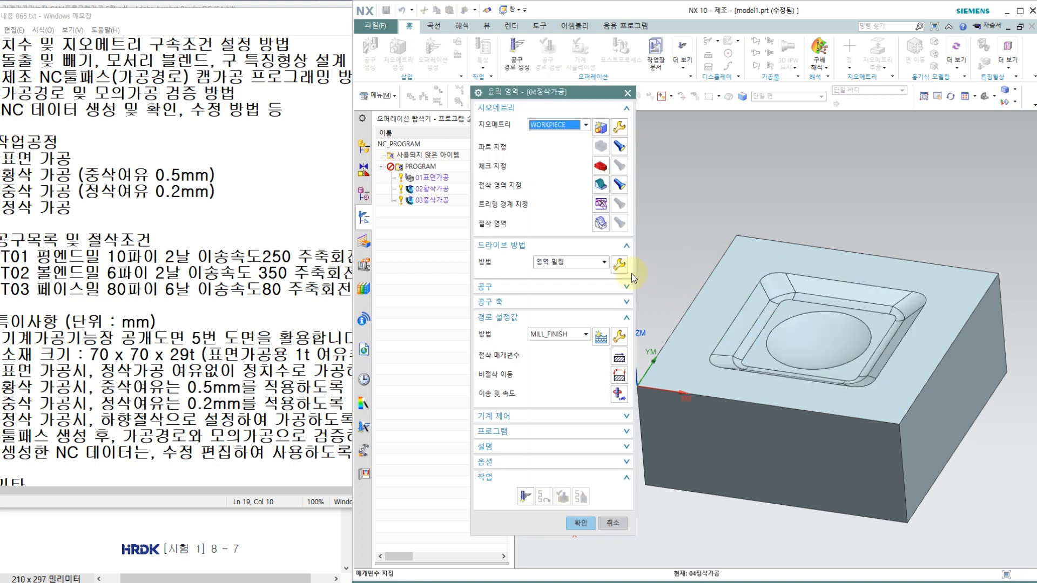
# Step: Set the area milling drive's non-steep cut pattern to Follow Periphery (외곽 따르기) with inward pattern direction (안쪽) and climb cutting (하향 절삭)
pyautogui.click(621, 266)
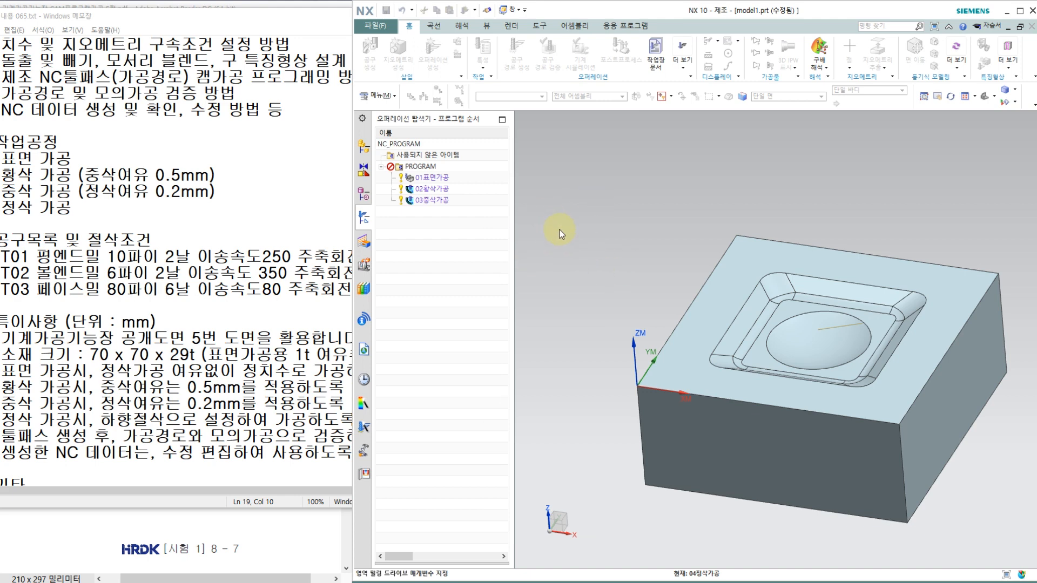
pyautogui.click(575, 191)
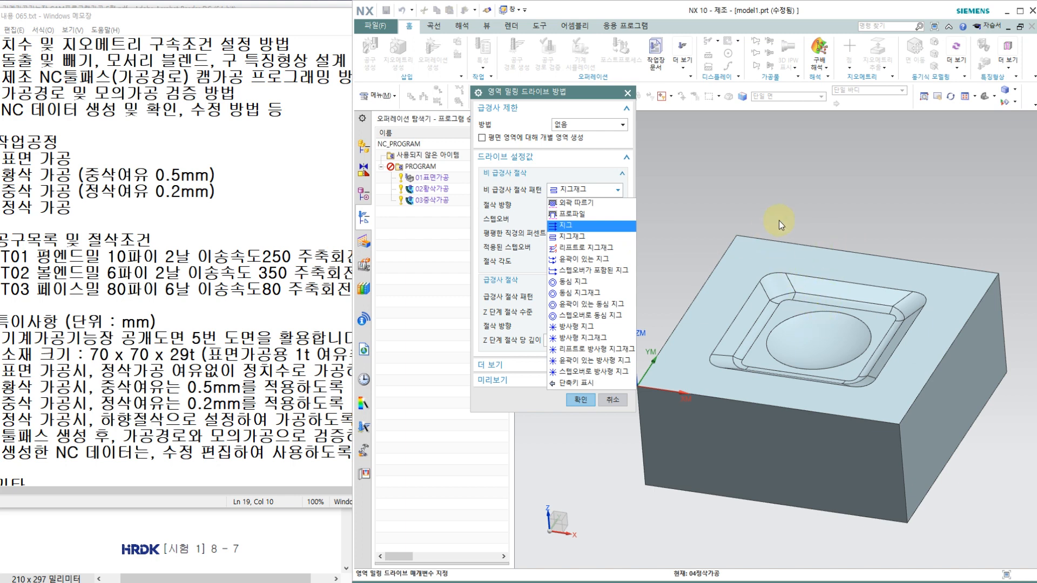
pyautogui.click(578, 203)
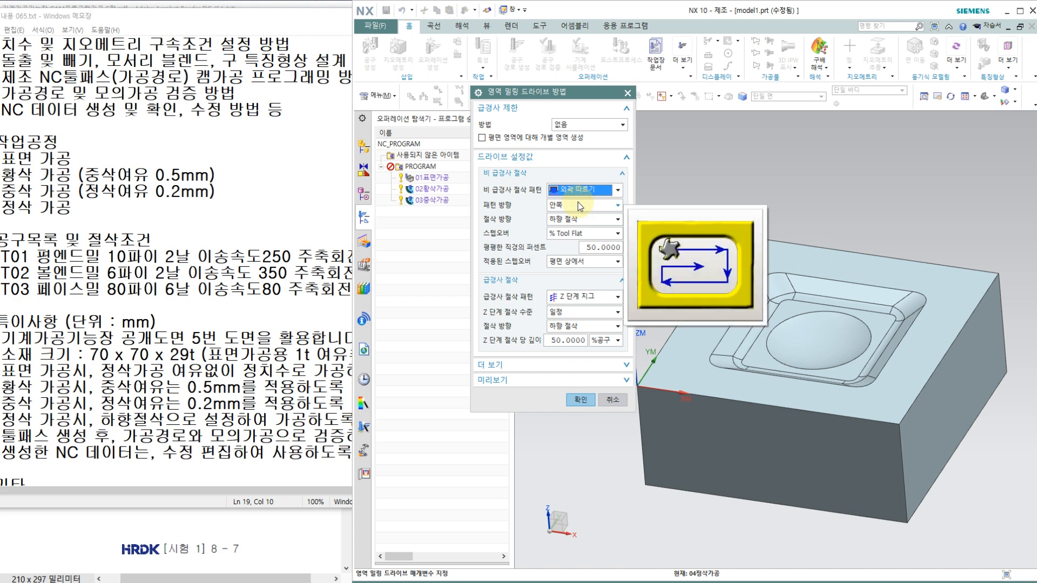
pyautogui.click(578, 205)
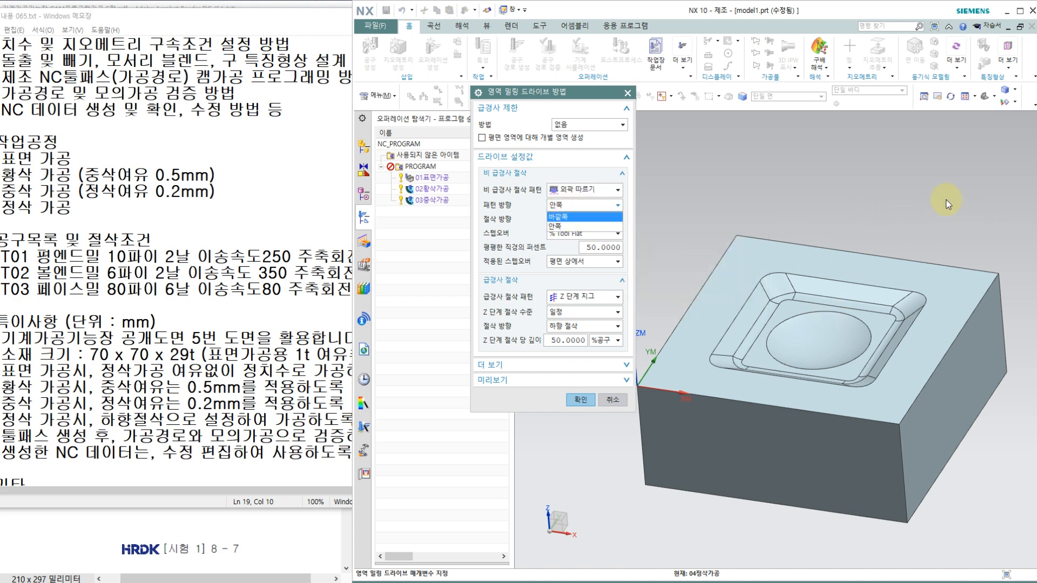
pyautogui.click(560, 206)
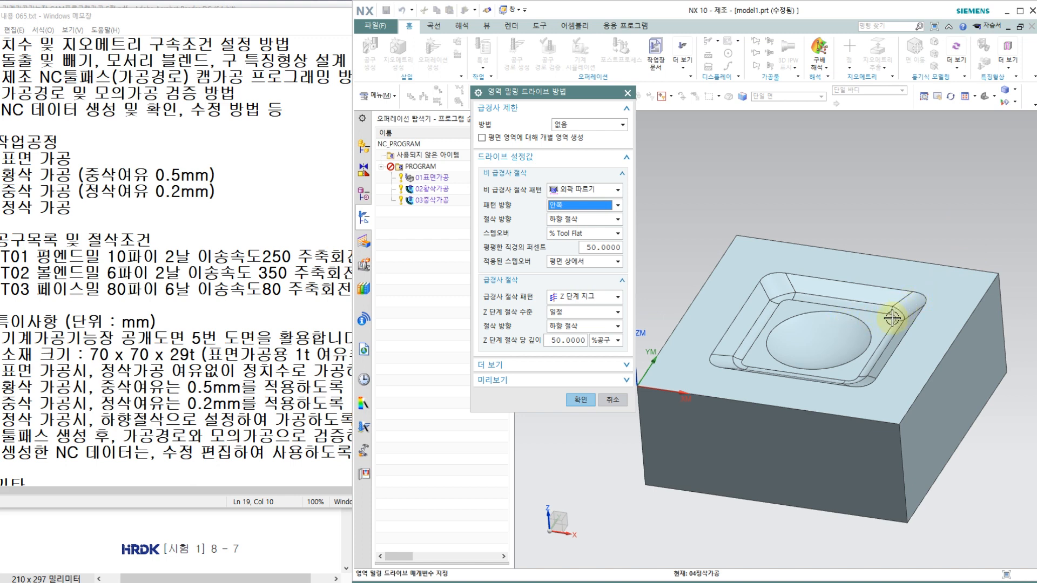
pyautogui.click(581, 220)
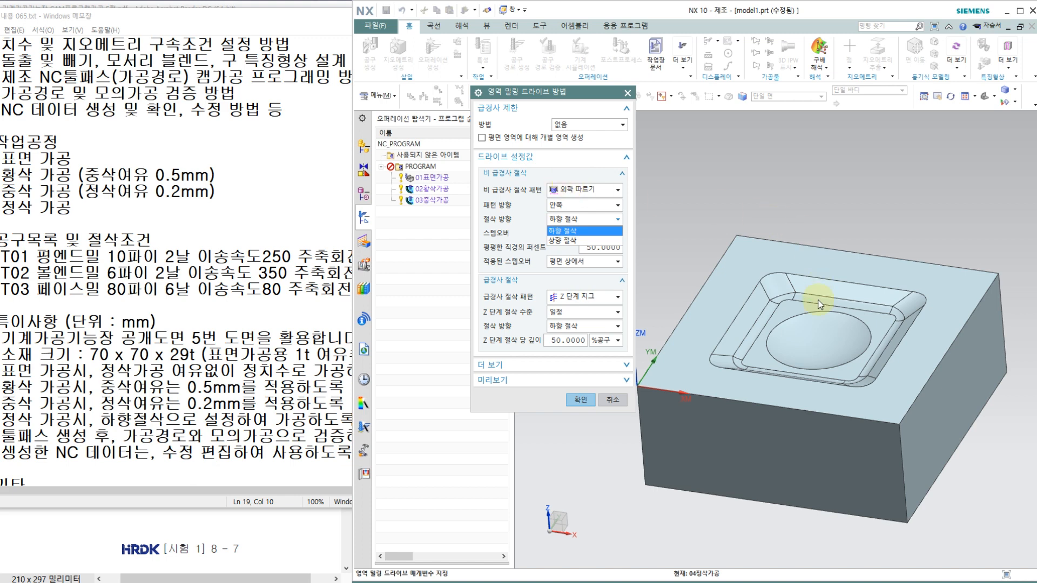
pyautogui.click(563, 171)
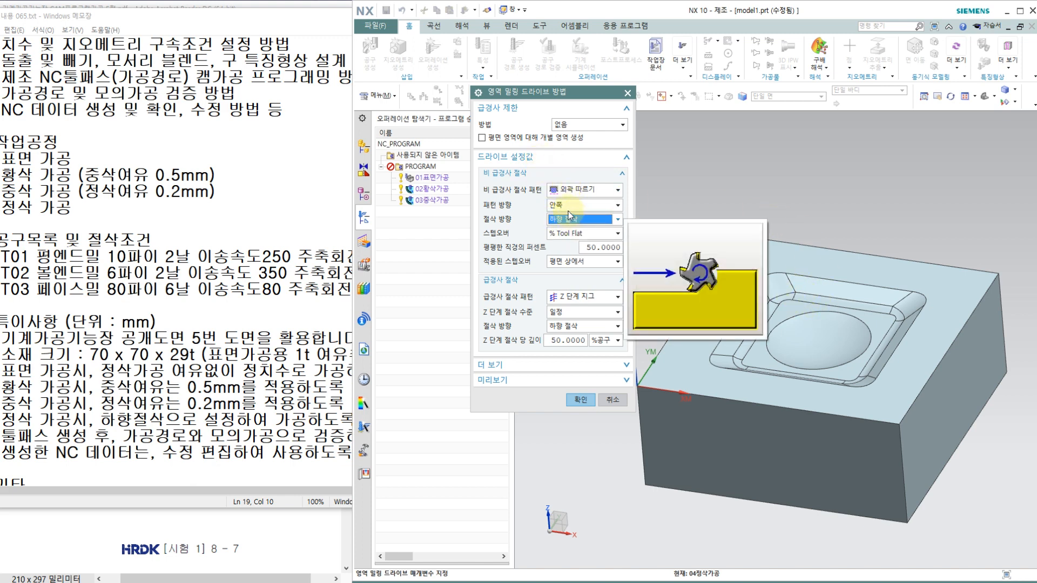
# Step: Set the non-steep stepover to constant (일정) with a maximum distance of 0.1 mm
pyautogui.click(570, 235)
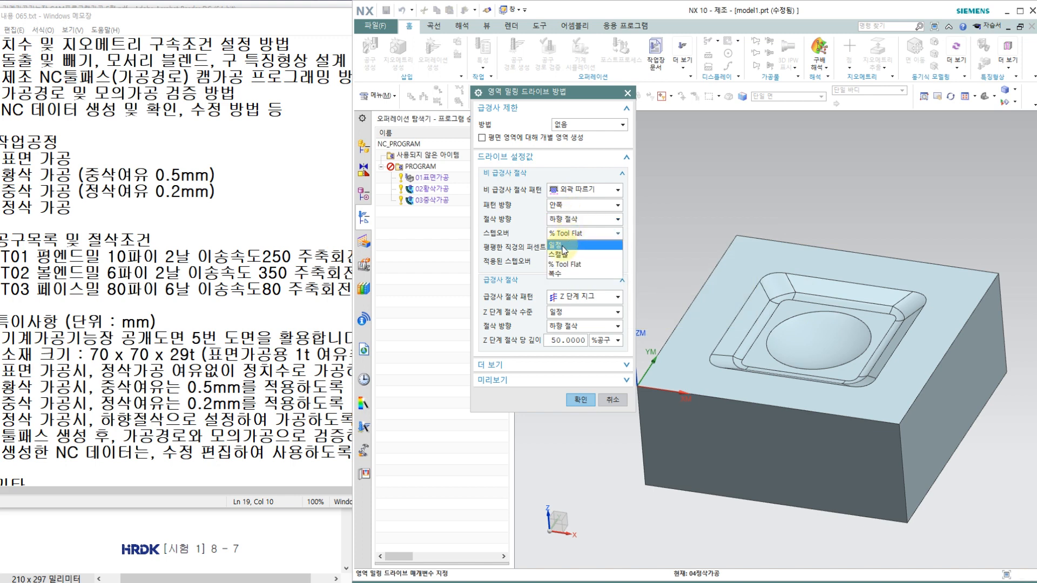
pyautogui.click(572, 234)
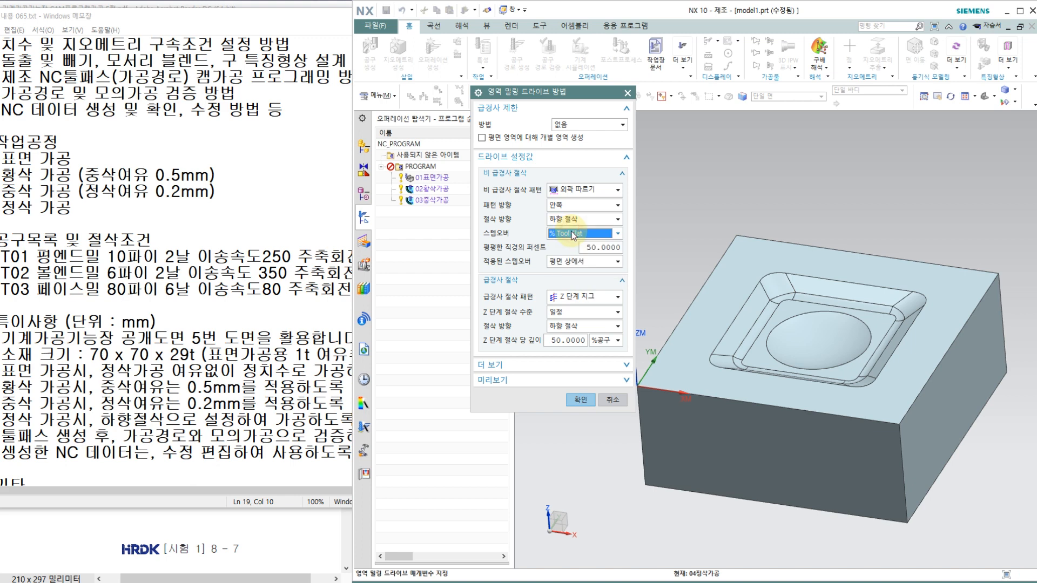
pyautogui.click(576, 235)
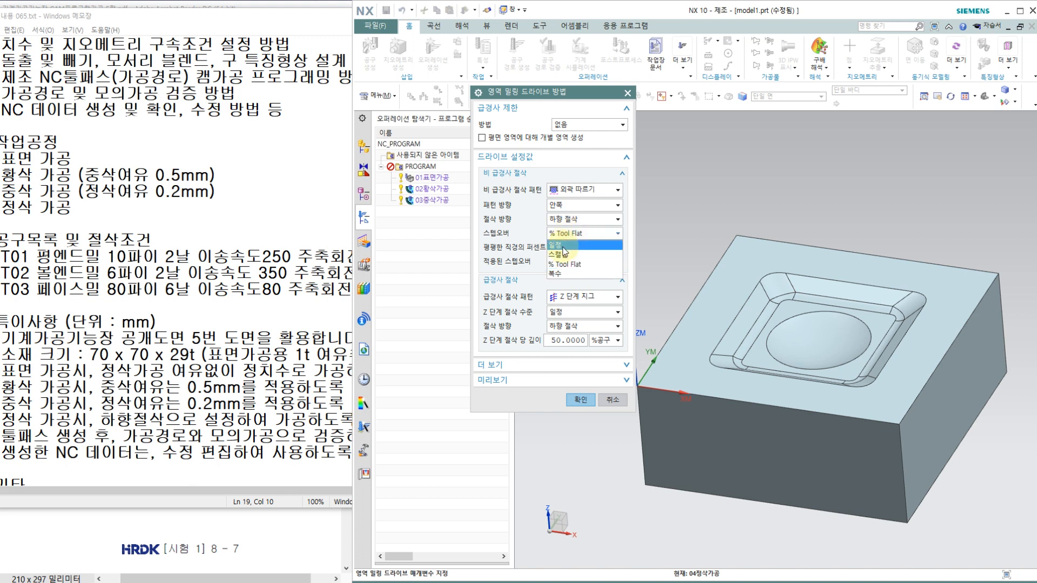
pyautogui.click(563, 248)
pyautogui.doubleClick(570, 250)
pyautogui.write('0.1')
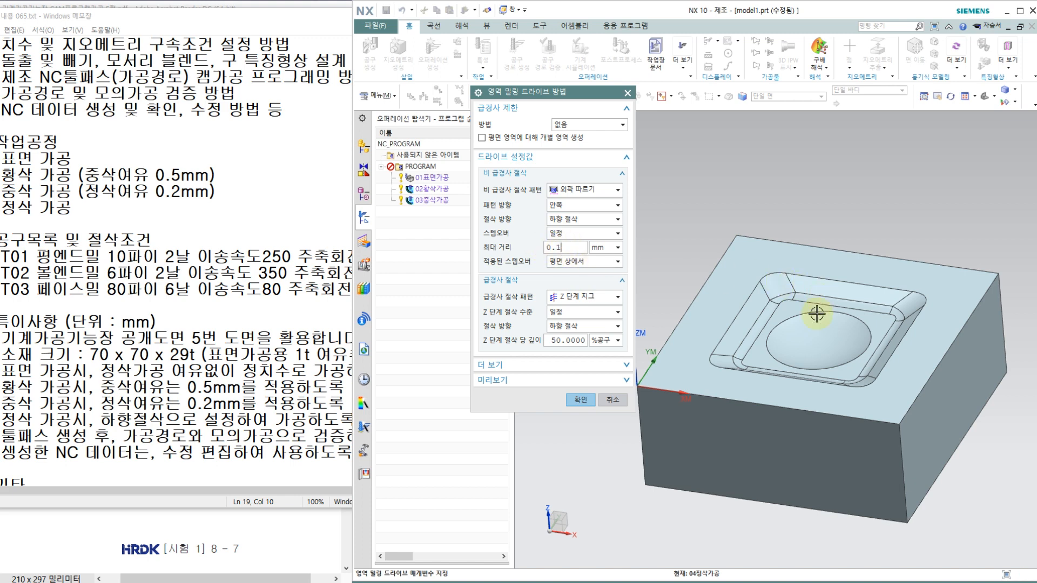
# Step: Apply the stepover on the part (파트에서) and accept the area milling drive settings
pyautogui.moveTo(781, 258); pyautogui.dragTo(812, 272, button='middle')
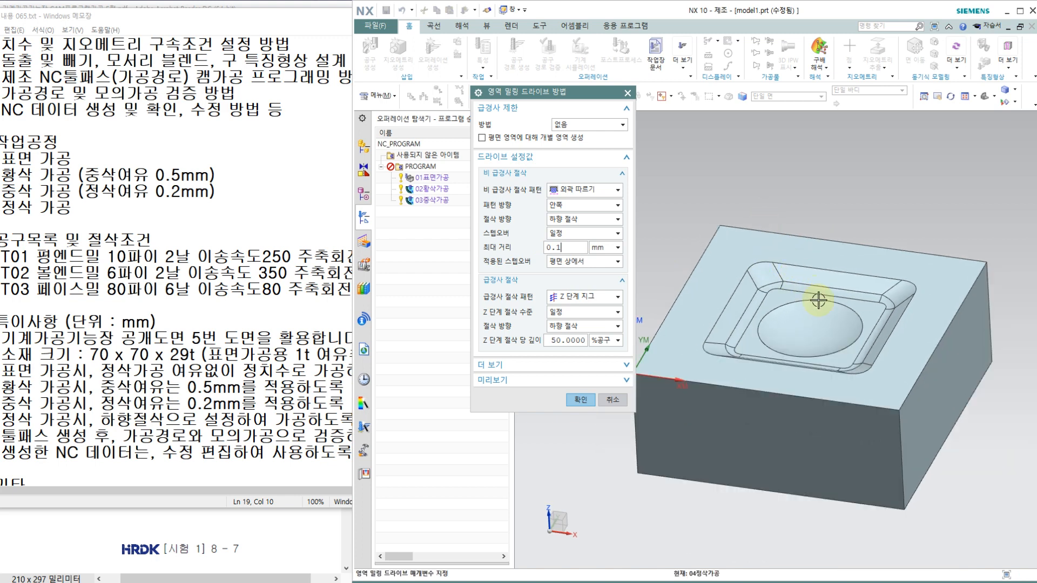
pyautogui.scroll(2, 817, 300)
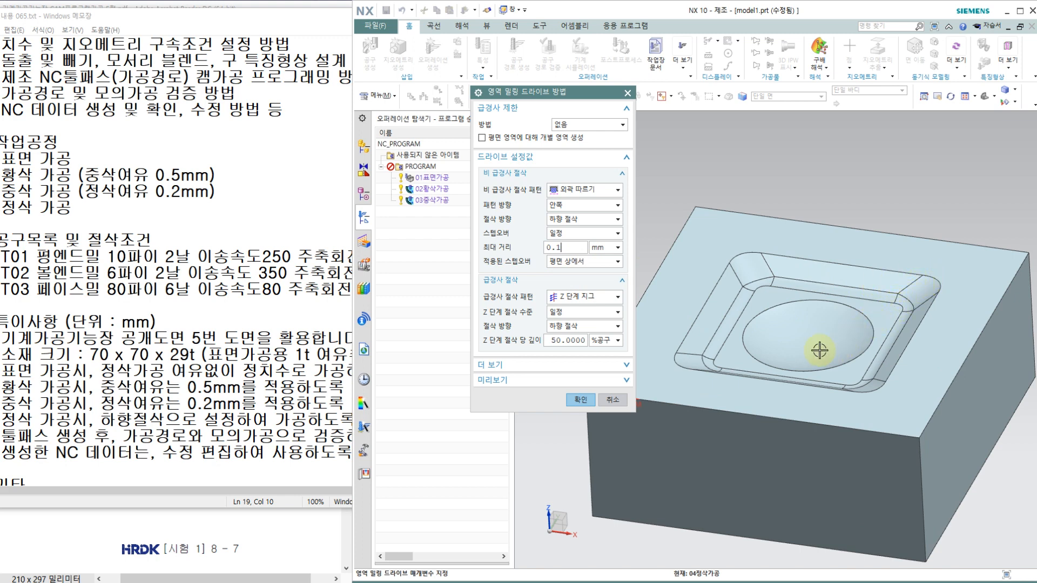
pyautogui.click(572, 263)
pyautogui.click(569, 282)
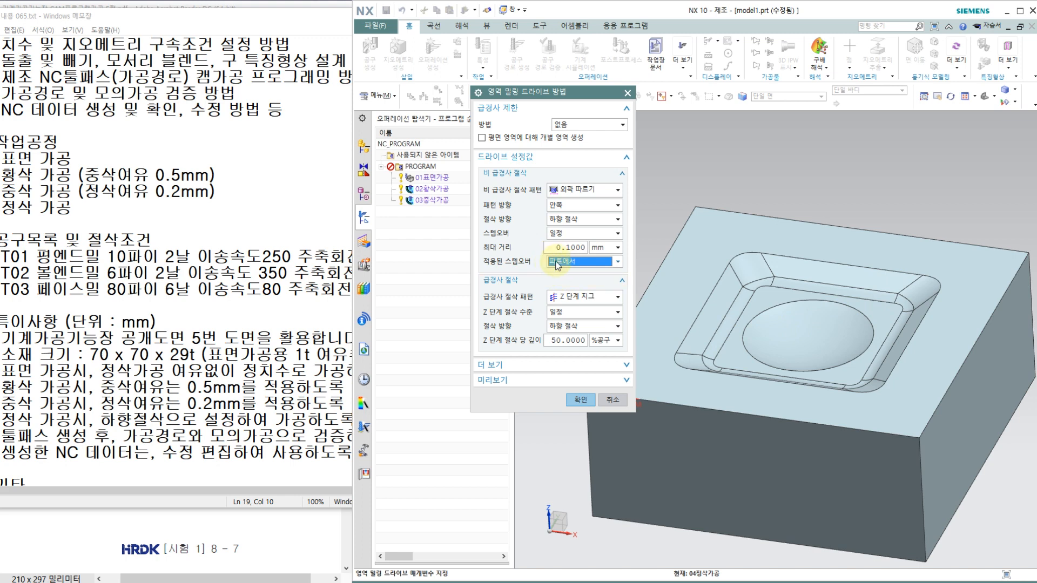
pyautogui.click(579, 403)
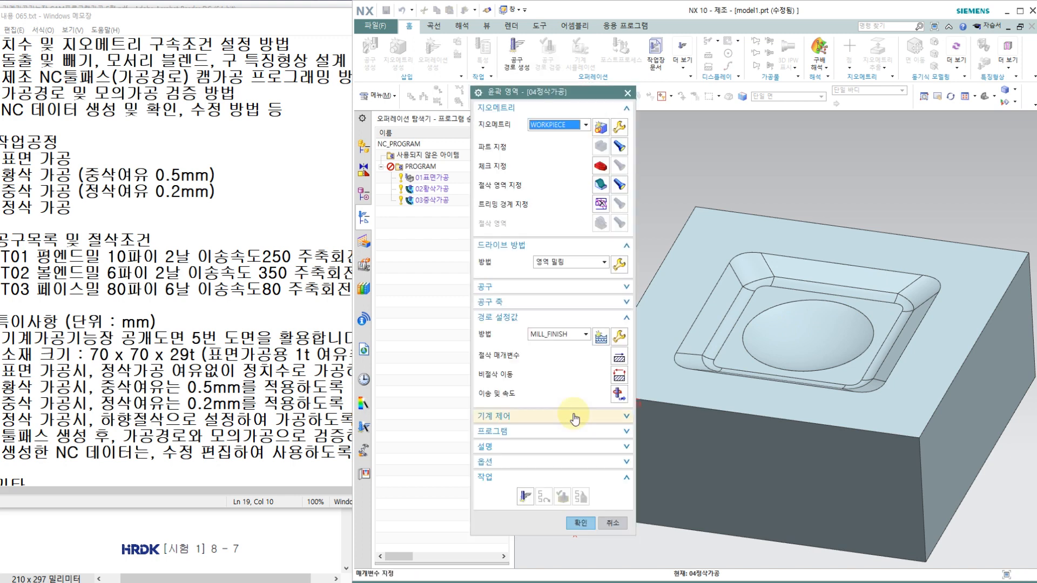
# Step: Set the open area engage type to linear (선형) in the non-cutting moves and accept
pyautogui.click(617, 371)
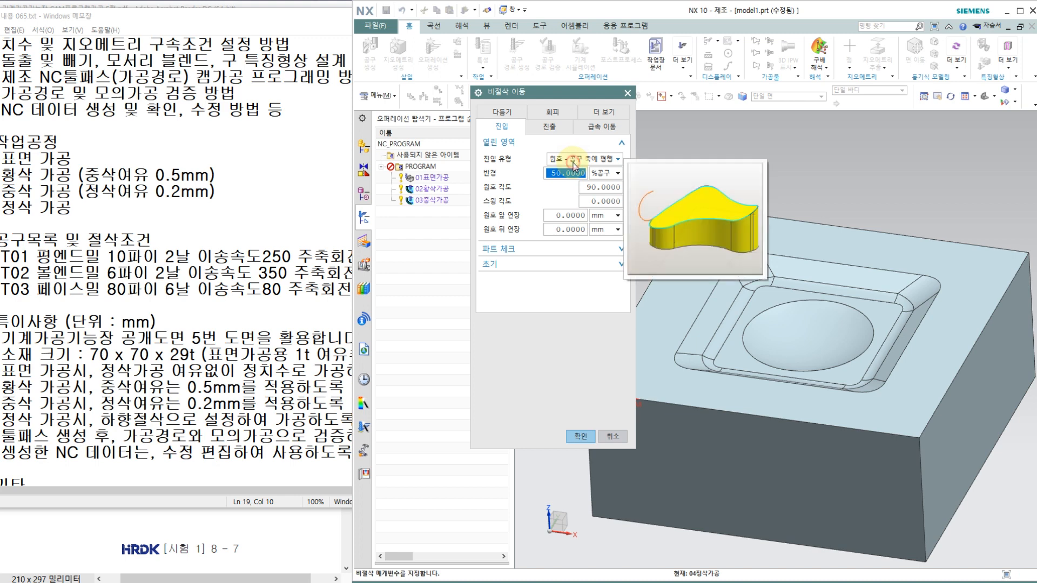
pyautogui.click(574, 162)
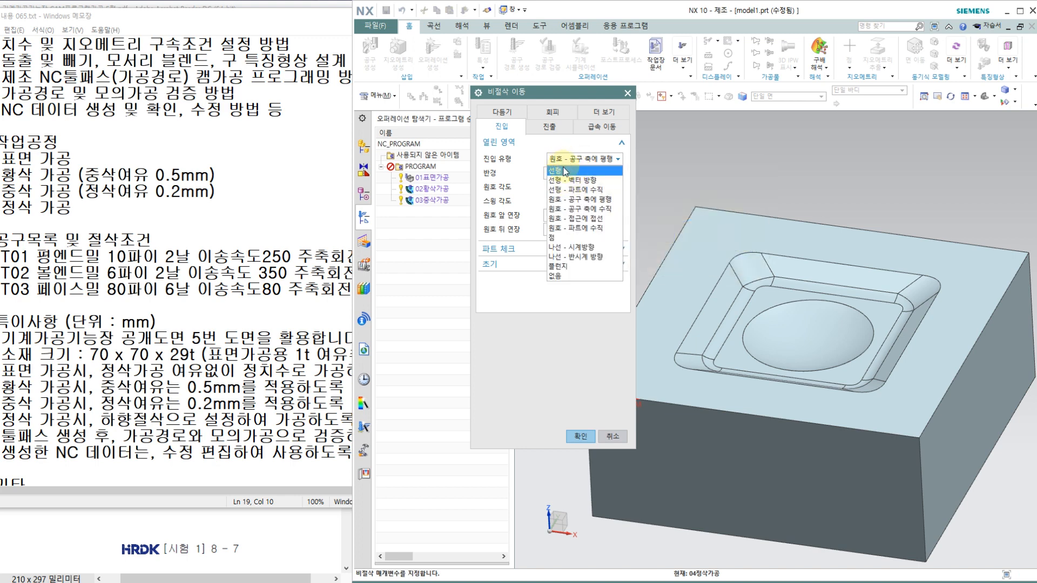
pyautogui.click(525, 158)
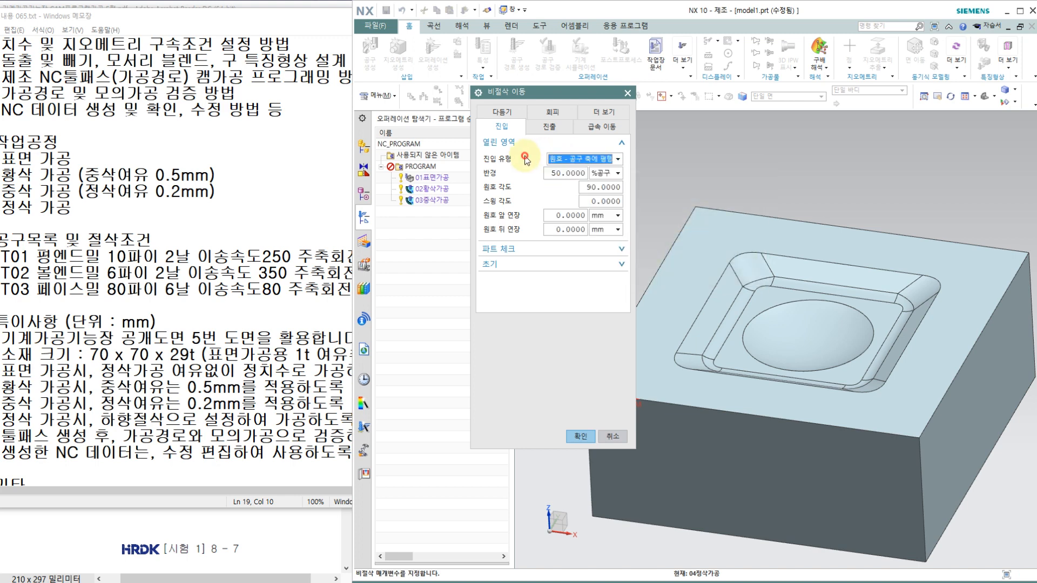
pyautogui.click(580, 162)
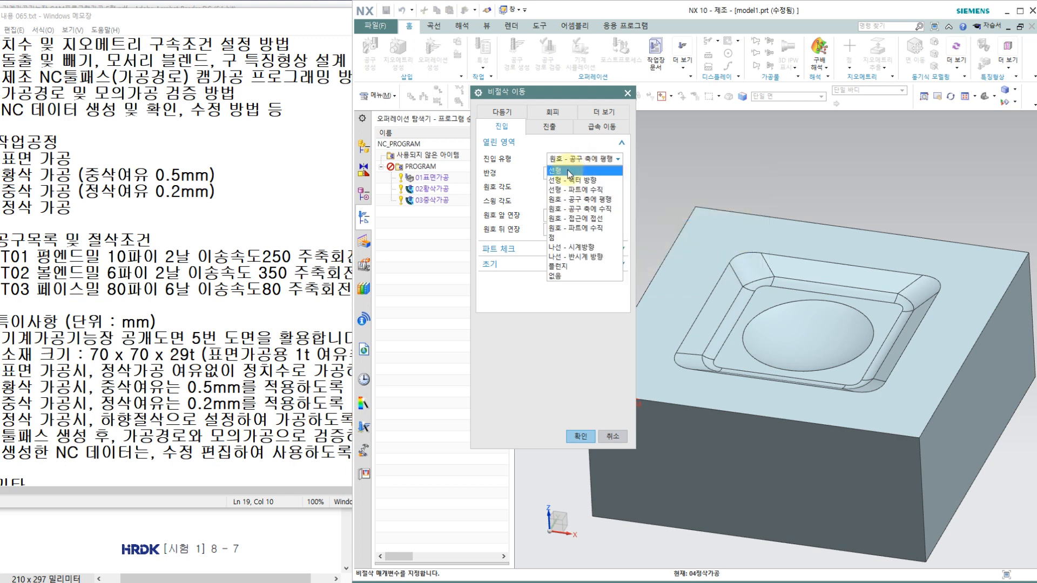
pyautogui.click(569, 171)
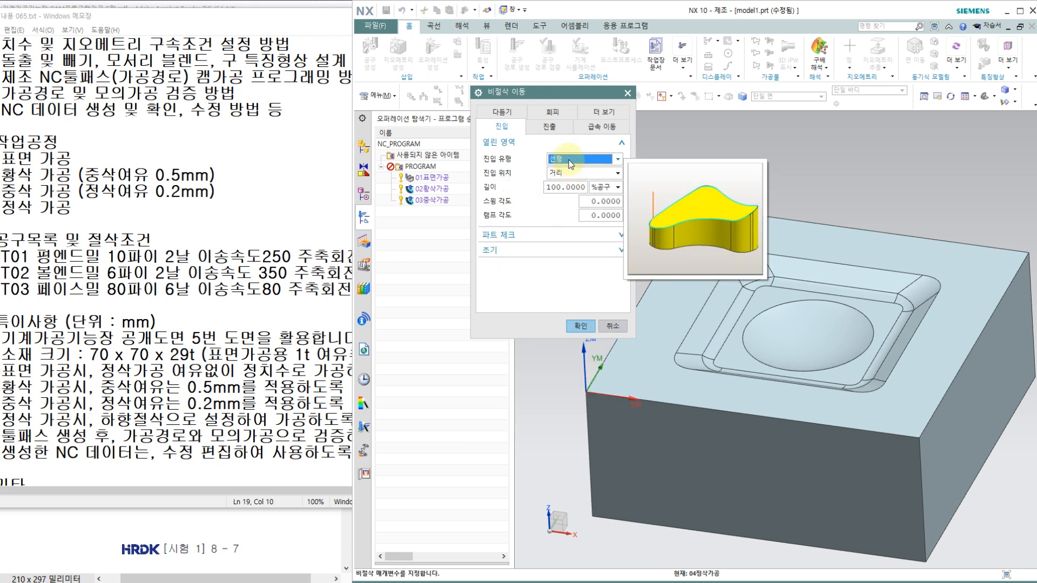
pyautogui.click(580, 325)
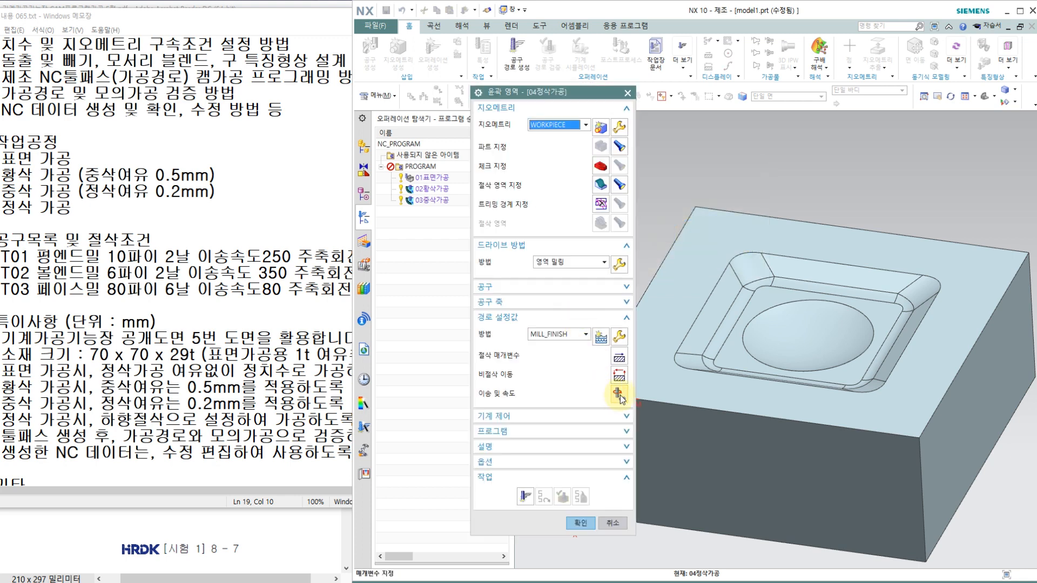
# Step: Calculate the feeds and speeds from the 3800 rpm spindle speed and accept them
pyautogui.click(619, 395)
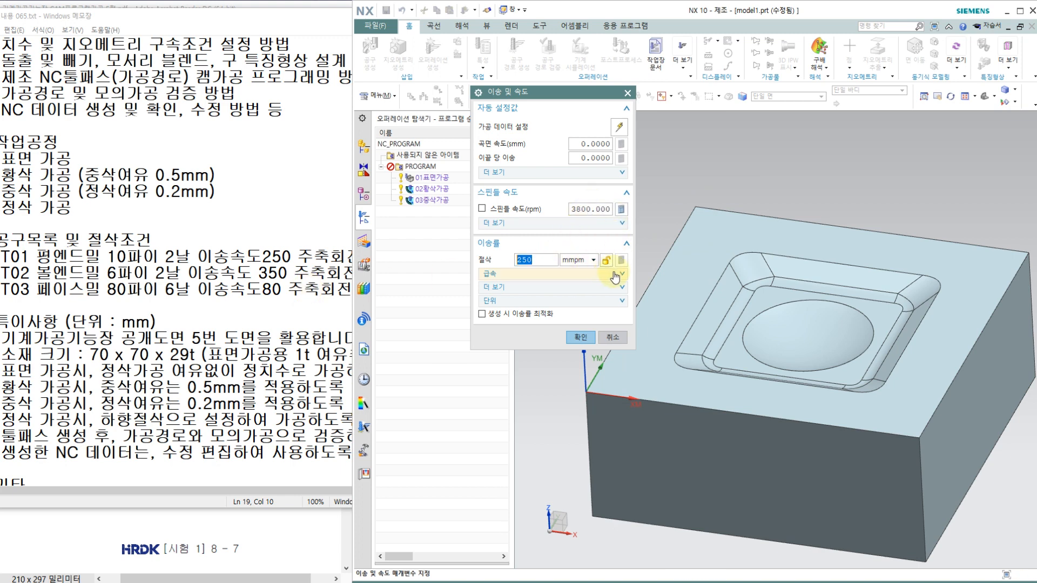
pyautogui.click(621, 209)
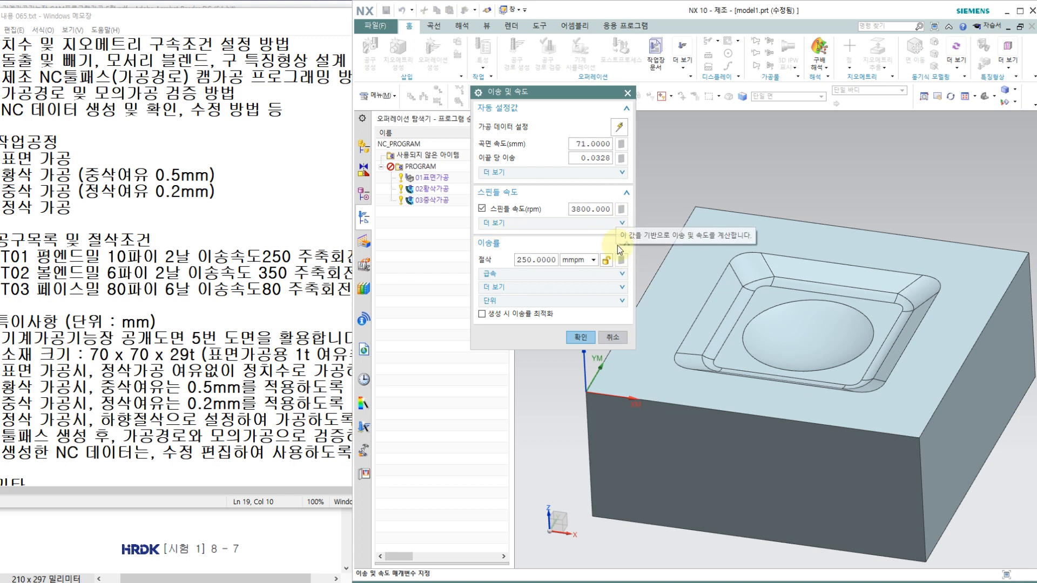
pyautogui.click(584, 338)
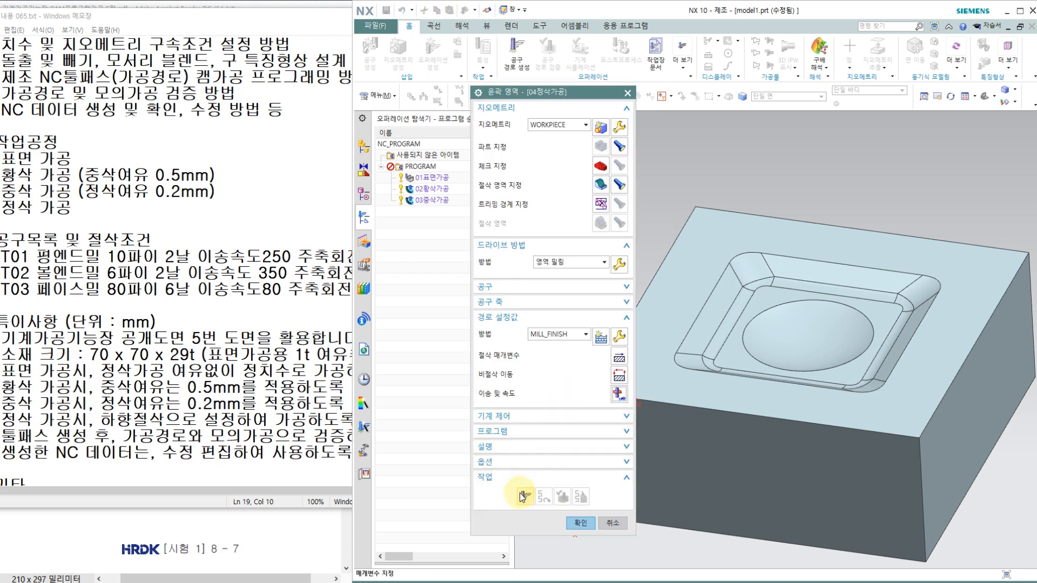
# Step: Generate the 04정삭가공 toolpath and play its 3D dynamic material removal simulation at animation speed 3
pyautogui.click(522, 496)
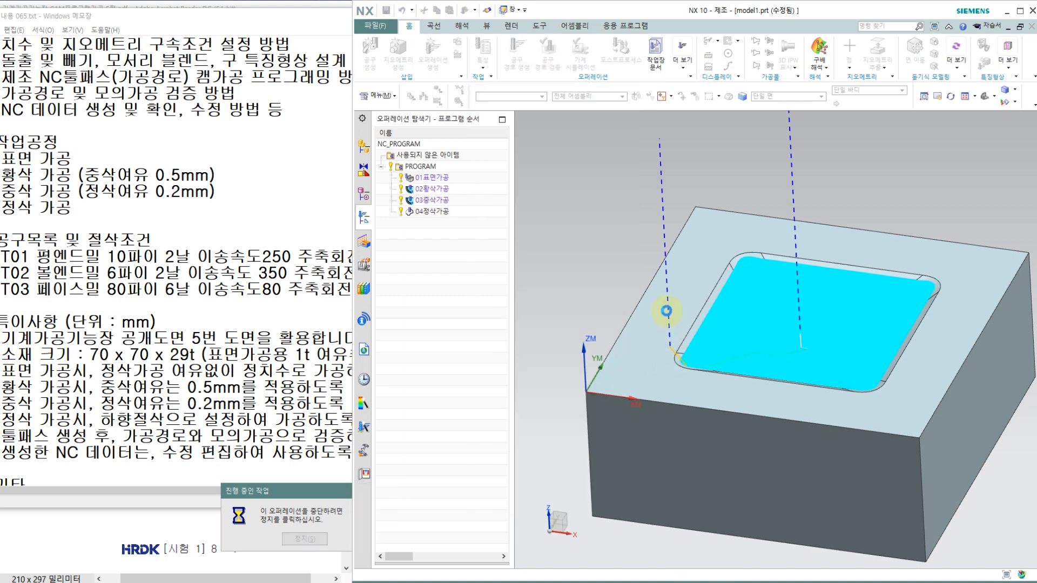
pyautogui.scroll(4, 672, 347)
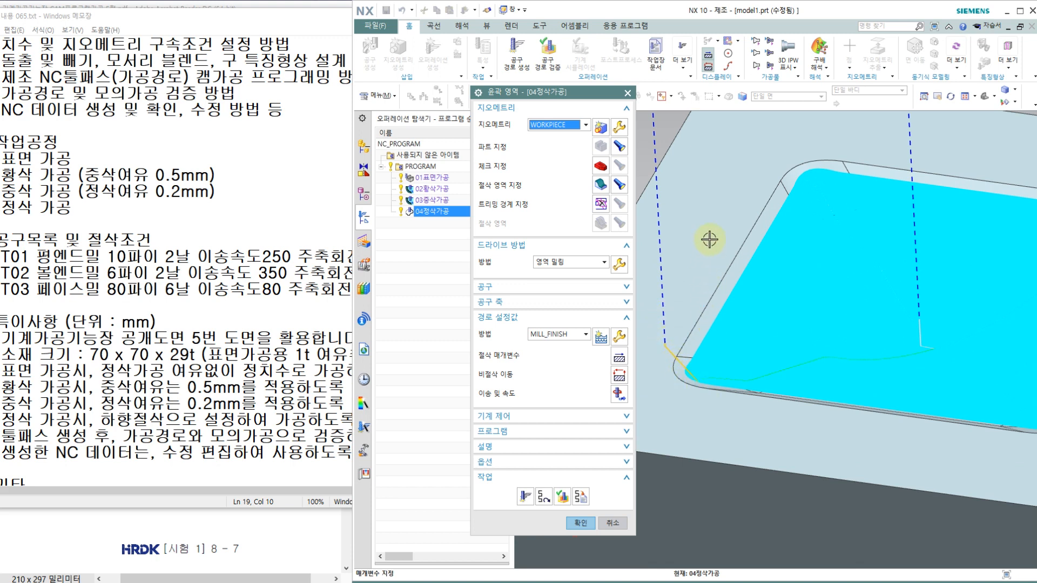
pyautogui.scroll(-3, 709, 239)
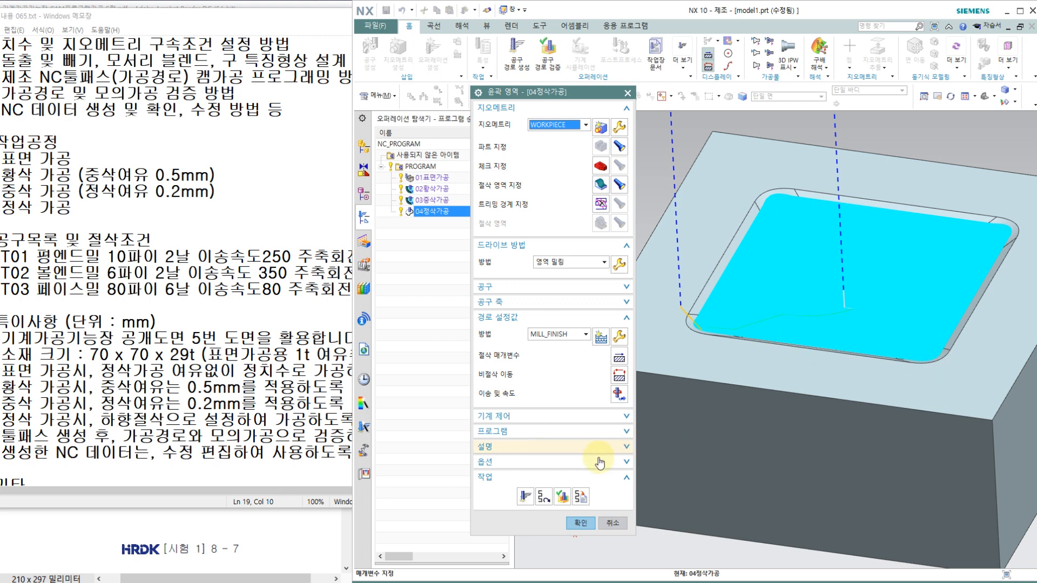
pyautogui.click(562, 496)
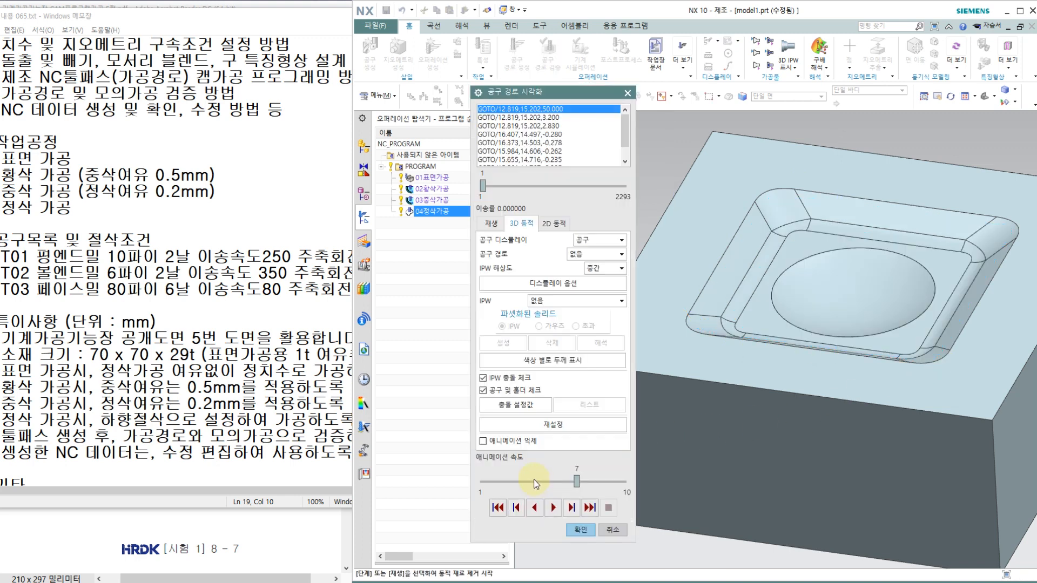
pyautogui.click(554, 508)
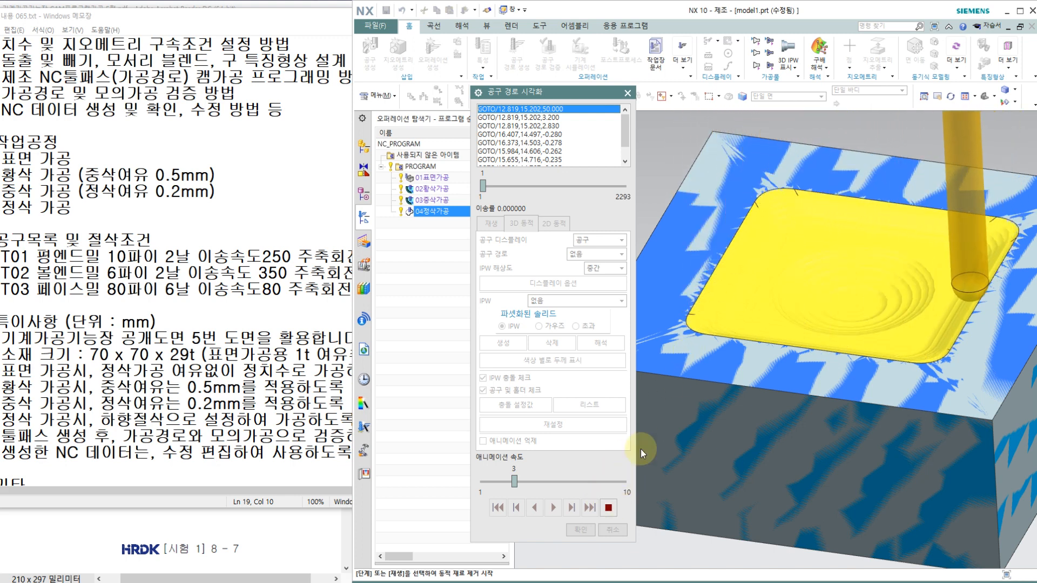
pyautogui.click(582, 530)
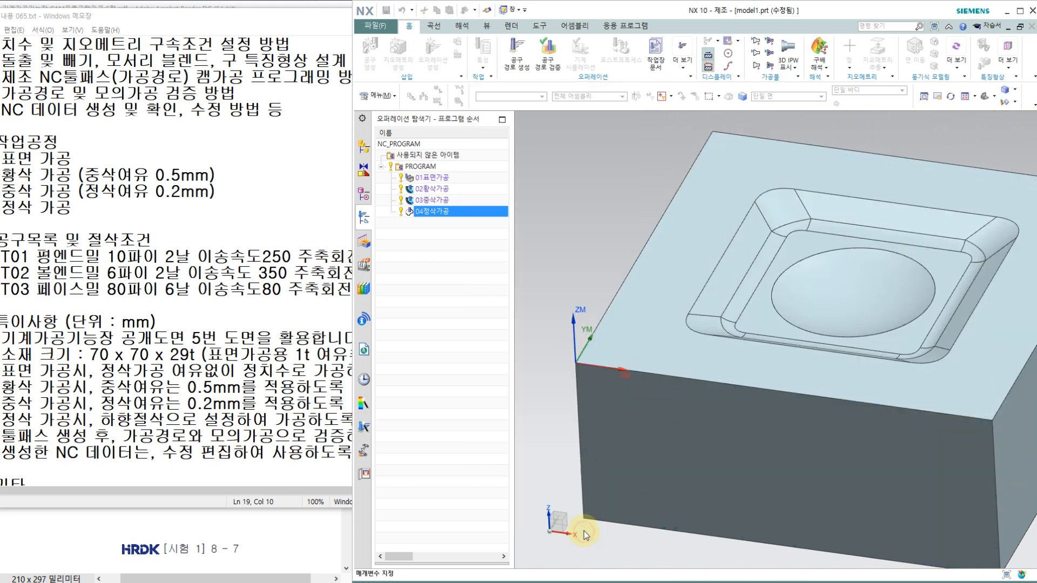
# Step: Set the non-steep cut direction of the 04정삭가공 area milling drive to conventional (상향 절삭) and accept the drive settings
pyautogui.click(619, 360)
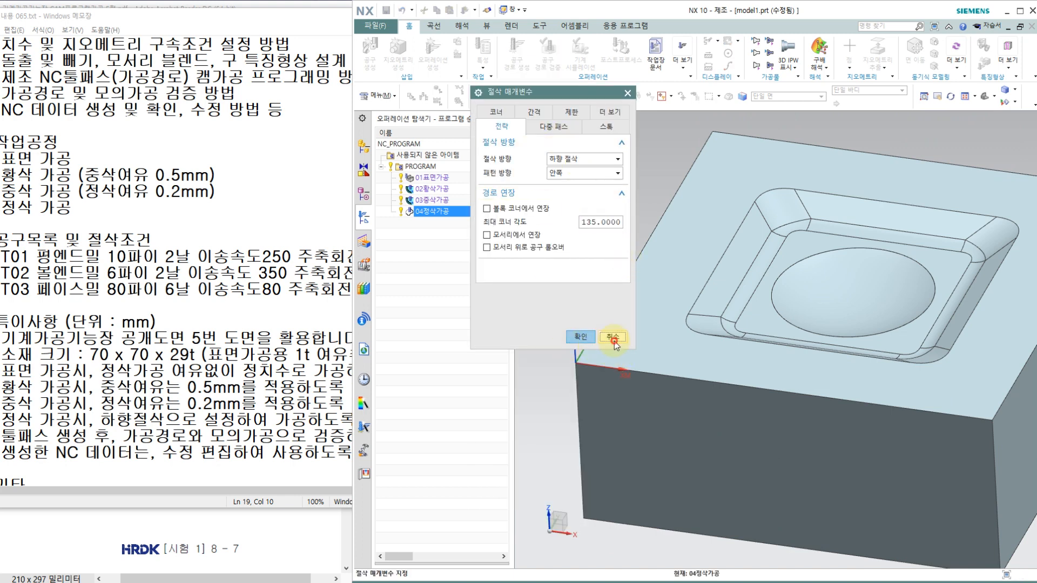
pyautogui.click(613, 338)
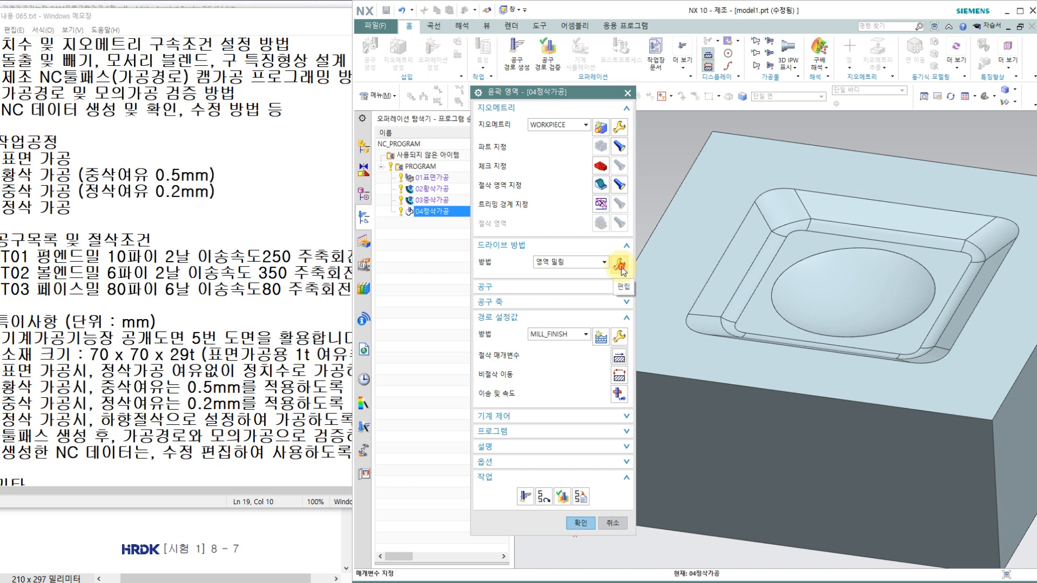
pyautogui.click(620, 265)
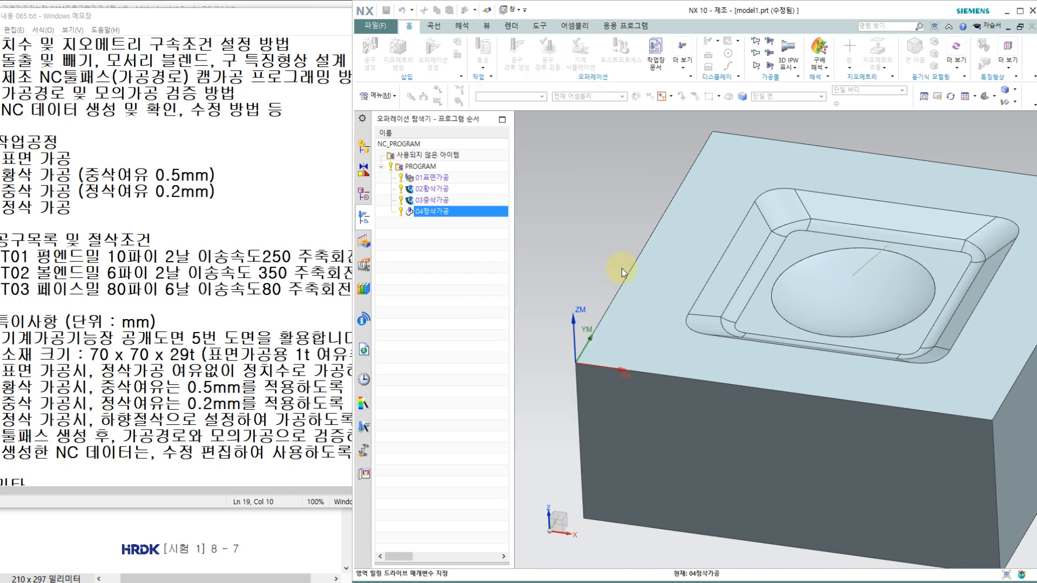
pyautogui.click(589, 190)
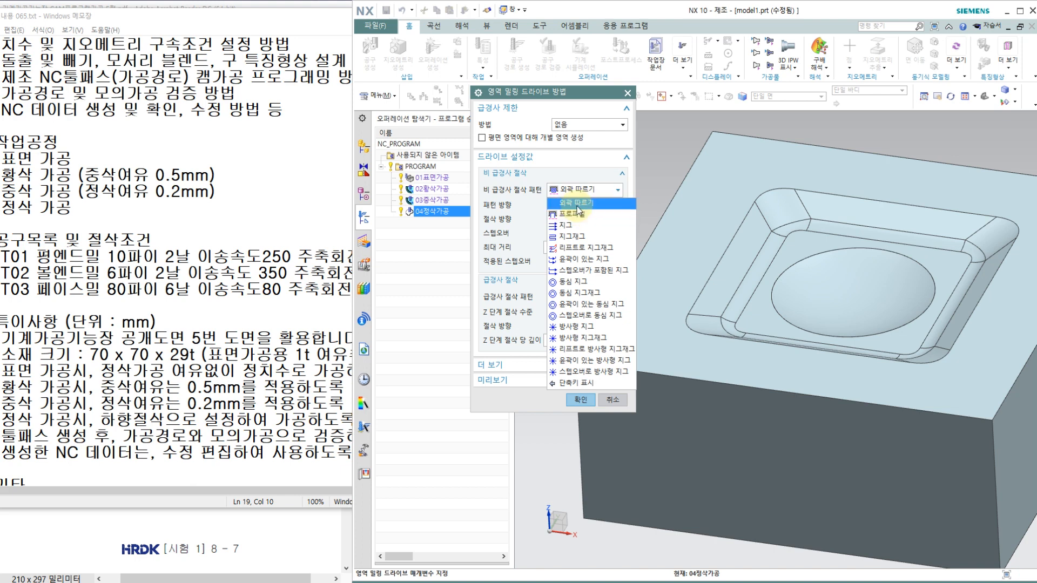
pyautogui.click(577, 174)
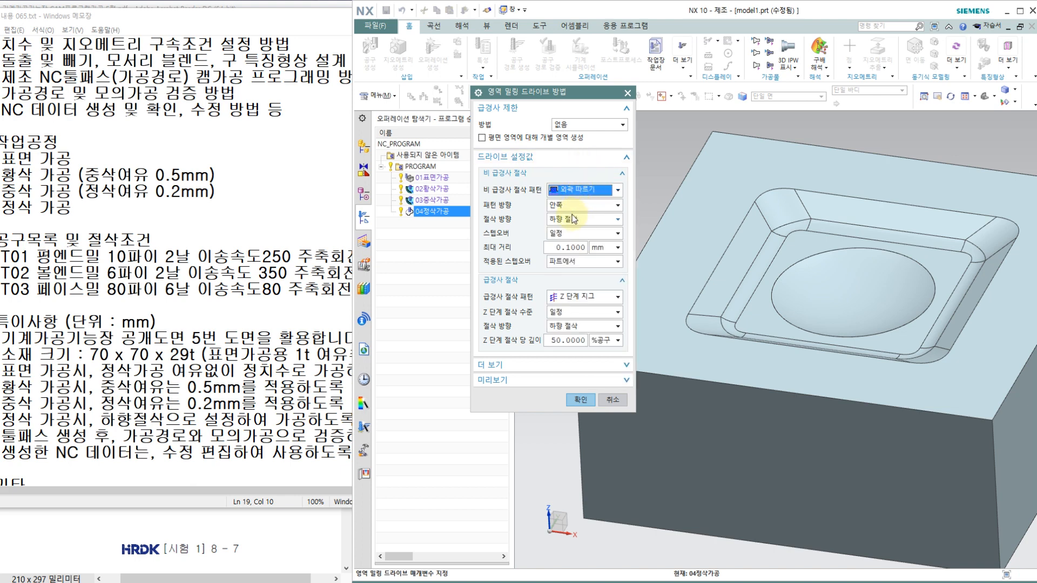
pyautogui.click(560, 224)
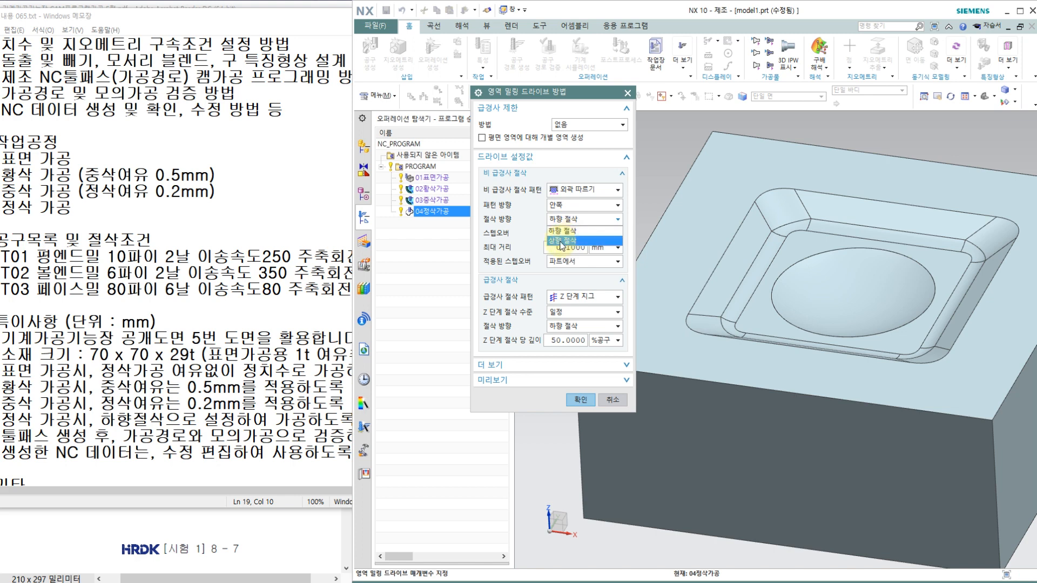
pyautogui.click(561, 243)
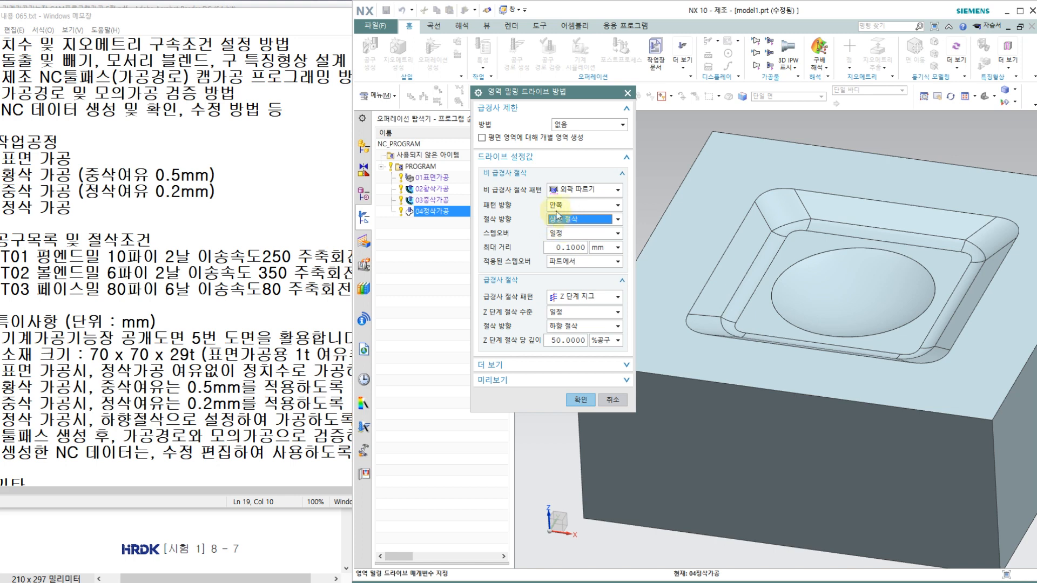
pyautogui.click(580, 400)
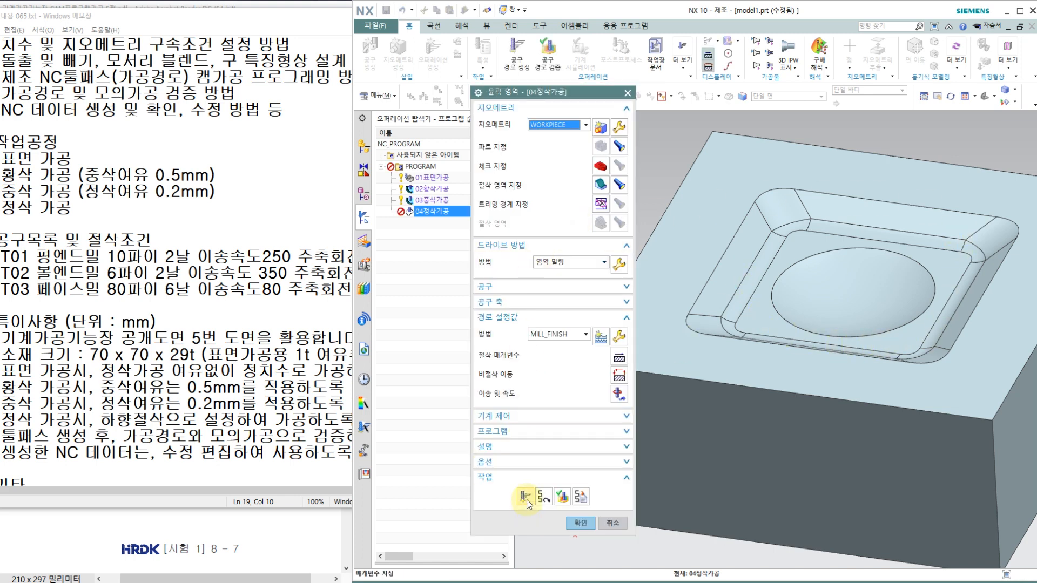
# Step: Regenerate the 04정삭가공 toolpath and play its 3D dynamic material removal simulation
pyautogui.click(527, 500)
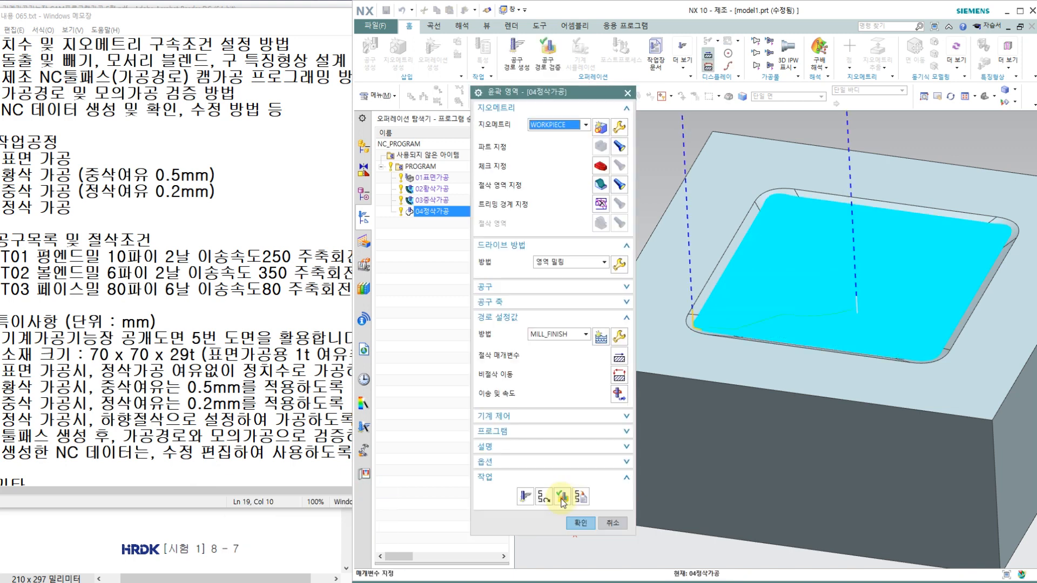
pyautogui.click(562, 497)
pyautogui.click(553, 508)
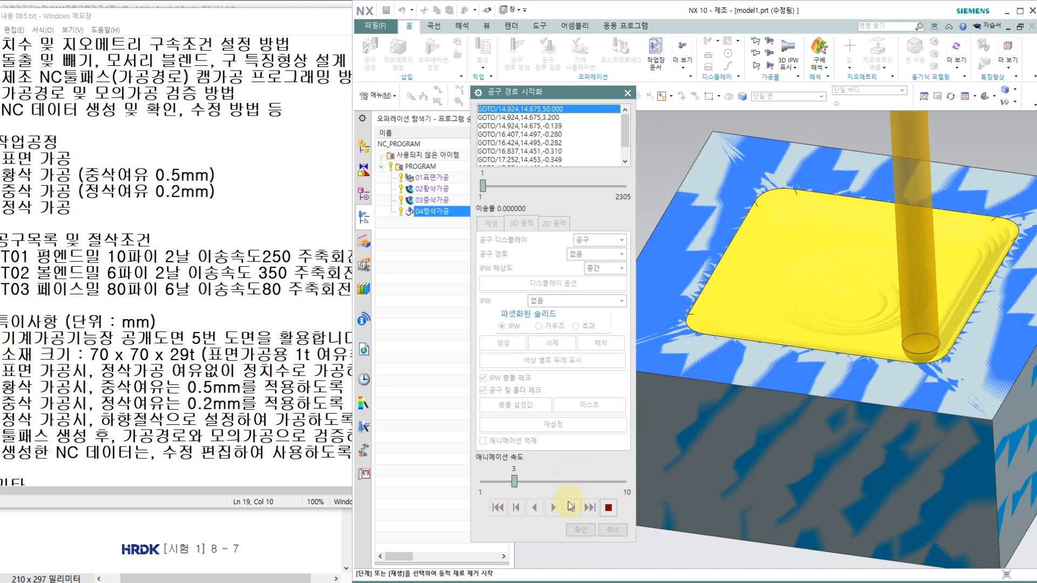
# Step: Vary the animation speed of the running simulation between 3 and 10, ending at 9
pyautogui.click(564, 481)
pyautogui.click(574, 481)
pyautogui.click(588, 480)
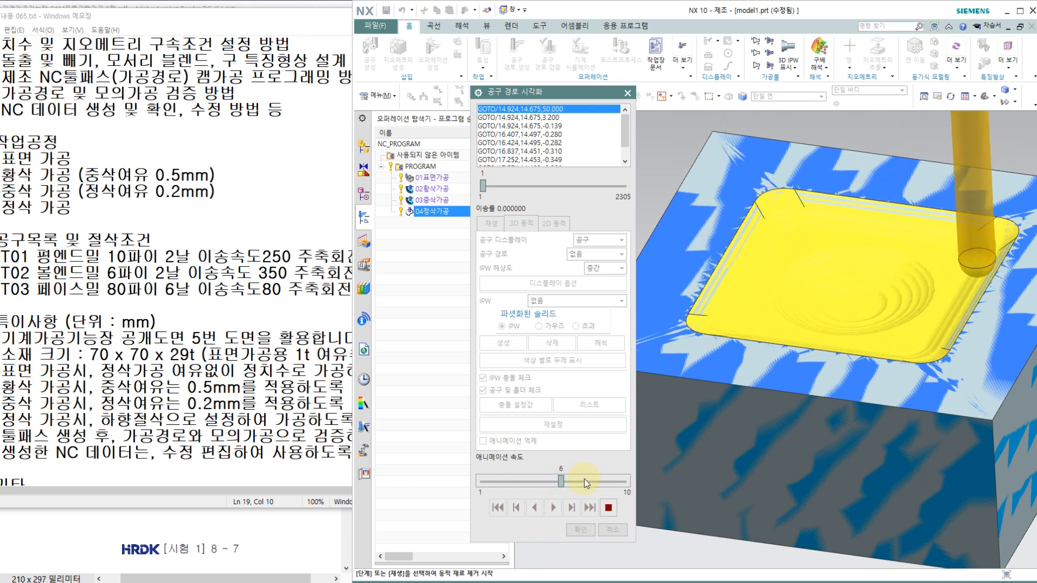
pyautogui.click(598, 479)
pyautogui.click(604, 480)
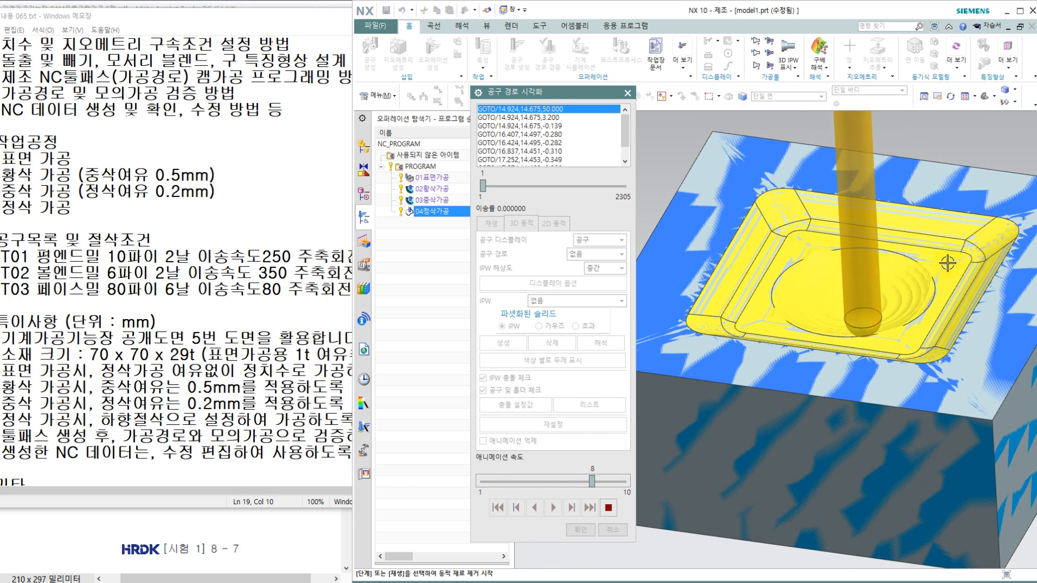
pyautogui.click(516, 480)
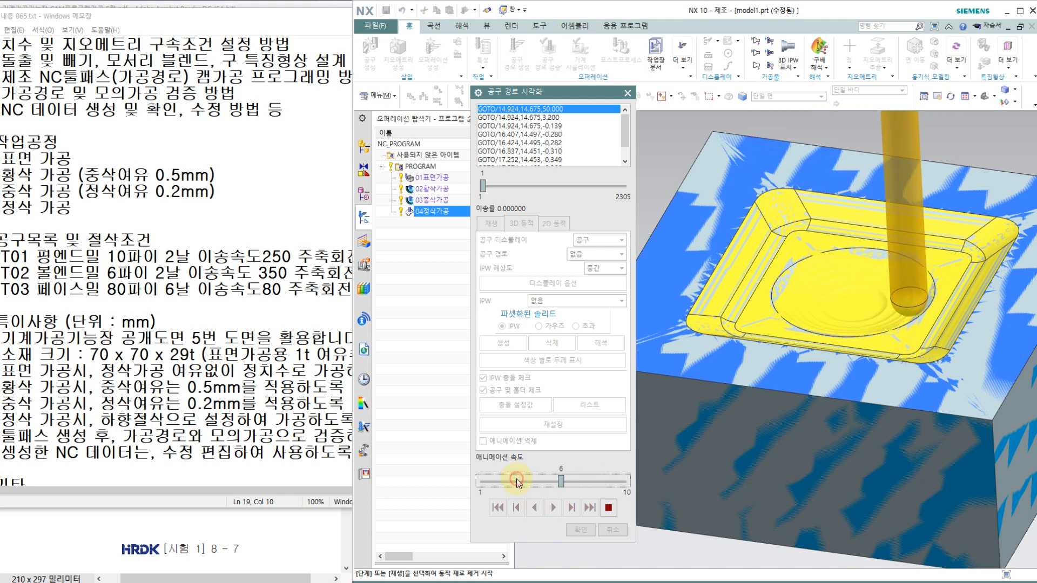
pyautogui.click(500, 481)
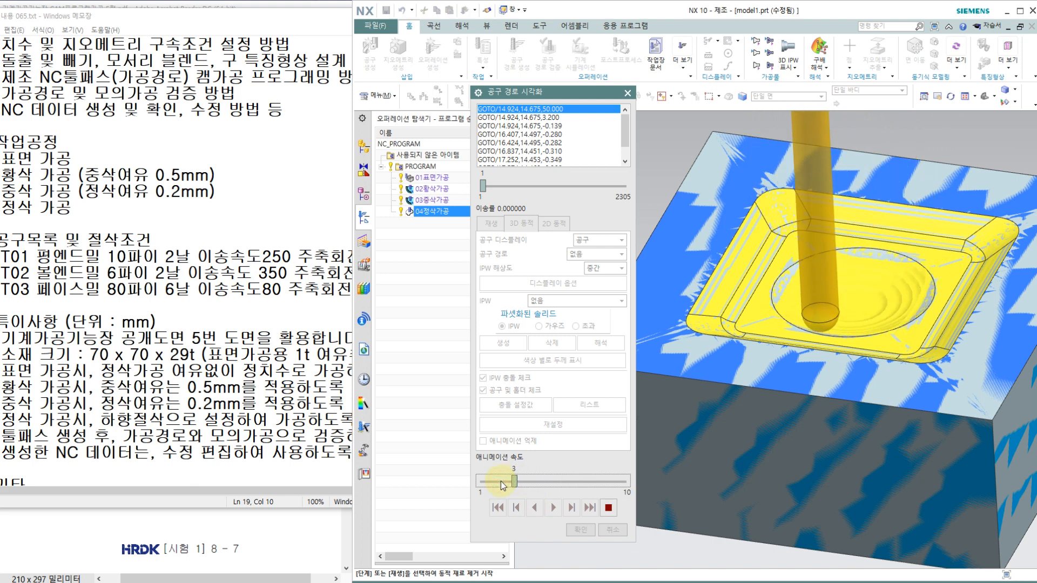
pyautogui.click(603, 482)
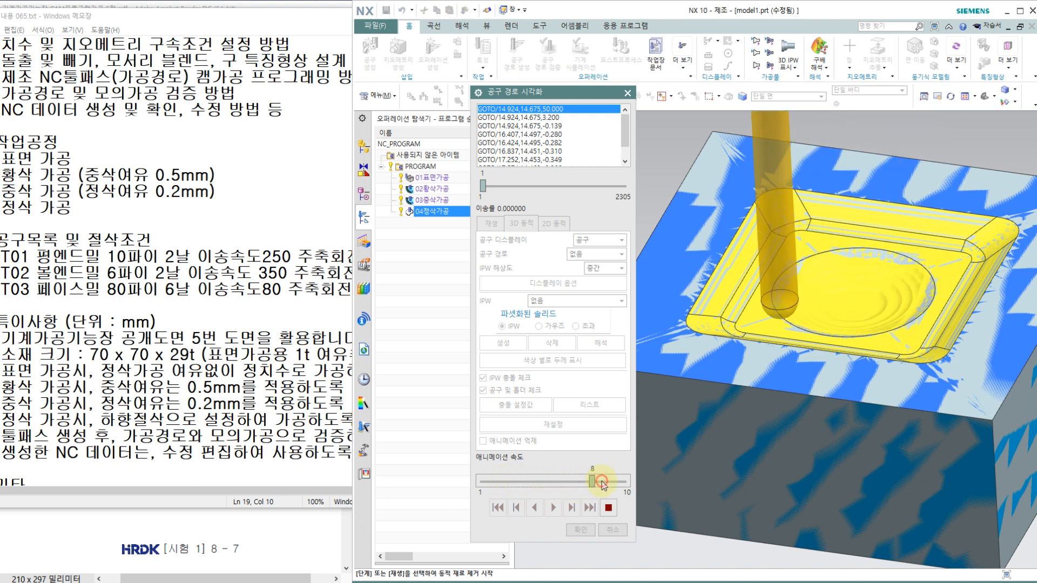
pyautogui.click(601, 482)
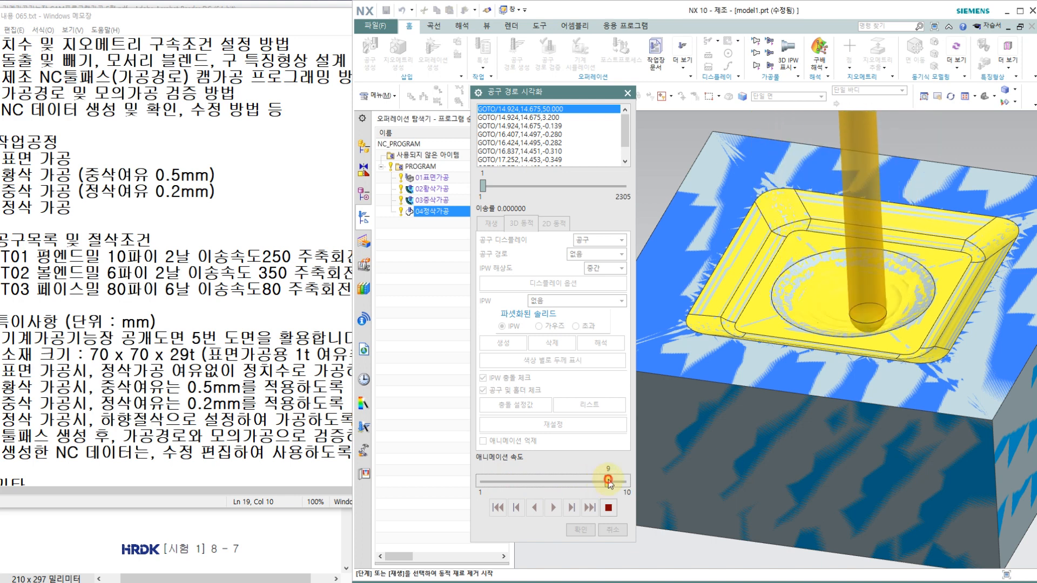
pyautogui.click(608, 481)
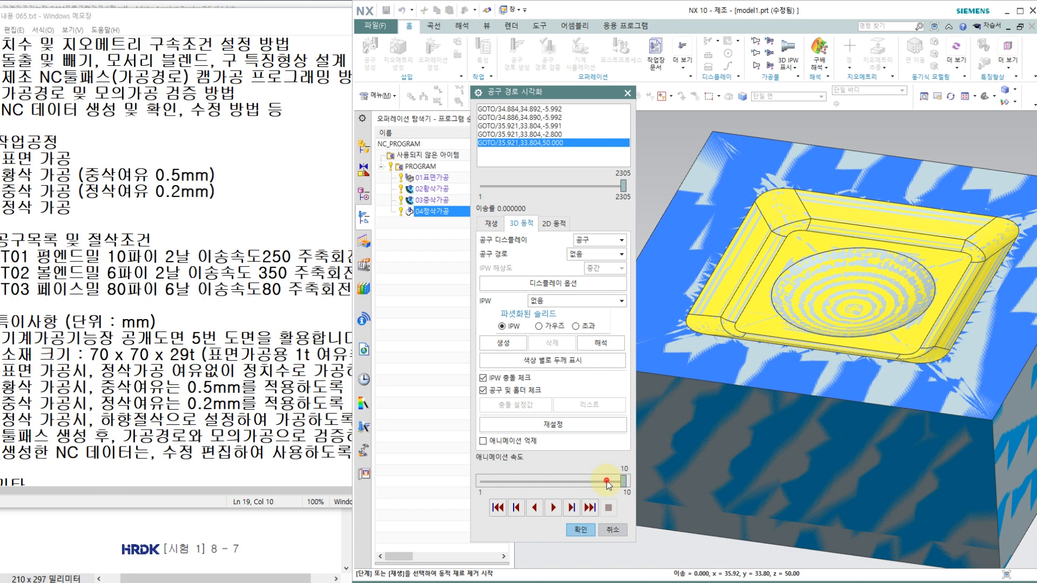
# Step: Examine the simulated pocket and spherical recess from different distances and angles, and accept the verification and the 04정삭가공 operation
pyautogui.scroll(3, 795, 296)
pyautogui.scroll(-3, 812, 285)
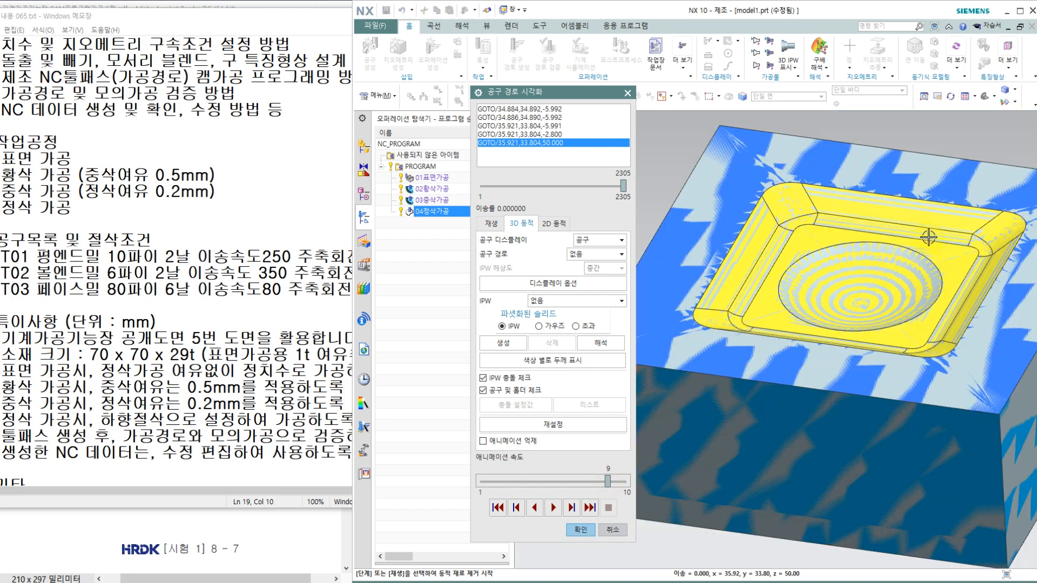
pyautogui.scroll(3, 929, 236)
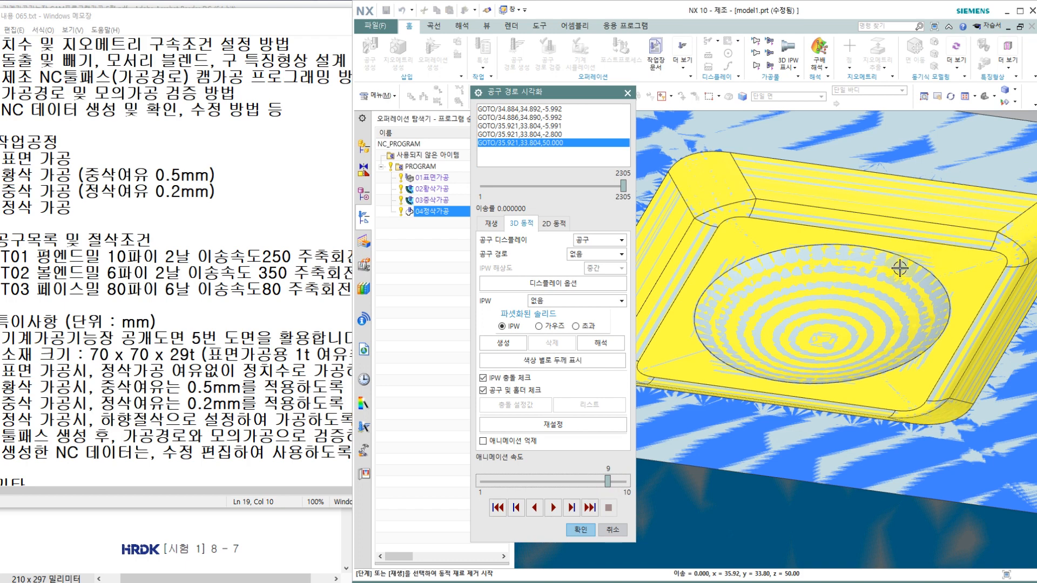
pyautogui.scroll(-2, 899, 266)
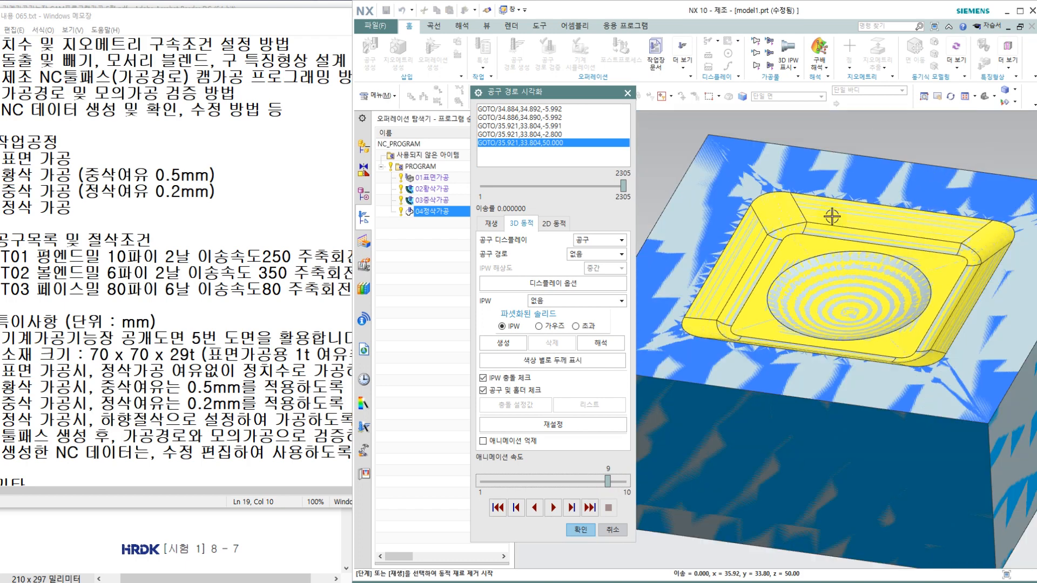
pyautogui.scroll(2, 889, 263)
pyautogui.scroll(3, 856, 290)
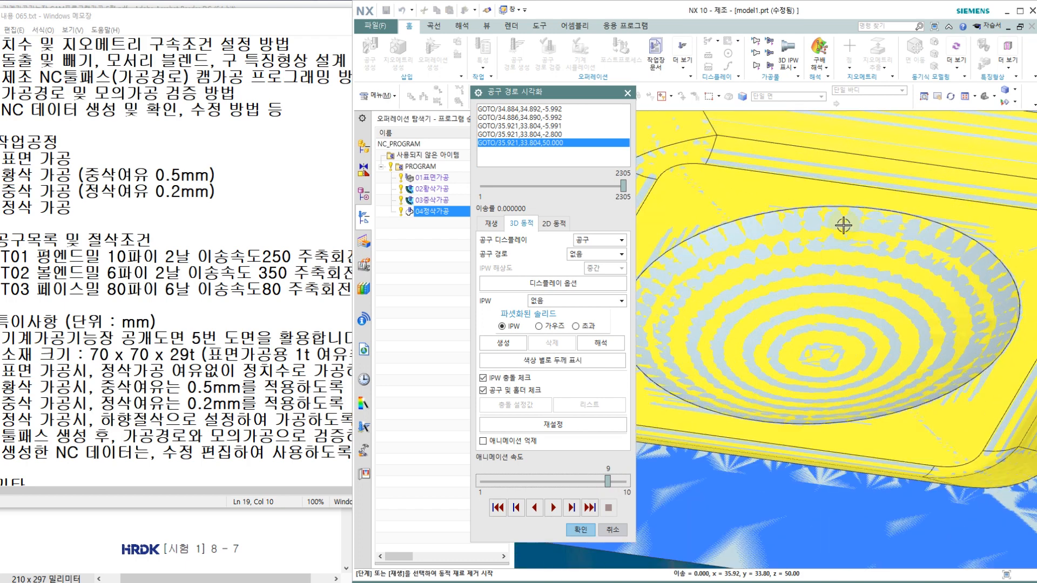
pyautogui.scroll(-2, 847, 224)
pyautogui.scroll(1, 847, 230)
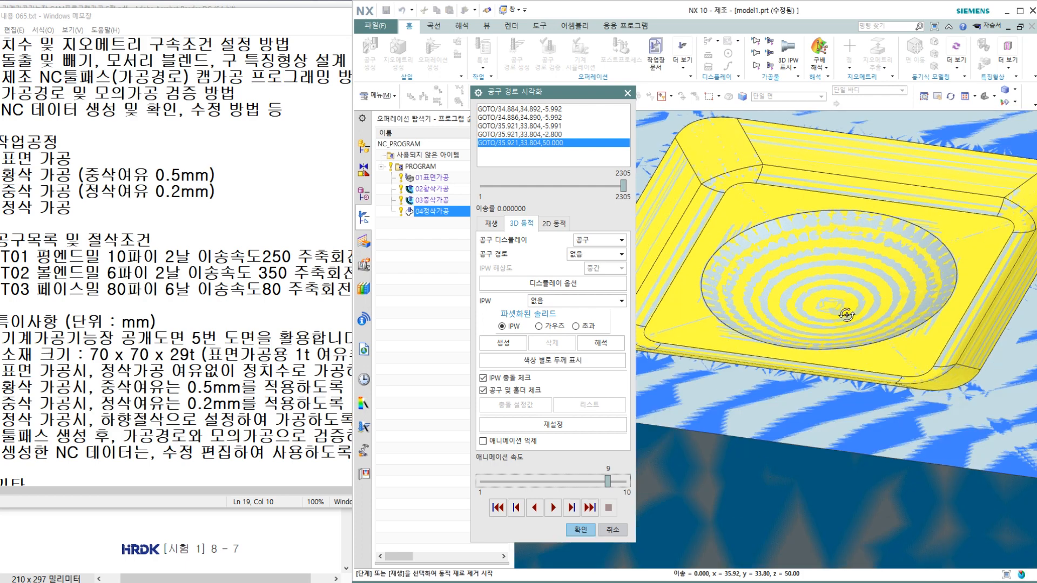
pyautogui.moveTo(846, 314); pyautogui.dragTo(843, 260, button='middle')
pyautogui.scroll(-4, 843, 258)
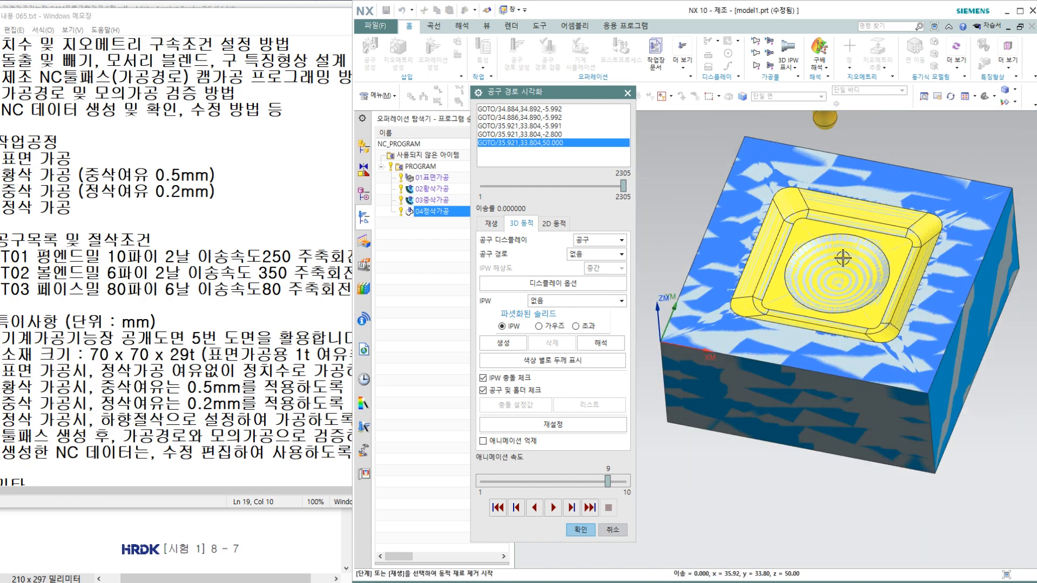
pyautogui.scroll(2, 849, 263)
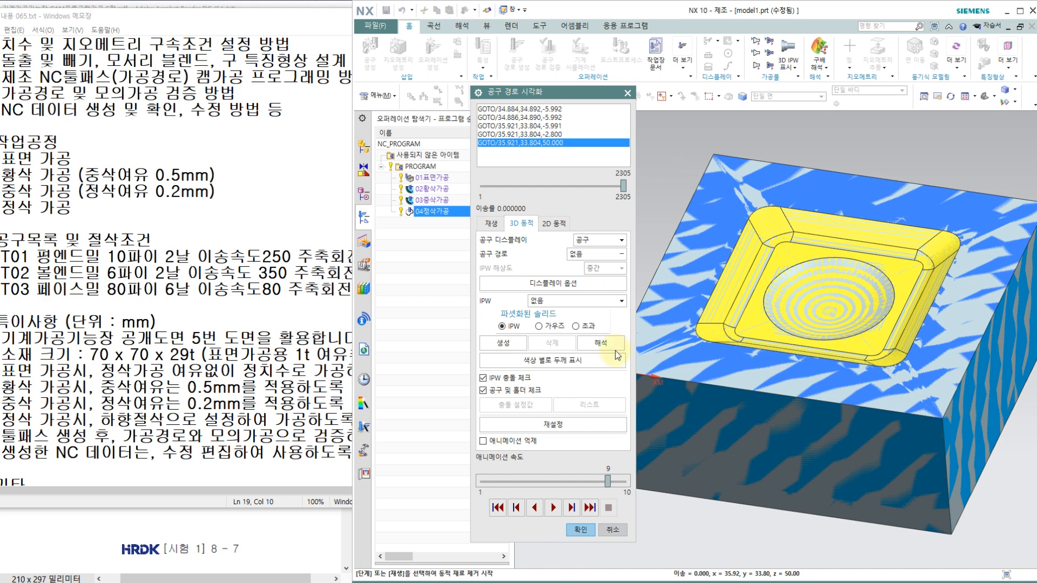
pyautogui.click(580, 531)
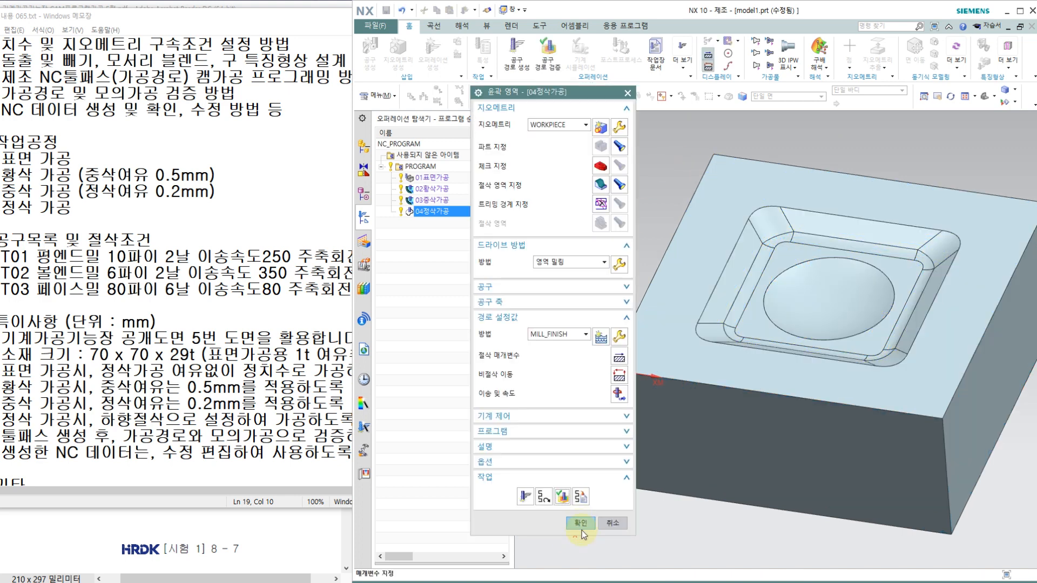
pyautogui.click(582, 530)
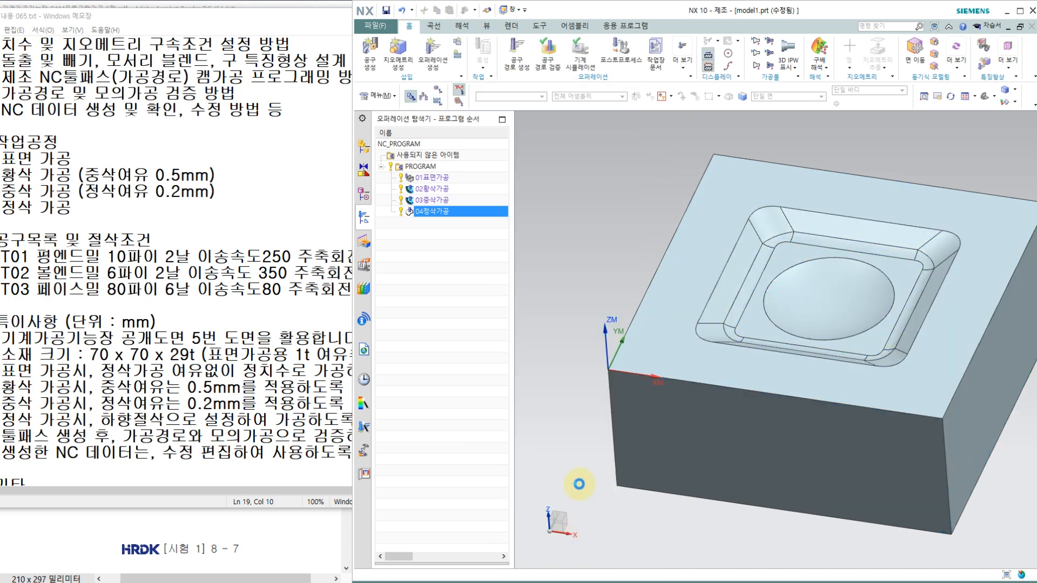
# Step: Cut the block view with a section plane through the pocket and accept the section
pyautogui.click(490, 25)
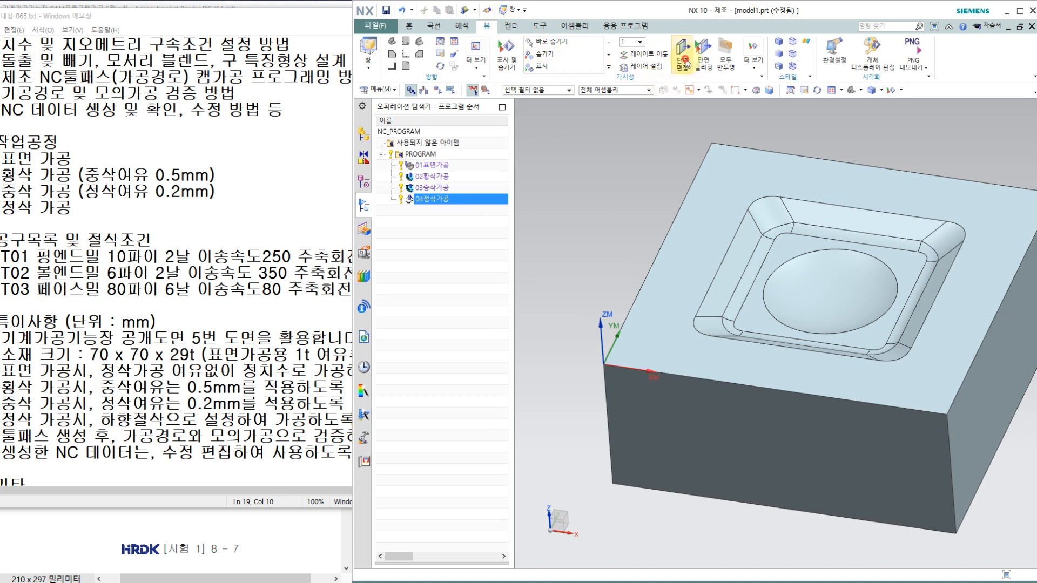
pyautogui.click(686, 61)
pyautogui.moveTo(697, 278); pyautogui.dragTo(808, 302, button='middle')
pyautogui.click(583, 380)
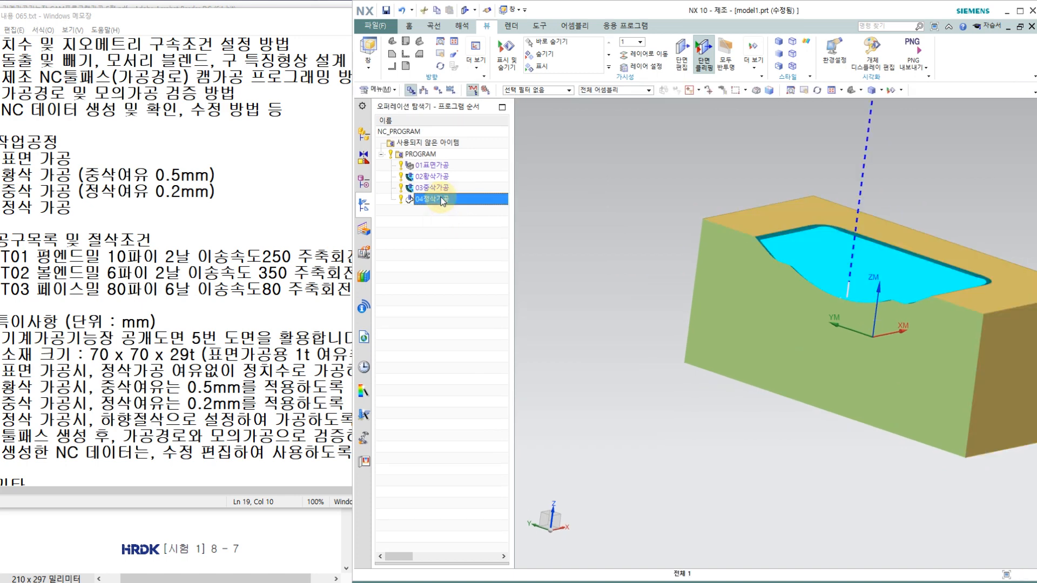
# Step: Reopen the 04정삭가공 operation's toolpath verification and play the 3D dynamic simulation at animation speed 10
pyautogui.doubleClick(432, 200)
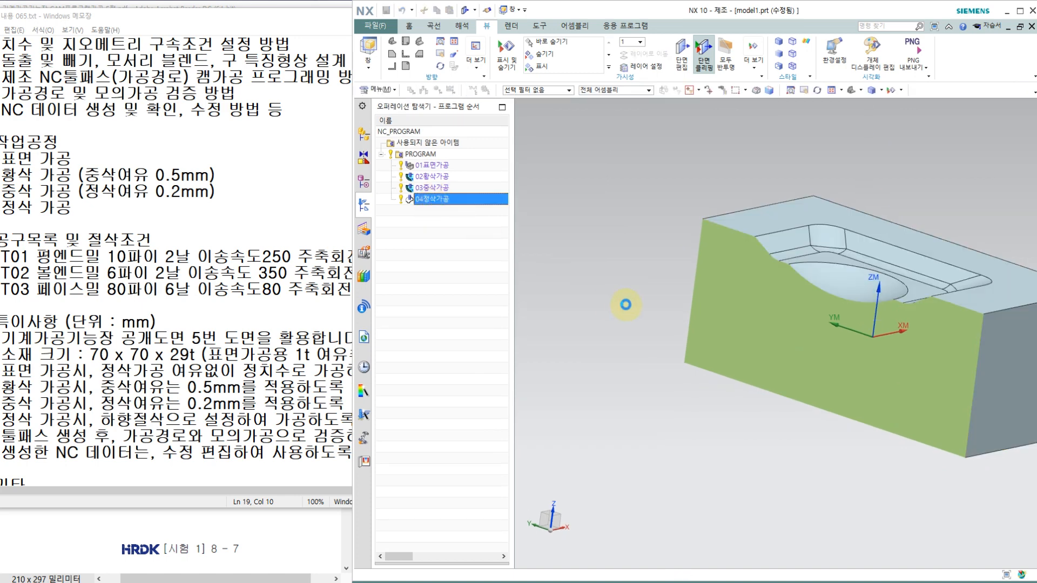
pyautogui.click(564, 495)
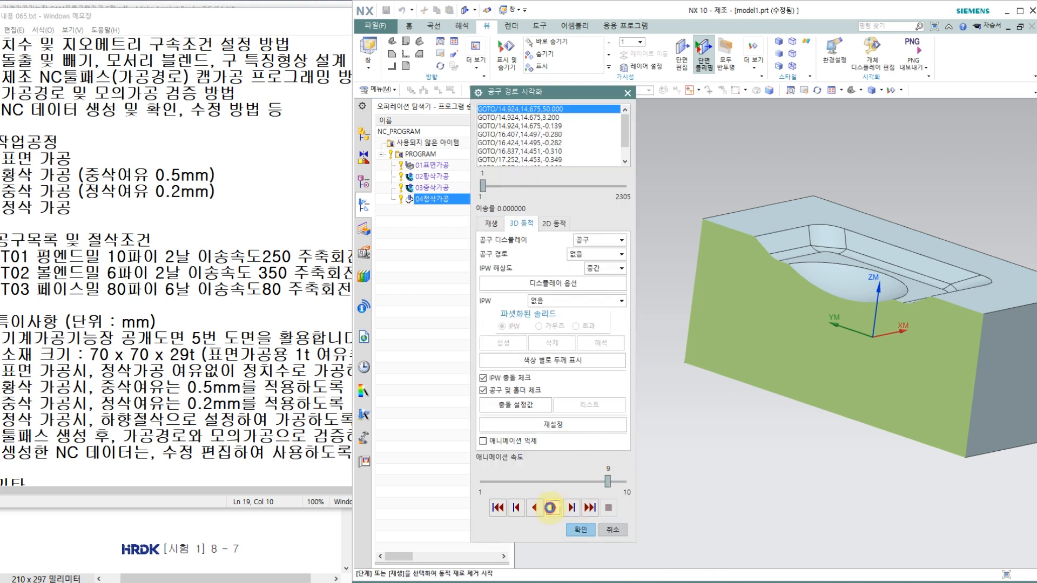
pyautogui.click(551, 508)
pyautogui.click(617, 487)
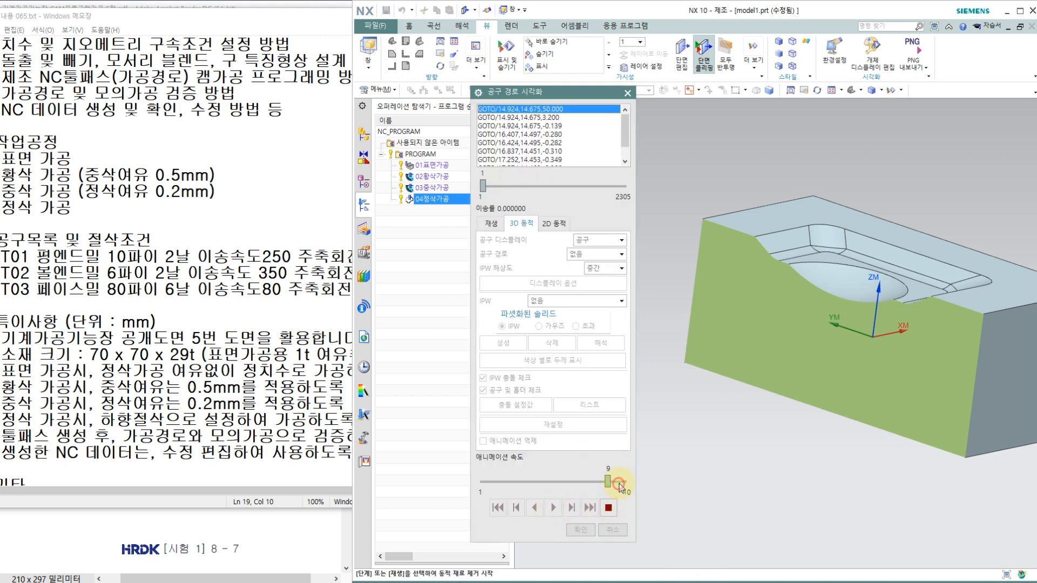
# Step: Examine the sectioned cut of the pocket wall and spherical recess at different distances, and accept the verification and the 04정삭가공 operation
pyautogui.scroll(3, 798, 339)
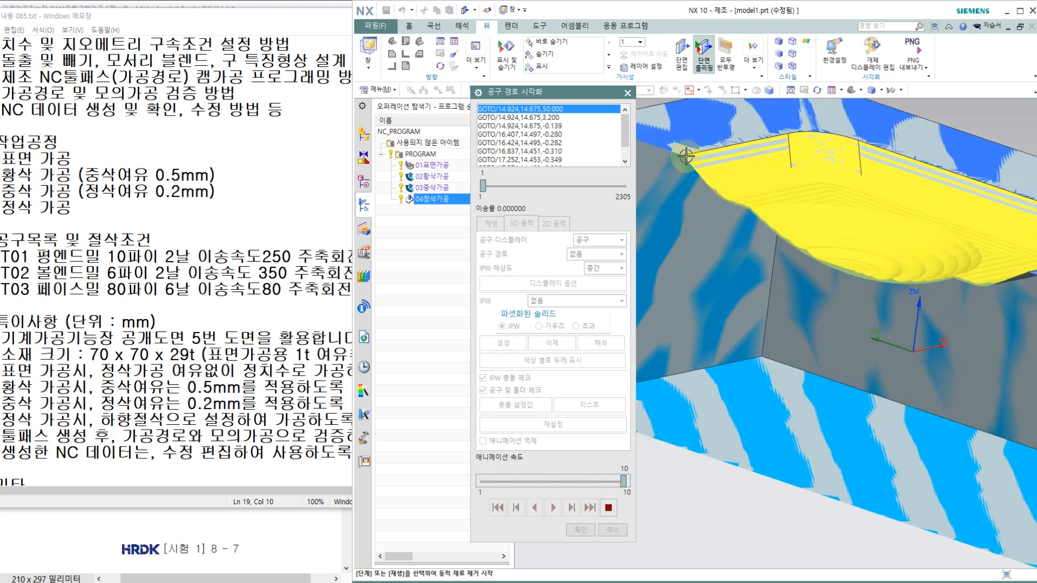
pyautogui.scroll(3, 686, 156)
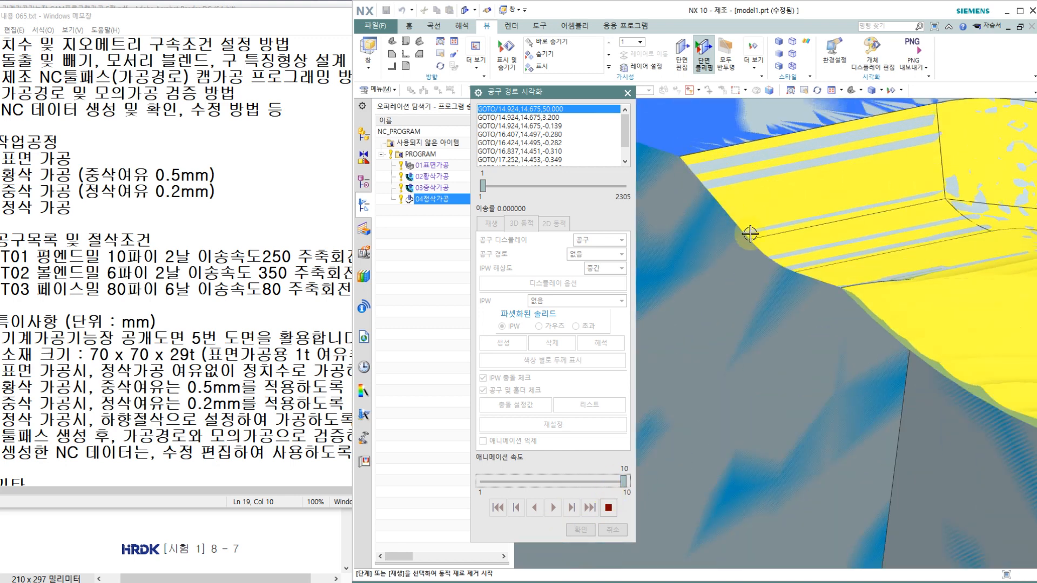
pyautogui.scroll(-2, 816, 282)
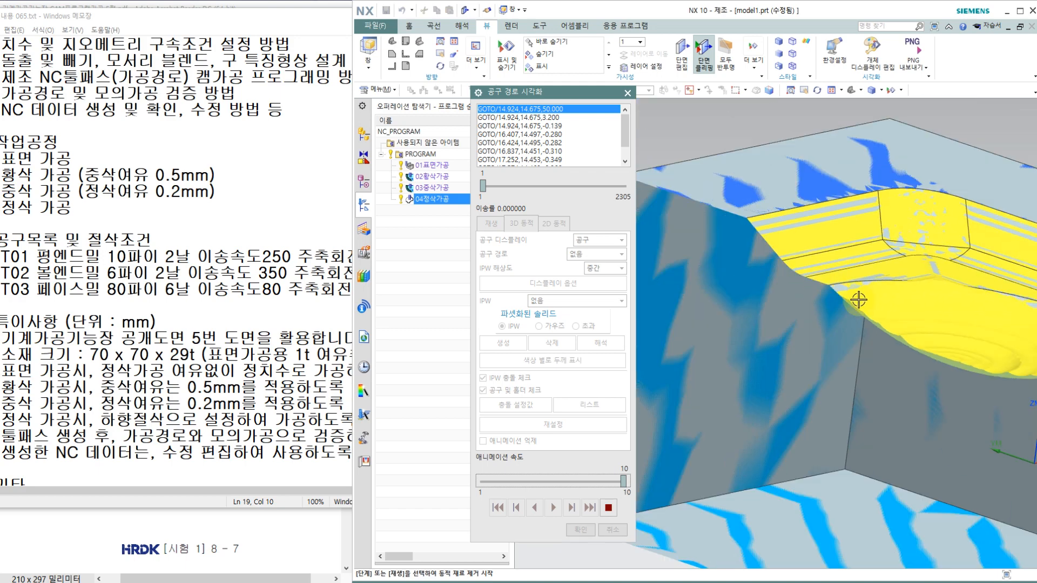
pyautogui.scroll(4, 835, 286)
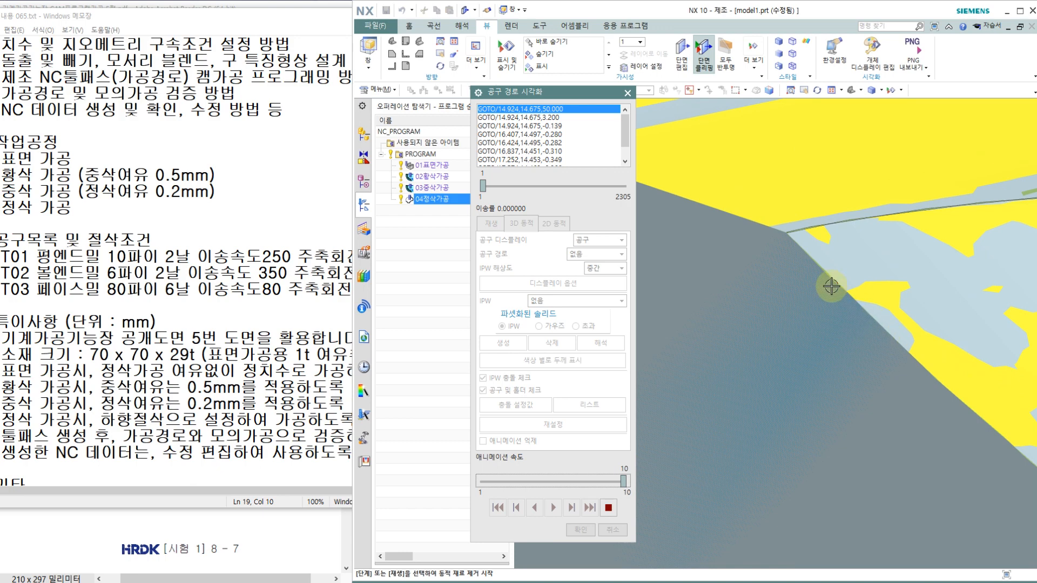
pyautogui.scroll(-5, 792, 248)
pyautogui.scroll(1, 802, 254)
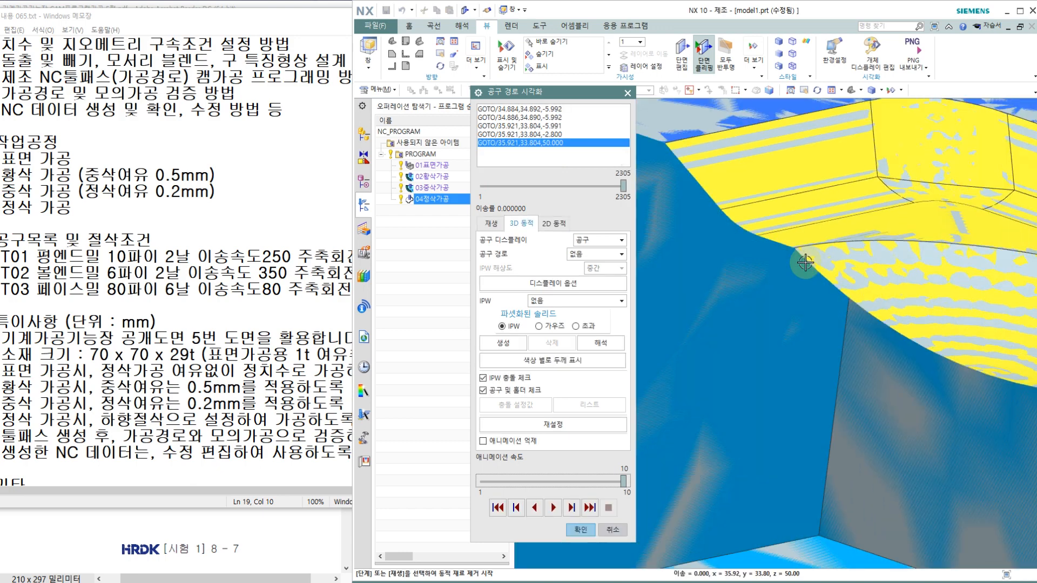
pyautogui.scroll(5, 905, 291)
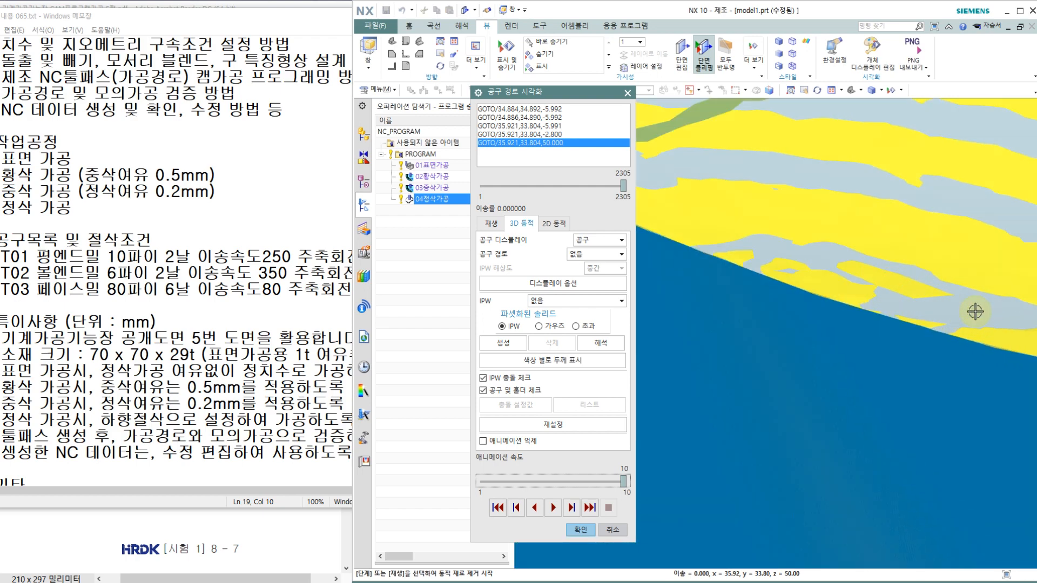
pyautogui.scroll(-2, 972, 310)
pyautogui.scroll(-3, 961, 278)
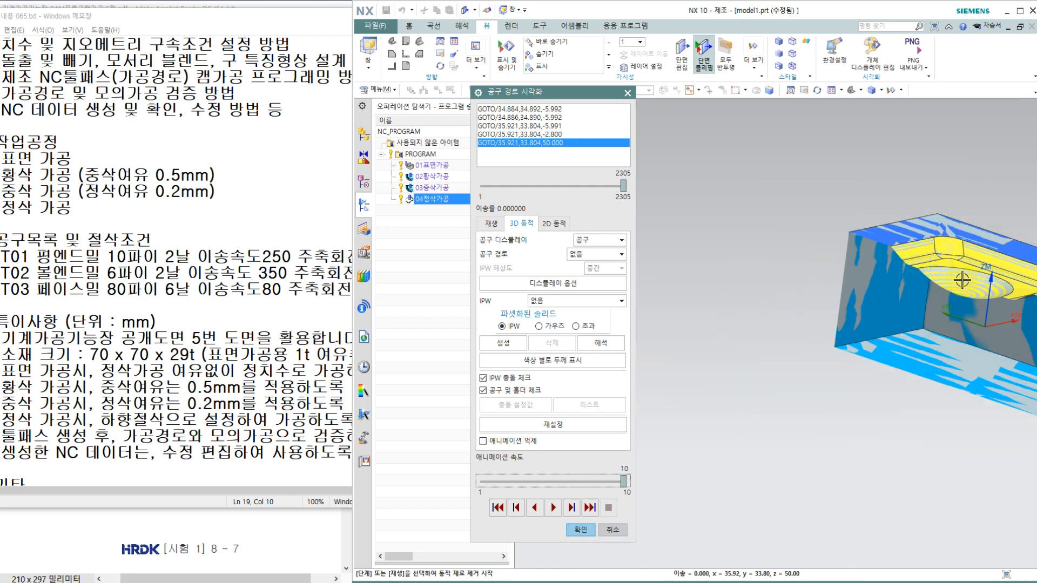
pyautogui.keyDown('shift'); pyautogui.moveTo(961, 279); pyautogui.dragTo(844, 285, button='middle'); pyautogui.keyUp('shift')
pyautogui.scroll(5, 845, 284)
pyautogui.scroll(3, 828, 252)
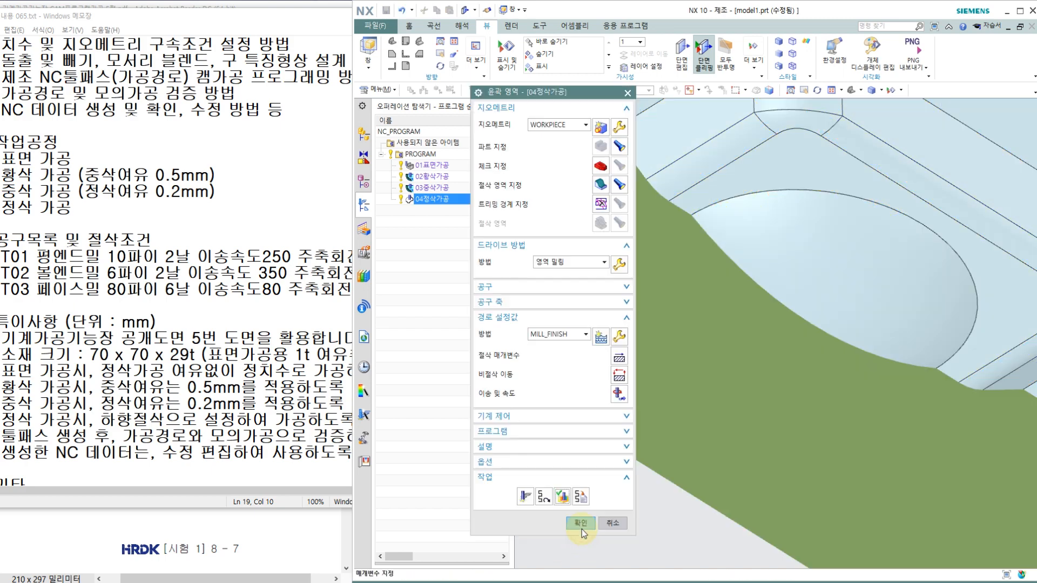
pyautogui.click(582, 530)
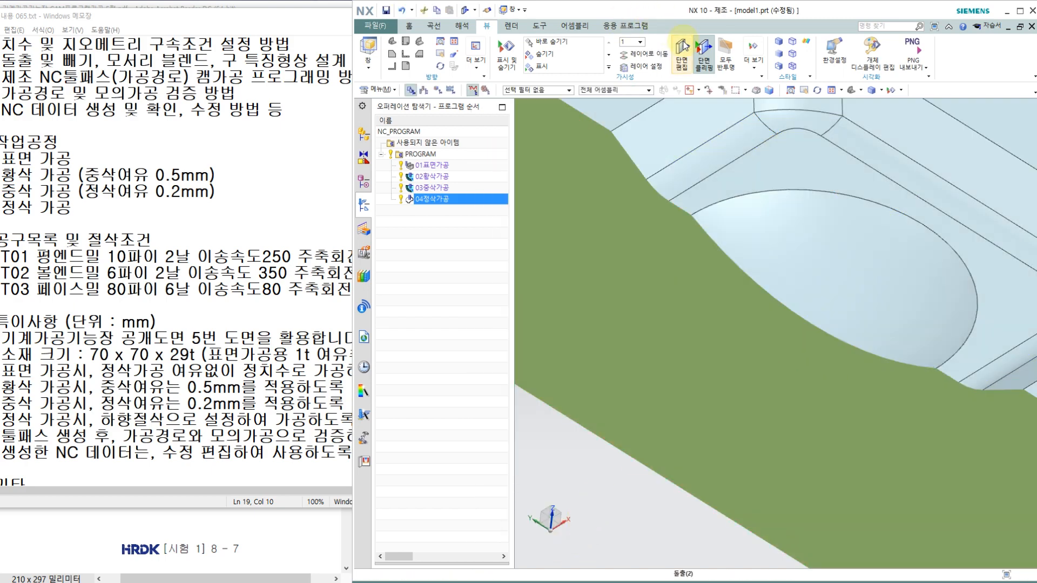
# Step: Turn off section clipping for the block and orient the view to show the whole pocket
pyautogui.click(703, 52)
pyautogui.scroll(-3, 664, 207)
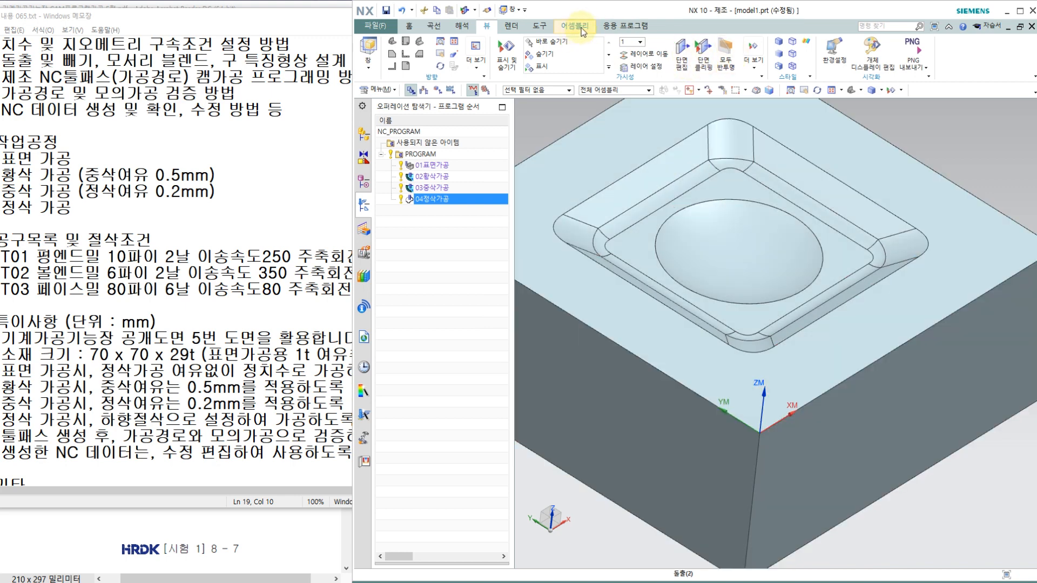
pyautogui.click(621, 26)
pyautogui.click(506, 50)
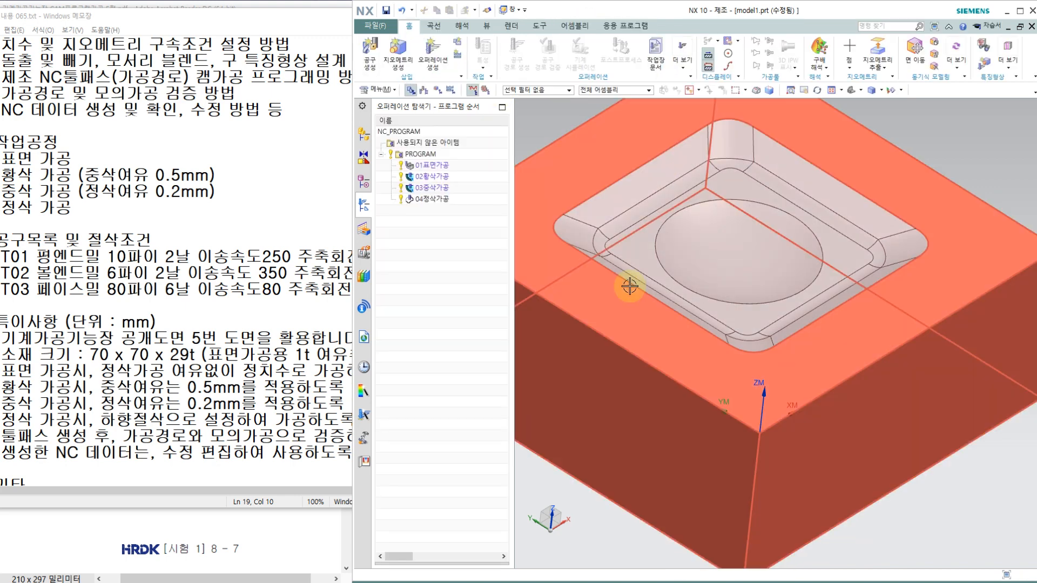
pyautogui.moveTo(630, 286); pyautogui.dragTo(663, 221, button='middle')
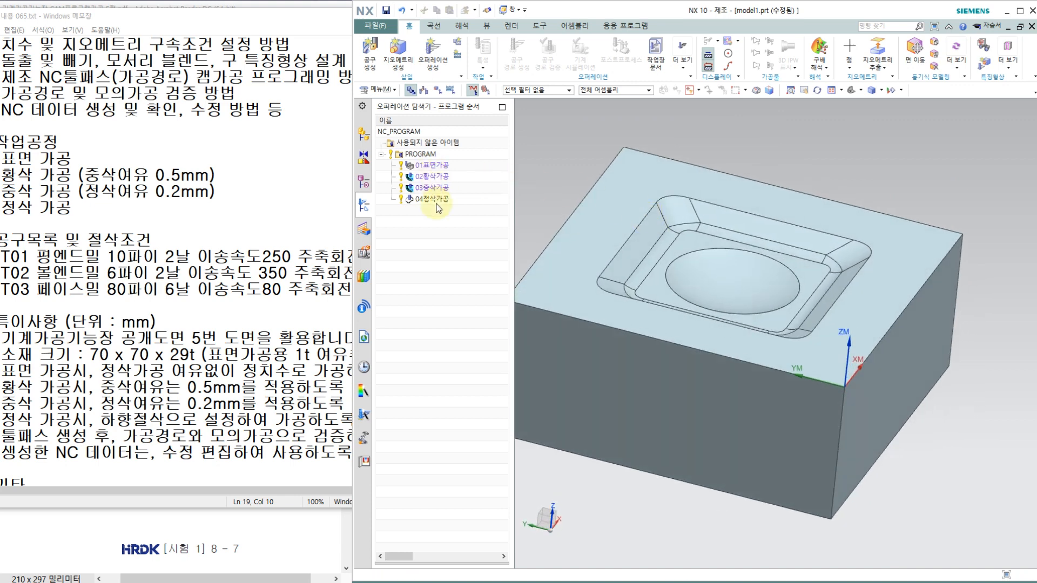
pyautogui.moveTo(768, 252); pyautogui.dragTo(627, 211, button='middle')
# Step: Review the toolpaths of the 02황삭가공, 03중삭가공 and 04정삭가공 operations one after another
pyautogui.click(431, 176)
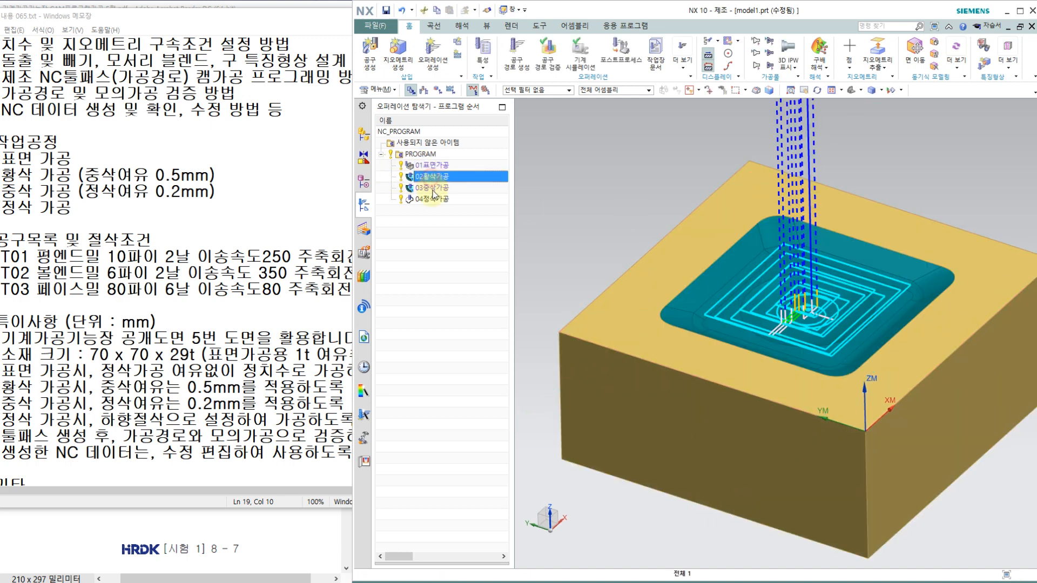
pyautogui.click(433, 188)
pyautogui.click(432, 199)
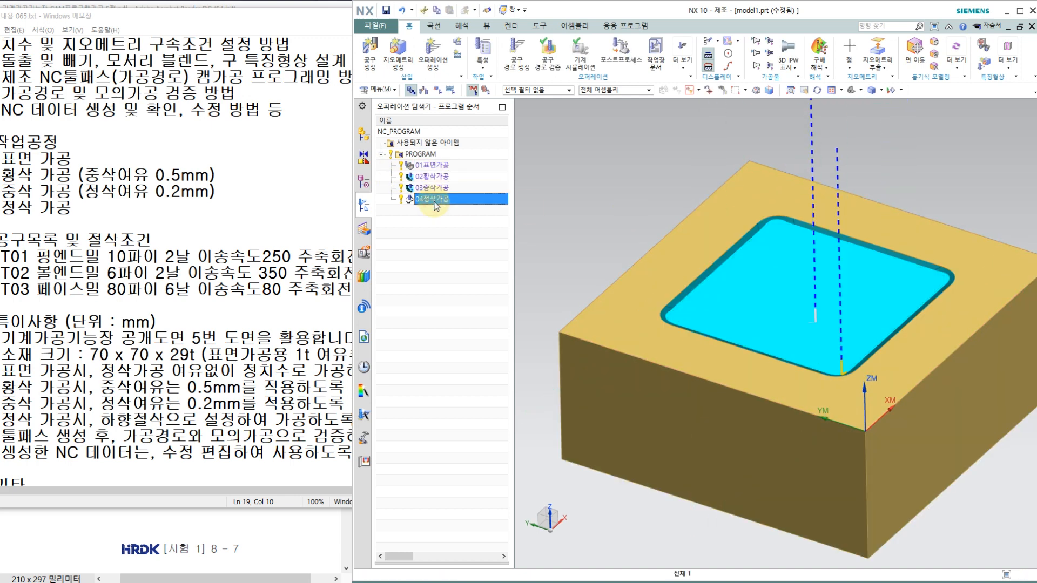
# Step: Play the 3D dynamic simulation of the whole PROGRAM group at animation speed 9, stop it and cancel the verification
pyautogui.click(420, 155)
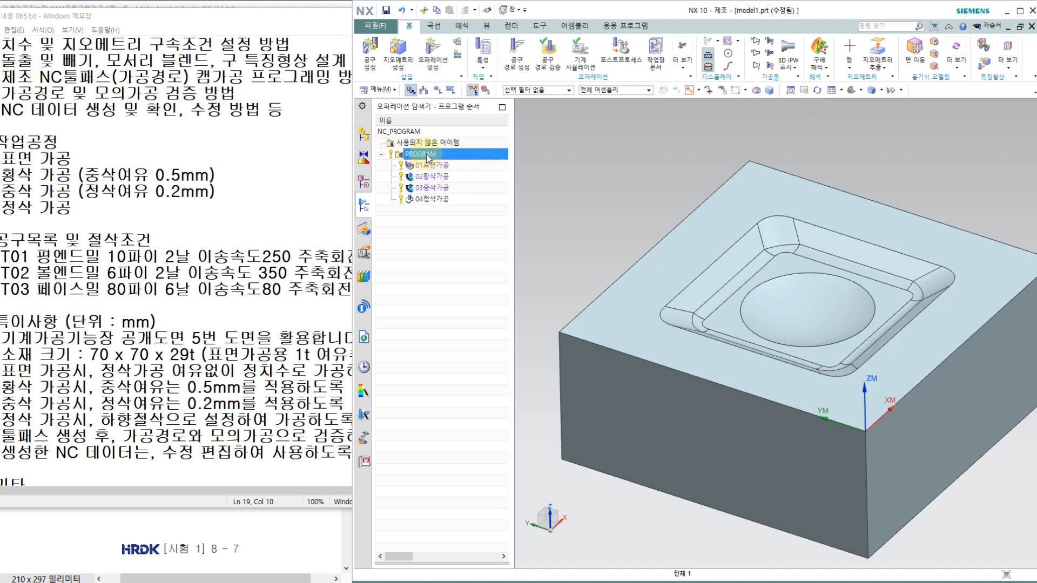
pyautogui.click(549, 59)
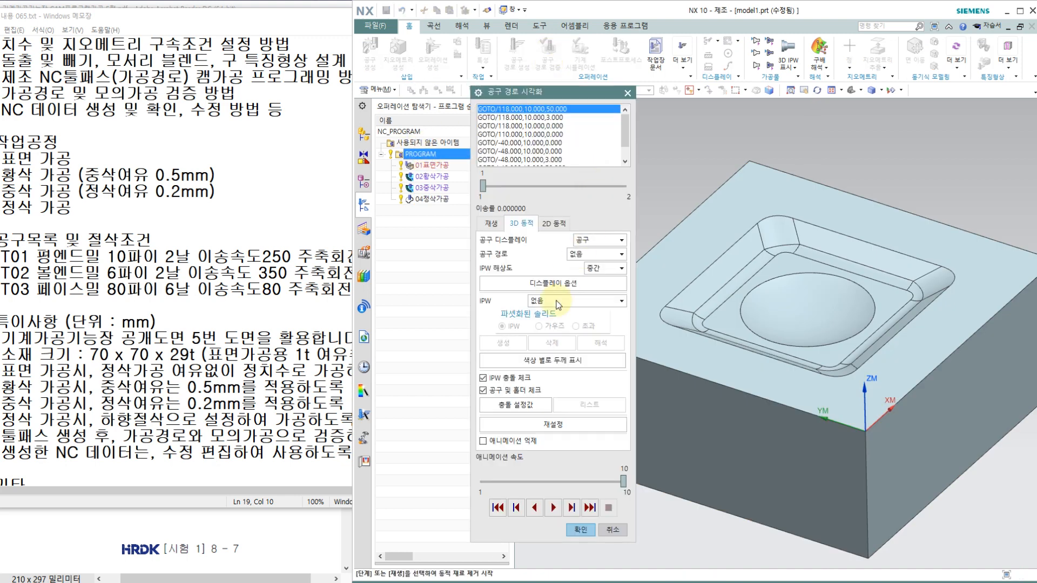
pyautogui.click(565, 481)
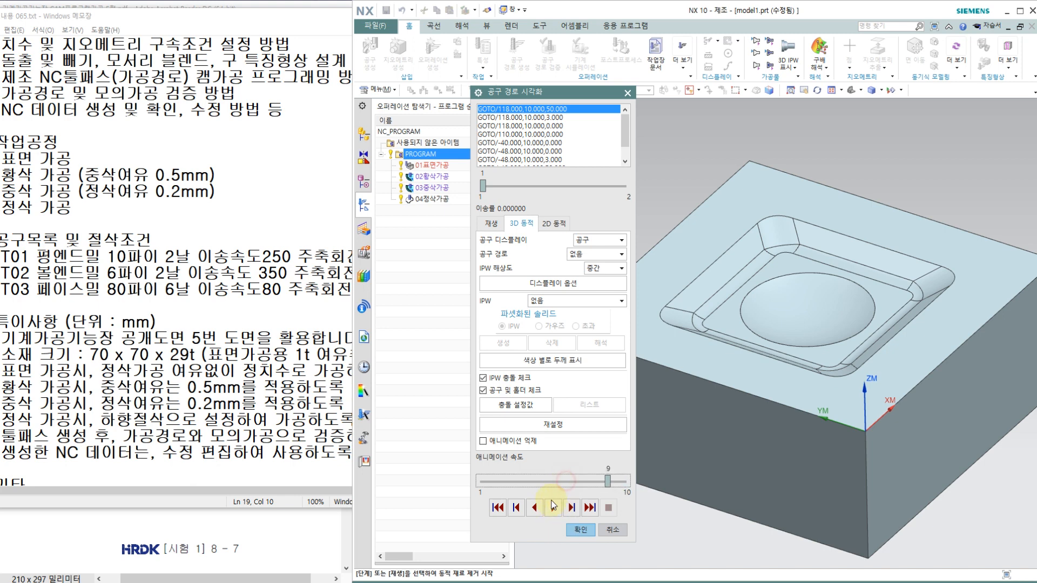
pyautogui.click(551, 506)
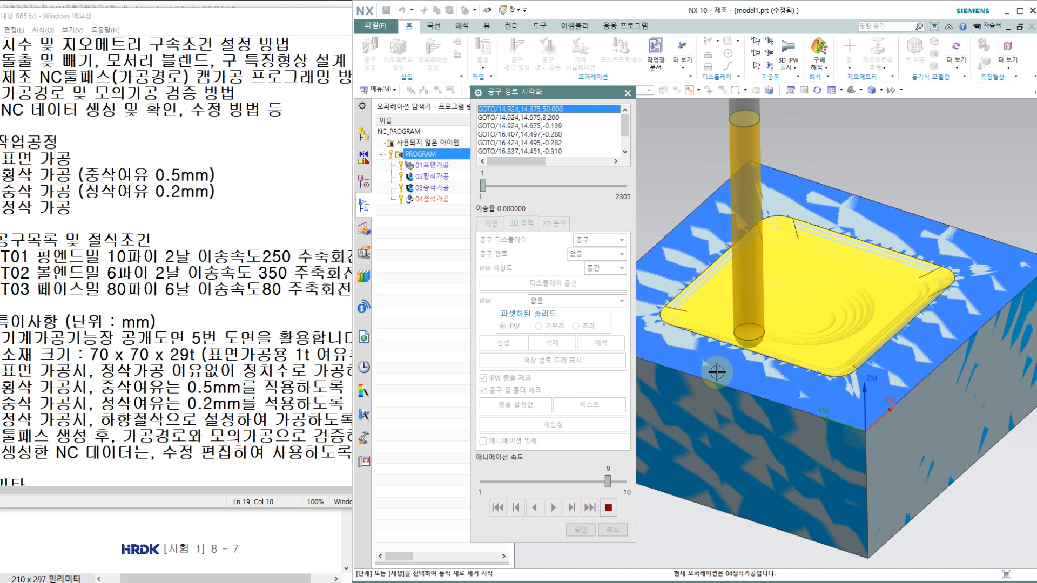
pyautogui.click(608, 507)
pyautogui.click(613, 529)
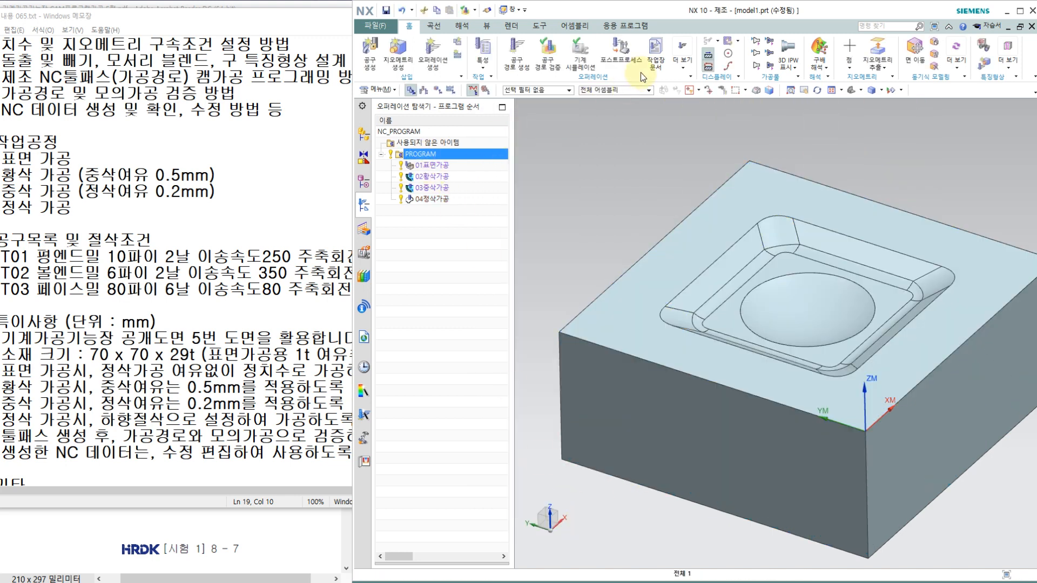
# Step: Start postprocessing the PROGRAM group and load the Default_3axis_mill_mm.pui postprocessor
pyautogui.click(625, 56)
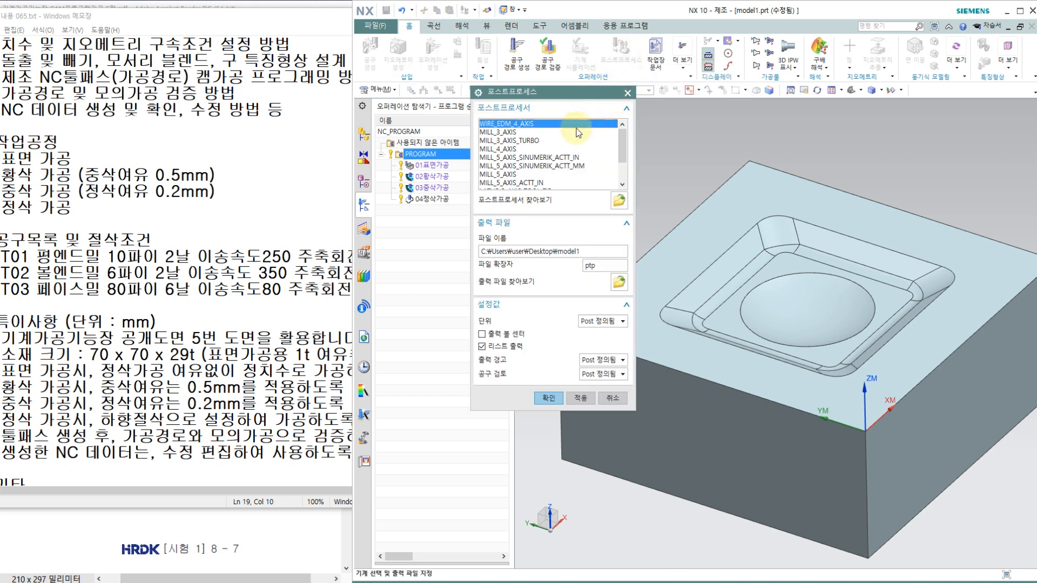
pyautogui.moveTo(621, 138)
pyautogui.mouseDown()
pyautogui.moveTo(618, 167)
pyautogui.moveTo(623, 125)
pyautogui.mouseUp()
pyautogui.click(619, 203)
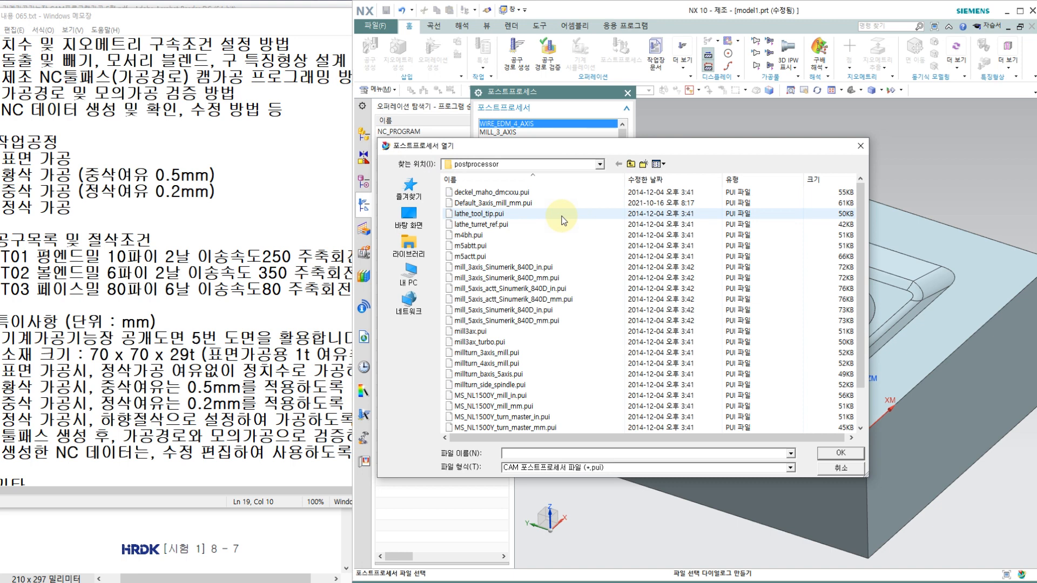
pyautogui.click(499, 204)
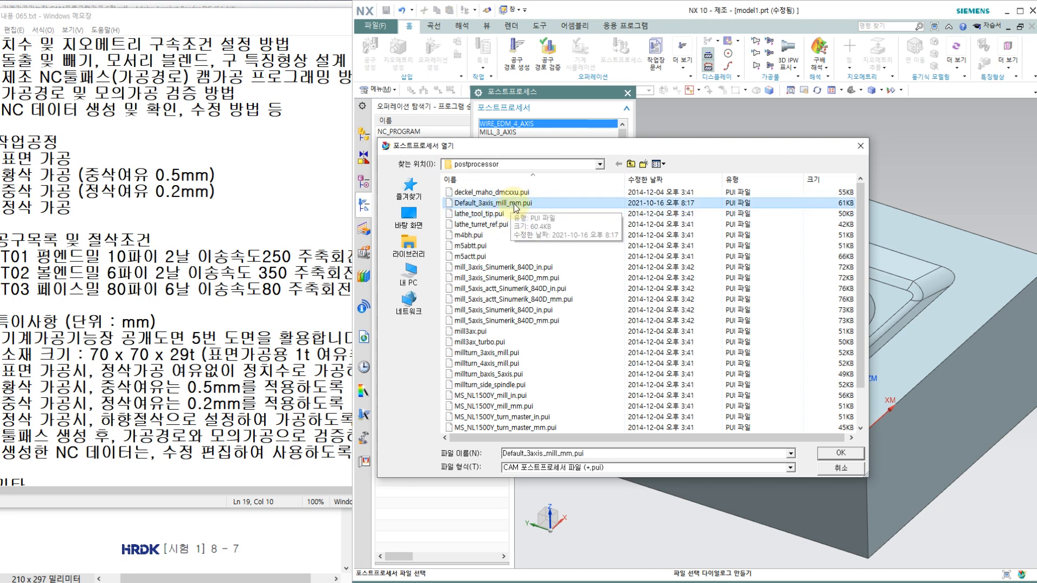
pyautogui.click(841, 454)
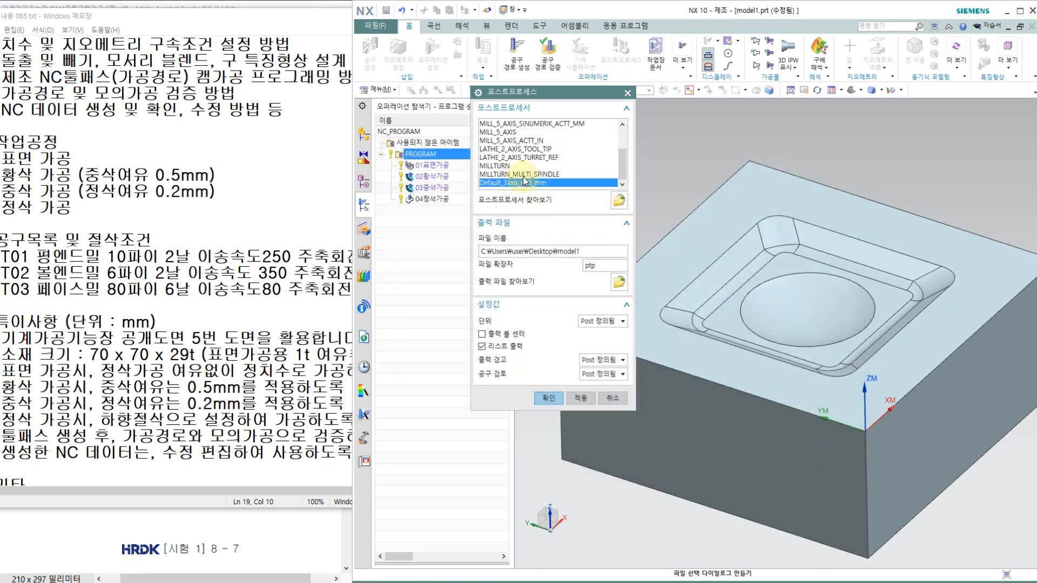
# Step: Set the output file extension to NC and the units to 미터법/파트, and generate the NC code for the PROGRAM group
pyautogui.moveTo(603, 266); pyautogui.dragTo(447, 265)
pyautogui.write('ㅜ')
pyautogui.press('BackSpace')
pyautogui.write('NC')
pyautogui.click(595, 324)
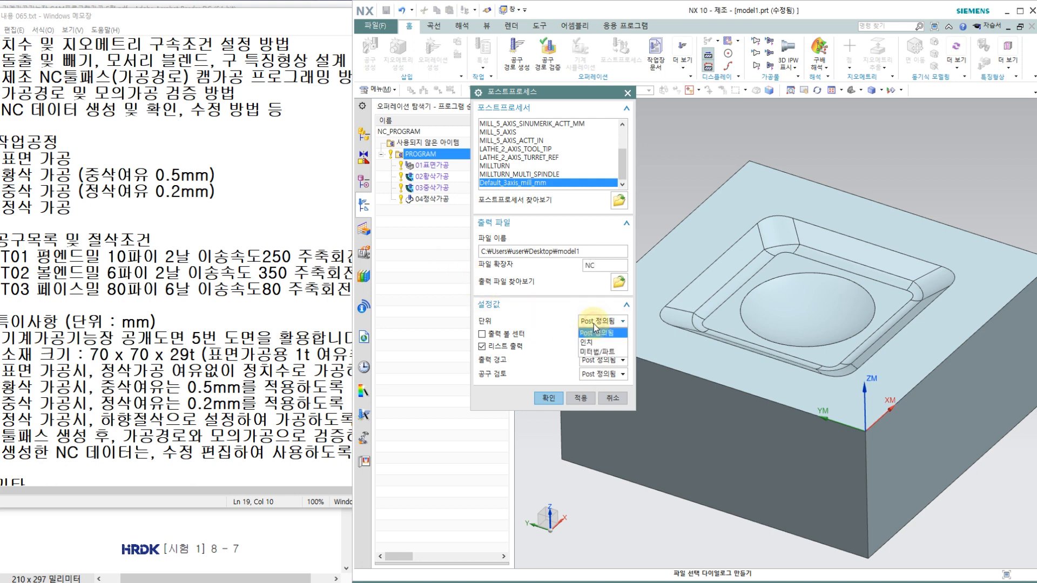
pyautogui.click(594, 352)
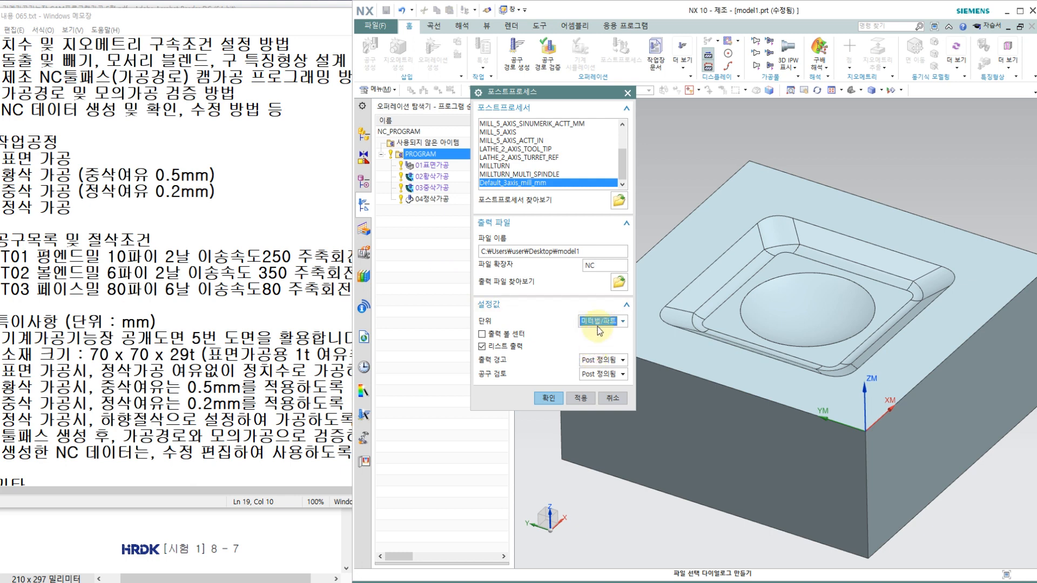
pyautogui.click(549, 398)
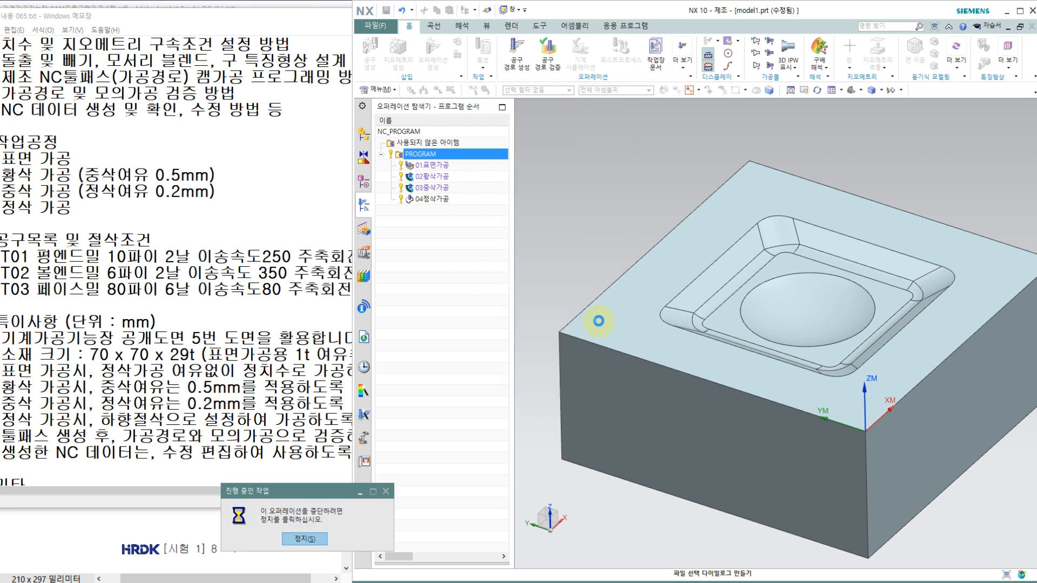
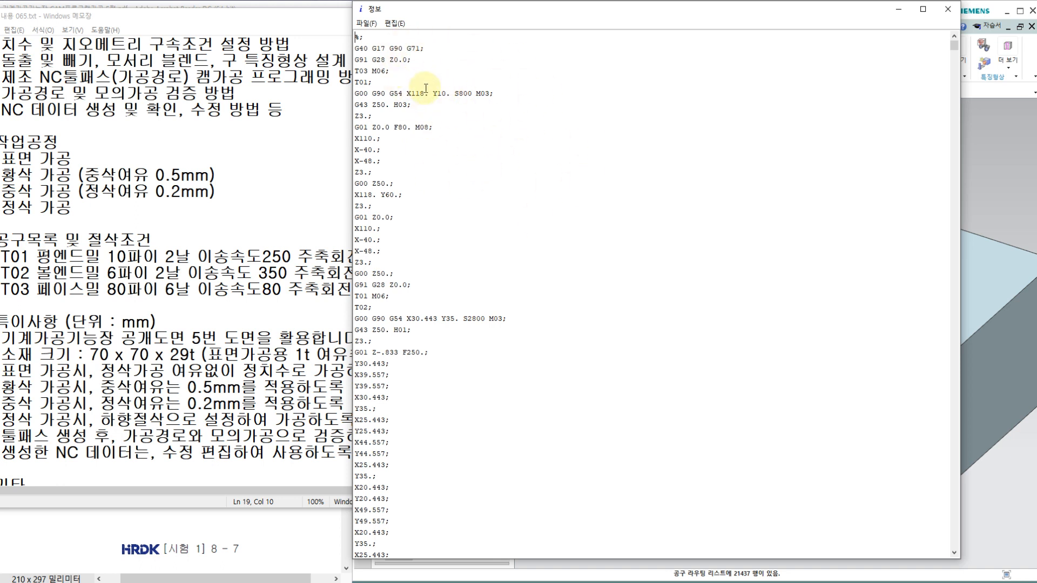
# Step: Enlarge the text of the generated NC code listing for reading
pyautogui.keyDown('ctrl'); pyautogui.scroll(3, 429, 117); pyautogui.keyUp('ctrl')
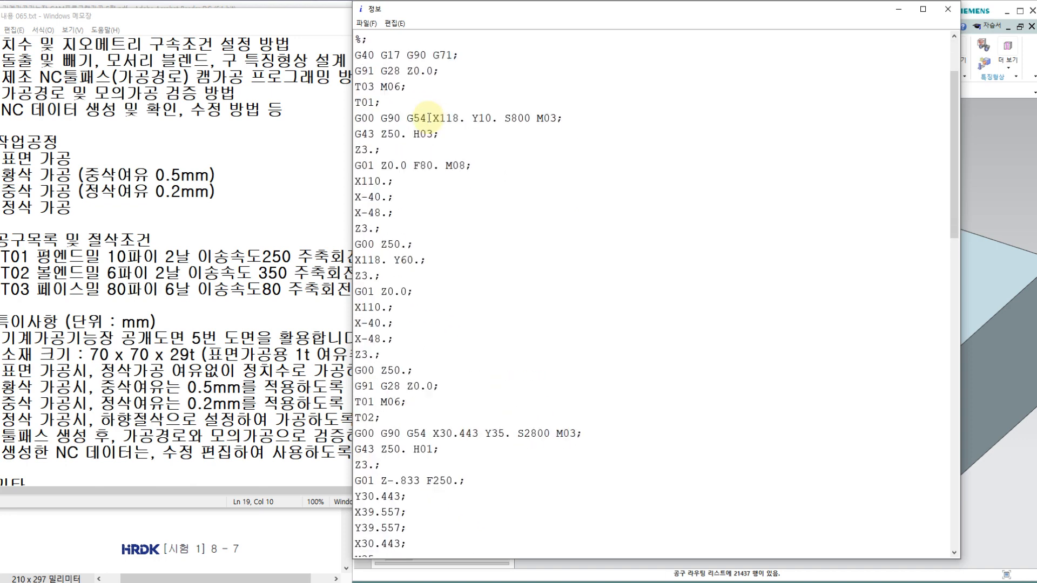
pyautogui.keyDown('ctrl'); pyautogui.scroll(2, 430, 117); pyautogui.keyUp('ctrl')
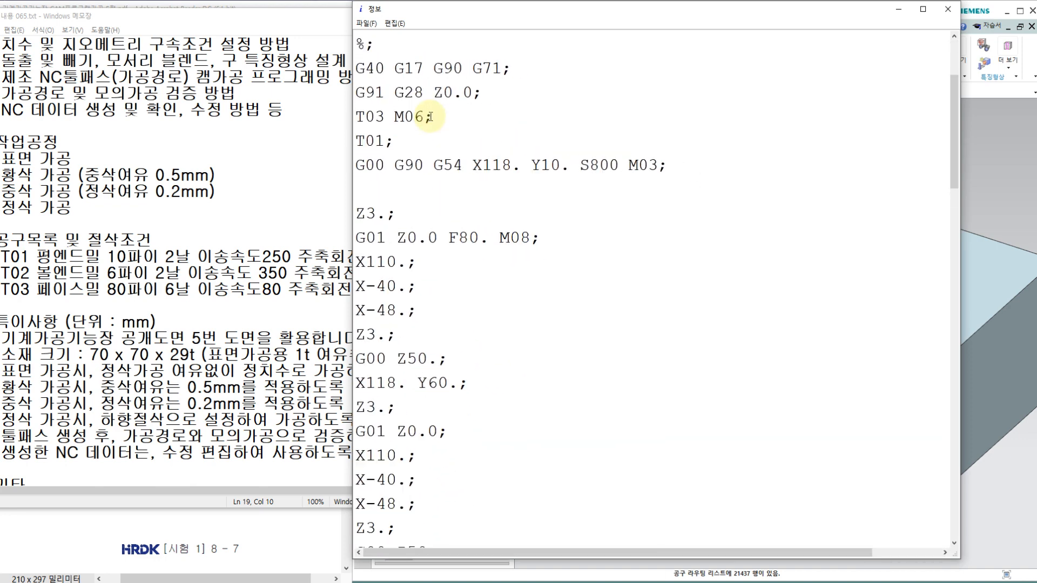
pyautogui.keyDown('ctrl'); pyautogui.scroll(-1, 430, 117); pyautogui.keyUp('ctrl')
pyautogui.keyDown('ctrl'); pyautogui.scroll(1, 430, 117); pyautogui.keyUp('ctrl')
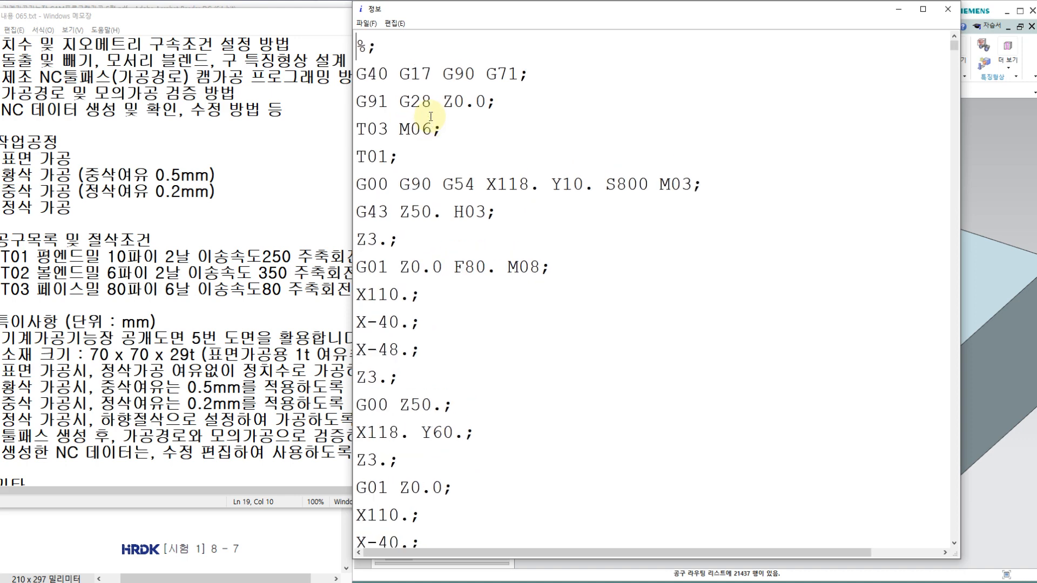
# Step: Delete the information header lines above the % sign at the start of the NC code listing
pyautogui.scroll(2, 430, 117)
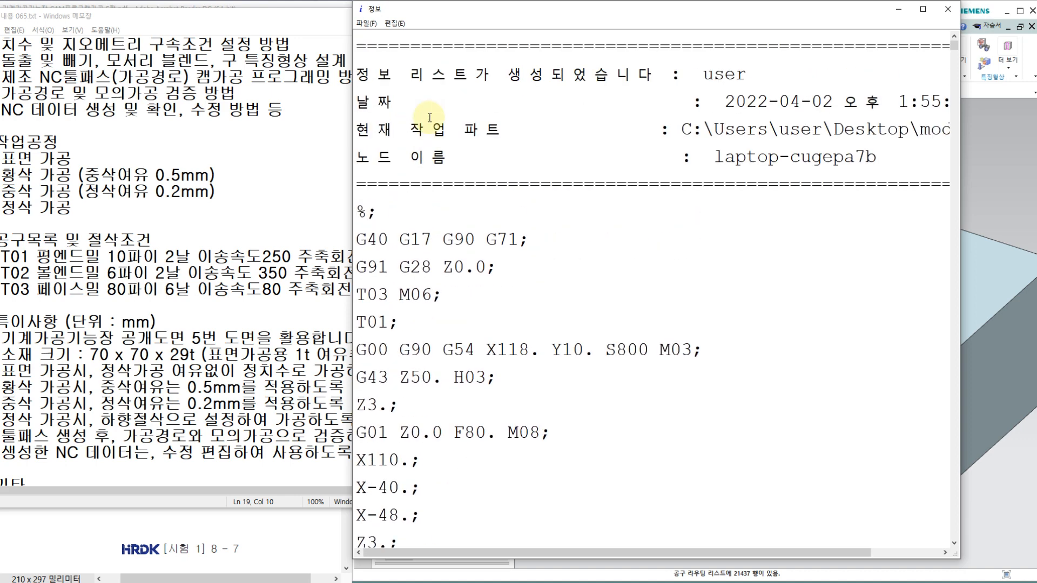
pyautogui.hotkey('shift', 'Down')
pyautogui.hotkey('shift', 'Down')
pyautogui.hotkey('shift', 'Down')
pyautogui.hotkey('shift', 'Down')
pyautogui.hotkey('shift', 'Down')
pyautogui.hotkey('shift', 'Down')
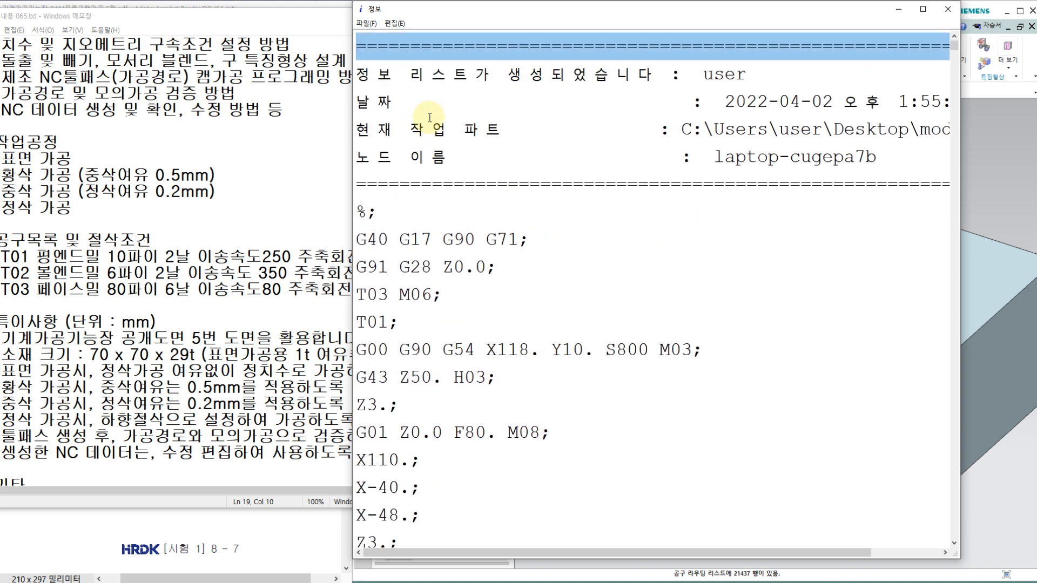
pyautogui.press('Delete')
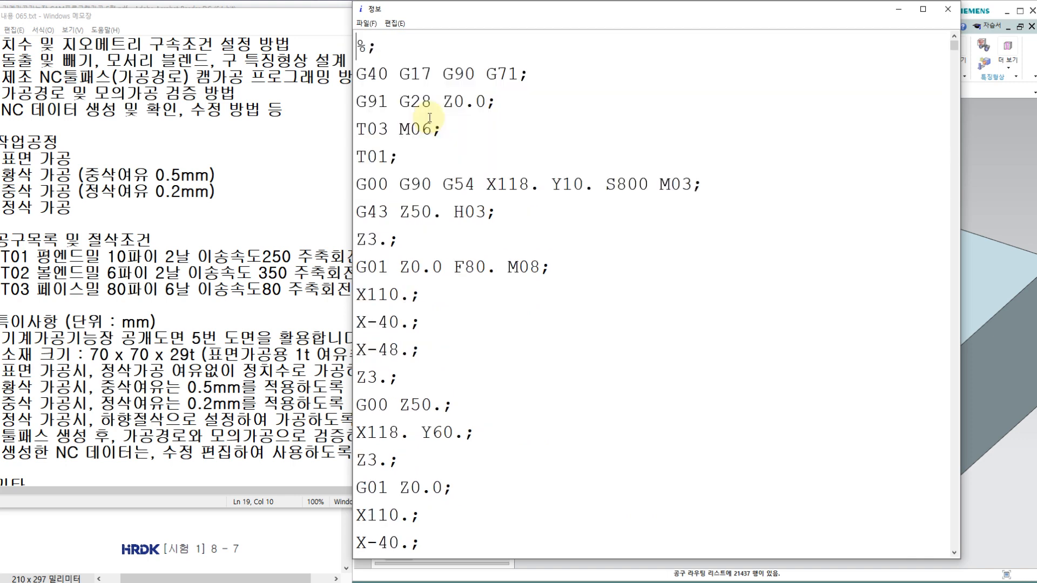
# Step: Remove the semicolon after the opening % sign and add the program number O3355 on the line below
pyautogui.press('Return')
pyautogui.press('BackSpace')
pyautogui.press('BackSpace')
pyautogui.press('Return')
pyautogui.write('G')
pyautogui.press('BackSpace')
pyautogui.write('O')
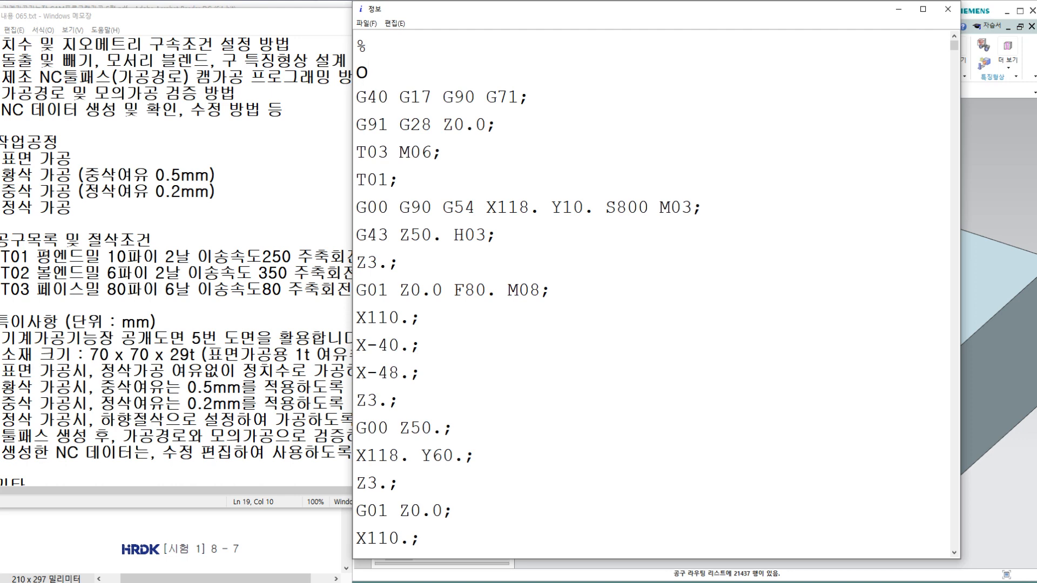
pyautogui.write('3355')
pyautogui.press('Return')
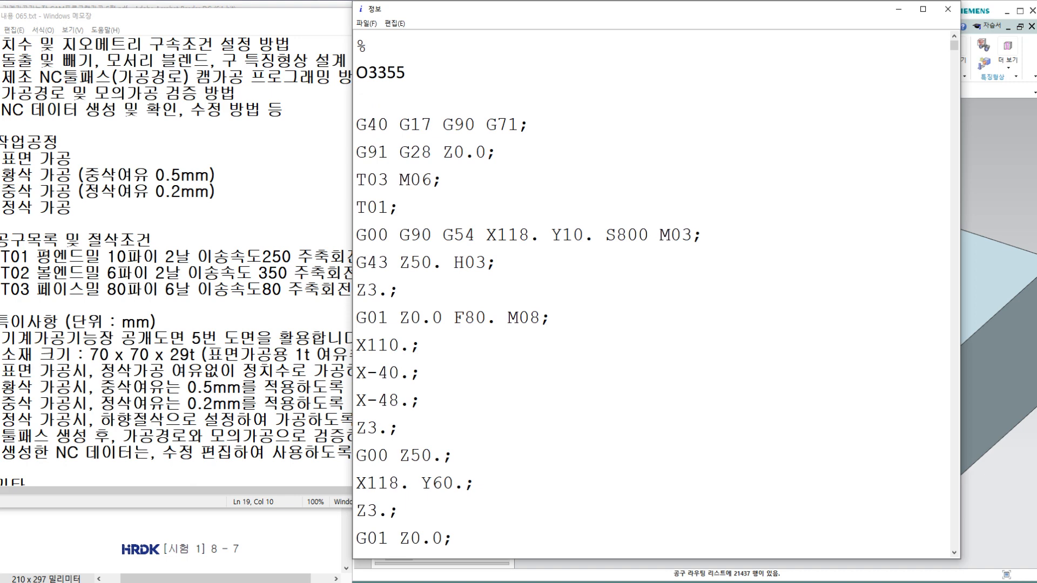
# Step: Examine the opening blocks of the NC code below the program number
pyautogui.hotkey('shift', 'Down')
pyautogui.hotkey('shift', 'Down')
pyautogui.hotkey('shift', 'Down')
pyautogui.hotkey('shift', 'Down')
pyautogui.hotkey('shift', 'Down')
pyautogui.hotkey('shift', 'Down')
pyautogui.hotkey('shift', 'Down')
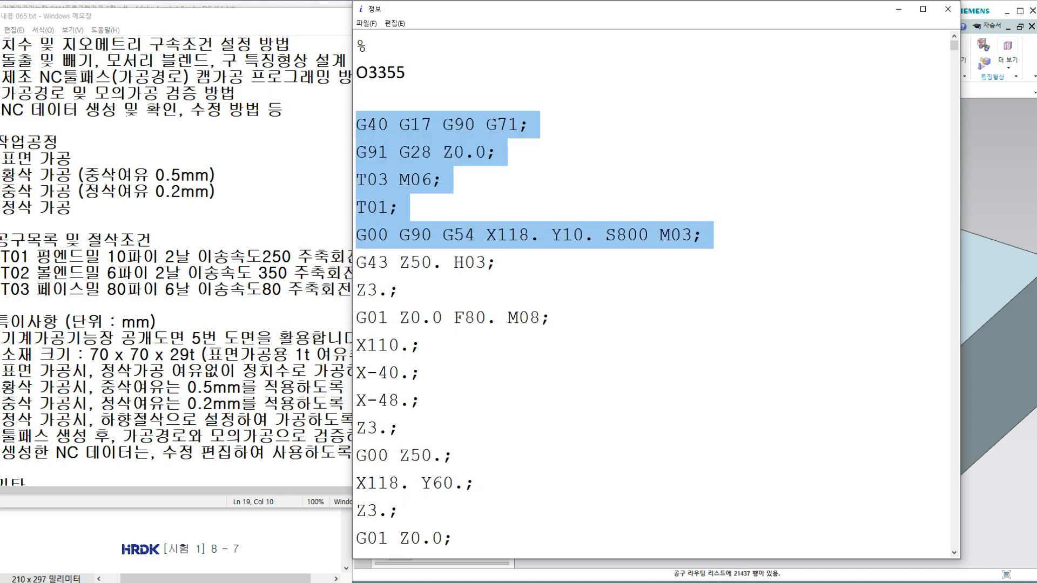
pyautogui.hotkey('shift', 'Down')
pyautogui.hotkey('shift', 'Down')
pyautogui.hotkey('shift', 'Down')
pyautogui.hotkey('shift', 'Down')
pyautogui.hotkey('shift', 'Down')
pyautogui.hotkey('shift', 'Down')
pyautogui.hotkey('shift', 'Down')
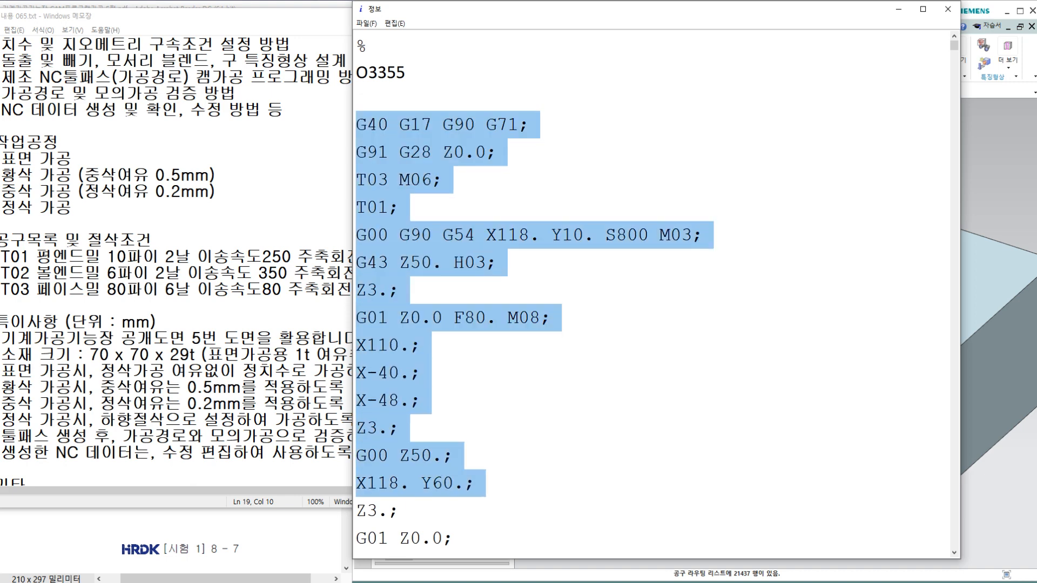
pyautogui.press('Up')
pyautogui.hotkey('shift', 'Down')
pyautogui.hotkey('shift', 'Down')
pyautogui.hotkey('shift', 'Down')
pyautogui.hotkey('shift', 'Down')
pyautogui.hotkey('shift', 'Down')
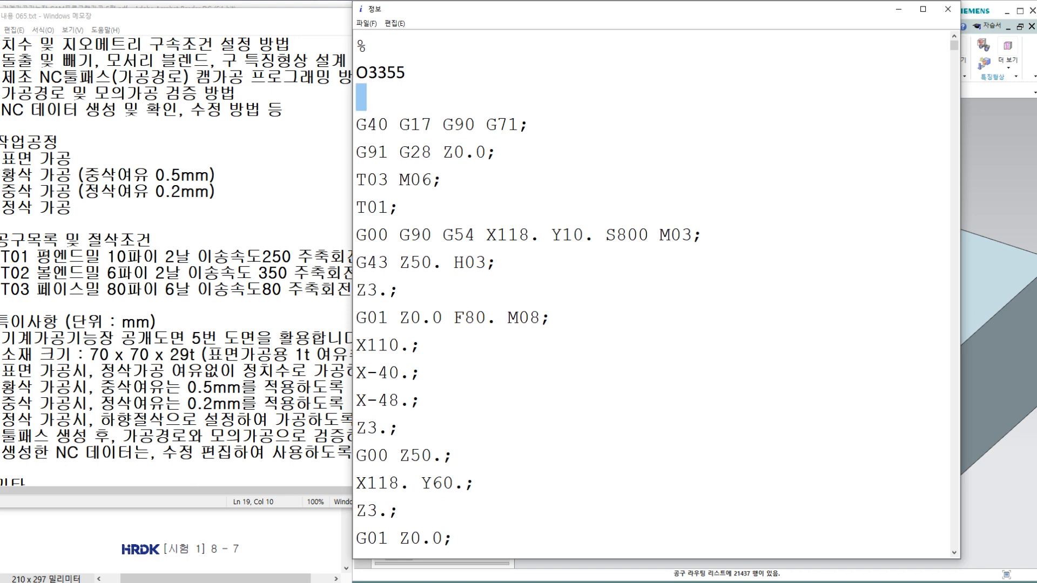
# Step: Insert the block "G17 G40 G49 G80;" directly below the program number
pyautogui.press('Up')
pyautogui.press('Up')
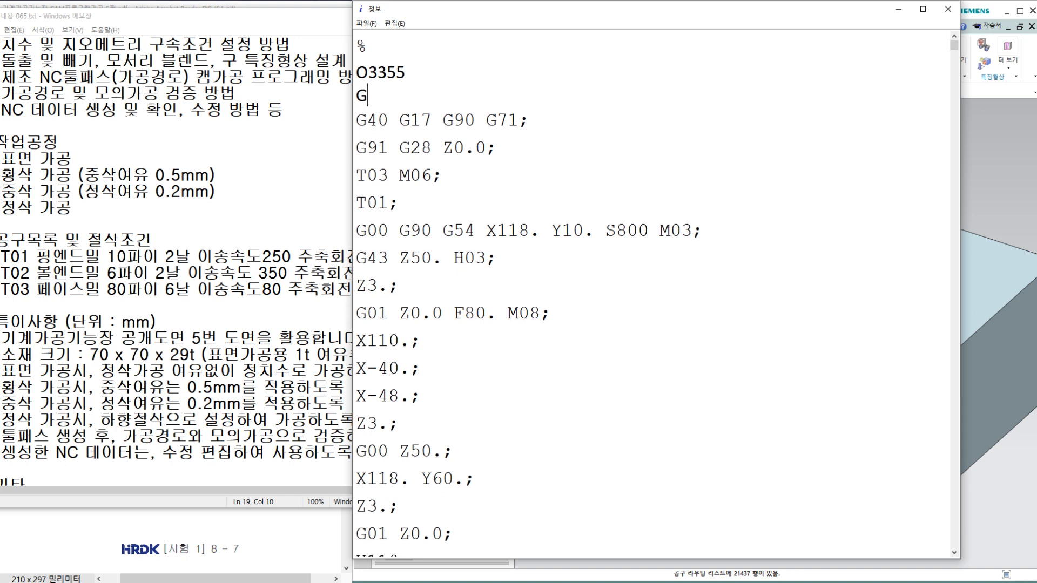
pyautogui.write('G')
pyautogui.write('17 G40 G4')
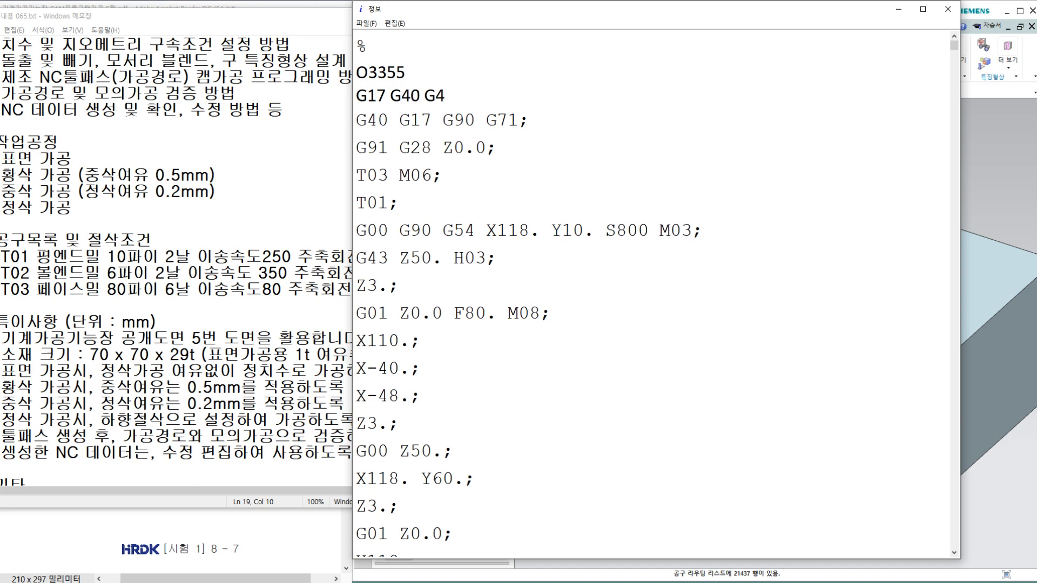
pyautogui.write('9 G8')
pyautogui.press('BackSpace')
pyautogui.write('9 G80;')
pyautogui.press('Return')
# Step: Add the blocks "G91 G28 X0. Y0. Z0.;" and "G91 G30 Z0. M19;" below the G17 line
pyautogui.write('G91 G')
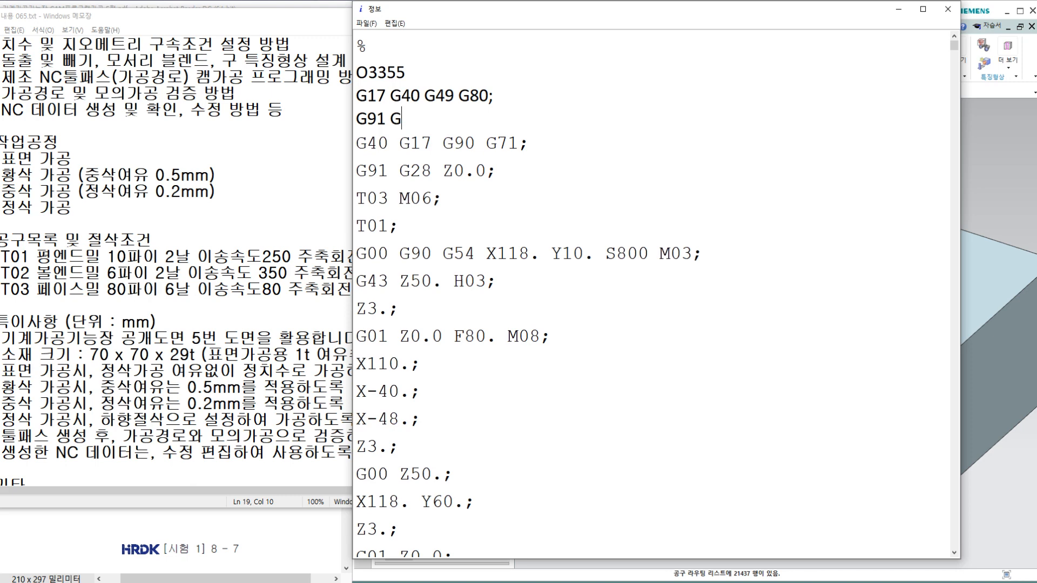
pyautogui.write('28 X0. Y0.')
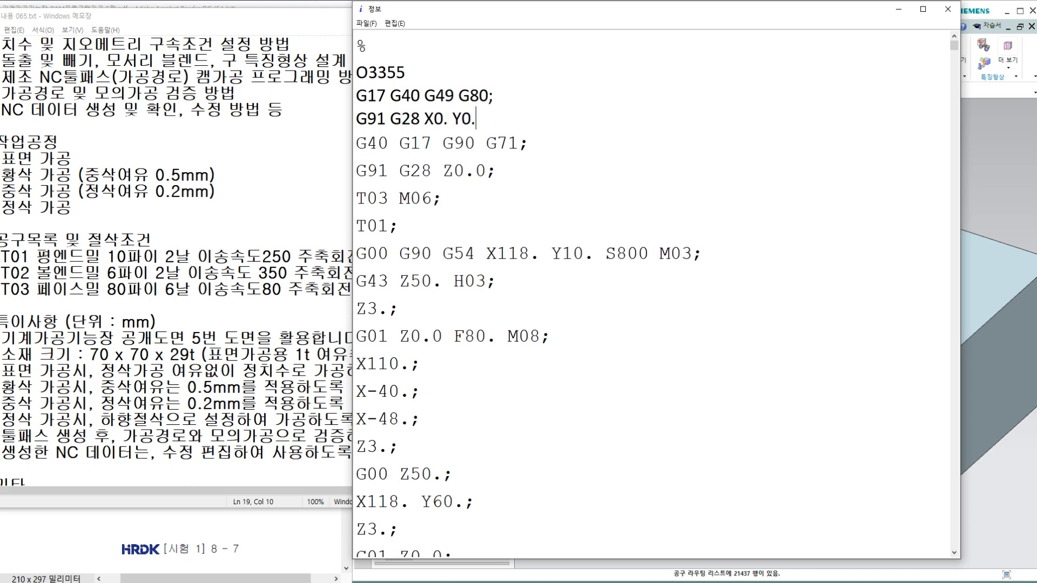
pyautogui.write(' ZP.;')
pyautogui.press('Return')
pyautogui.write('G')
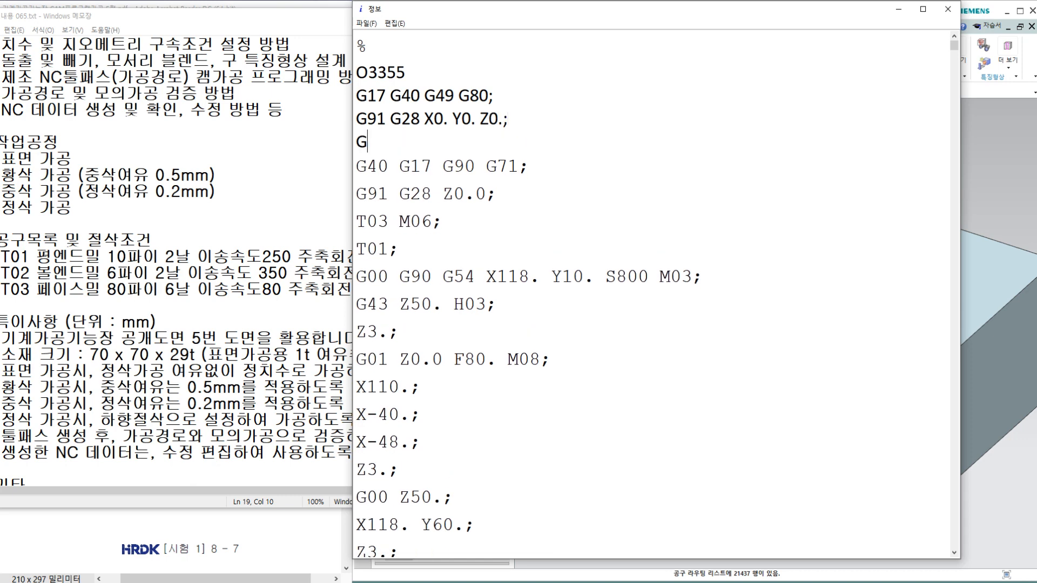
pyautogui.write('91 G30 Z0. M')
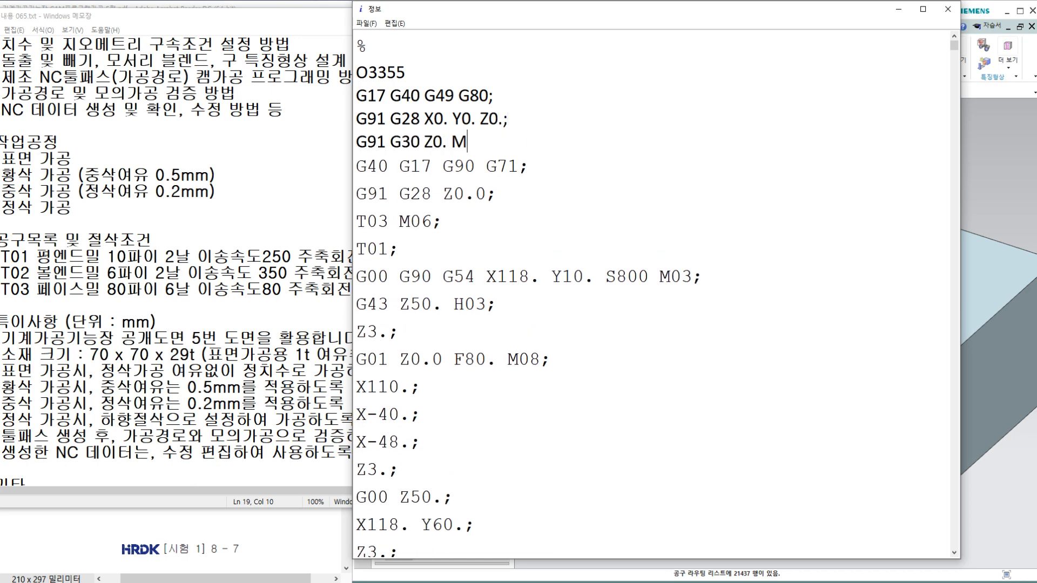
pyautogui.write('119')
# Step: Delete the original "G40 G17 G90 G71;" and "G91 G28 Z0.0;" blocks above the T03 tool change
pyautogui.press('Down')
pyautogui.press('Down')
pyautogui.press('Up')
pyautogui.press('Left')
pyautogui.hotkey('shift', 'Down')
pyautogui.hotkey('shift', 'Down')
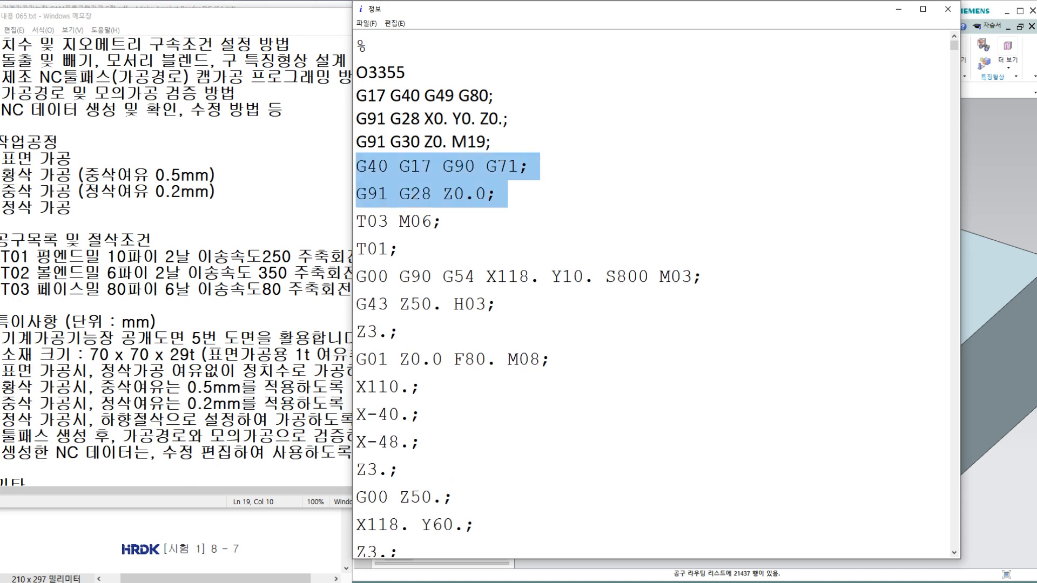
pyautogui.press('Delete')
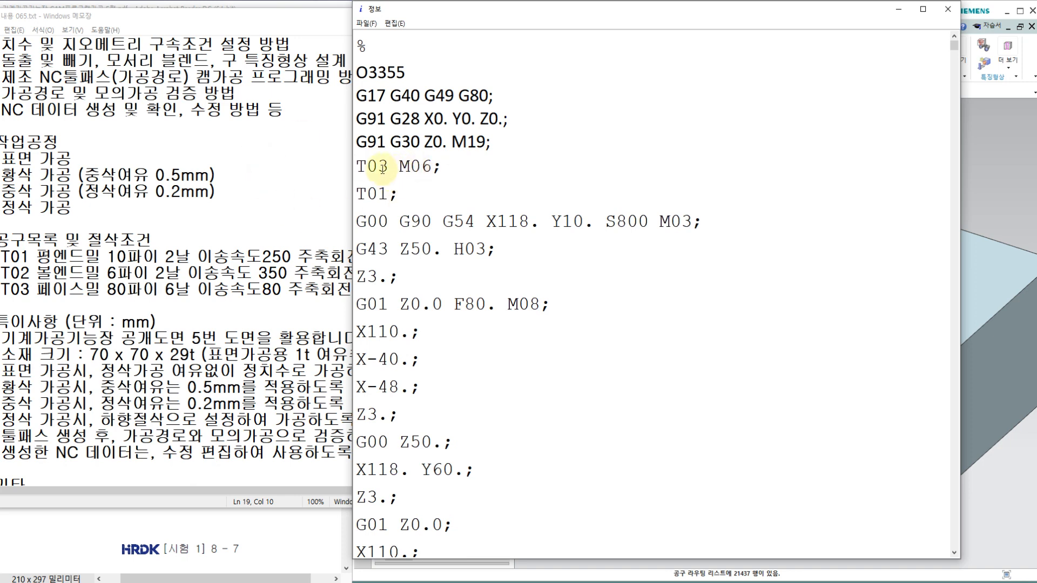
# Step: Check the T03 tool change, the next tool call, the G54 work offset, the spindle speed and the feed rate
pyautogui.moveTo(367, 166); pyautogui.dragTo(432, 167)
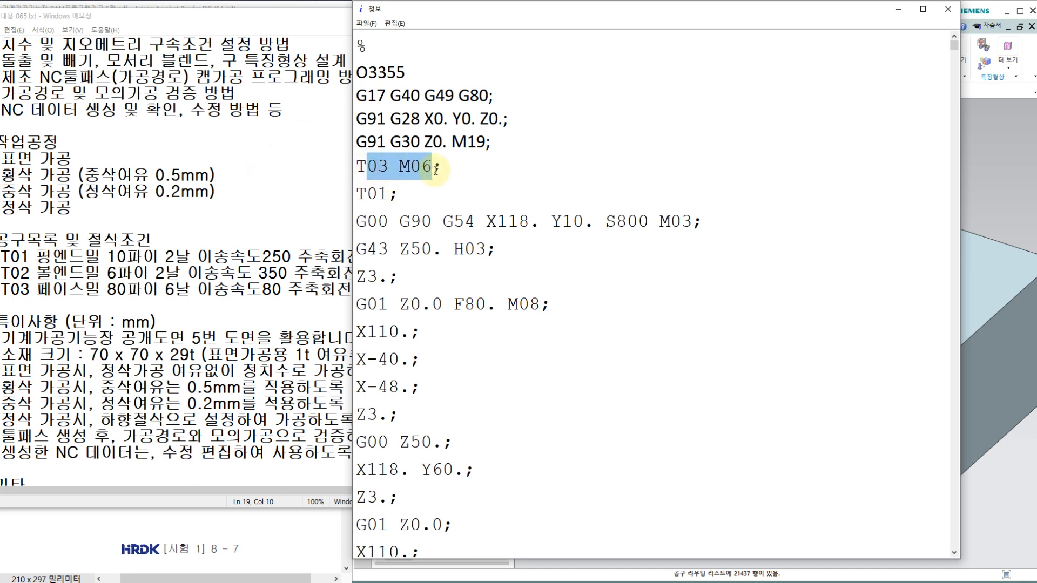
pyautogui.click(387, 194)
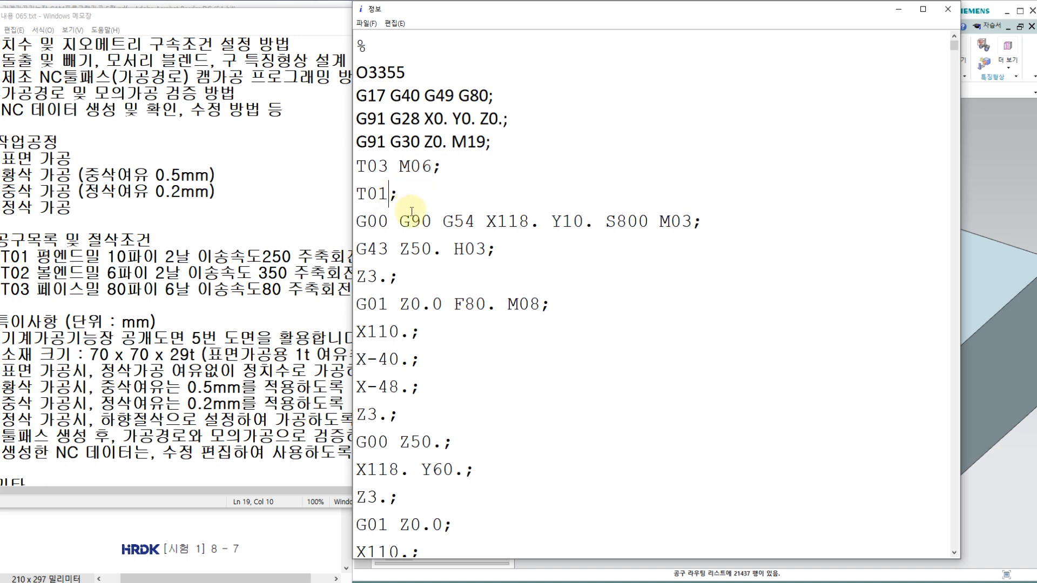
pyautogui.moveTo(436, 223); pyautogui.dragTo(486, 223)
pyautogui.click(586, 232)
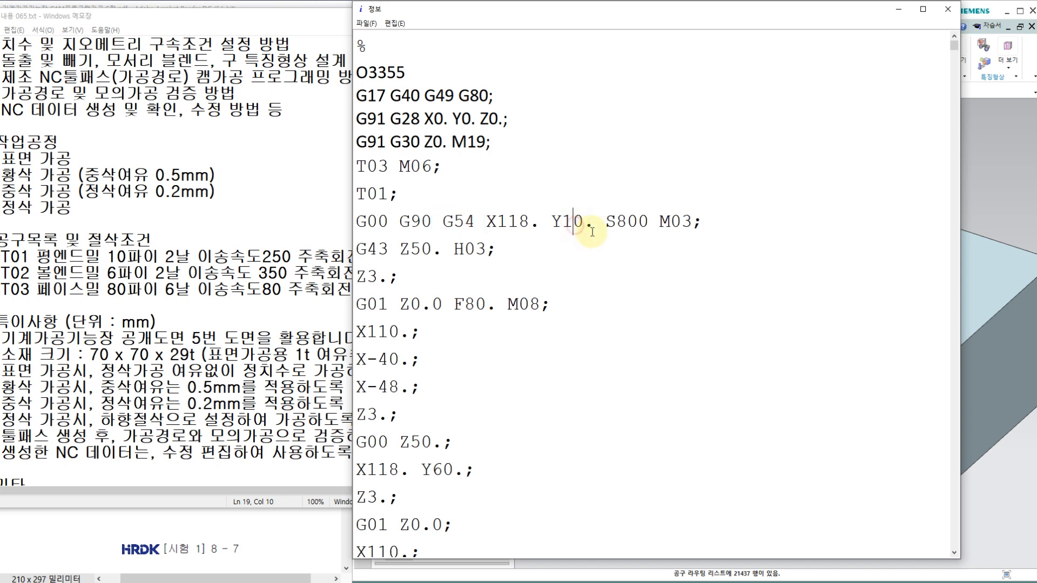
pyautogui.click(475, 304)
pyautogui.click(614, 224)
# Step: Check the T01 tool change, its feed rate, spindle speed and length offset in the NC code
pyautogui.scroll(-9, 537, 259)
pyautogui.scroll(3, 555, 192)
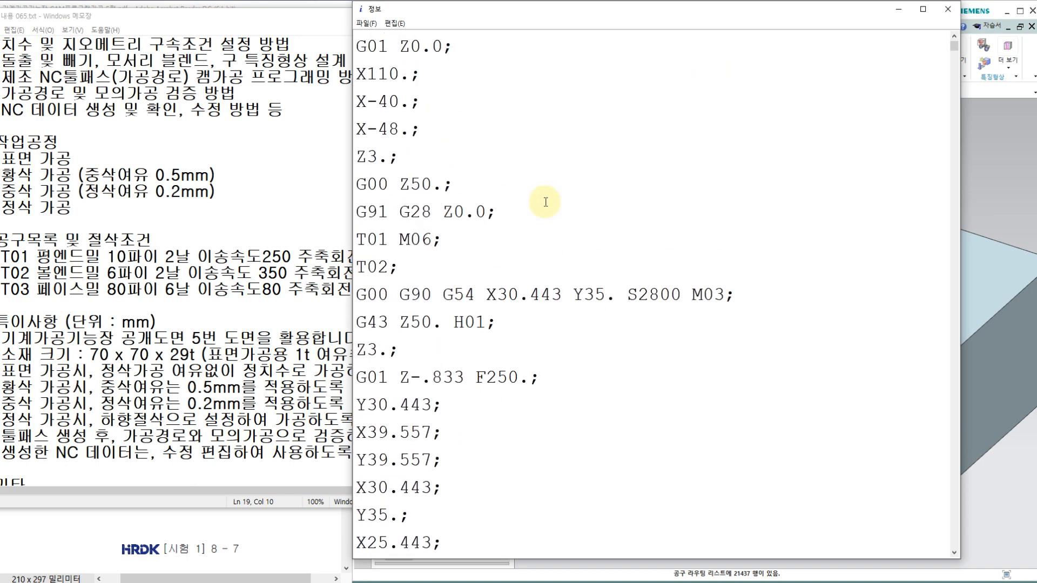
pyautogui.moveTo(370, 239); pyautogui.dragTo(391, 241)
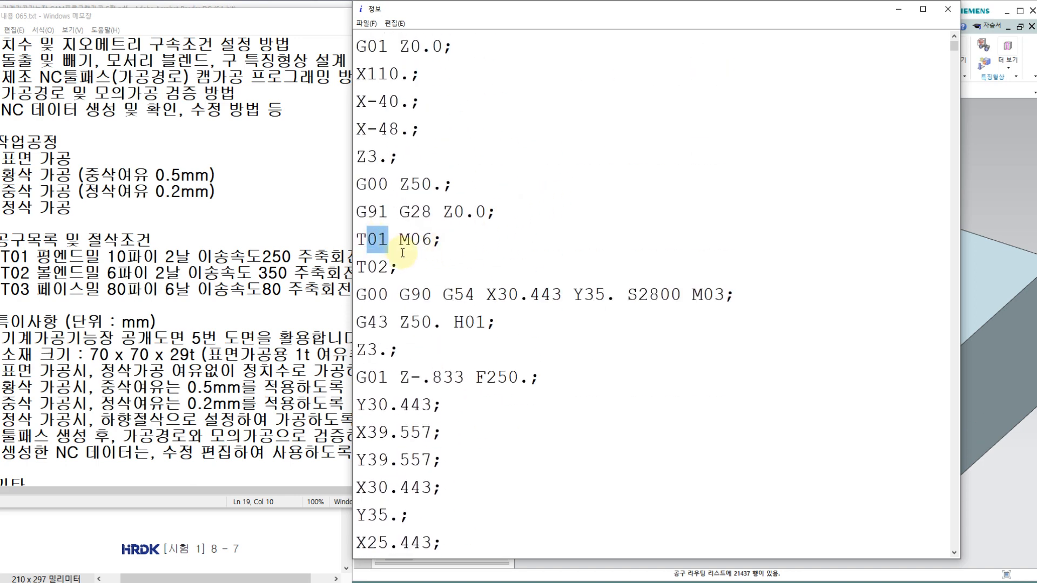
pyautogui.click(441, 314)
pyautogui.click(452, 296)
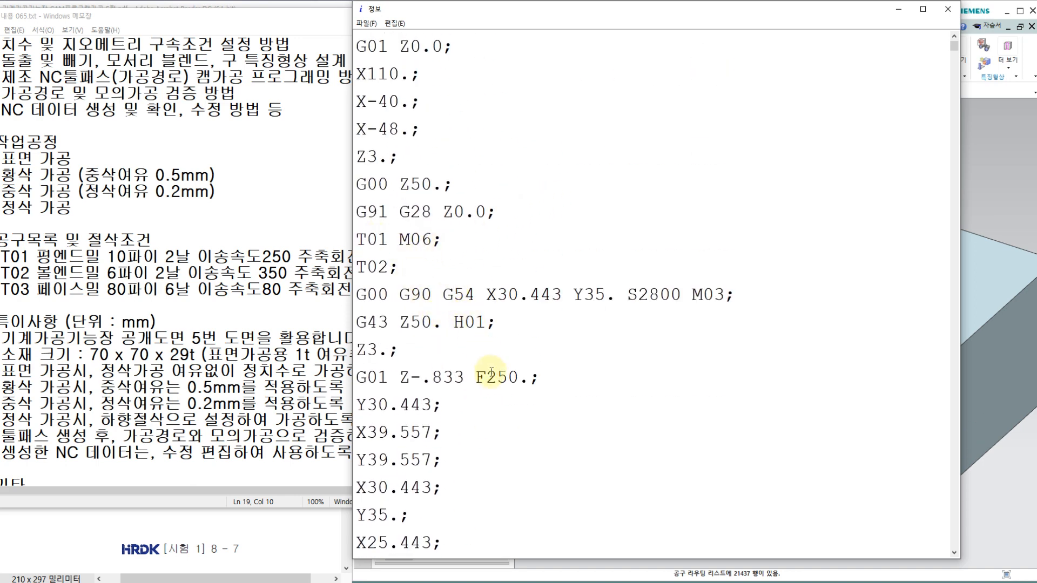
pyautogui.moveTo(475, 377); pyautogui.dragTo(528, 378)
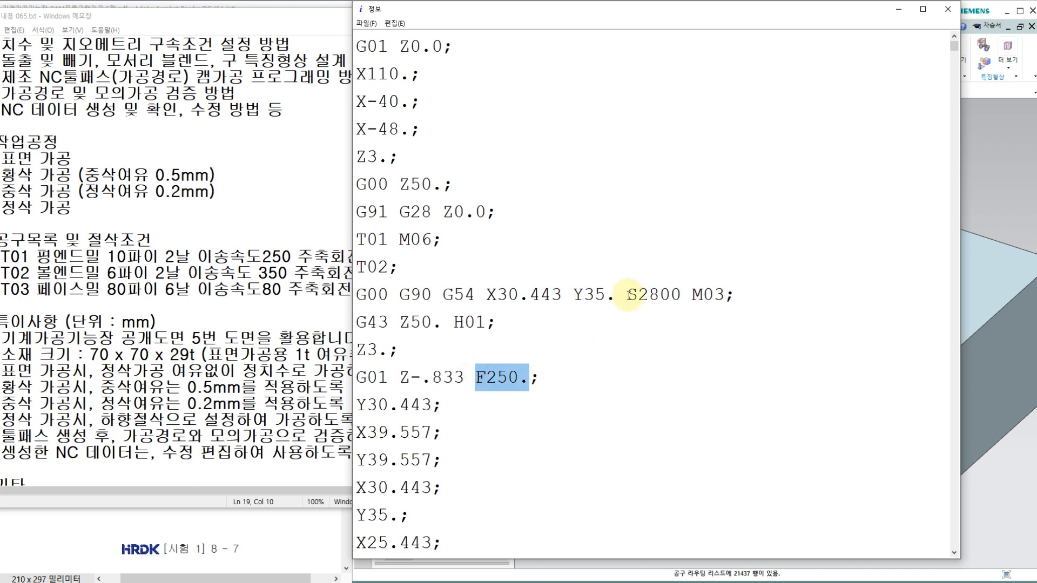
pyautogui.moveTo(627, 296); pyautogui.dragTo(682, 296)
pyautogui.click(452, 327)
pyautogui.scroll(-2, 451, 327)
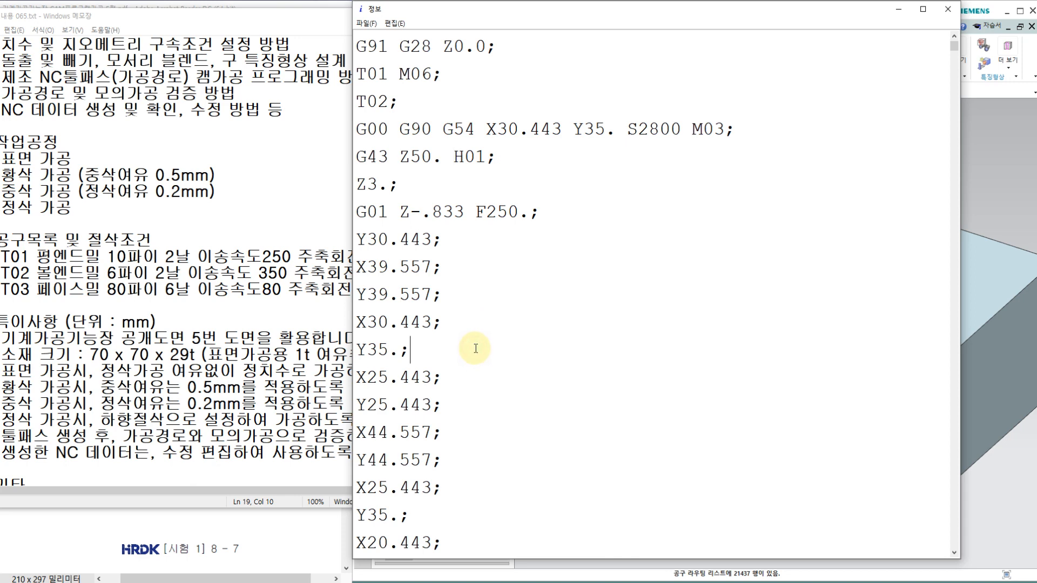
# Step: Find T02 in the NC code, check its tool change, spindle speed and feed rate, and return to the program start
pyautogui.hotkey('ctrl', 'f')
pyautogui.write('T02')
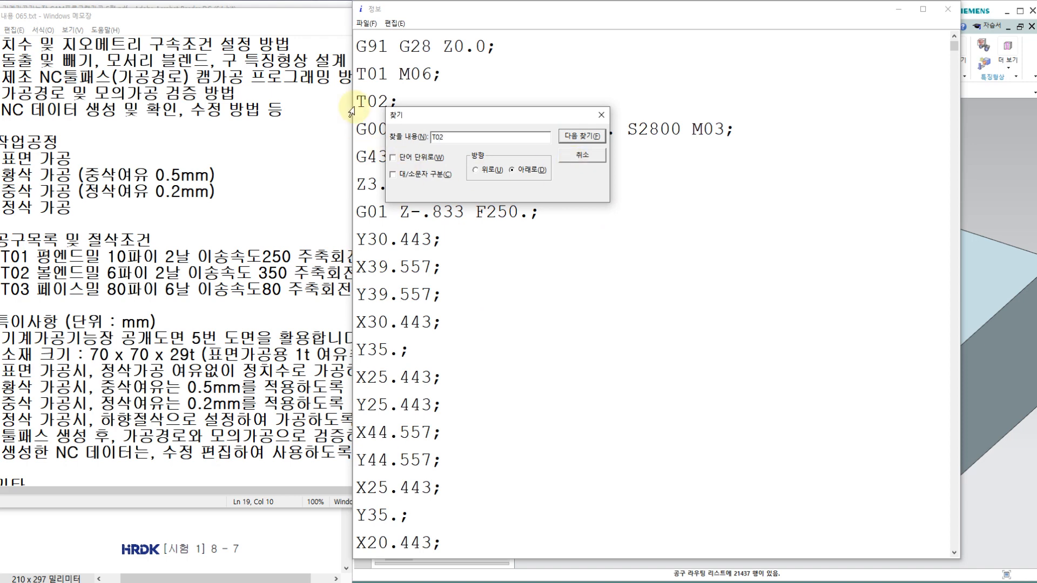
pyautogui.click(575, 136)
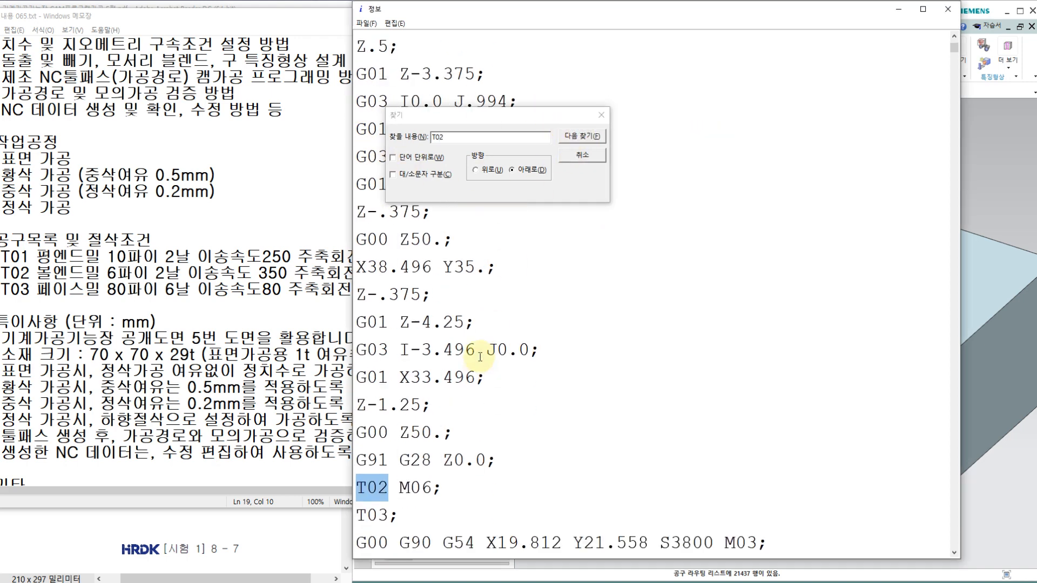
pyautogui.click(601, 115)
pyautogui.click(416, 294)
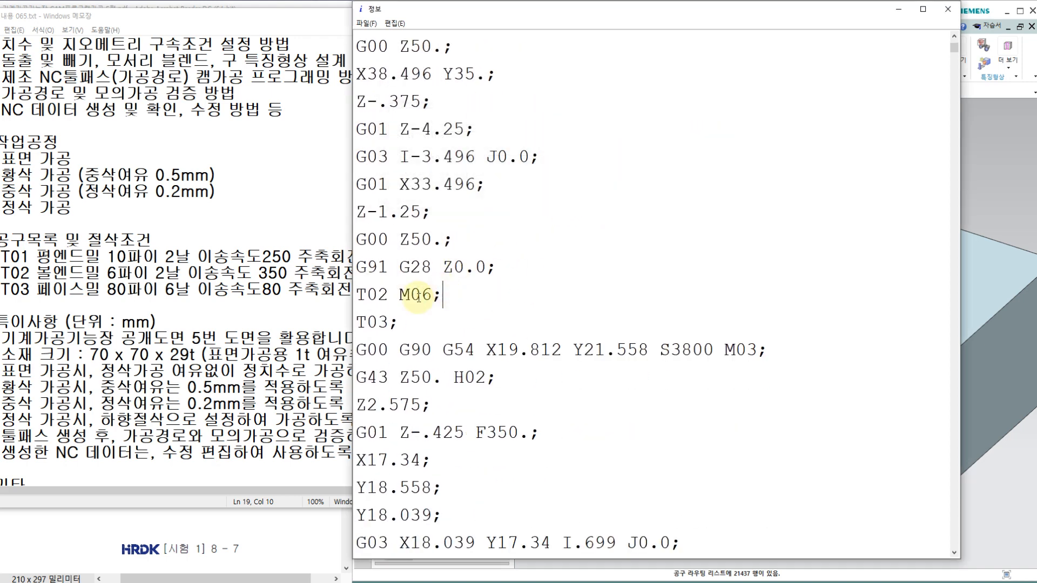
pyautogui.scroll(-1, 417, 294)
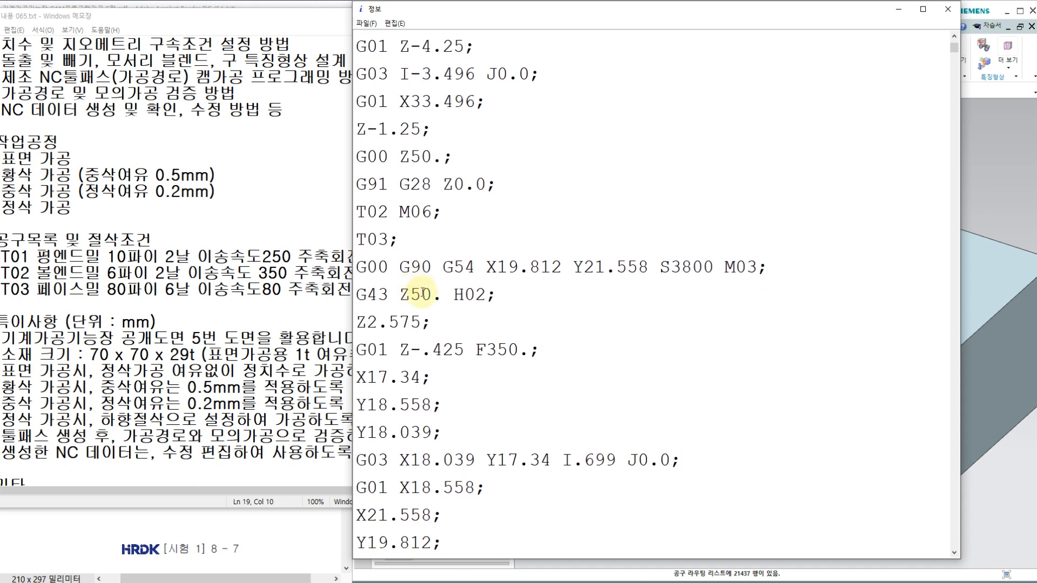
pyautogui.click(422, 294)
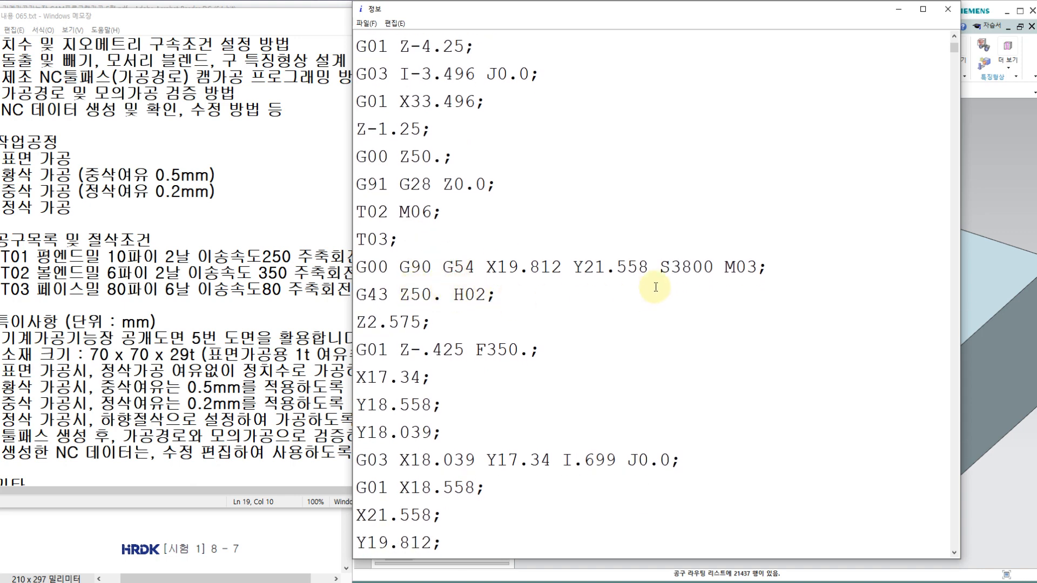
pyautogui.click(600, 342)
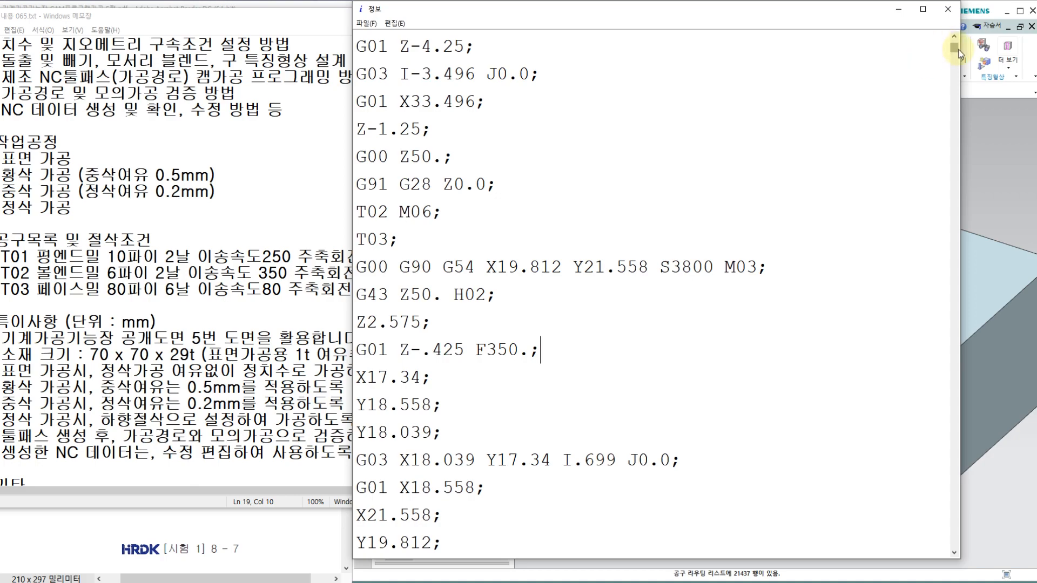
pyautogui.moveTo(954, 49)
pyautogui.mouseDown()
pyautogui.moveTo(945, 561)
pyautogui.moveTo(942, 40)
pyautogui.mouseUp()
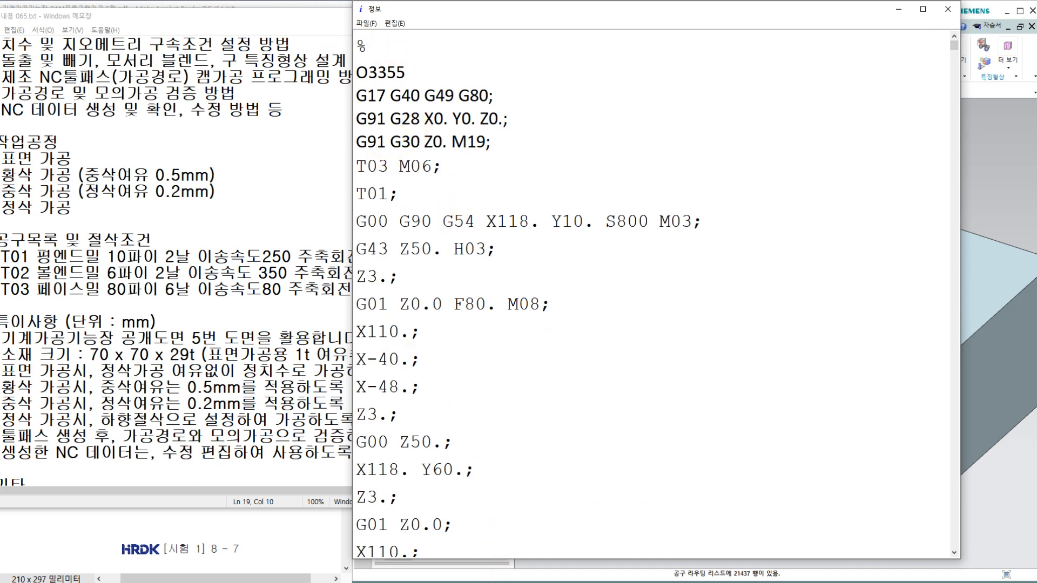
# Step: Switch to the Acrobat drawing and the 작업내용 065.txt notes in Notepad, and place the notes beside the drawing at their beginning
pyautogui.hotkey('alt', 'Tab')
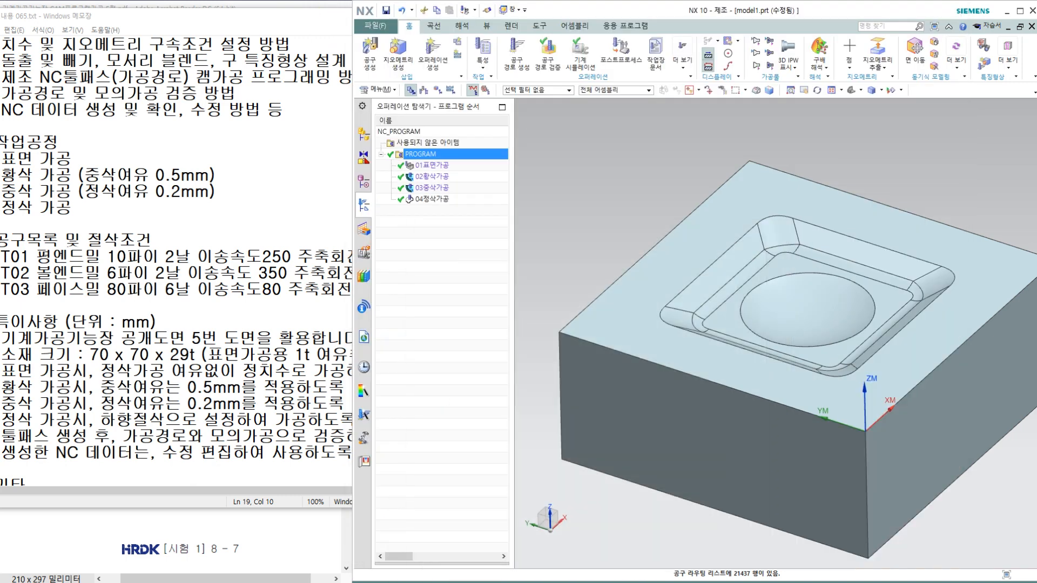
pyautogui.hotkey('alt', 'Tab')
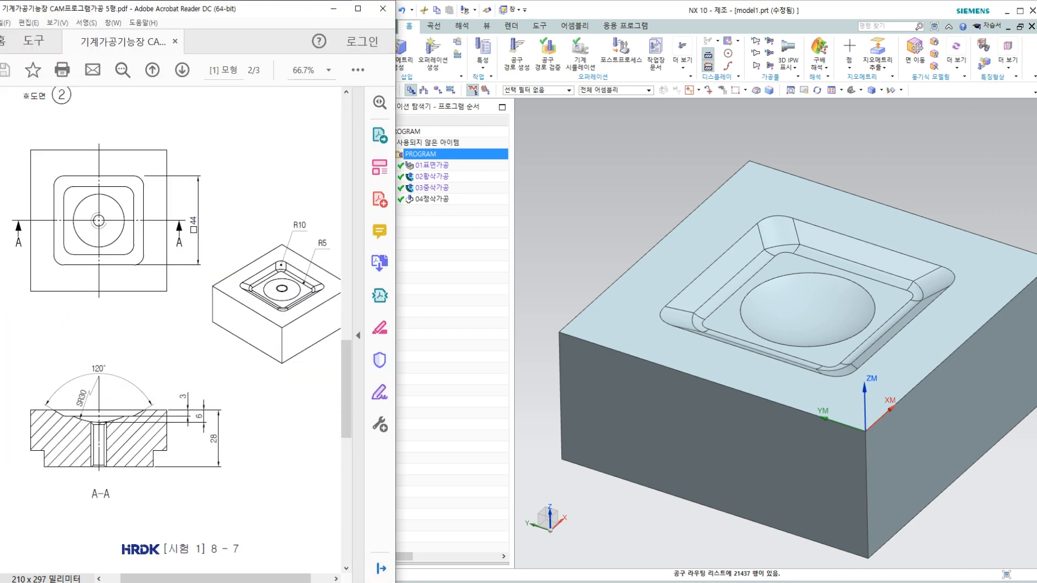
pyautogui.hotkey('alt', 'Tab')
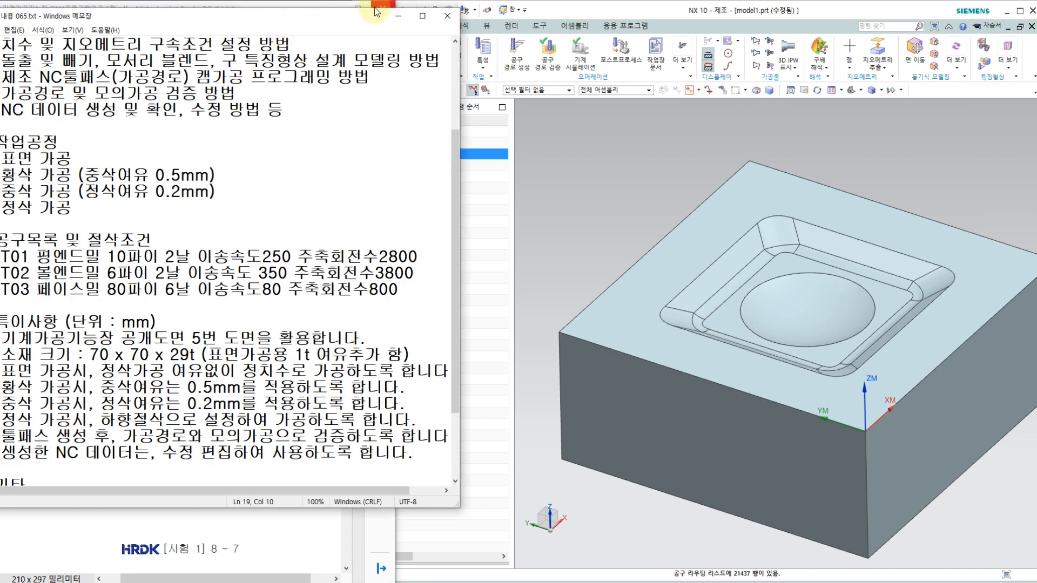
pyautogui.moveTo(350, 18); pyautogui.dragTo(785, 77)
pyautogui.scroll(3, 604, 205)
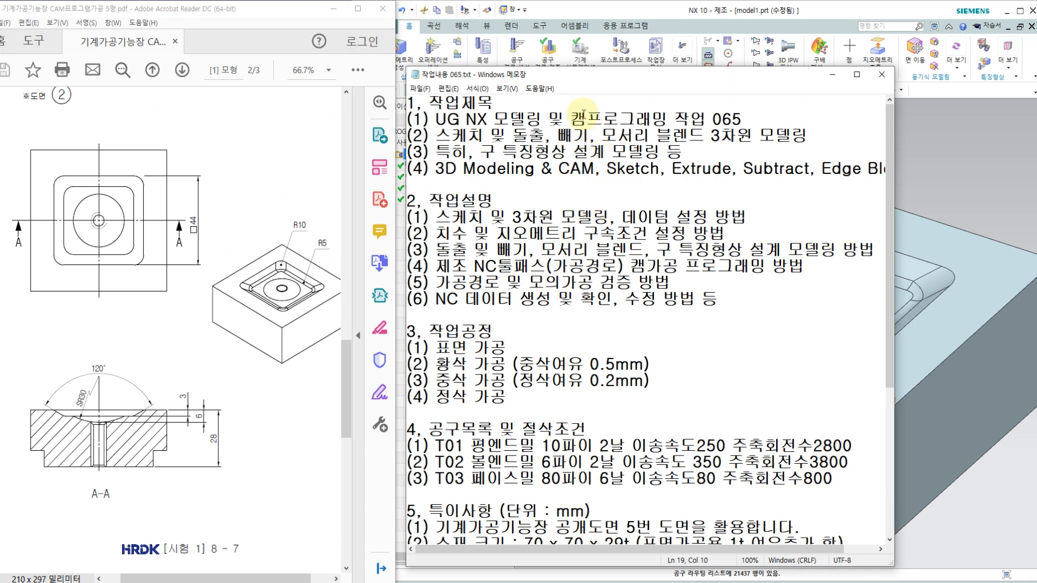
# Step: Move the notes clear of the operation list and review the 작업제목 and 작업설명 sections, from modelling to NC data editing
pyautogui.moveTo(594, 82); pyautogui.dragTo(664, 82)
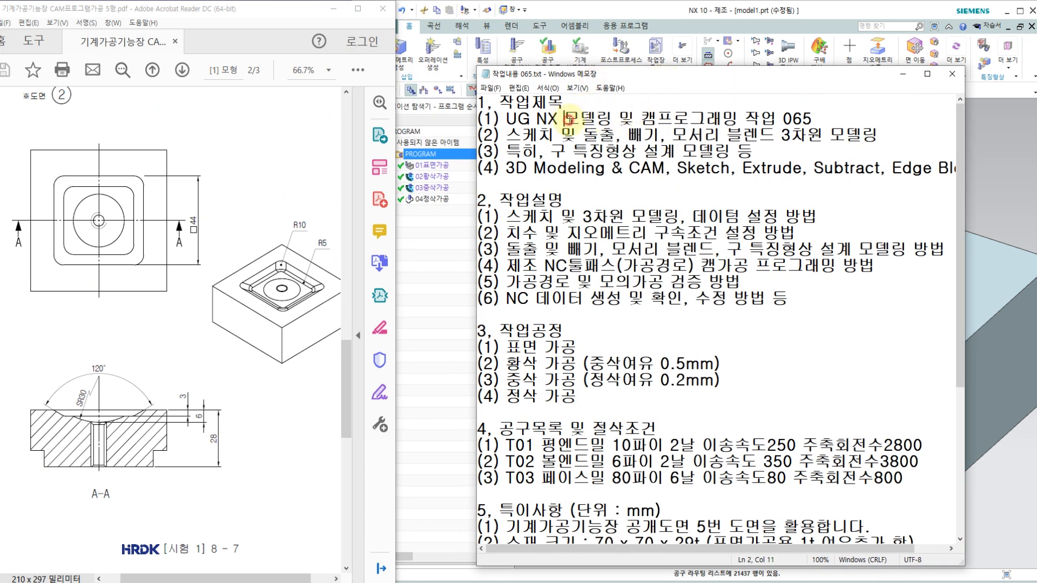
pyautogui.moveTo(564, 117); pyautogui.dragTo(614, 117)
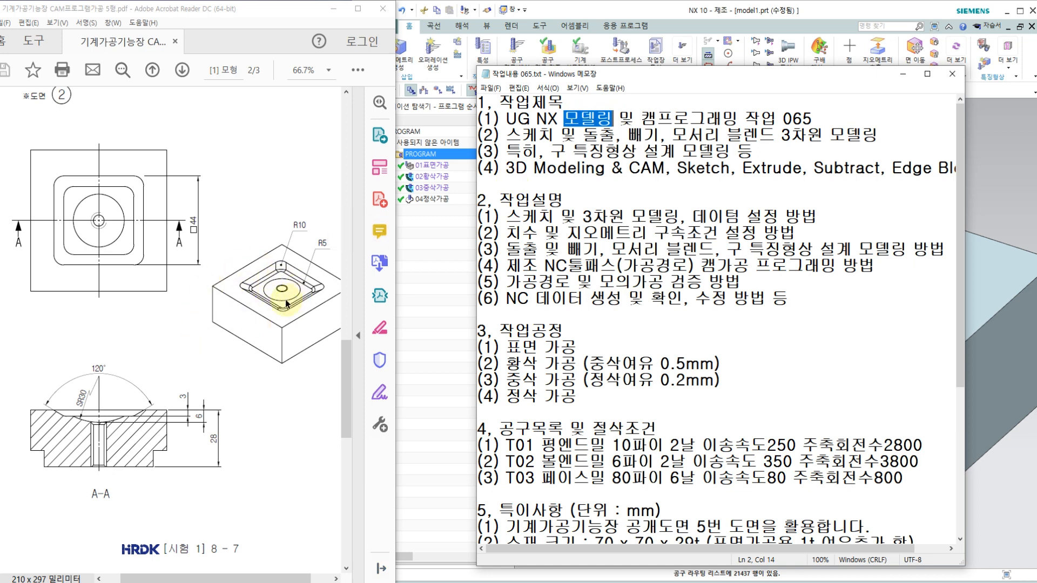
pyautogui.moveTo(641, 118); pyautogui.dragTo(776, 118)
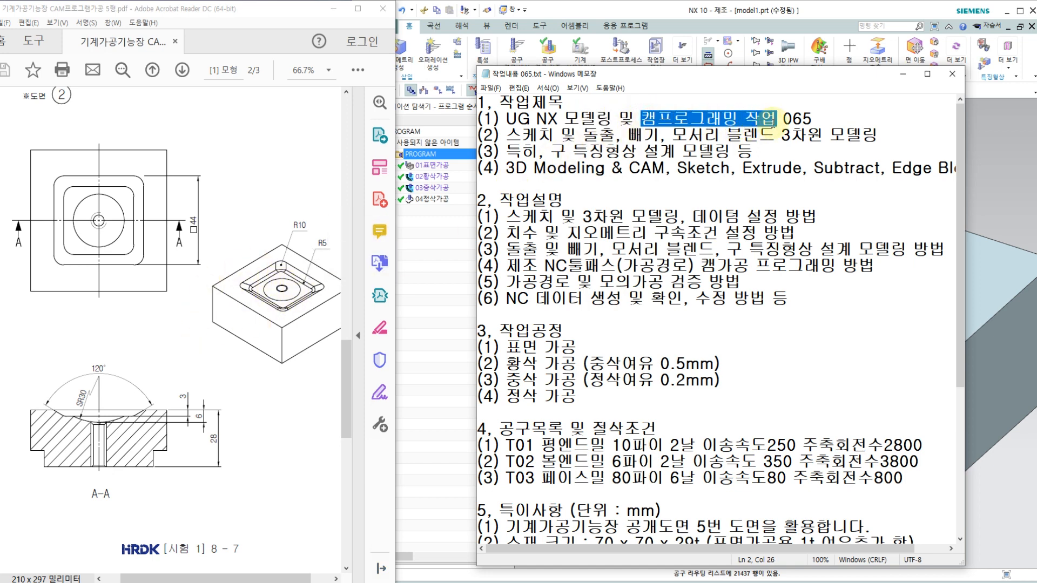
pyautogui.click(577, 135)
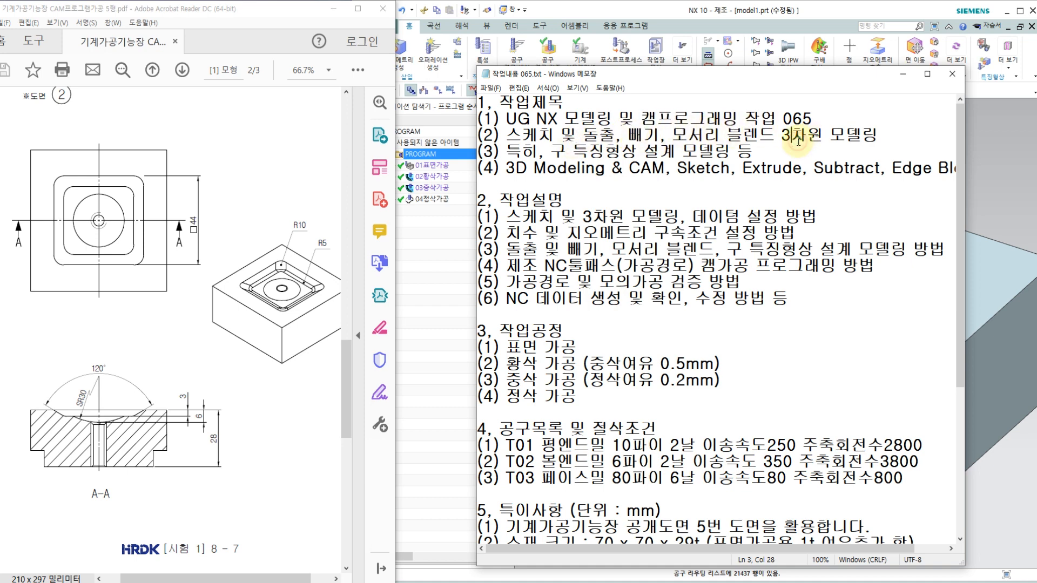
pyautogui.moveTo(576, 153); pyautogui.dragTo(723, 153)
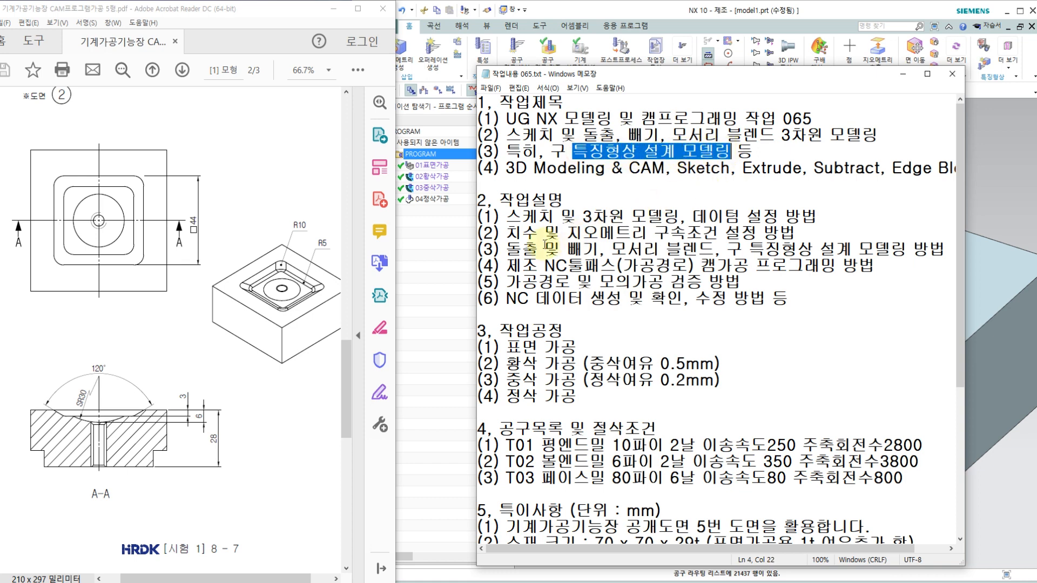
pyautogui.click(539, 266)
pyautogui.moveTo(543, 266); pyautogui.dragTo(728, 300)
# Step: Review the 작업공정, 공구목록 및 절삭조건 and 특이사항 sections through to the end of the notes, and minimise the notes
pyautogui.scroll(-2, 716, 348)
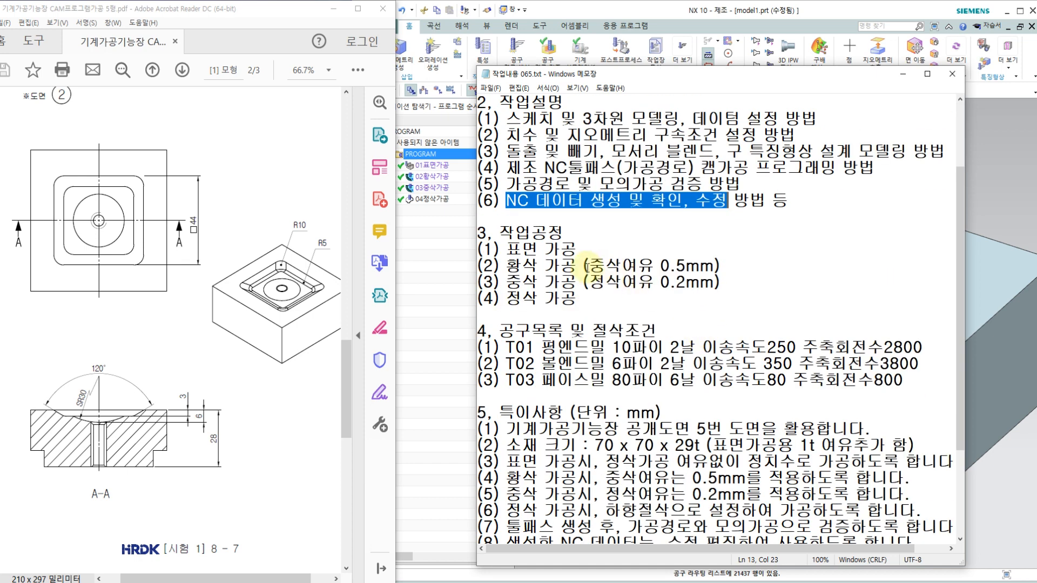
pyautogui.scroll(-1, 583, 267)
pyautogui.click(500, 185)
pyautogui.moveTo(500, 184); pyautogui.dragTo(918, 508)
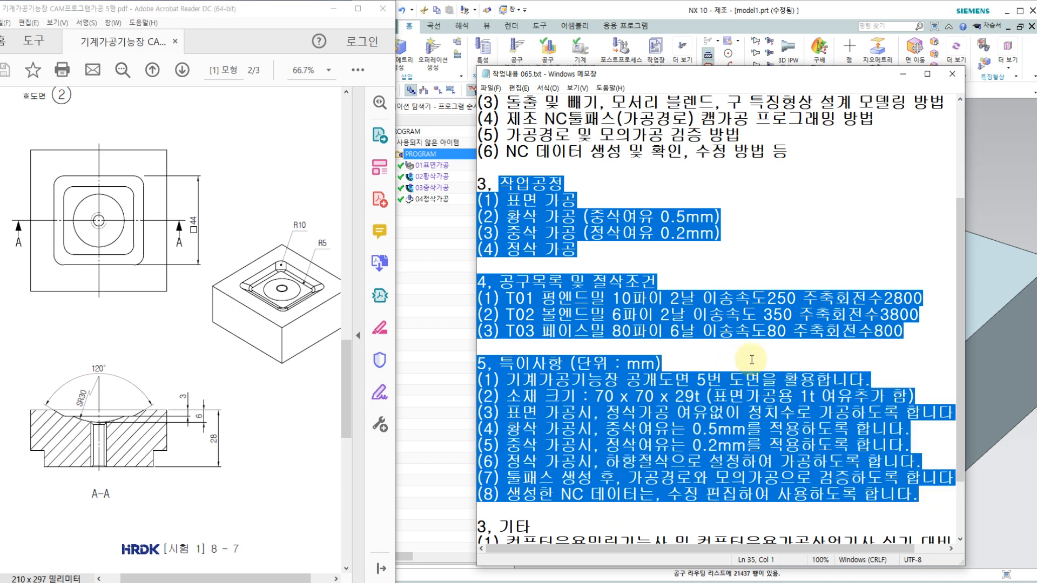
pyautogui.scroll(-2, 702, 345)
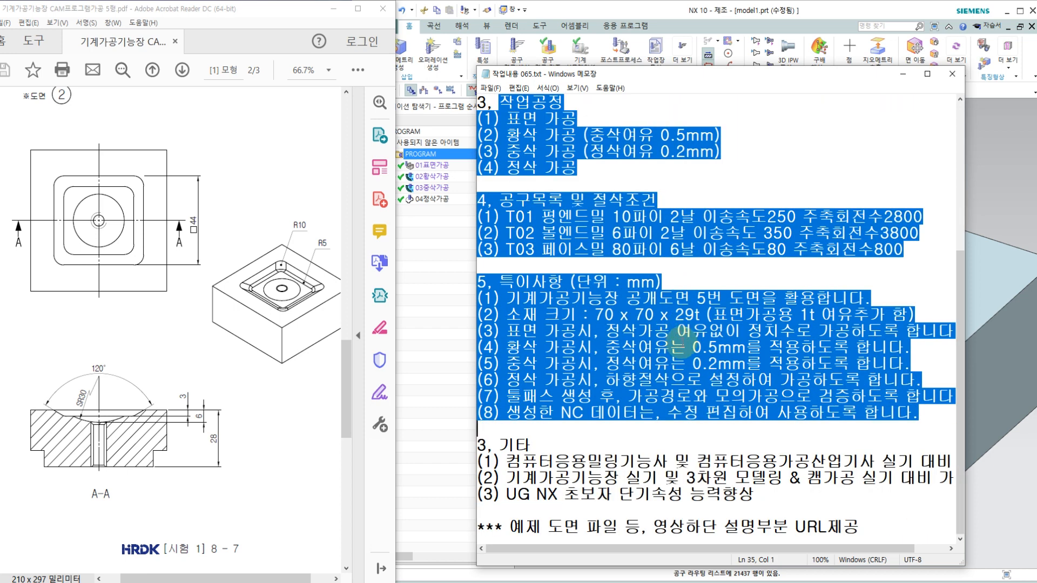
pyautogui.scroll(5, 669, 353)
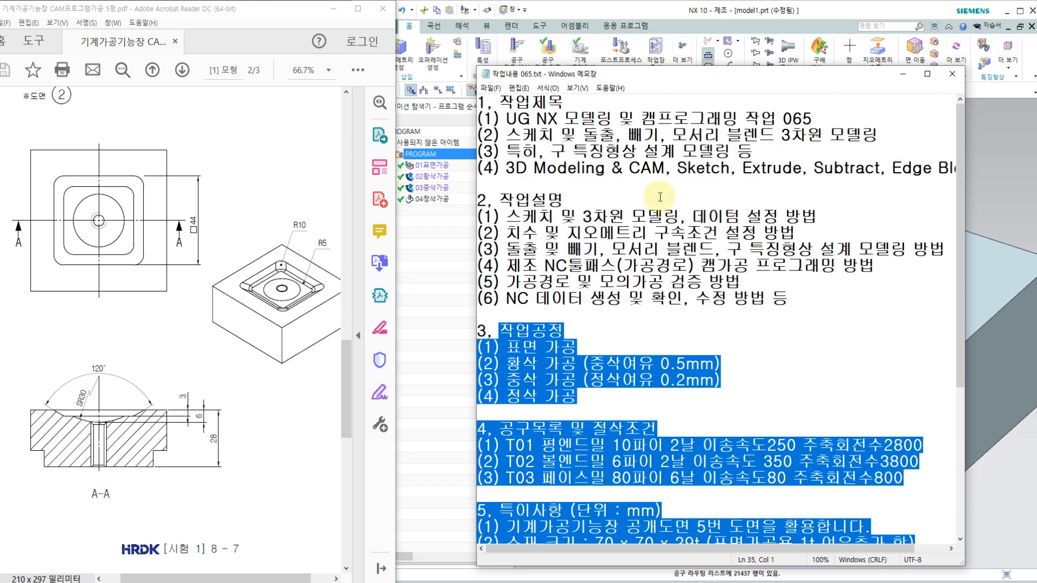
pyautogui.click(634, 108)
pyautogui.click(903, 74)
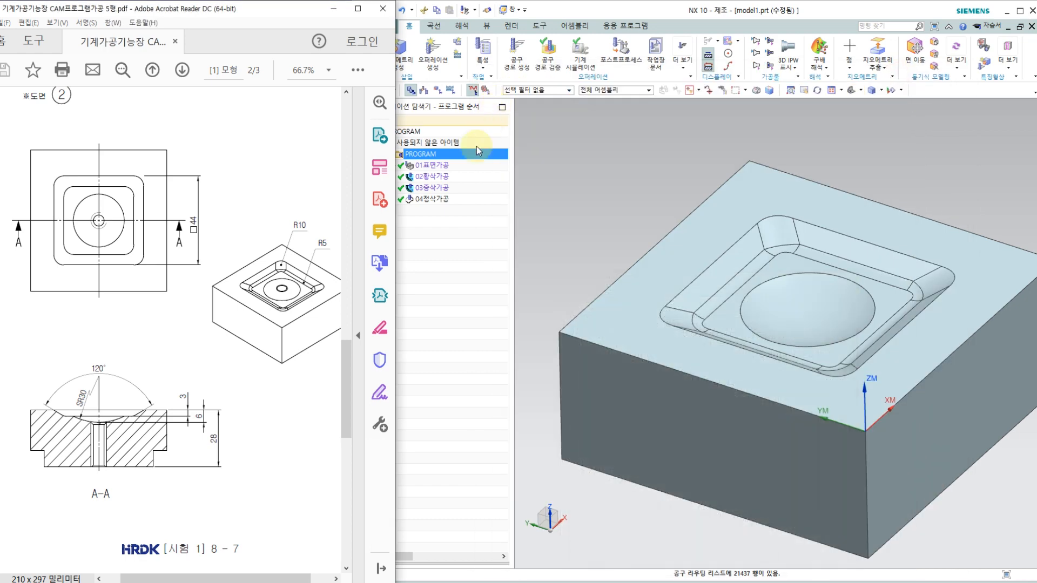
# Step: Switch to NX and display the toolpaths of all four operations, 01표면가공 through 04정삭가공, together on the block
pyautogui.click(432, 165)
pyautogui.keyDown('shift'); pyautogui.click(432, 199); pyautogui.keyUp('shift')
pyautogui.moveTo(756, 281); pyautogui.dragTo(821, 266, button='middle')
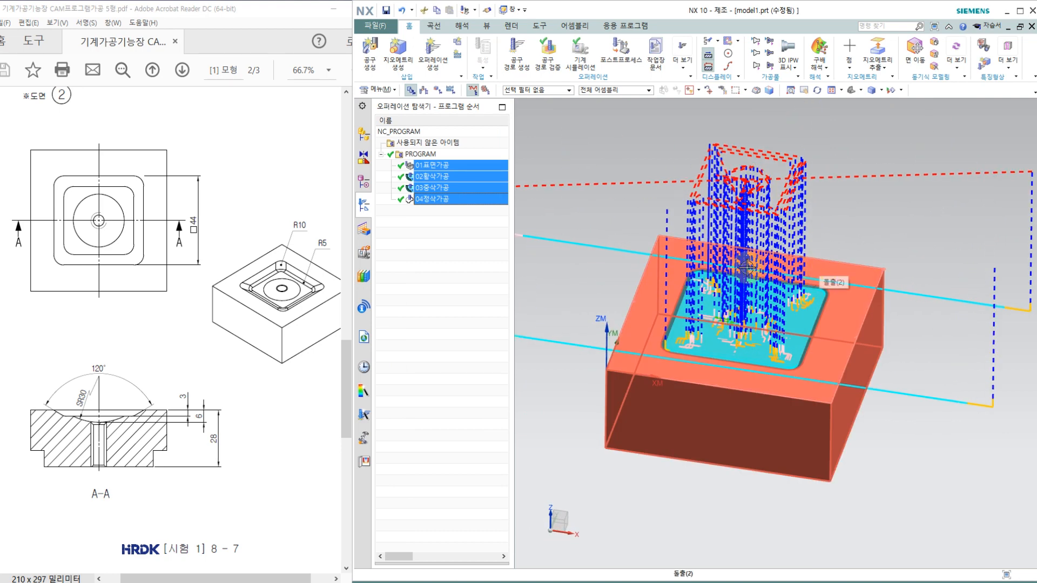